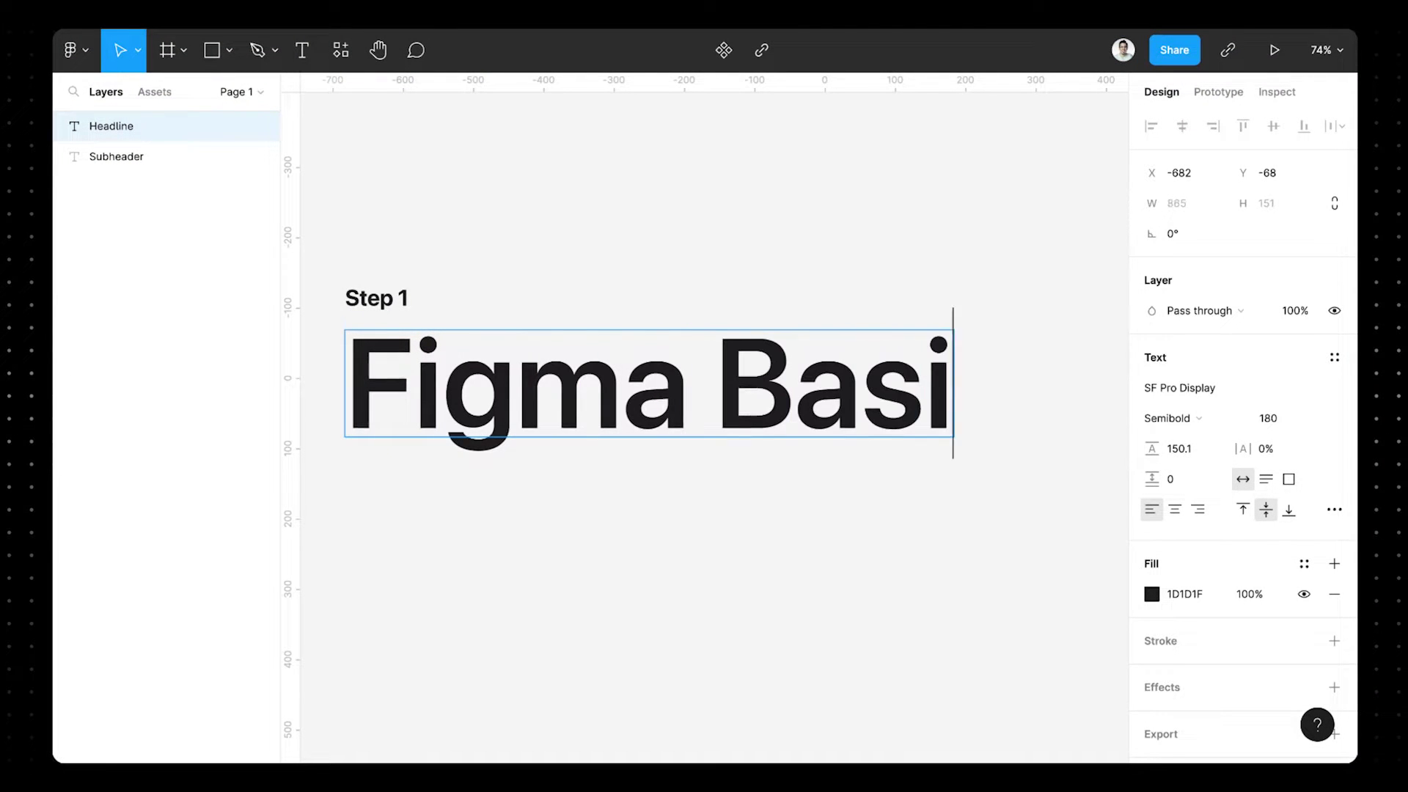
# - Complete the headline text below "Step 1" so that it reads "Figma Basics"
pyautogui.write('cs')
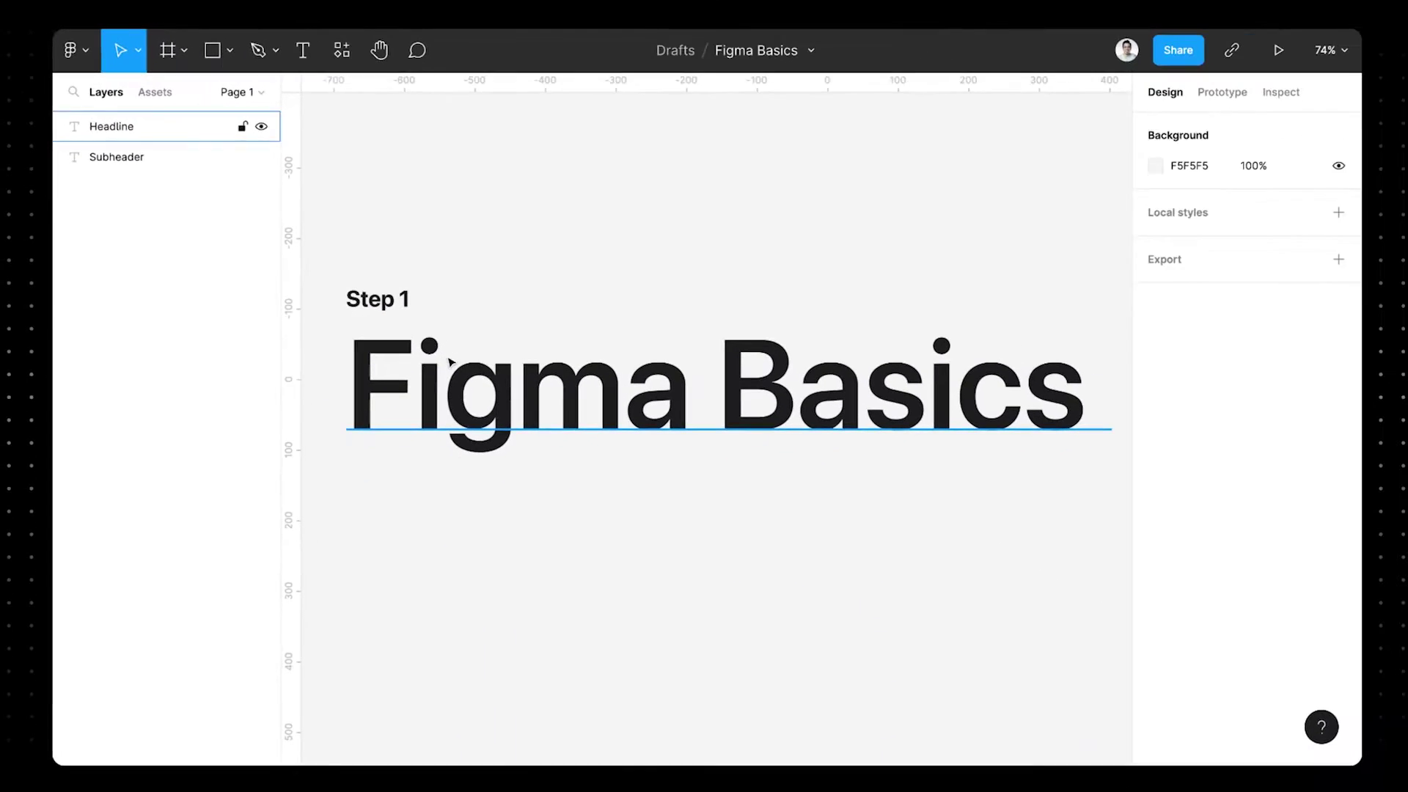
pyautogui.moveTo(450, 362)
pyautogui.mouseDown()
pyautogui.moveTo(449, 398)
pyautogui.moveTo(449, 359)
pyautogui.mouseUp()
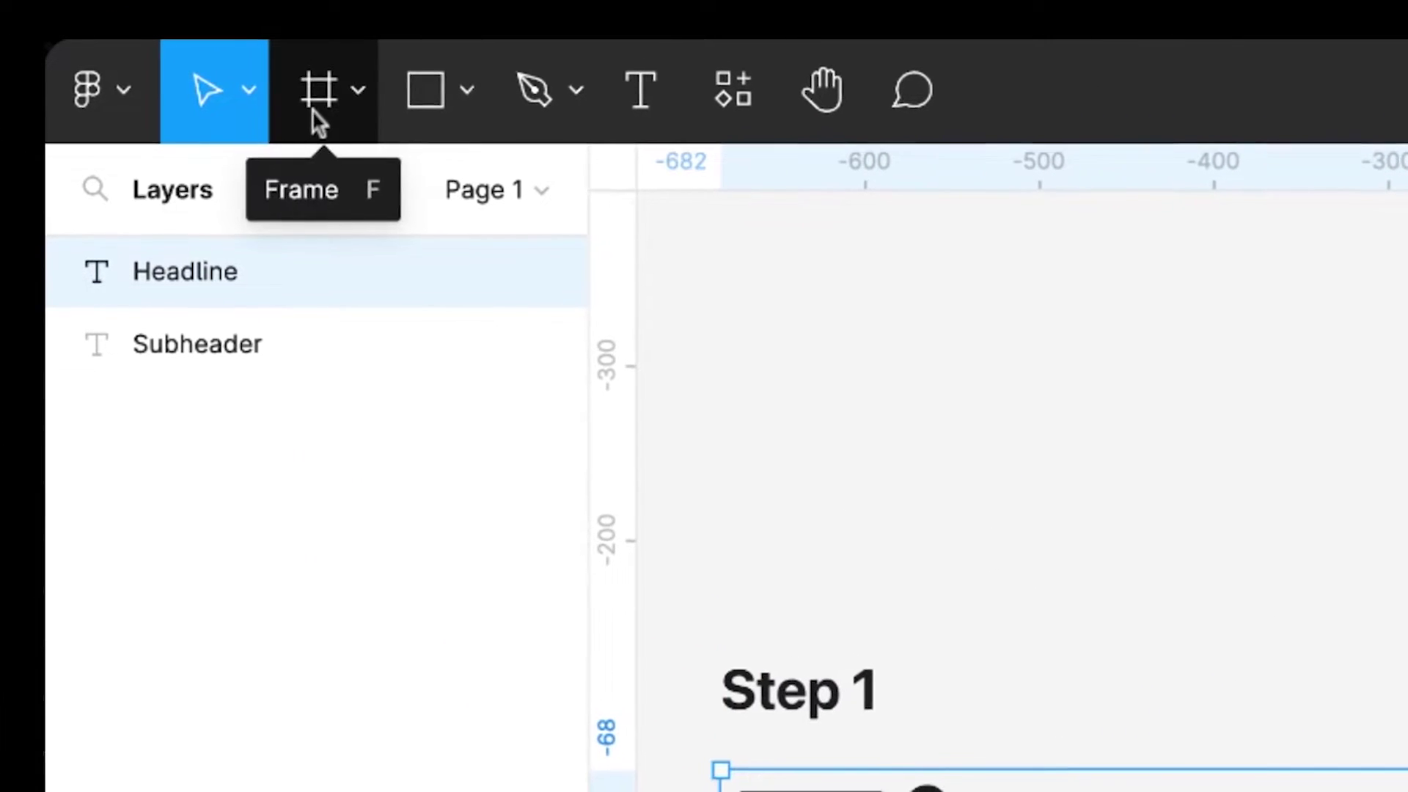
# - Add an iPhone 14 Pro frame to the canvas from the phone presets
pyautogui.click(196, 58)
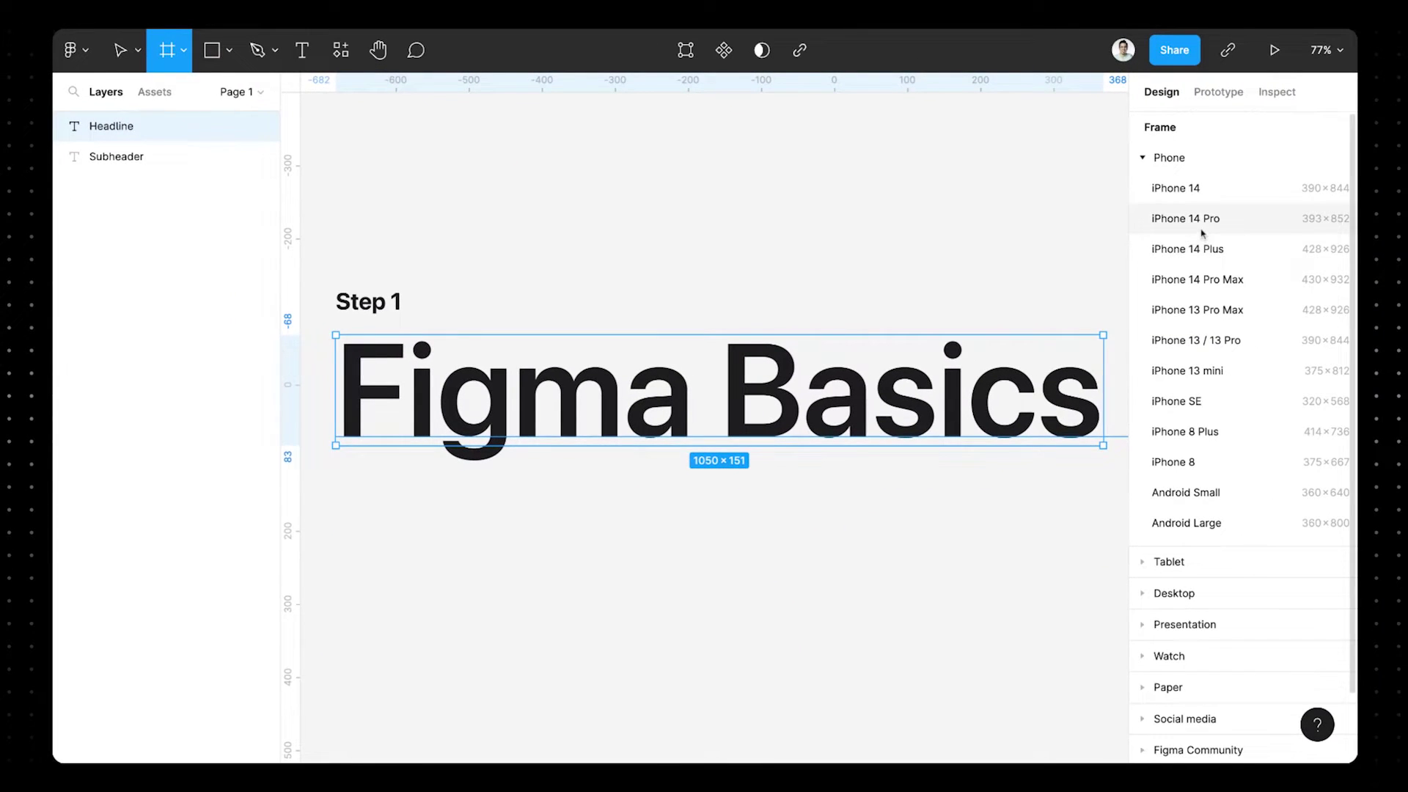
pyautogui.click(1201, 218)
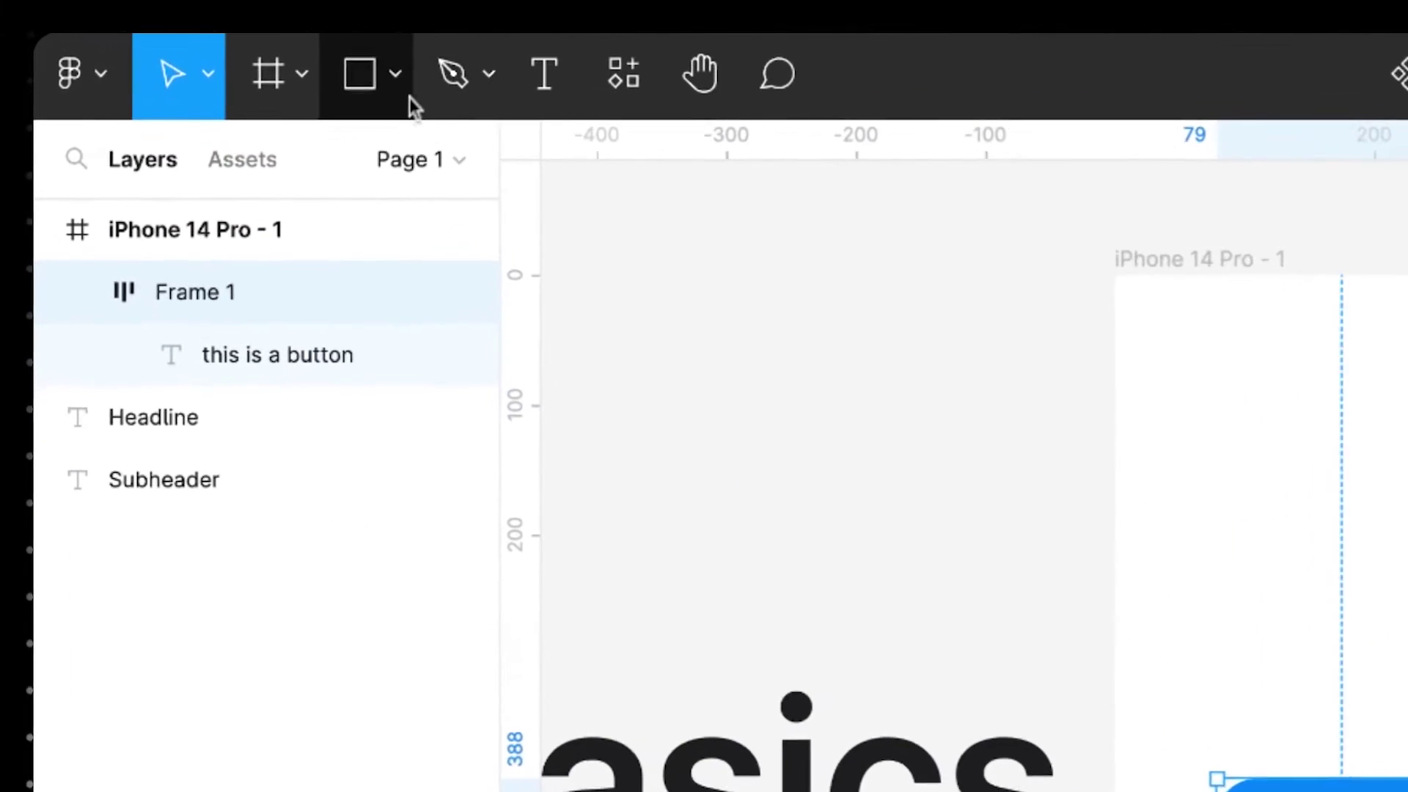
# - Draw a short curved path about 149 × 55.5 with the Pen tool above the headline, outside the iPhone frame
pyautogui.click(231, 53)
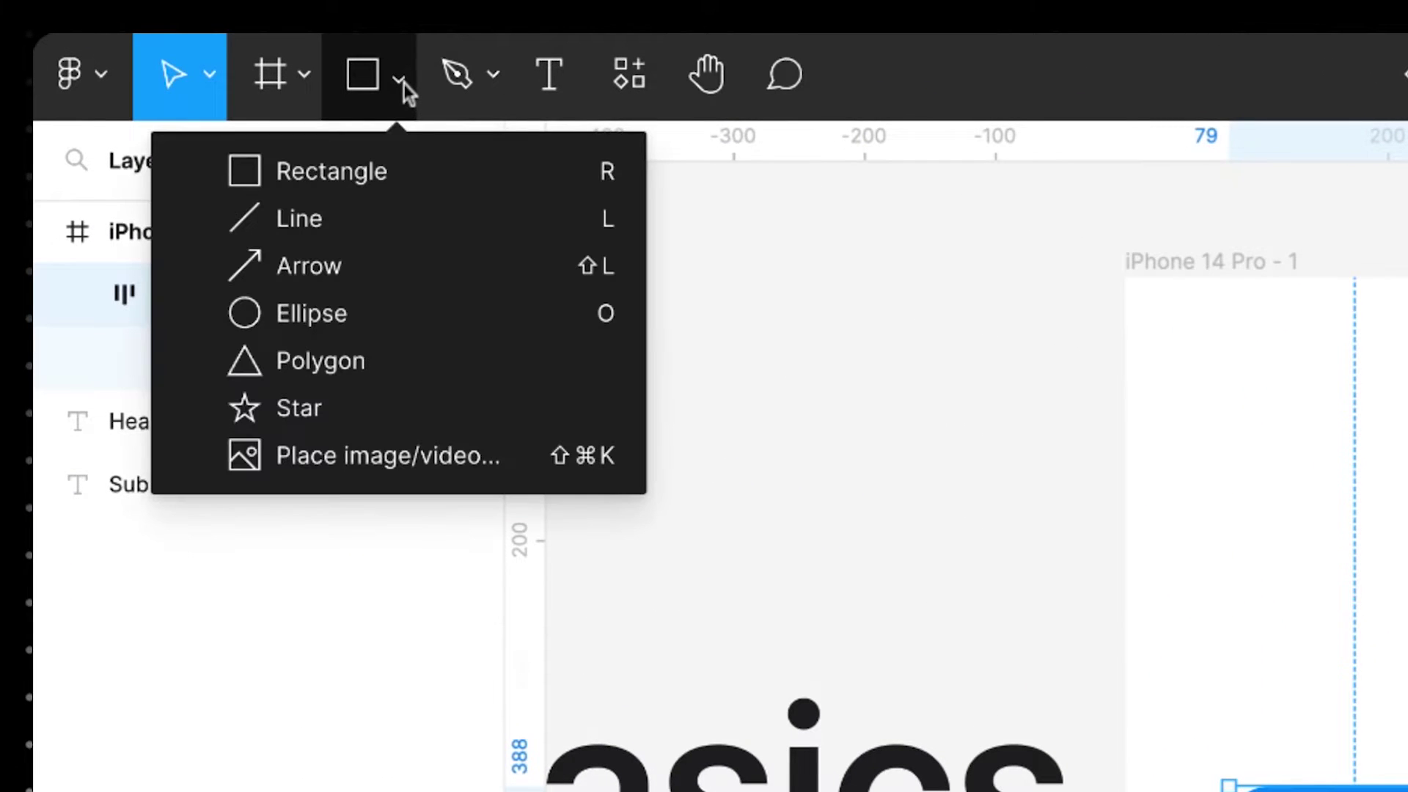
pyautogui.click(444, 81)
pyautogui.click(580, 209)
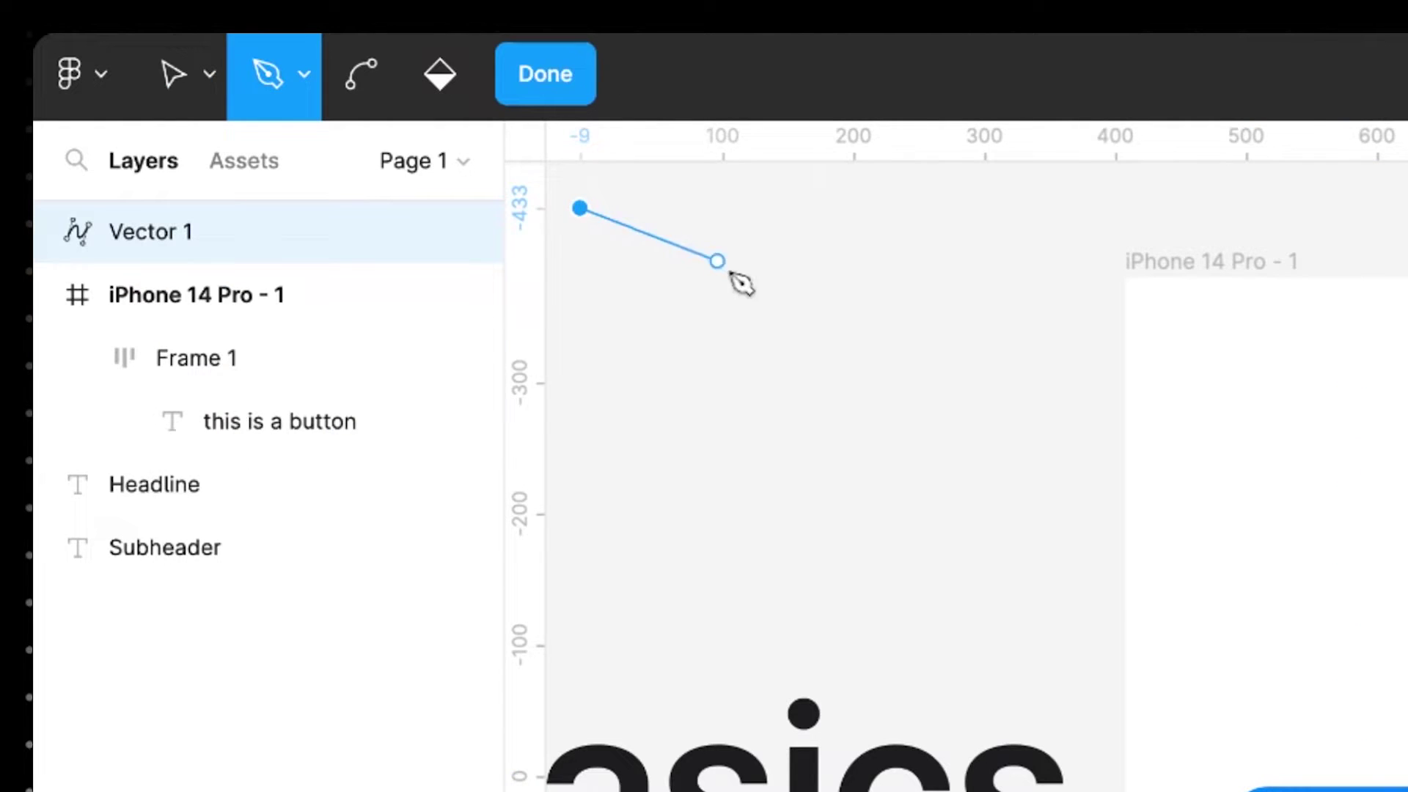
pyautogui.moveTo(747, 280); pyautogui.dragTo(631, 333)
# - Draw a freehand wavy line with the Pencil tool just below the curved pen path
pyautogui.click(486, 81)
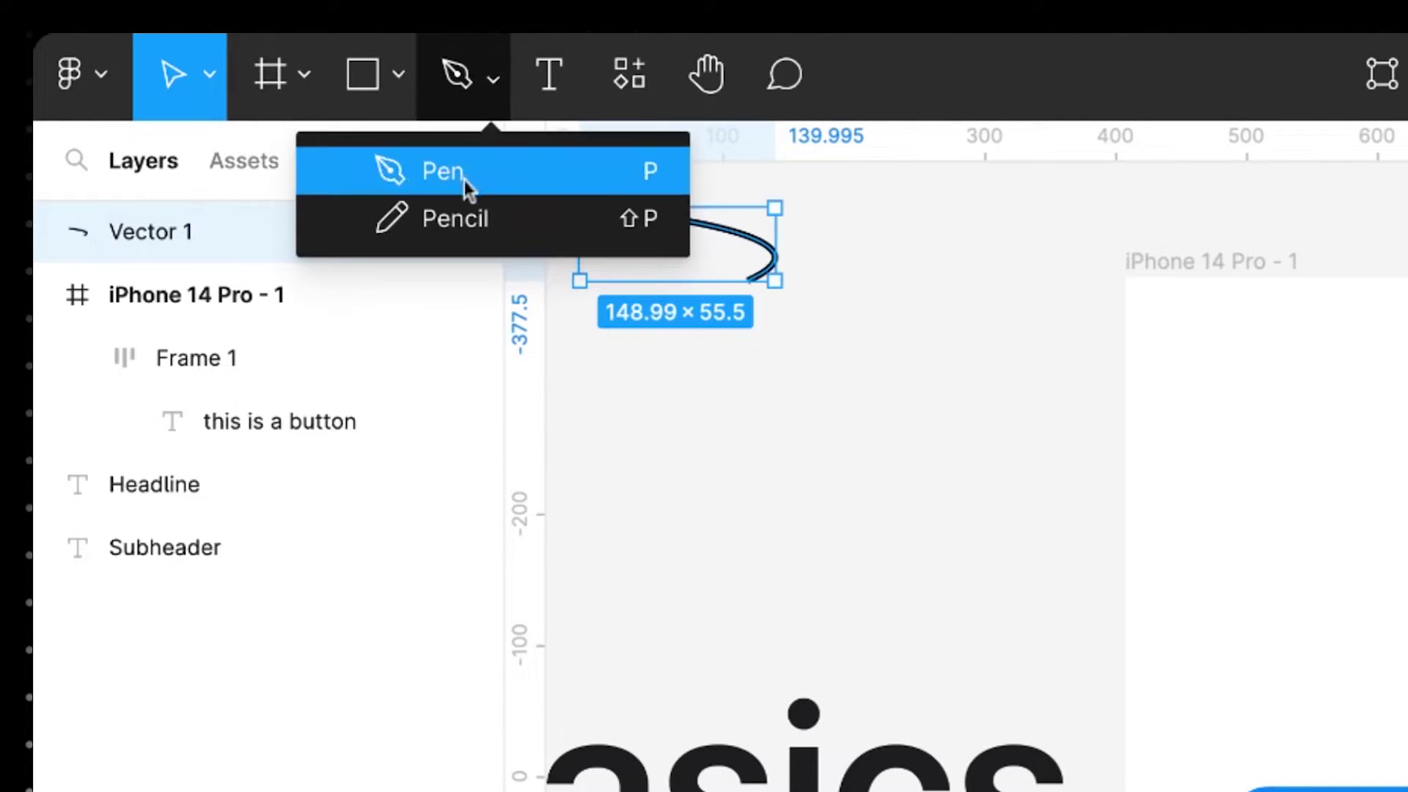
pyautogui.click(458, 218)
pyautogui.click(594, 300)
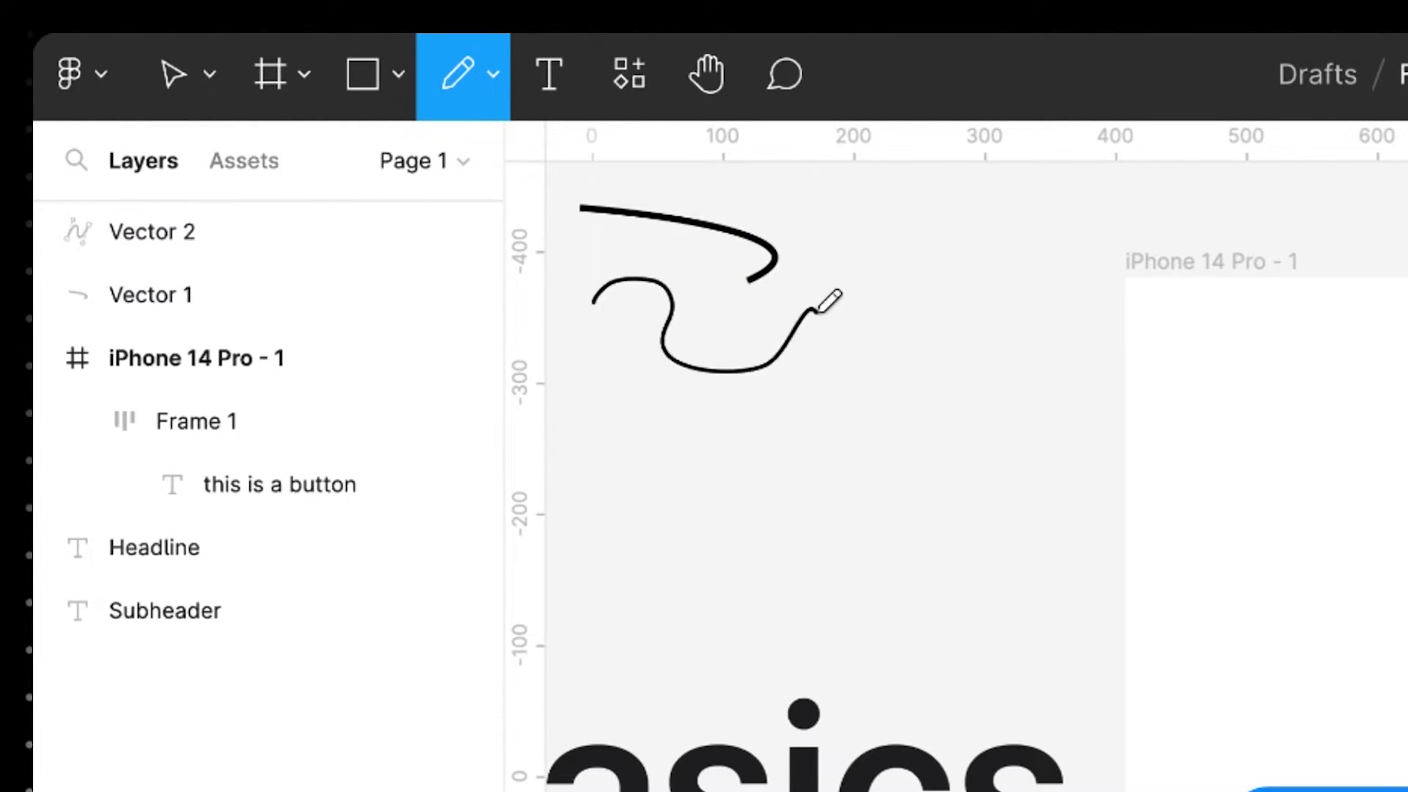
# - Look through the components, plugins and widgets available in the resources
pyautogui.click(583, 110)
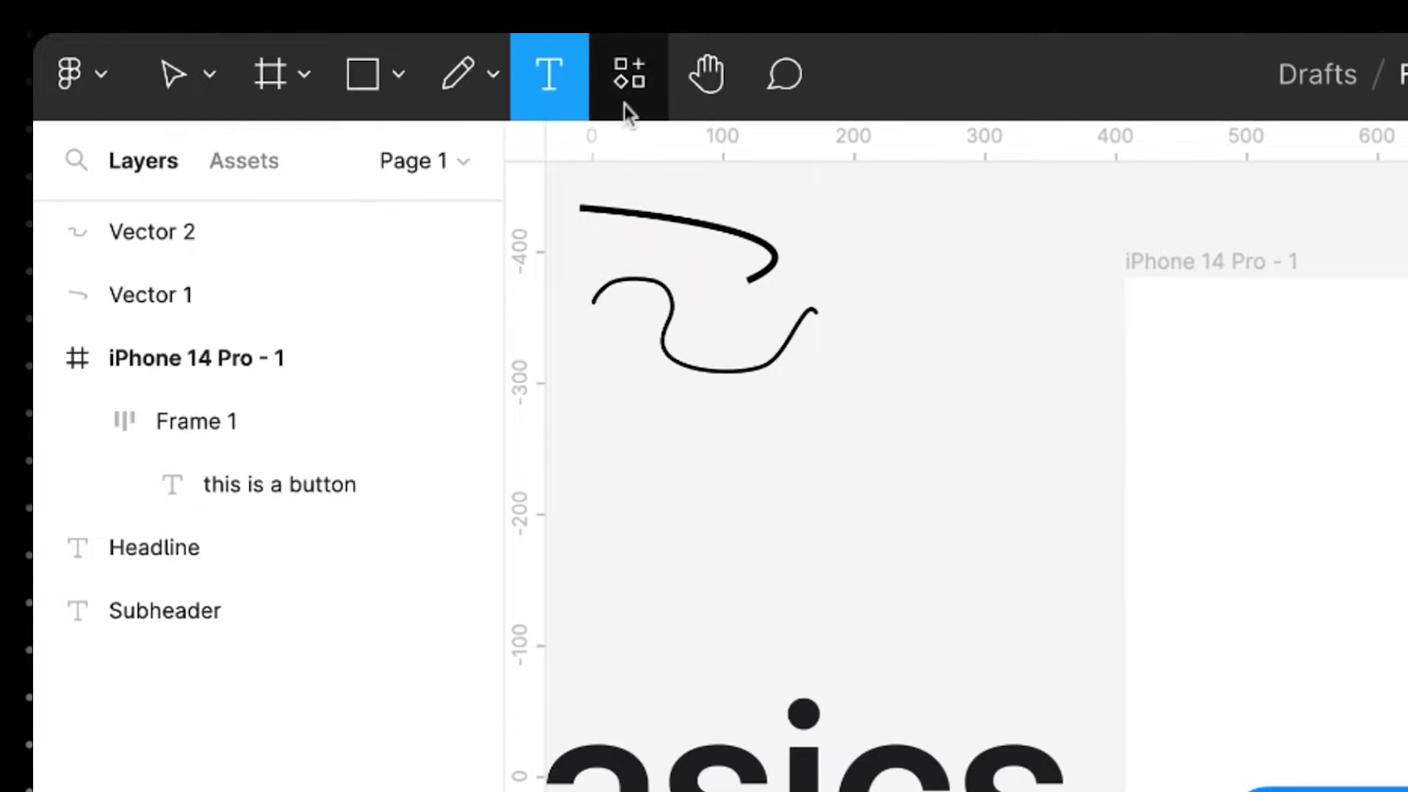
pyautogui.click(624, 106)
pyautogui.click(636, 161)
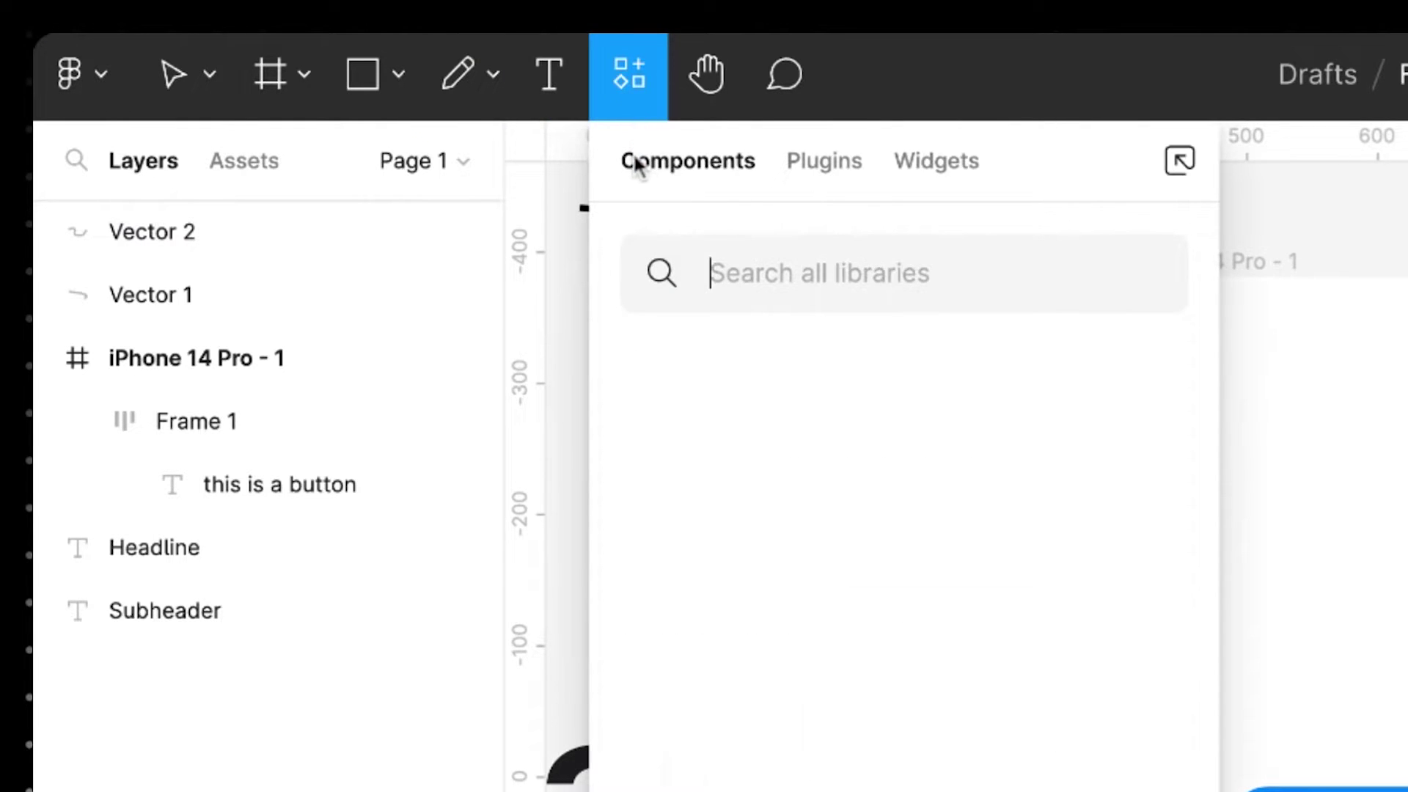
pyautogui.click(811, 176)
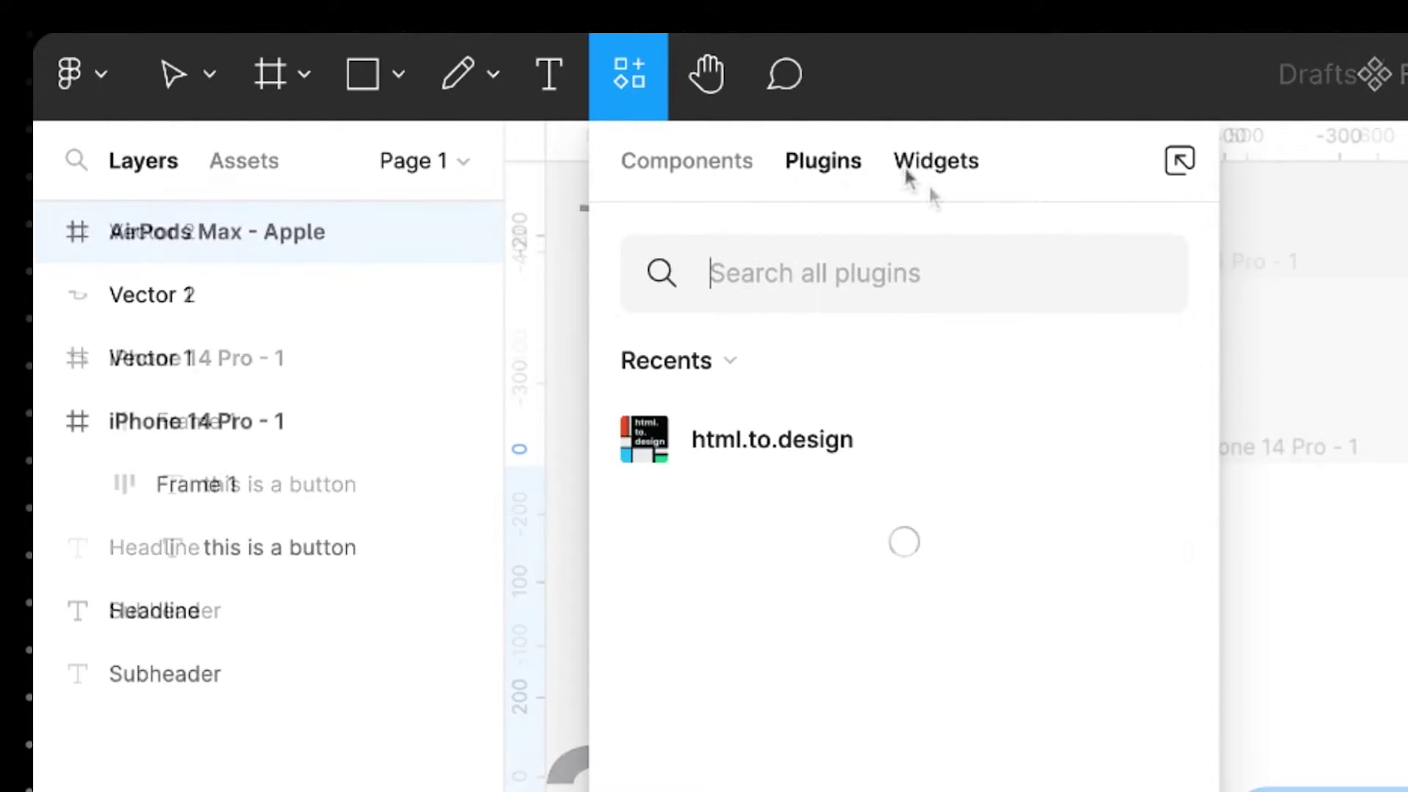
pyautogui.click(930, 173)
# - Write a comment near the Apple logo in the AirPods Max page's navigation bar, beginning "Can we make this log"
pyautogui.click(726, 102)
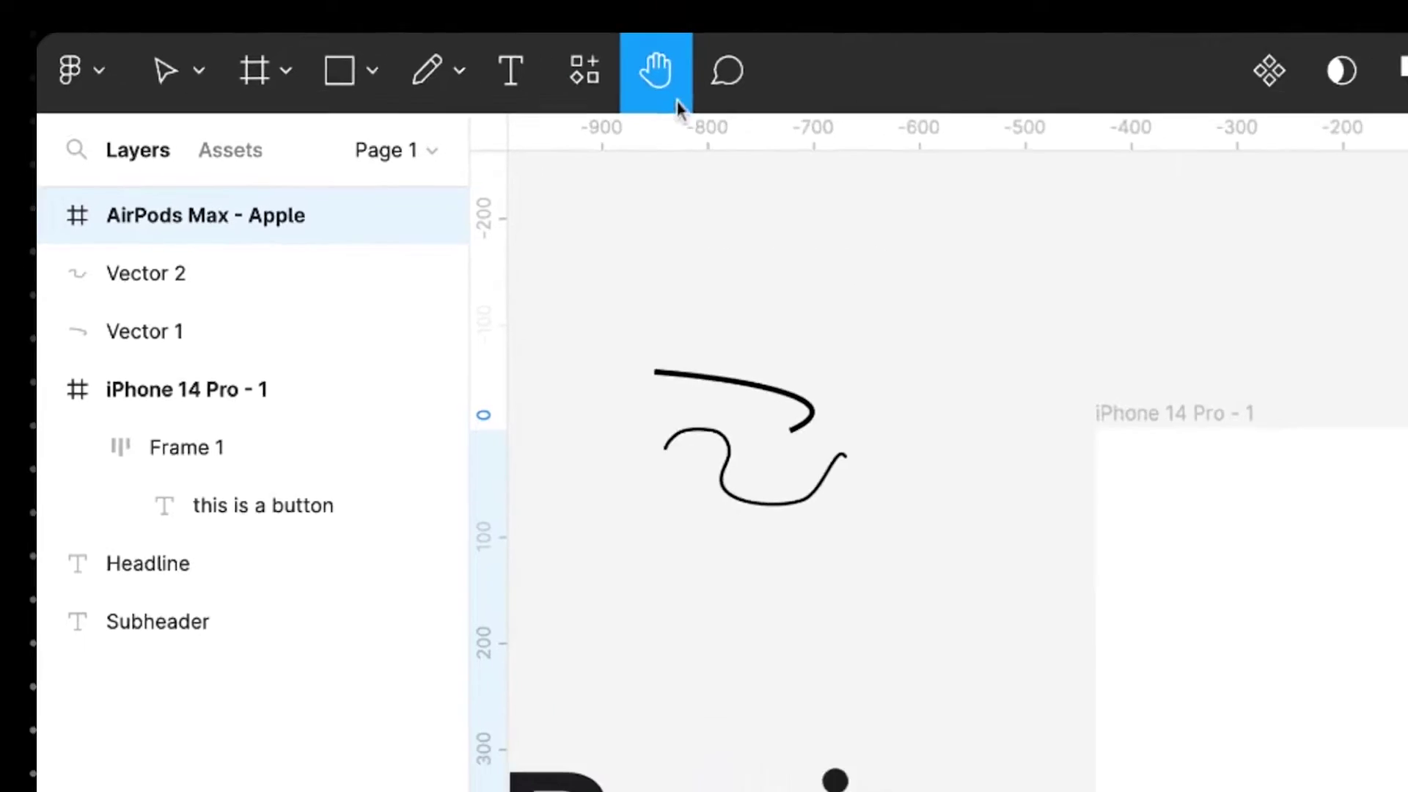
pyautogui.hscroll(5, 1282, 329)
pyautogui.hscroll(3, 824, 236)
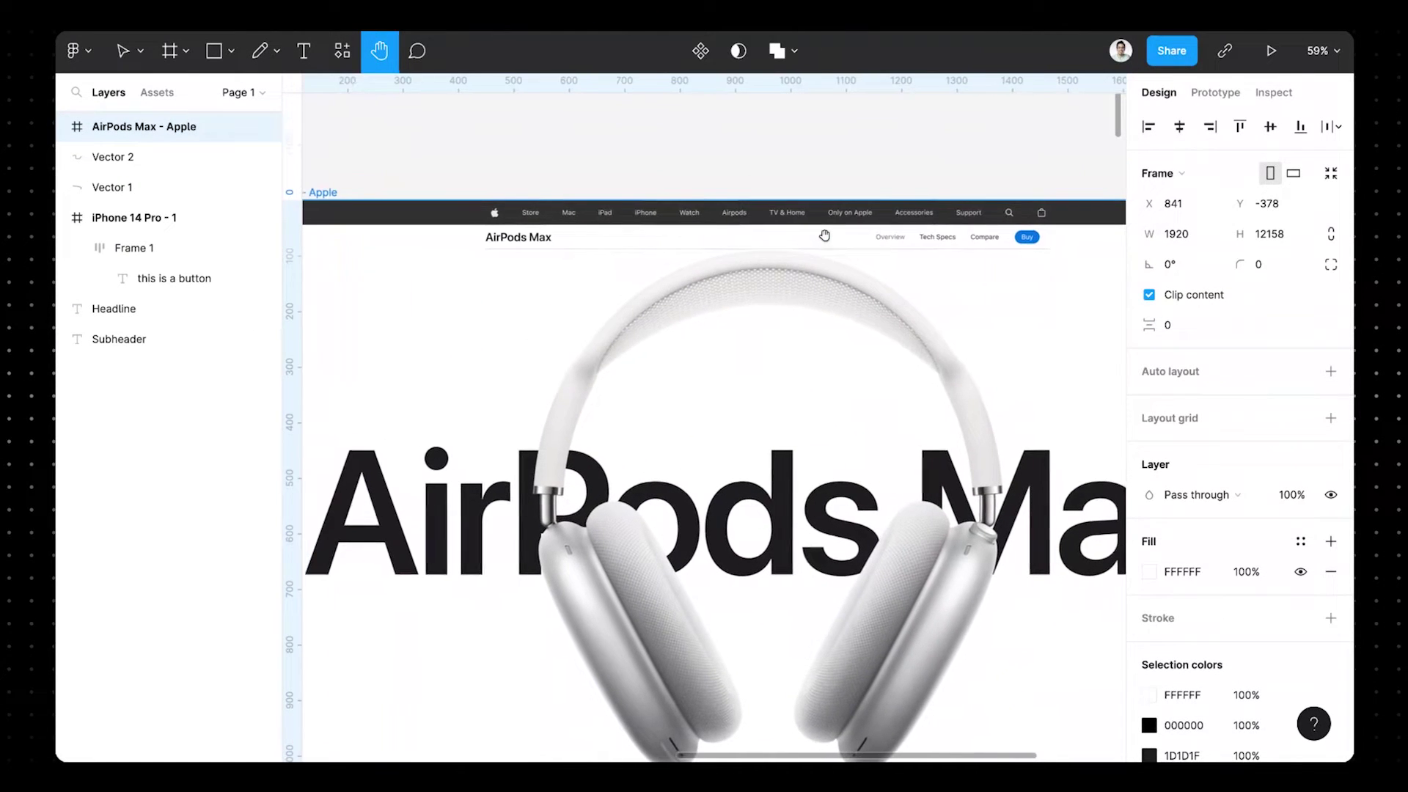
pyautogui.press('c')
pyautogui.click(514, 204)
pyautogui.write('Can w')
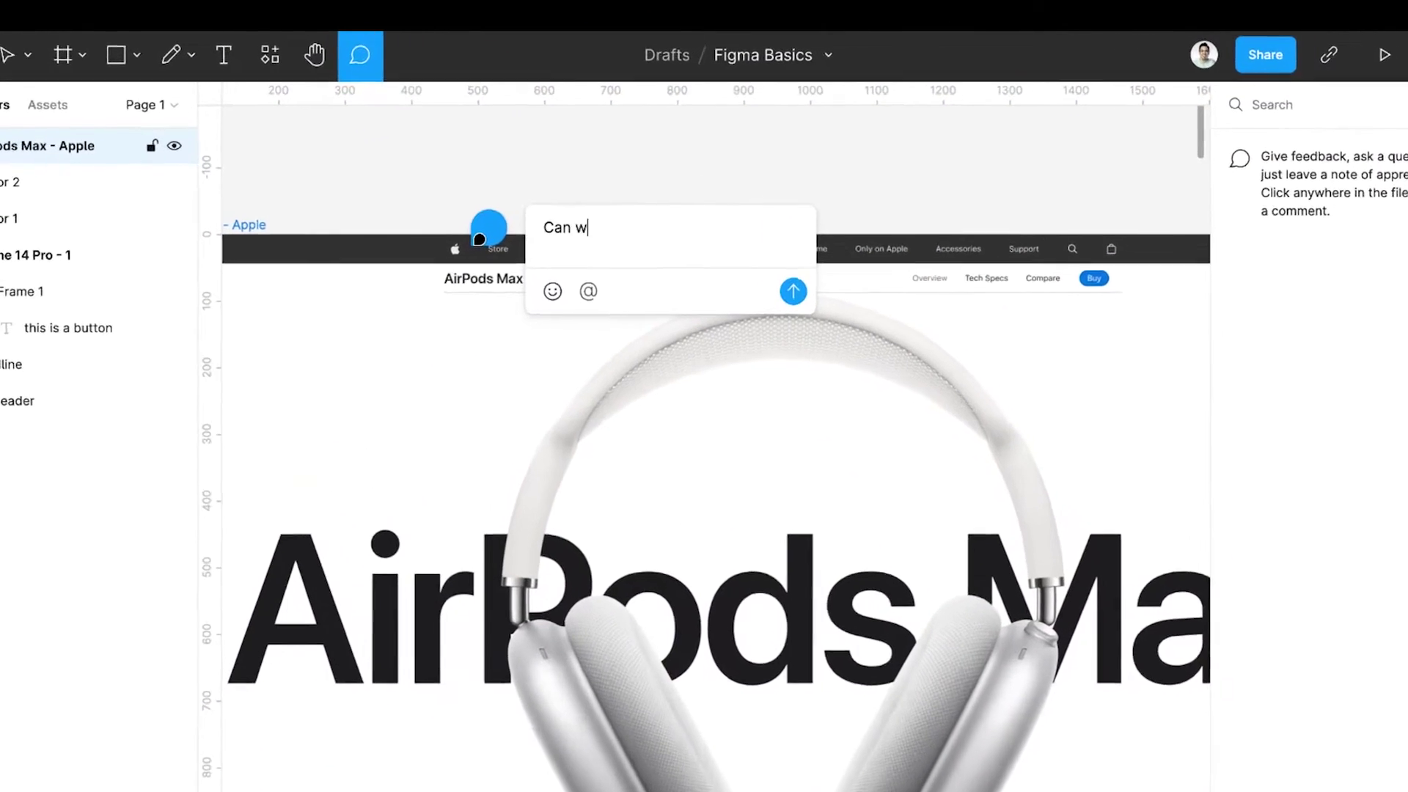
pyautogui.write('e make this log')
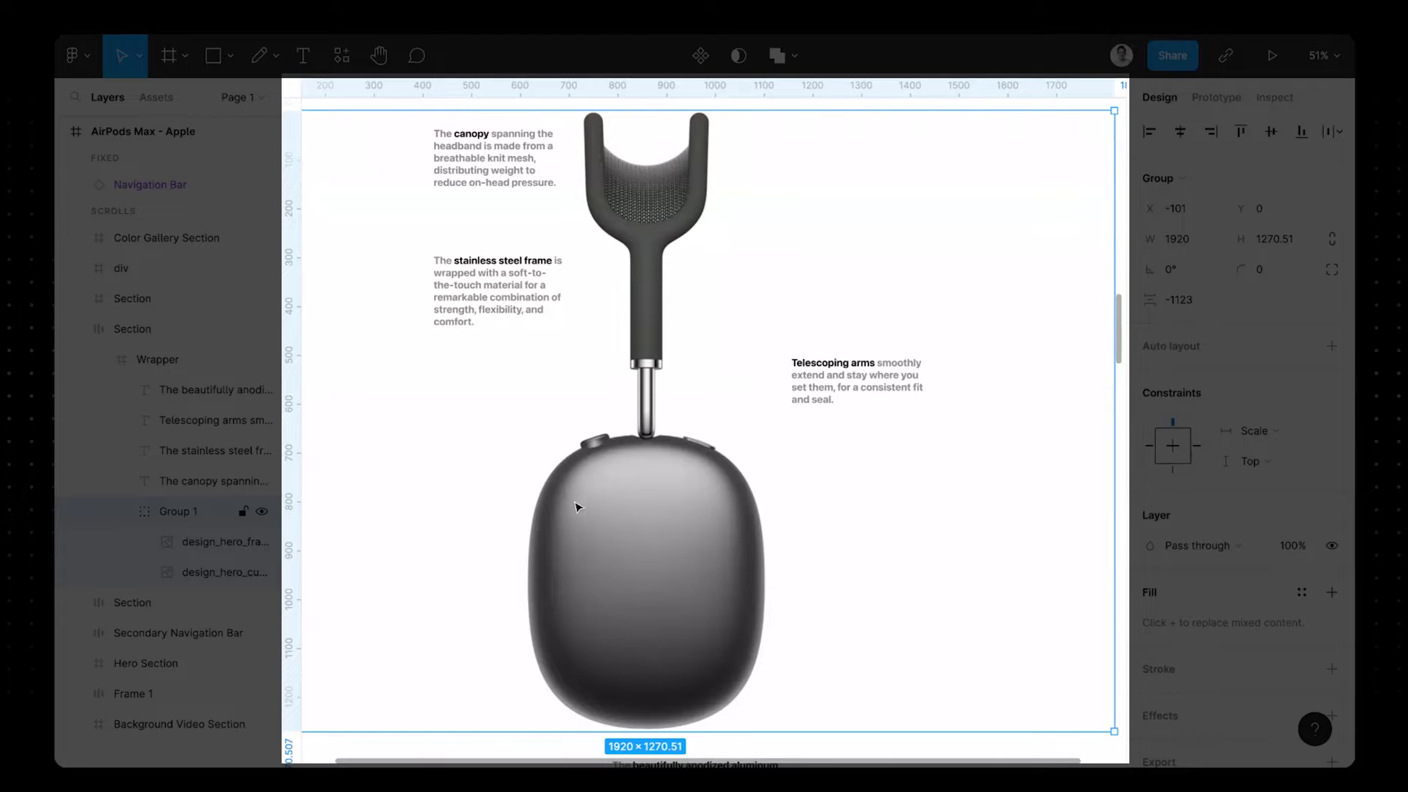
# - Move the large headphone image group about 100 px to the right within its section
pyautogui.moveTo(578, 506); pyautogui.dragTo(627, 506)
# - Append "Hey there" to the stainless steel frame paragraph and paste the blue Subscribe button below it
pyautogui.click(490, 323)
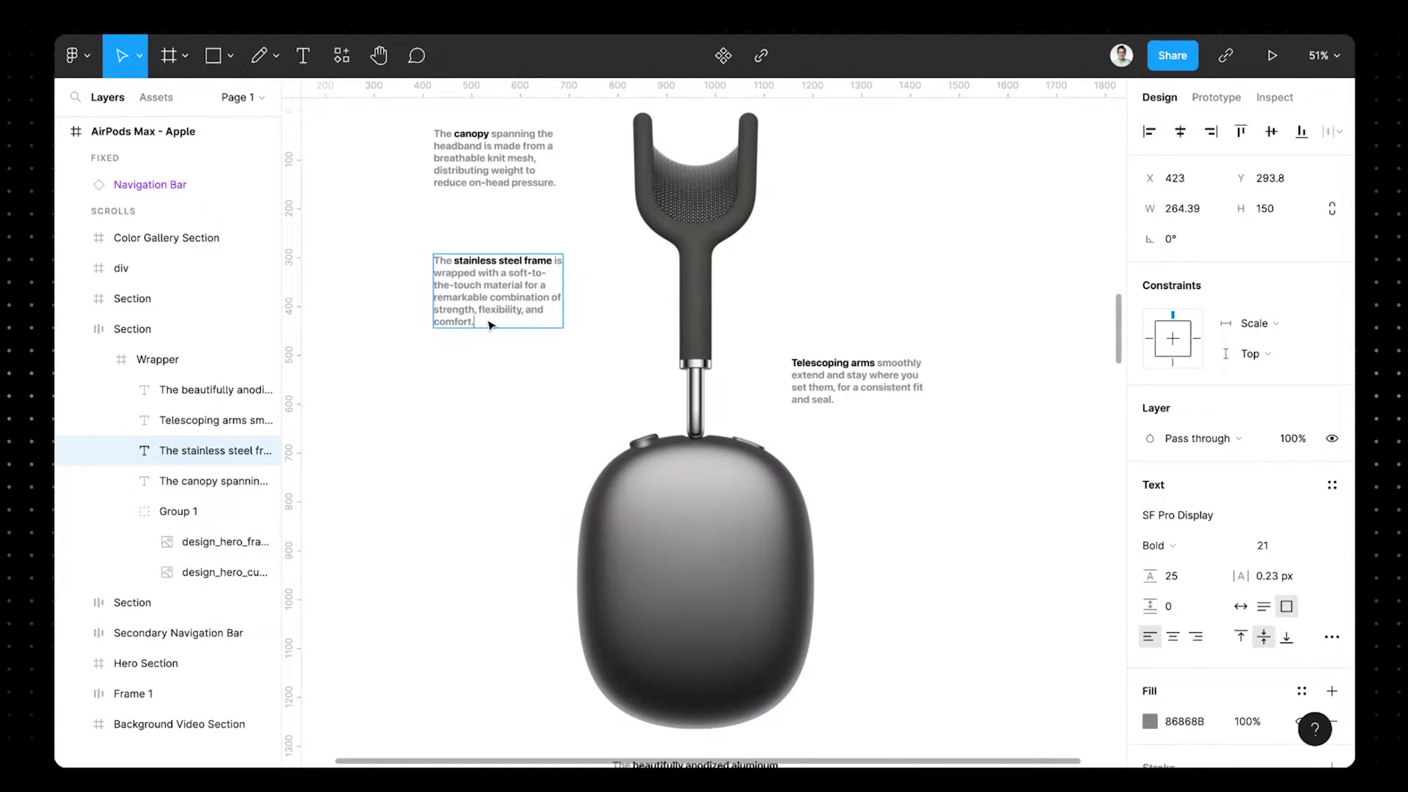
pyautogui.press('Escape')
pyautogui.hotkey('ctrl', 'v')
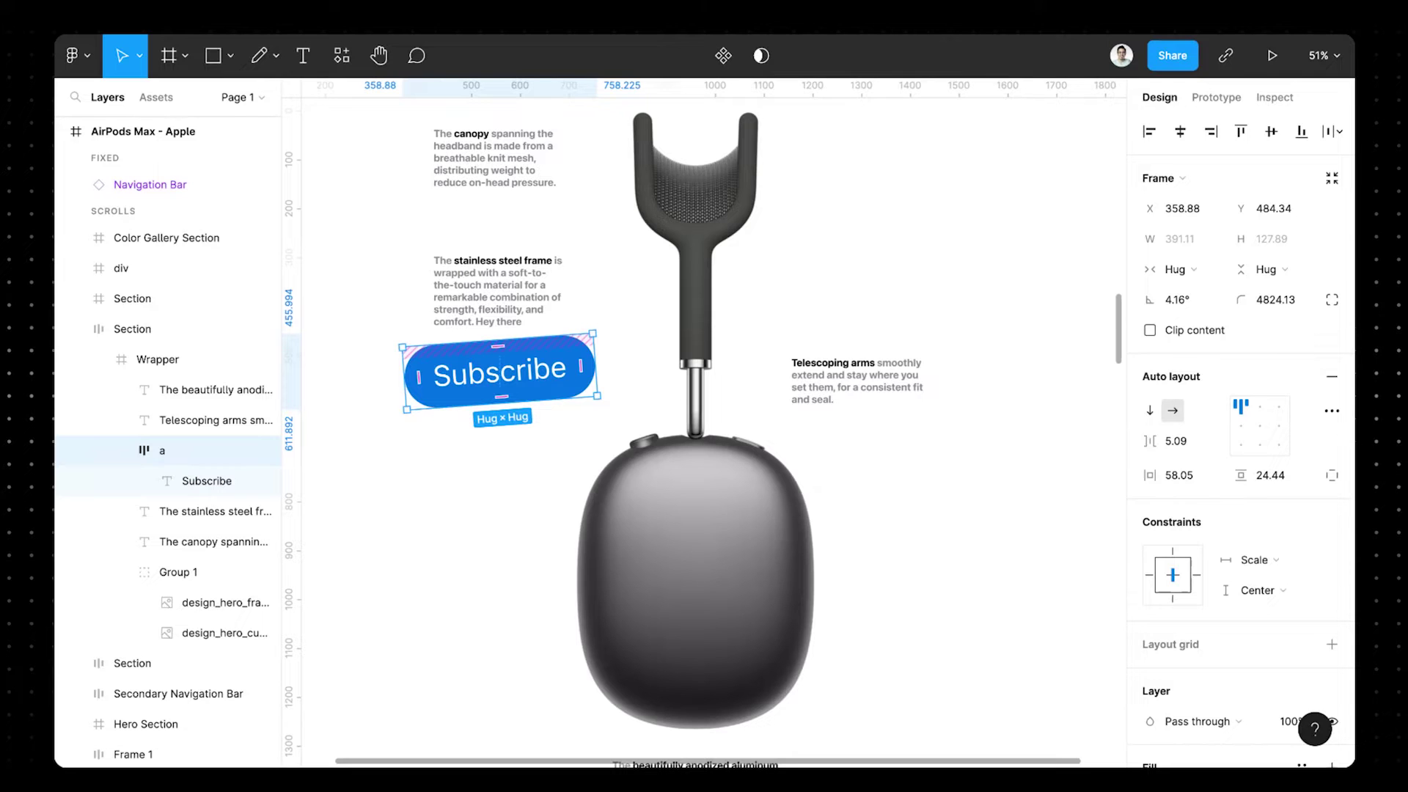
# - Create an iPhone 14 Pro frame on empty canvas and paste the blue "Click like?" button into it
pyautogui.press('f')
pyautogui.click(1200, 220)
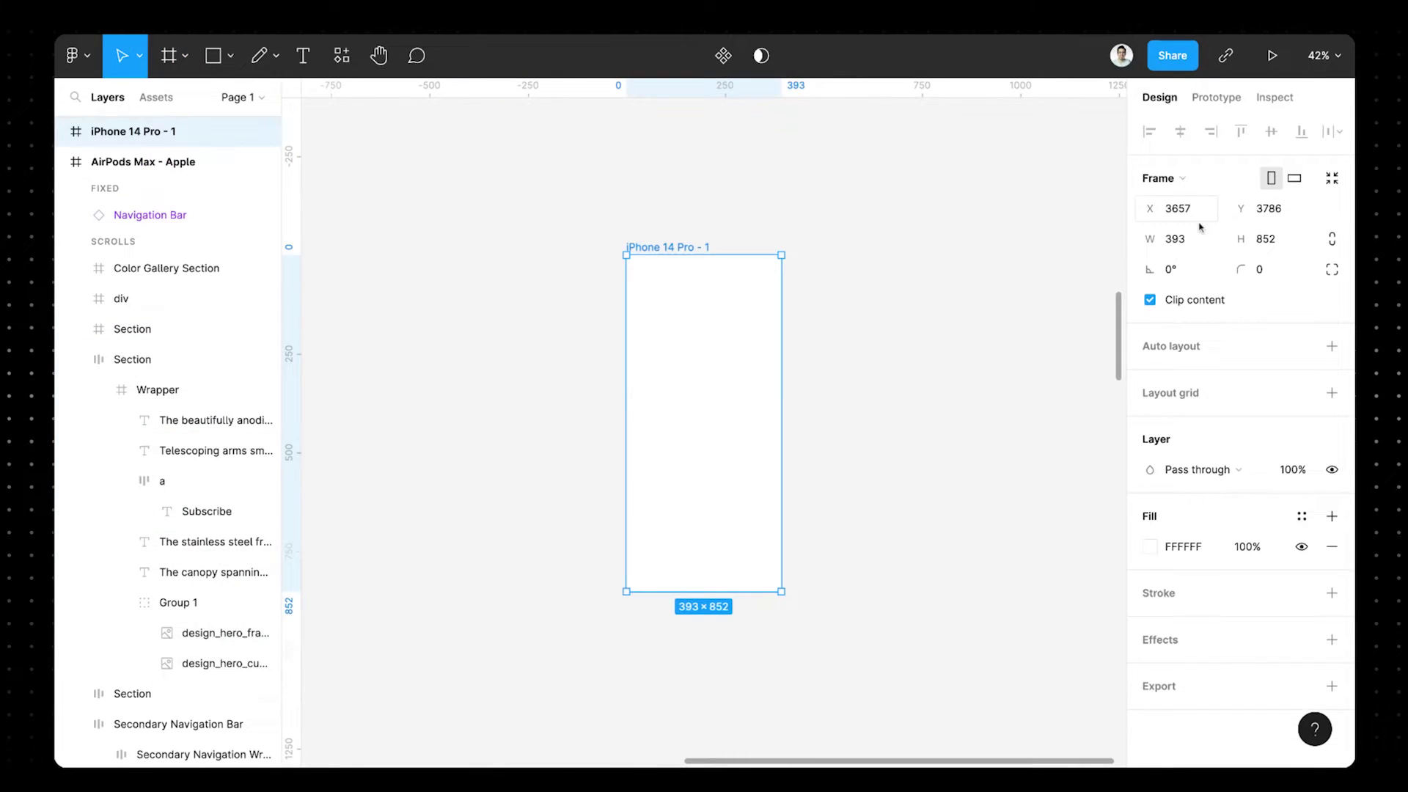
pyautogui.hotkey('shift', '2')
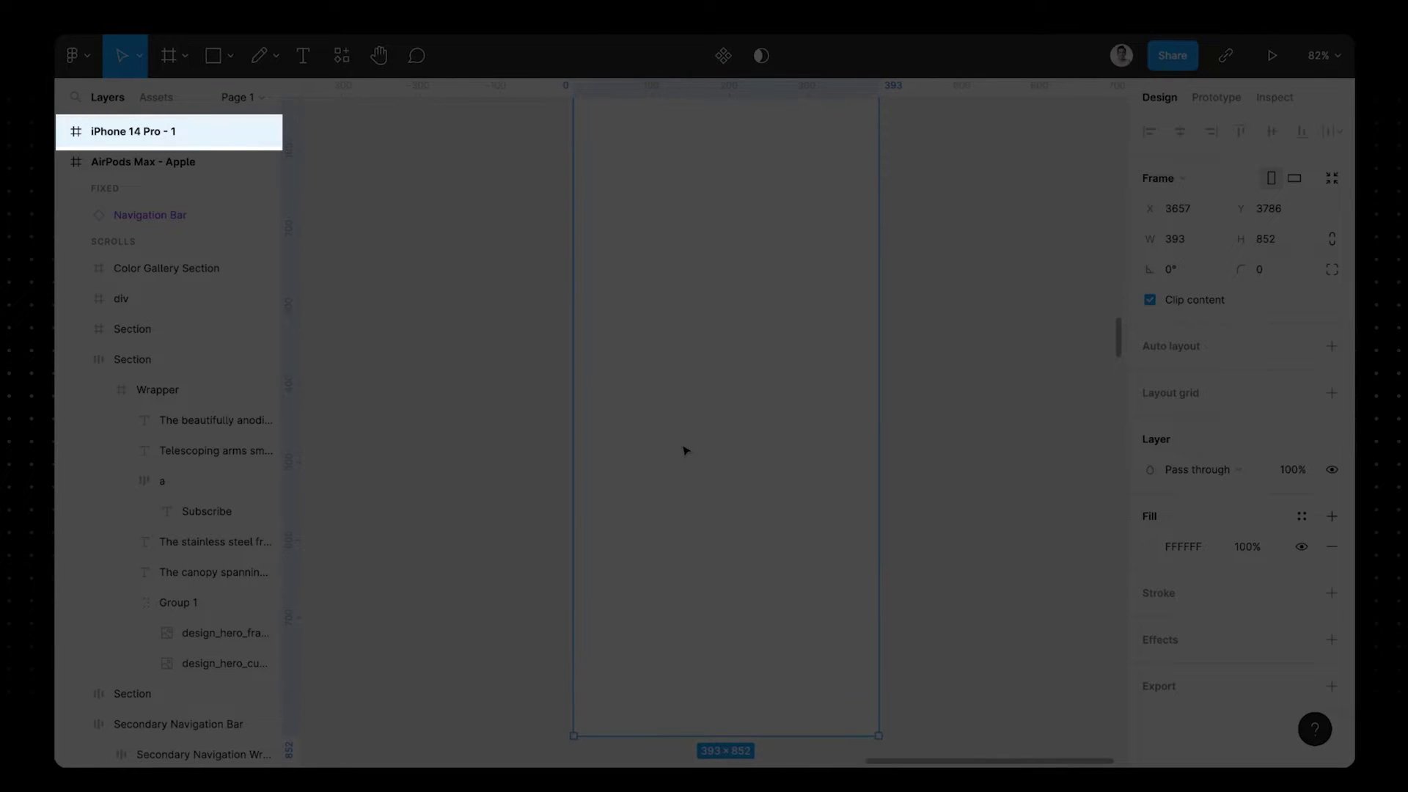
pyautogui.hotkey('ctrl', 'v')
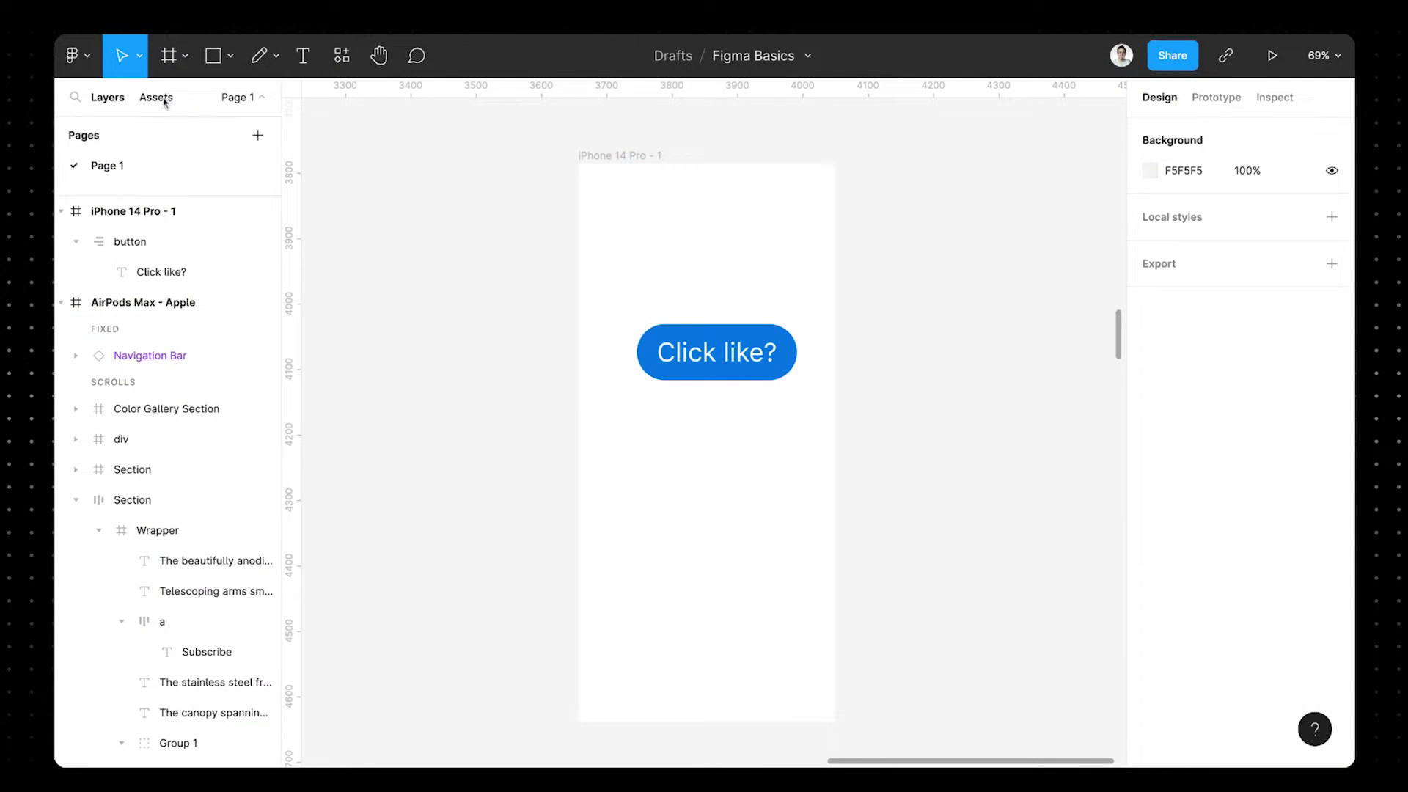
# - Try placing the headphone color gallery component from the file's assets on the canvas, and delete it again
pyautogui.click(156, 98)
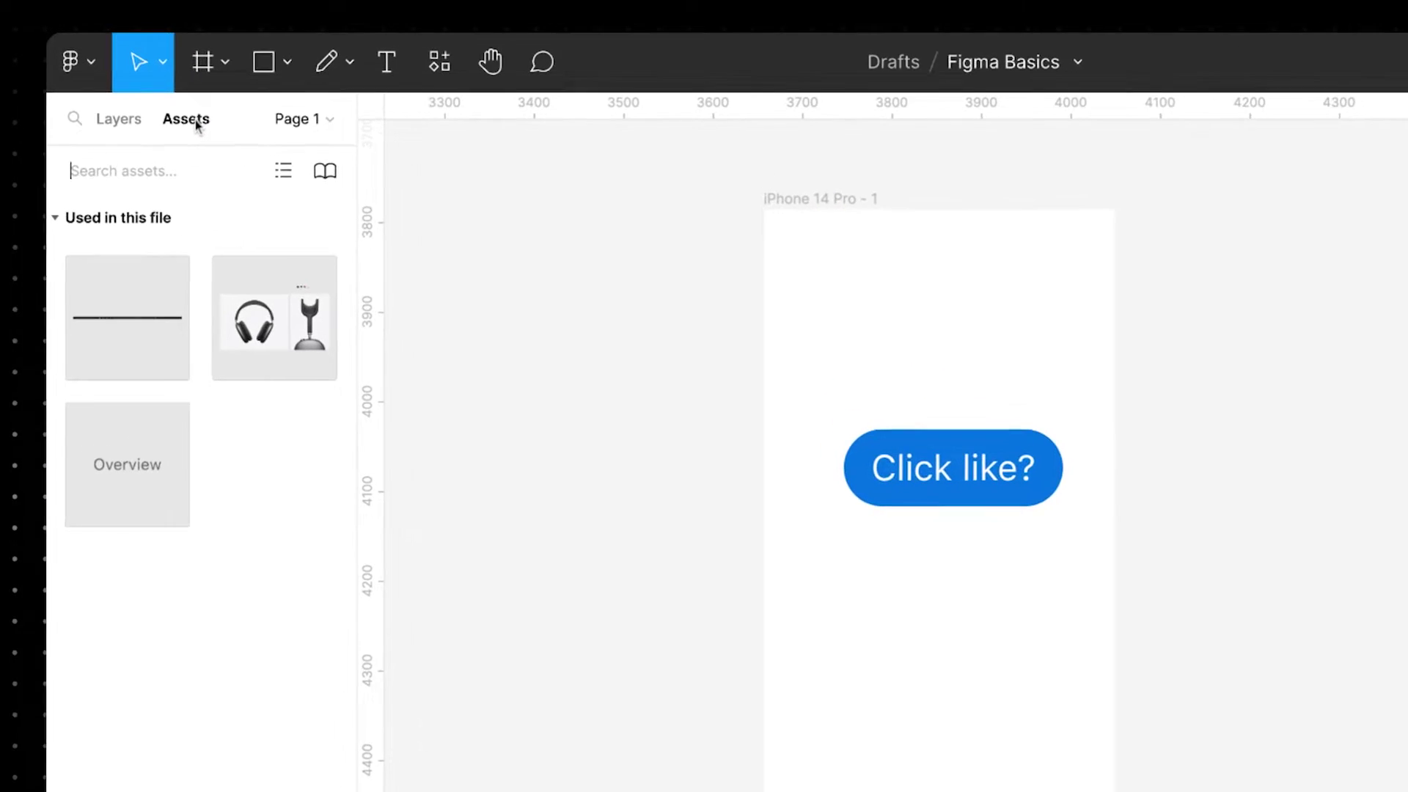
pyautogui.moveTo(272, 337); pyautogui.dragTo(542, 452)
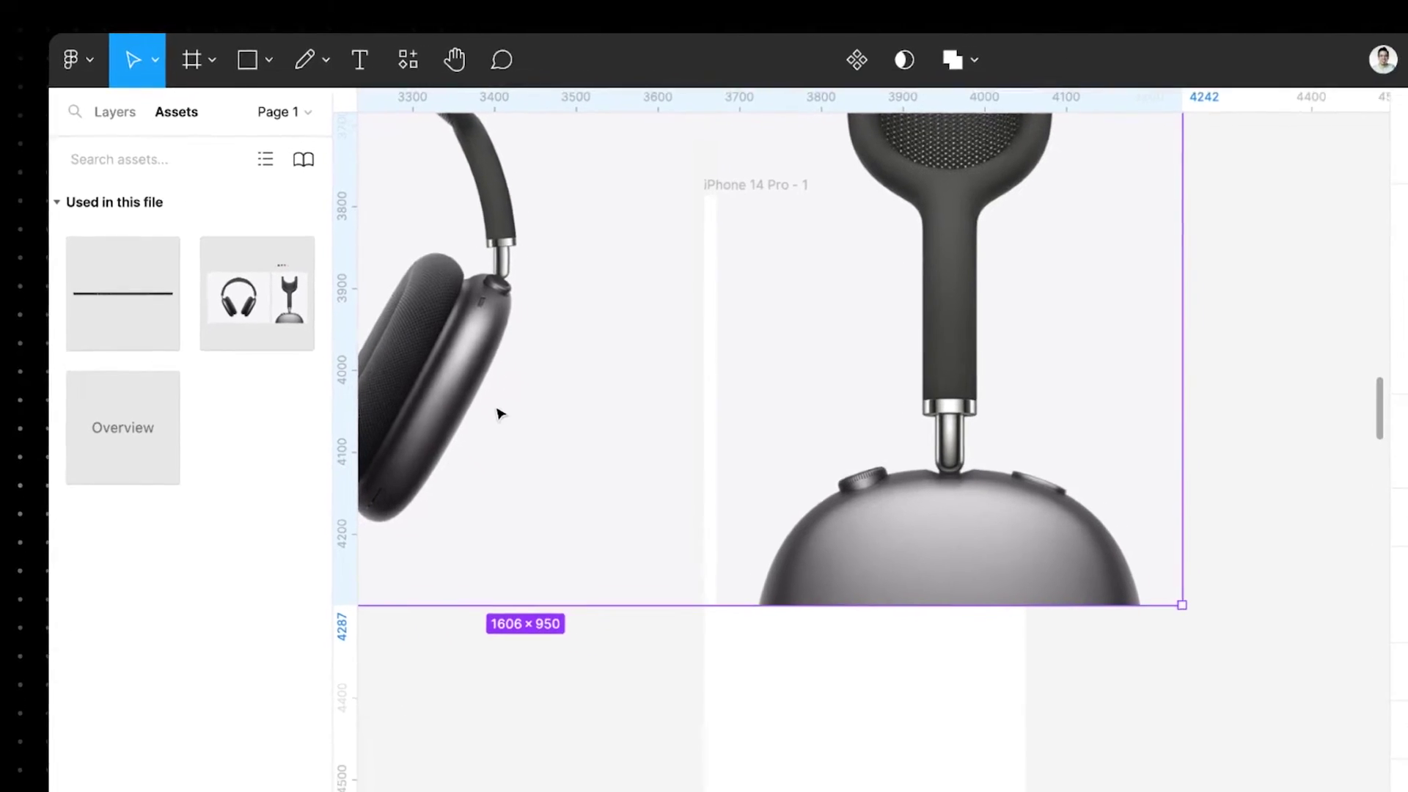
pyautogui.scroll(-3, 541, 451)
pyautogui.scroll(3, 541, 452)
pyautogui.hscroll(-2, 542, 451)
pyautogui.hscroll(-2, 413, 337)
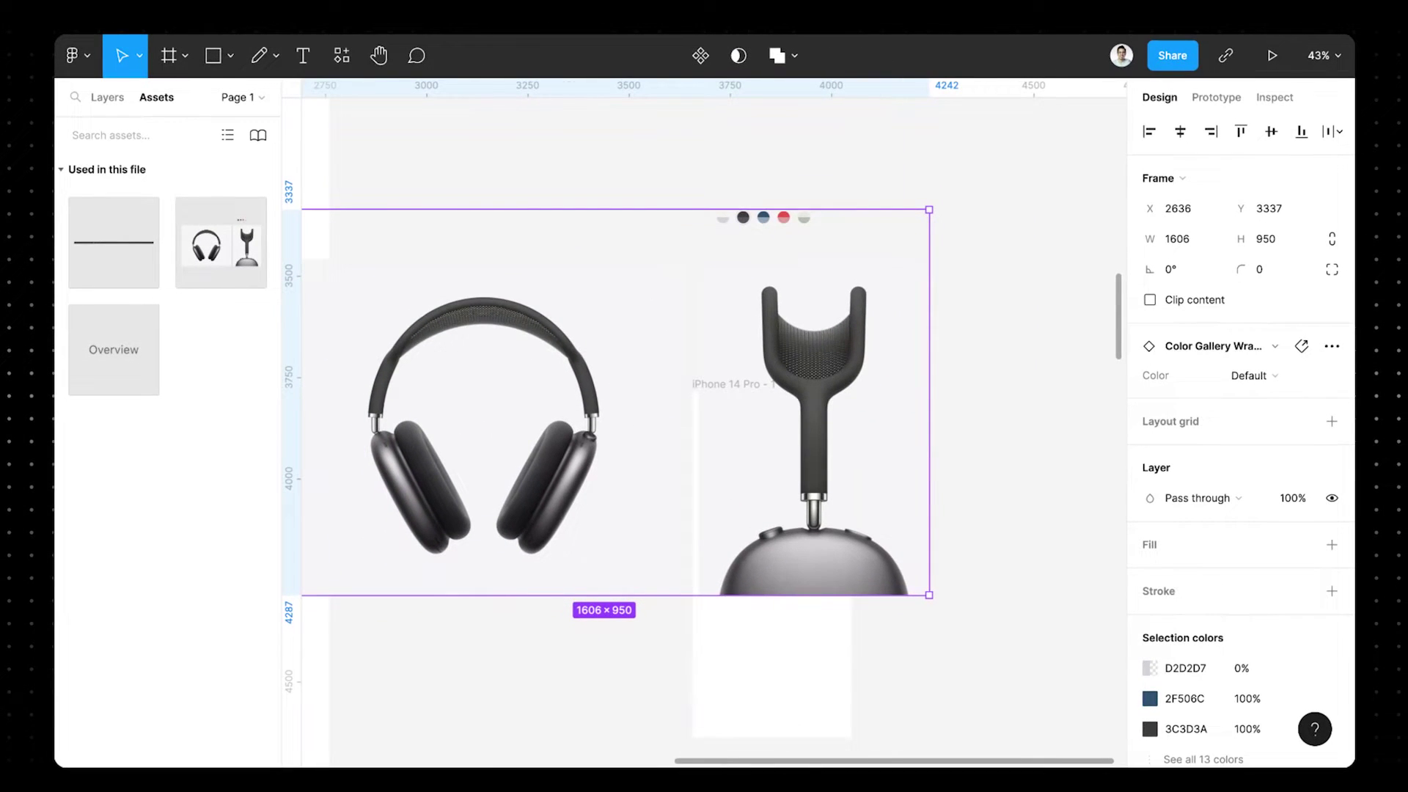
pyautogui.press('Delete')
# - Add a second page to the file and name the pages "Desktop Design" and "Mobile Design"
pyautogui.click(254, 102)
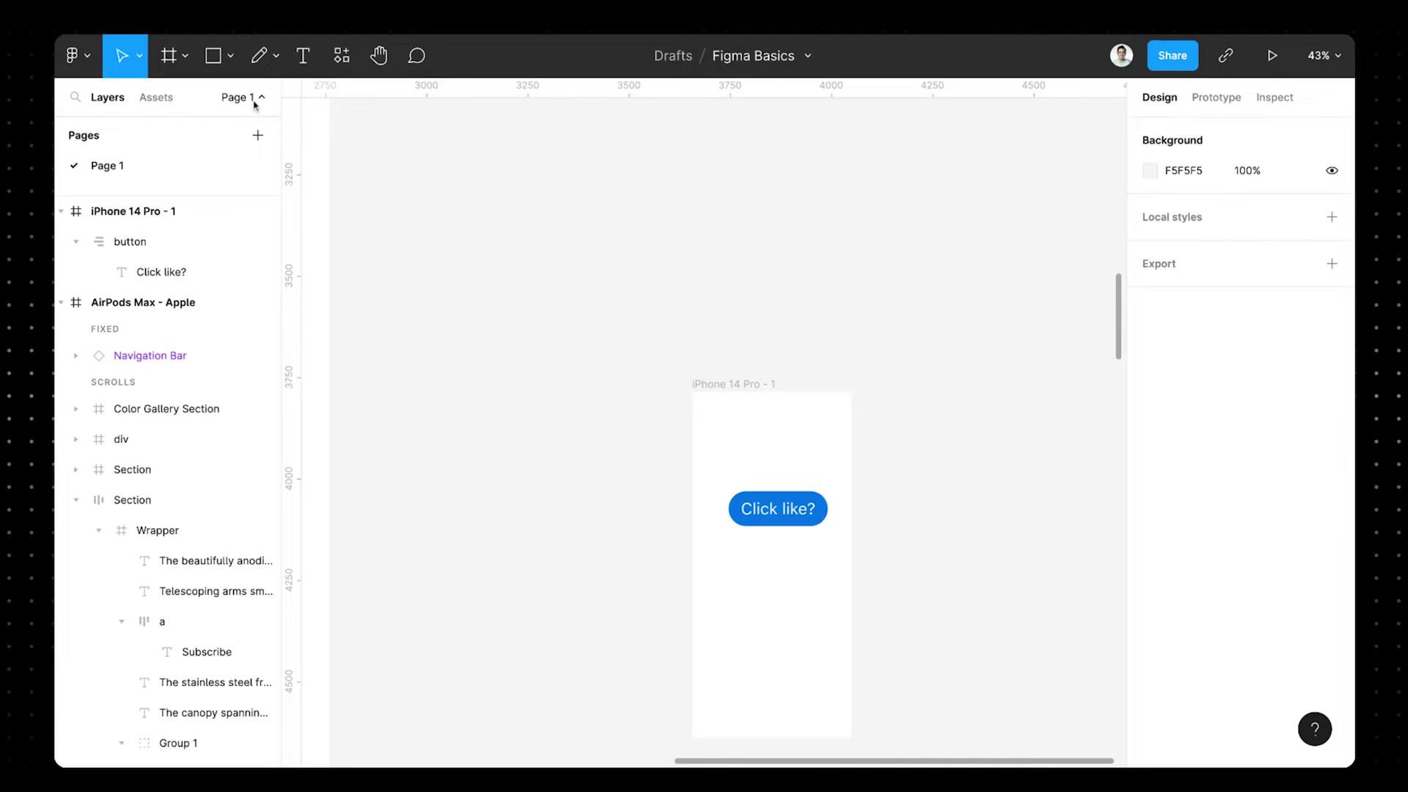
pyautogui.click(258, 136)
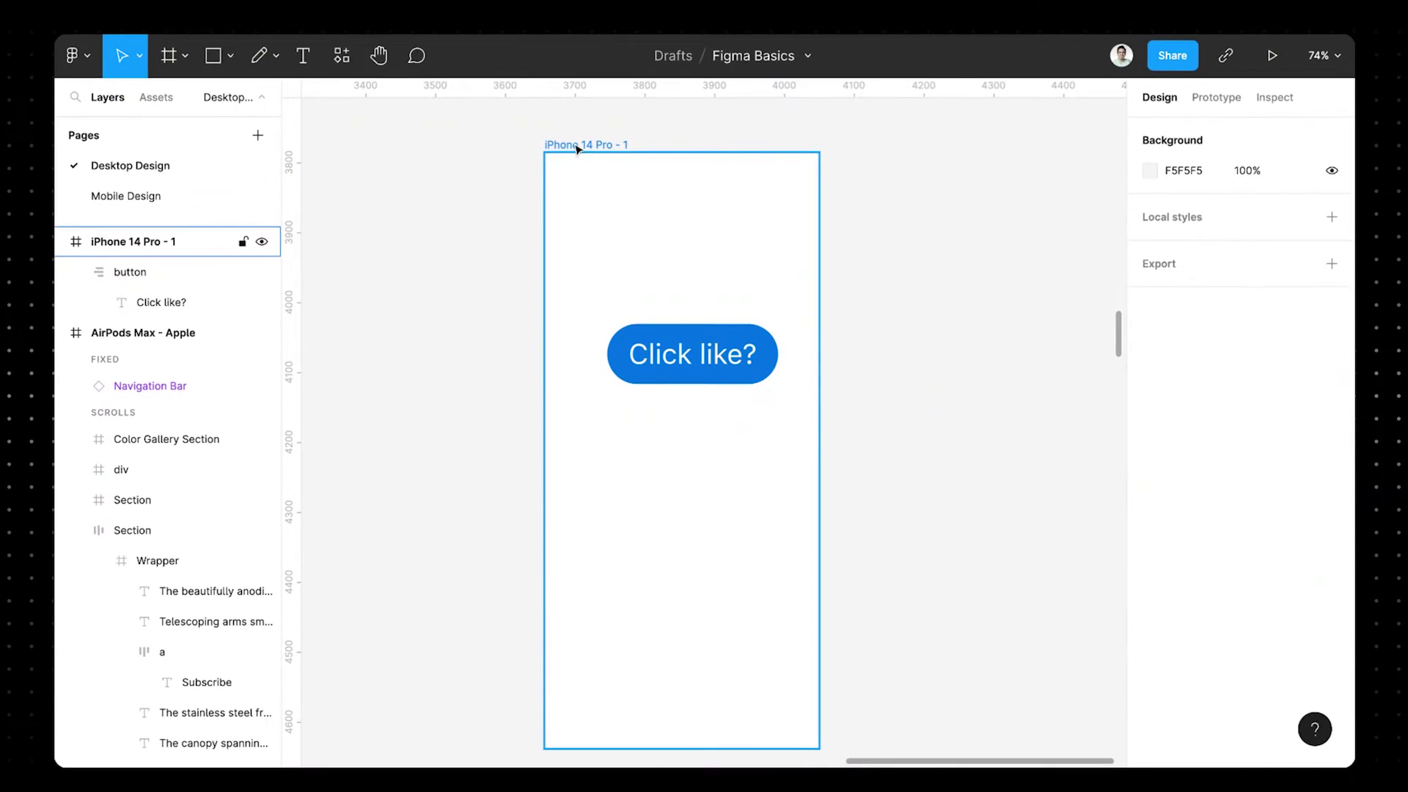
# - Examine the position, auto layout, constraints, fill and effects properties of the "Click like?" button
pyautogui.click(578, 145)
pyautogui.click(677, 347)
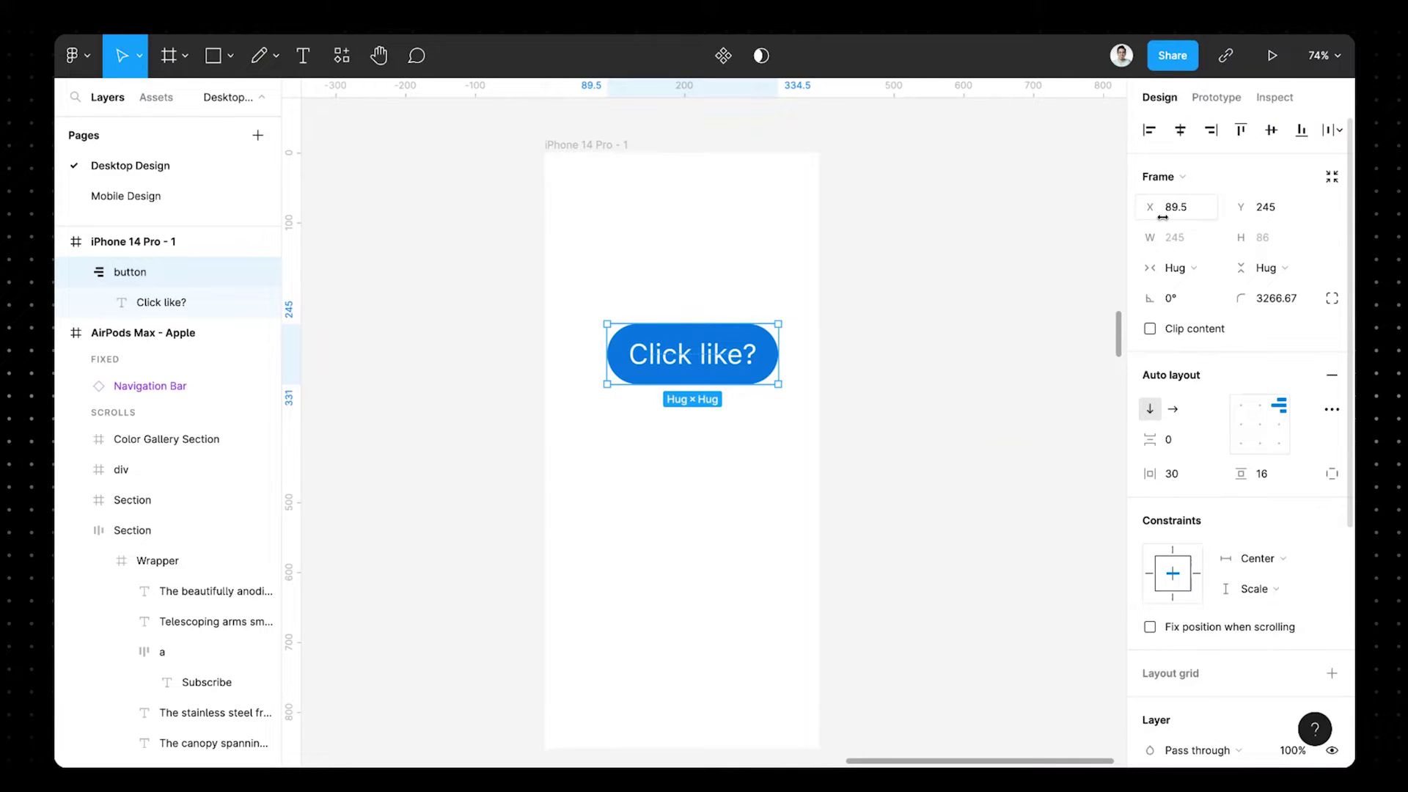
pyautogui.scroll(-3, 1162, 218)
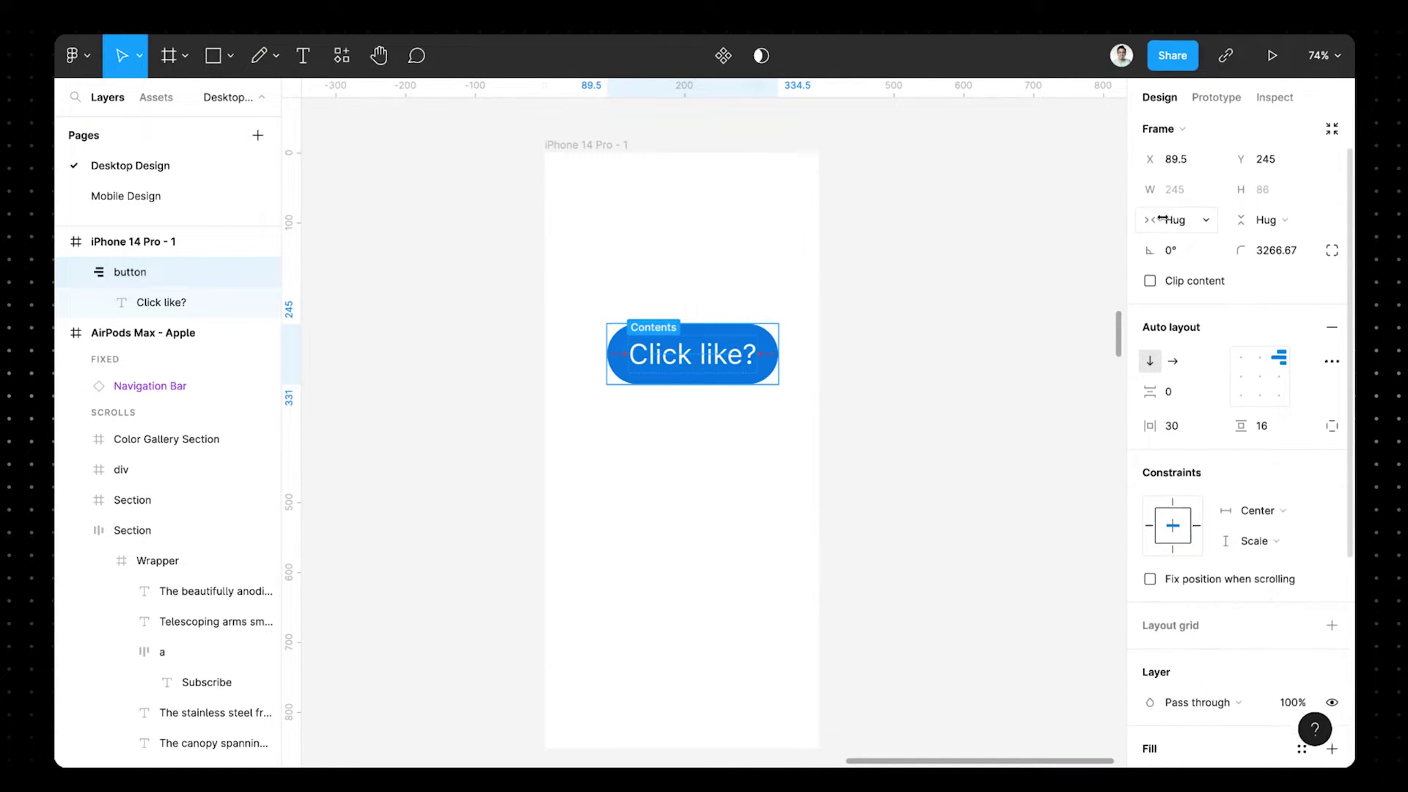
pyautogui.scroll(-5, 1239, 440)
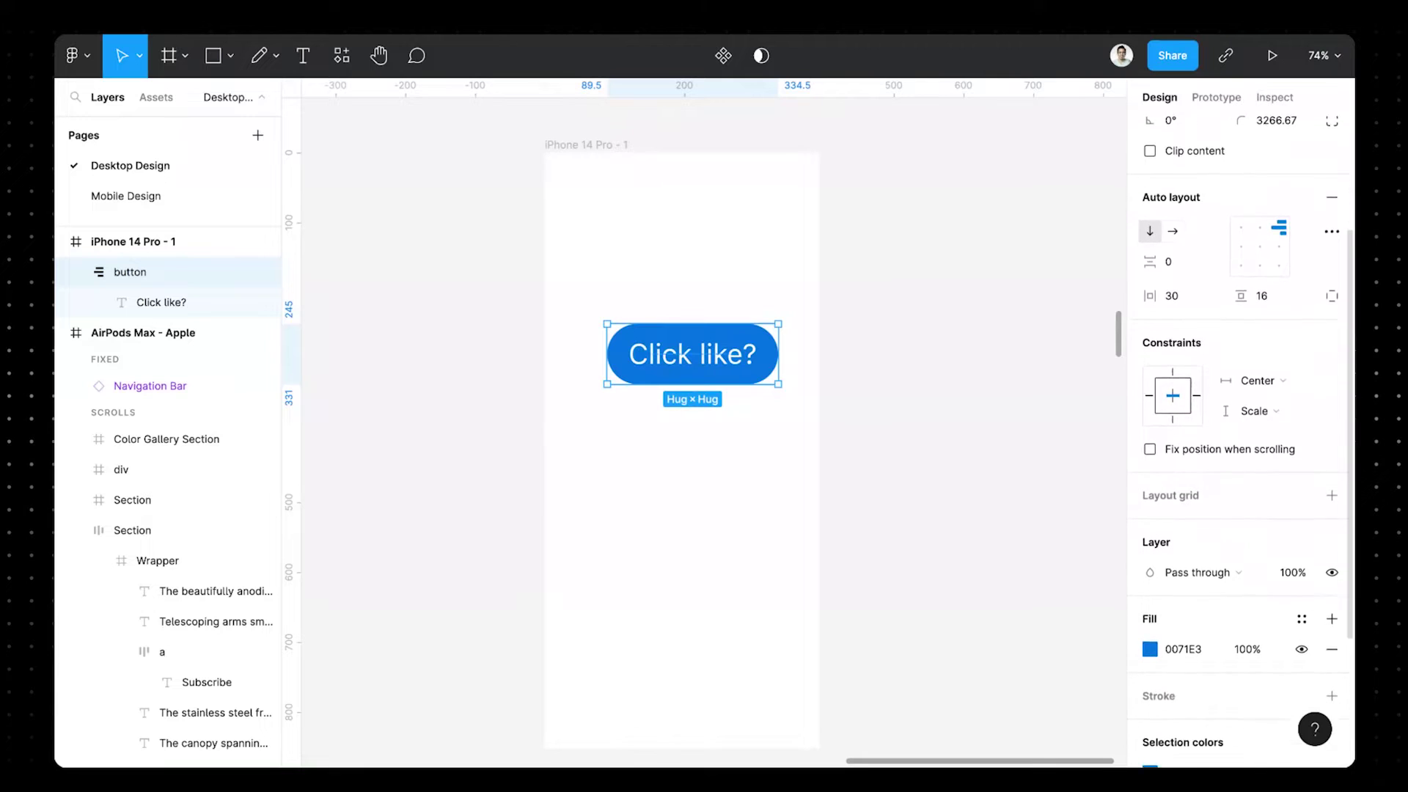
pyautogui.scroll(-3, 1240, 440)
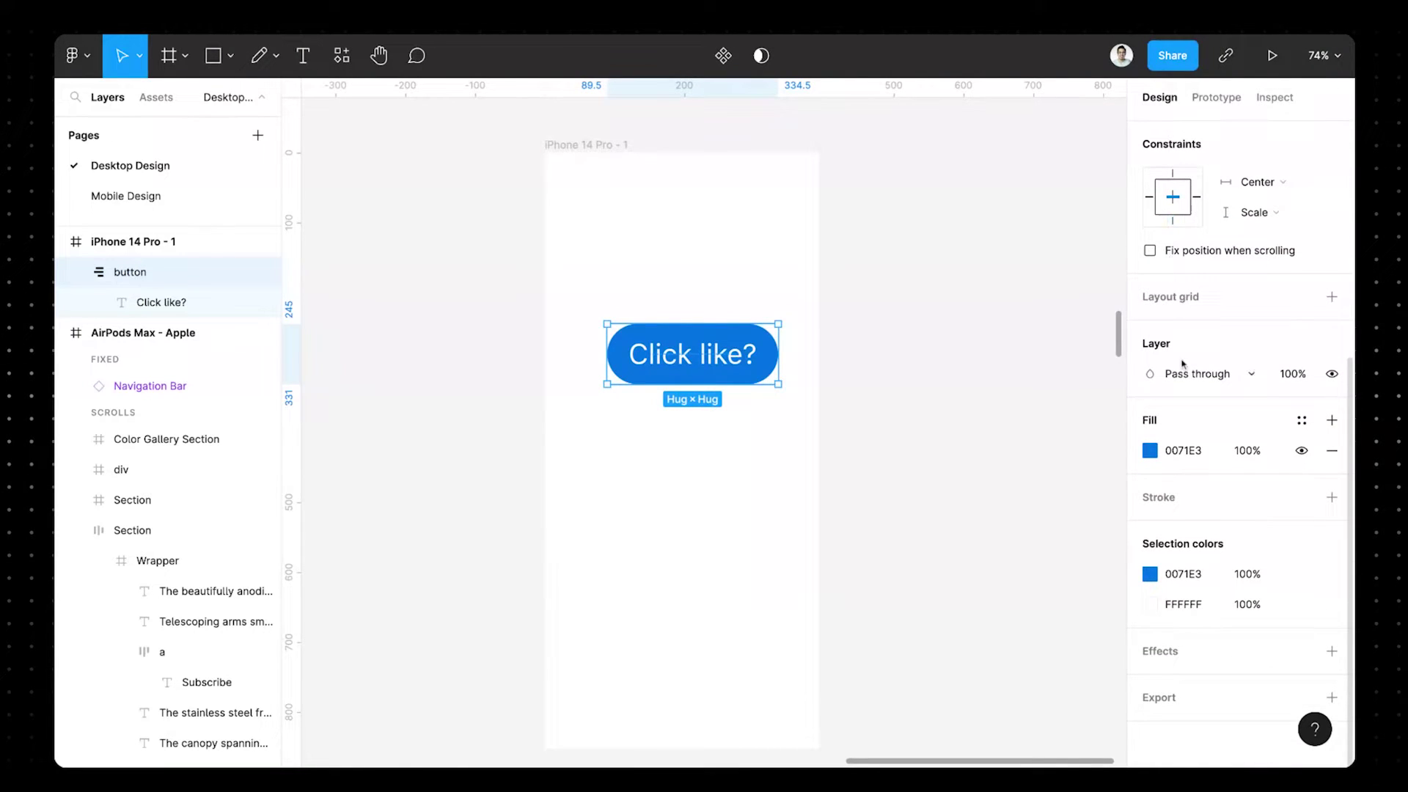
# - Add an on-tap prototype interaction to the "Click like?" button with the Navigate to action
pyautogui.click(1225, 99)
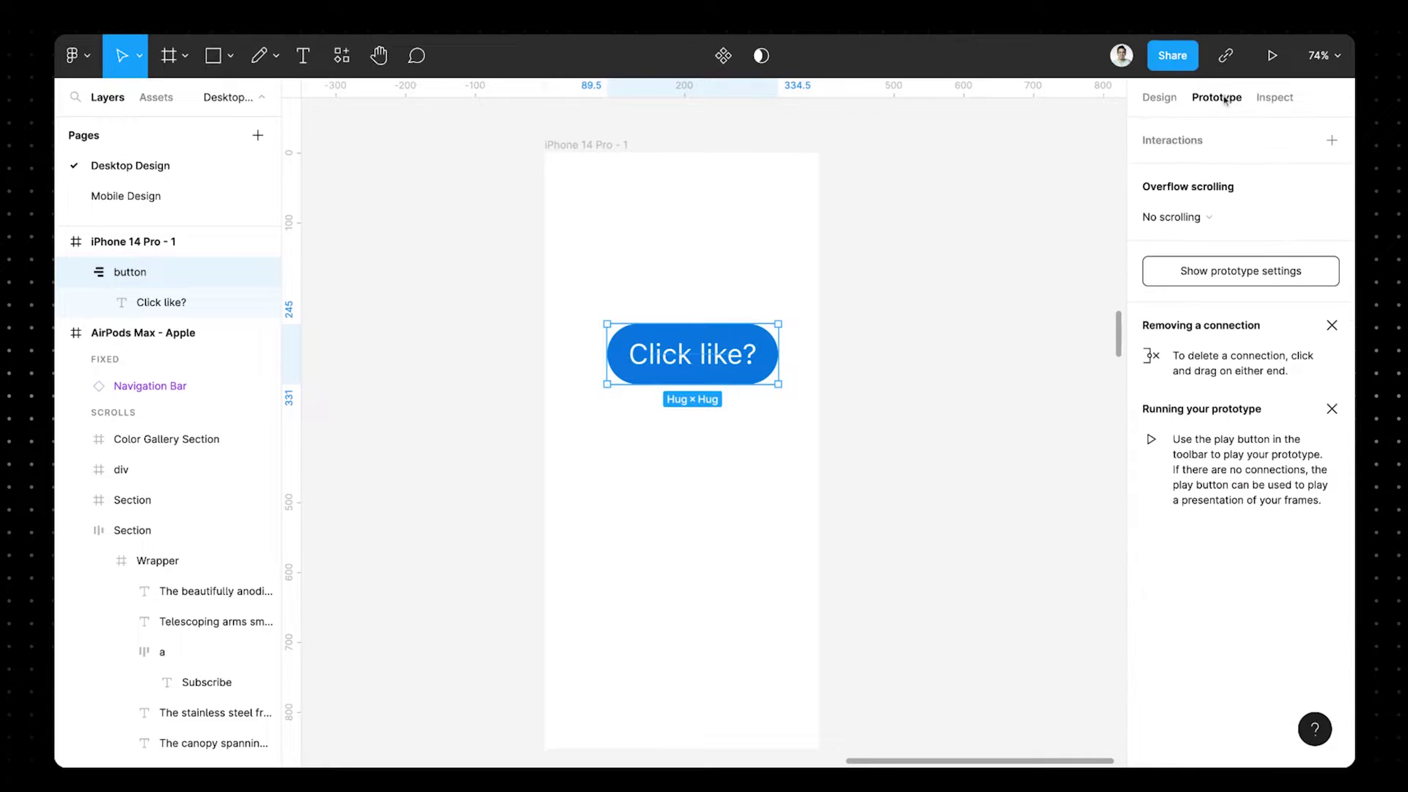
pyautogui.click(1331, 139)
pyautogui.click(1268, 172)
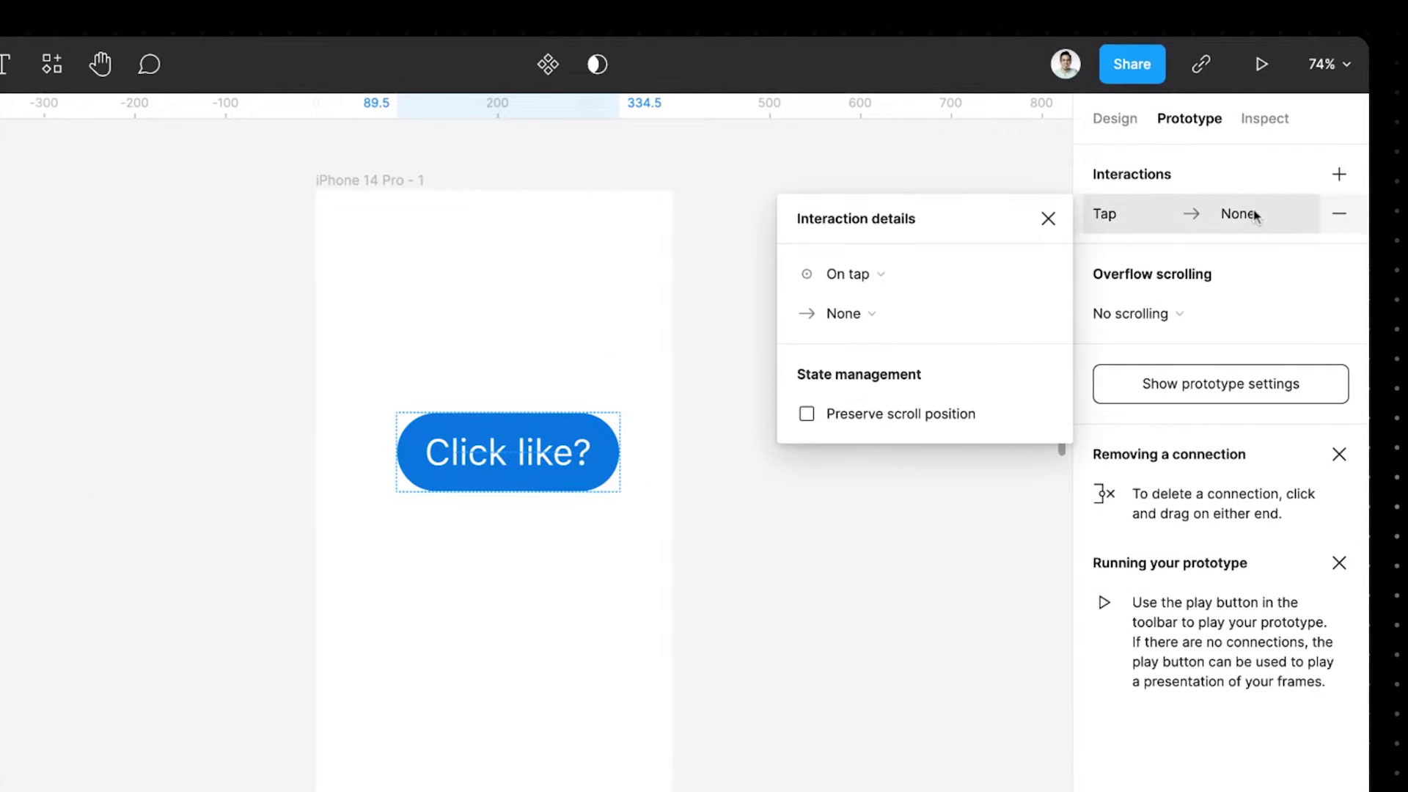
pyautogui.click(904, 314)
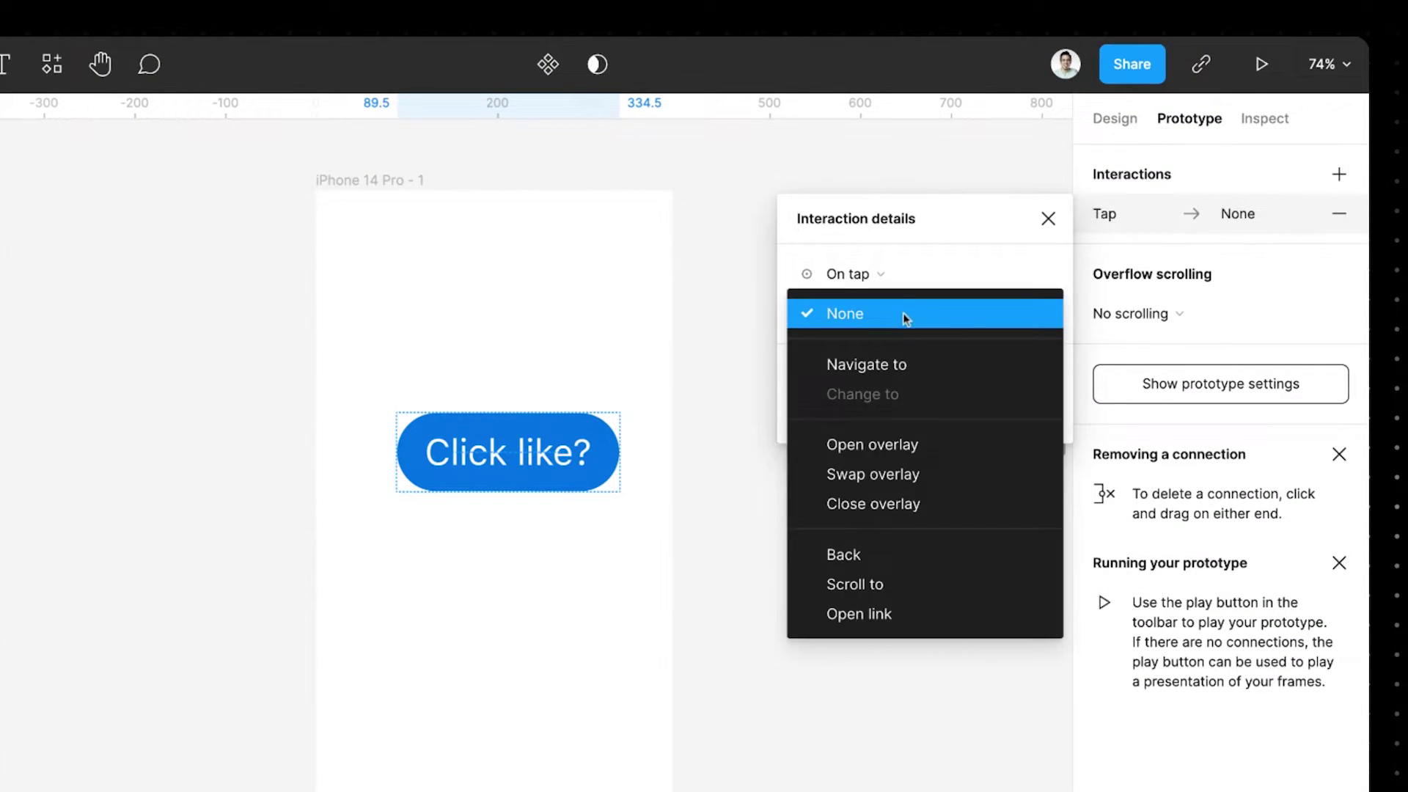
pyautogui.click(883, 361)
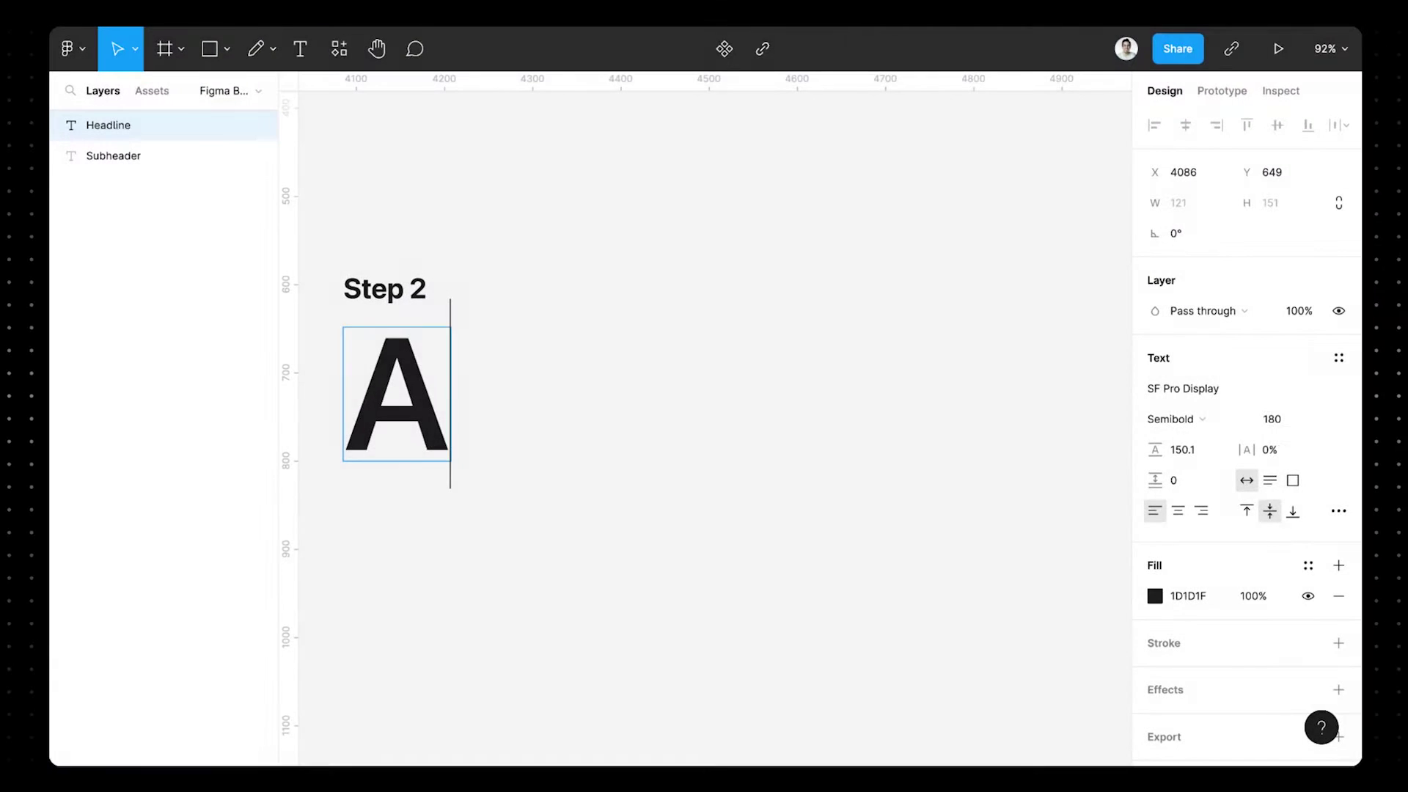
# - Complete the headline text below "Step 2" so that it reads "Autolayout"
pyautogui.write('utolayout')
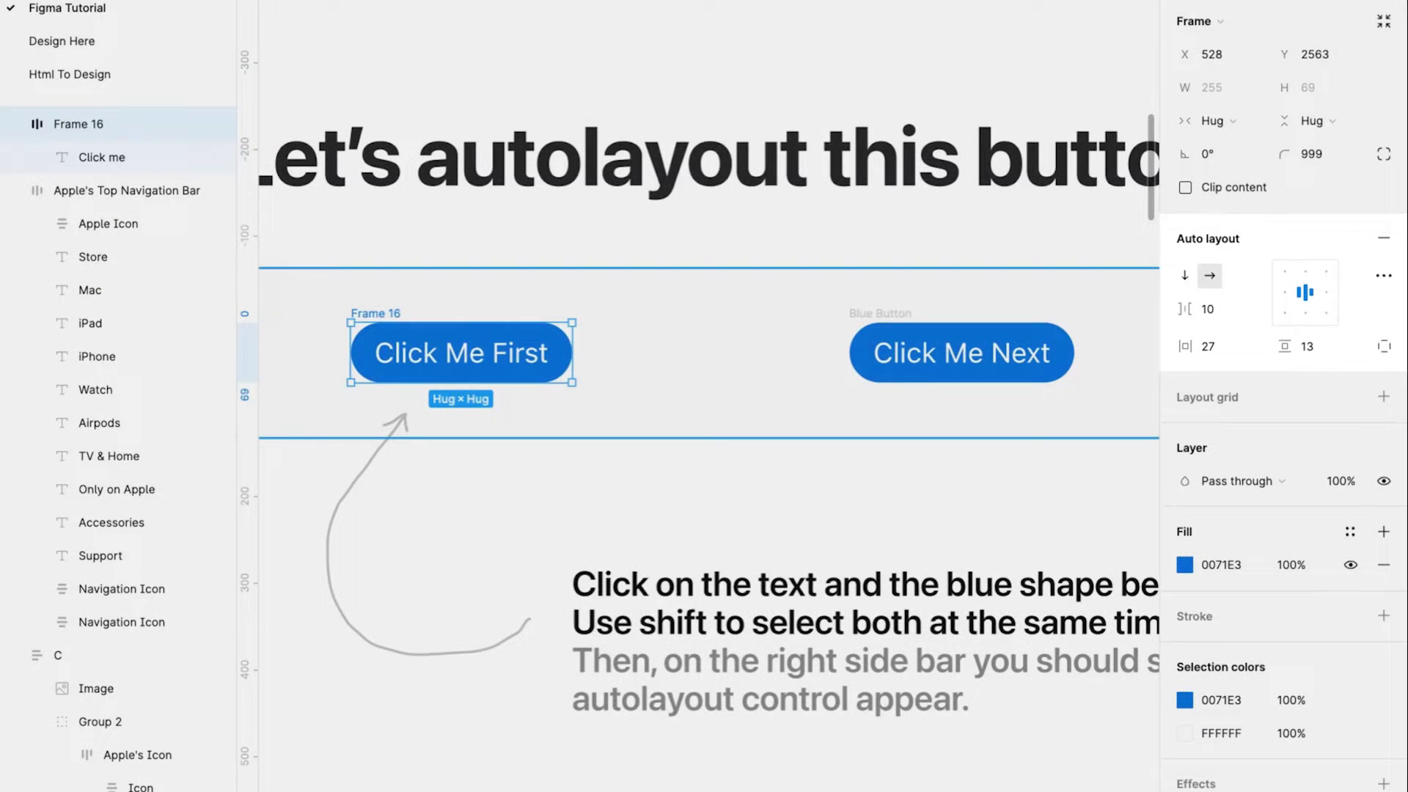
# - Move the "Click Me First" button slightly and change its label to "subscribe to the youtube channel"
pyautogui.hscroll(-3, 467, 315)
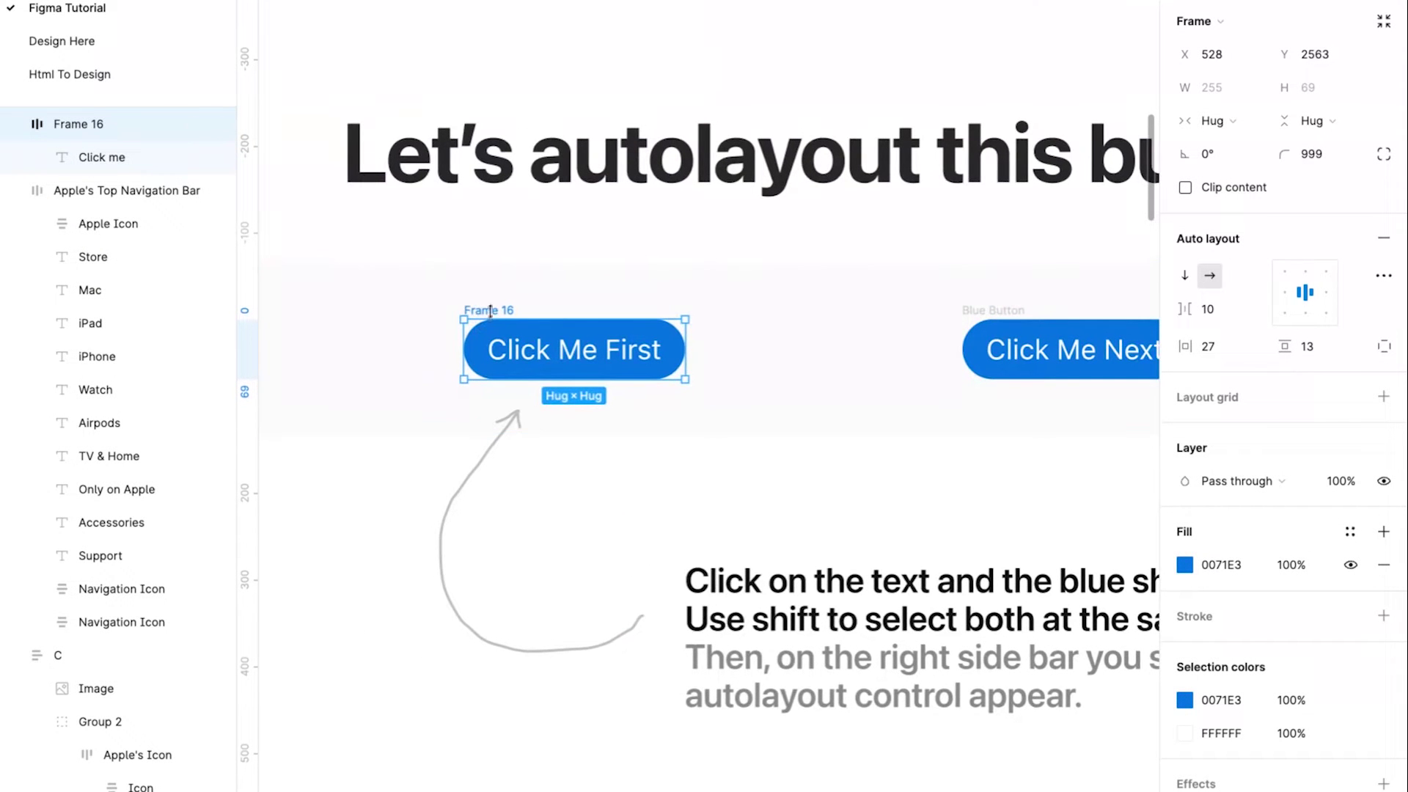
pyautogui.moveTo(489, 311); pyautogui.dragTo(481, 321)
pyautogui.doubleClick(546, 352)
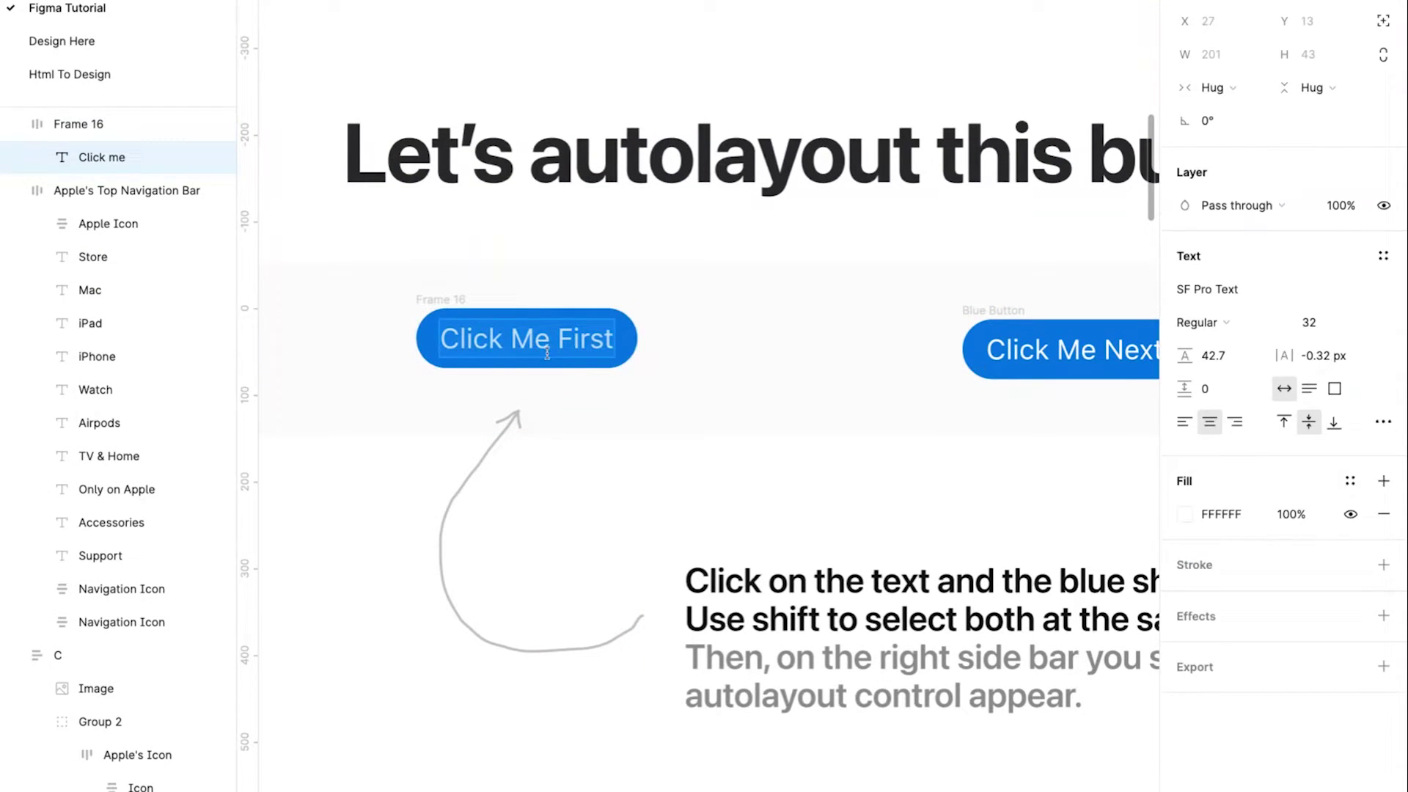
pyautogui.write('subscrib')
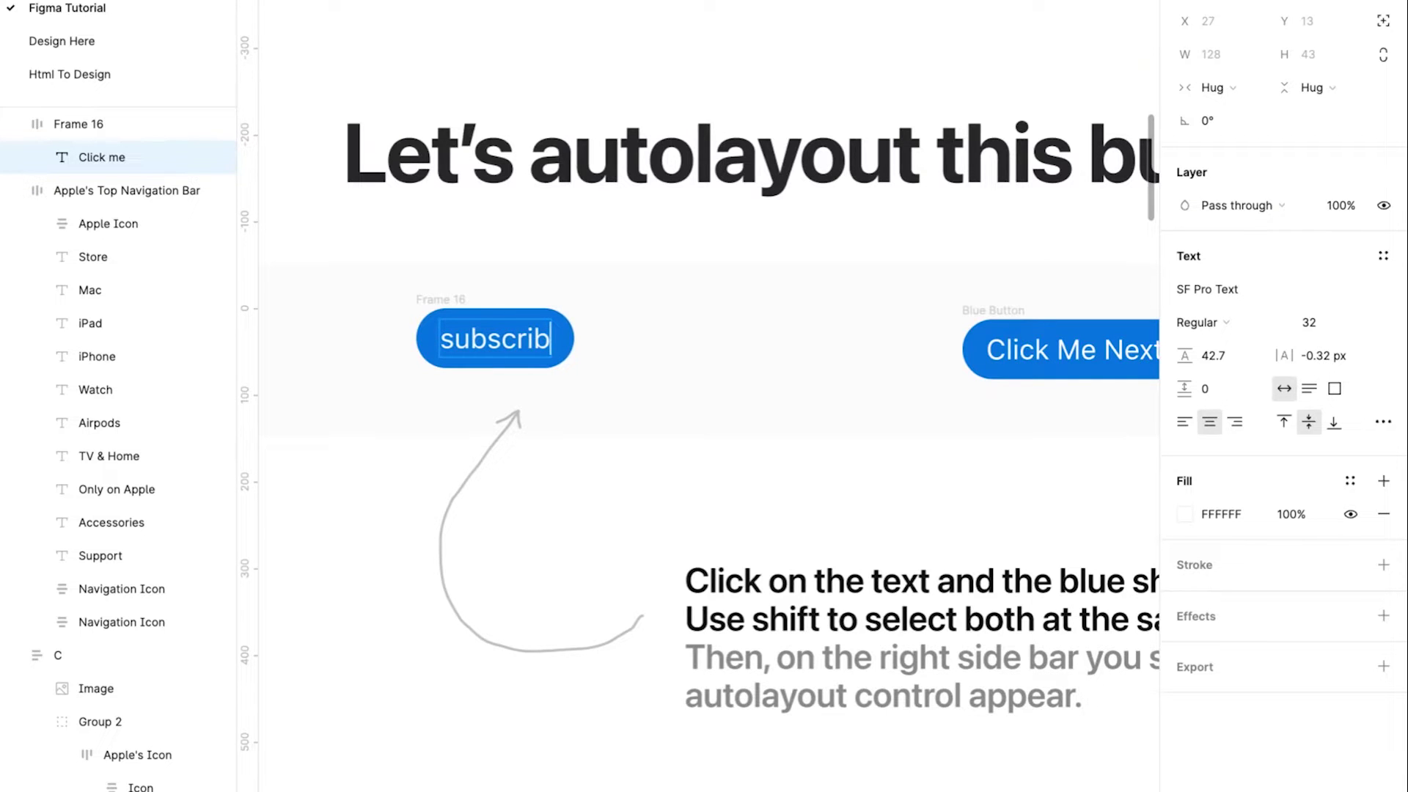
pyautogui.write('e to the youtube chann')
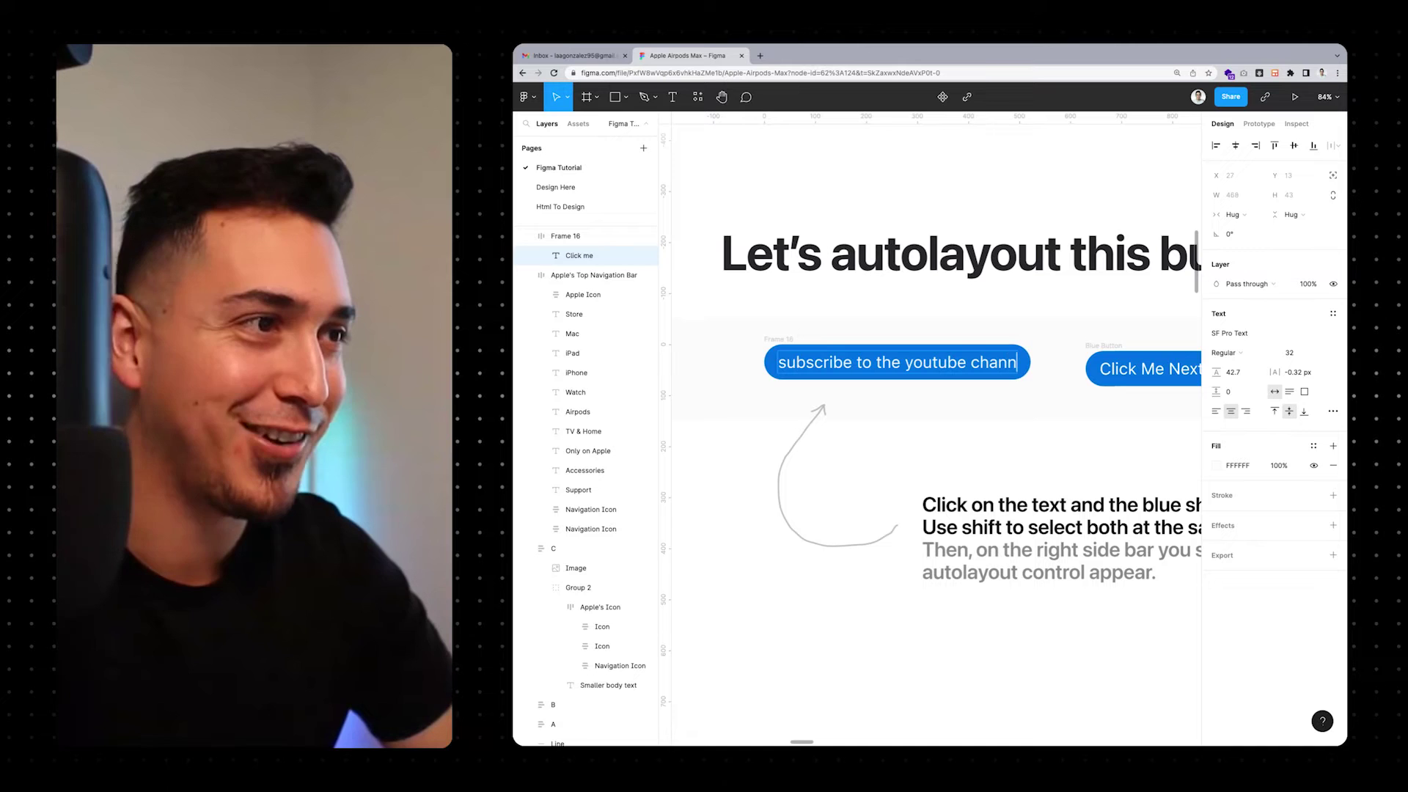
pyautogui.write('el')
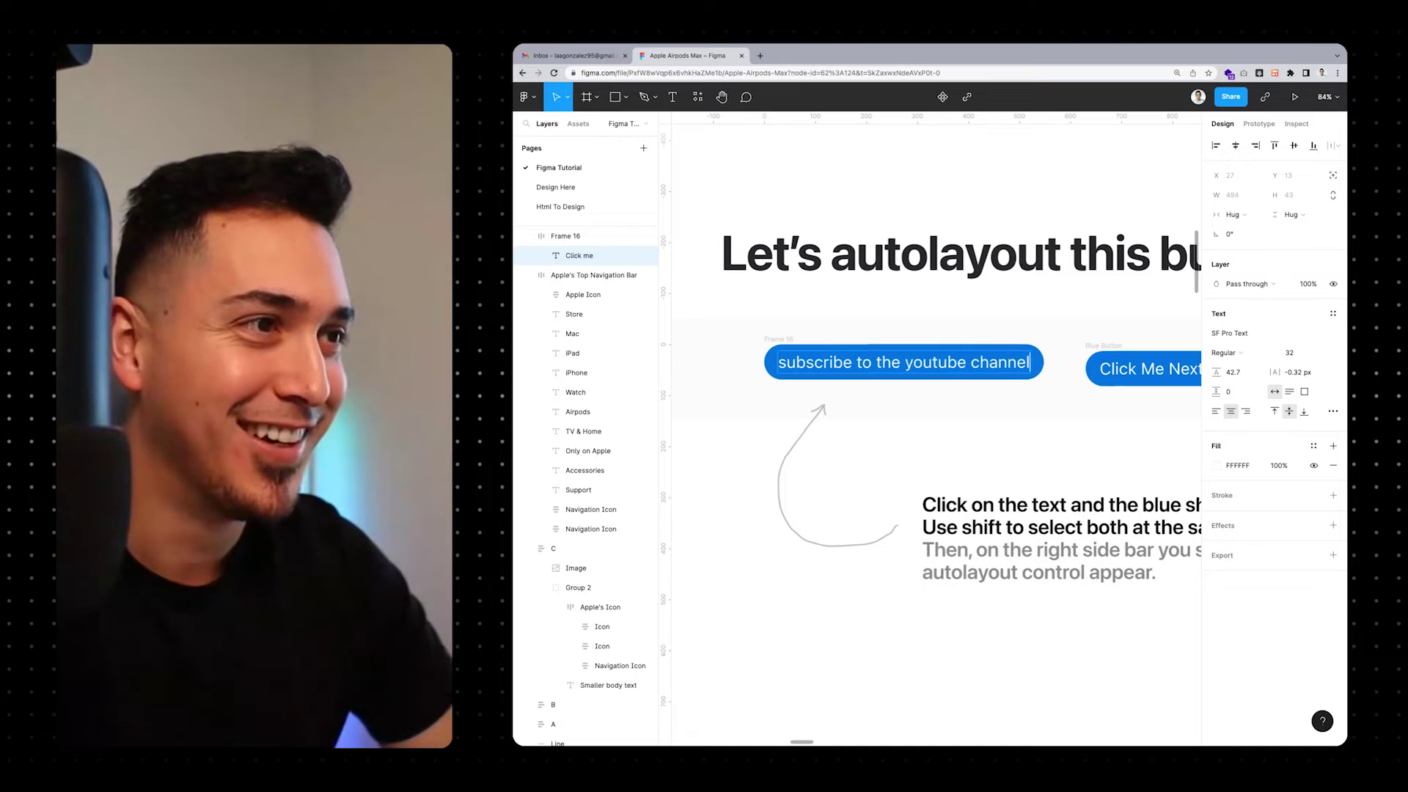
pyautogui.press('Escape')
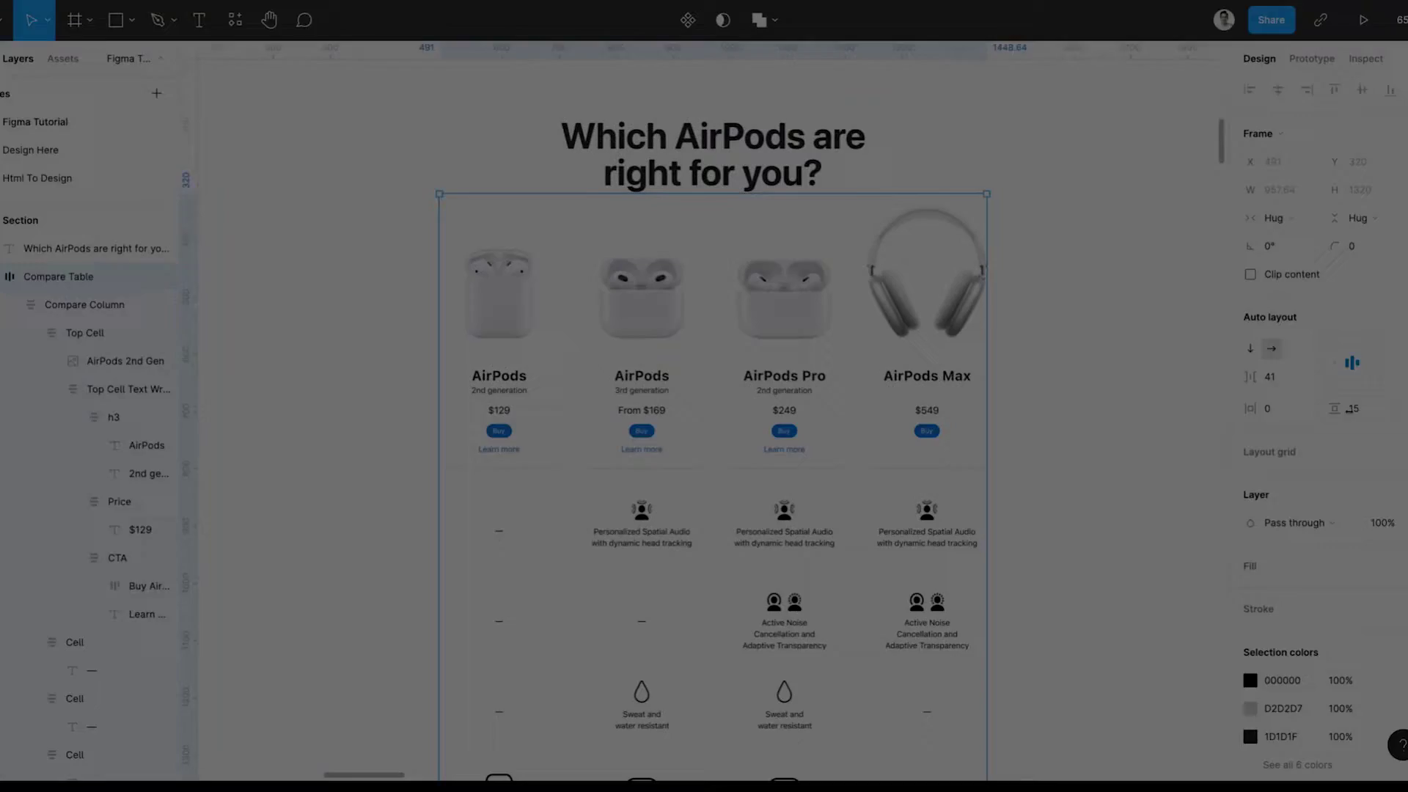
# - Adjust the vertical and horizontal auto layout padding of the AirPods Compare Table frame
pyautogui.press('Return')
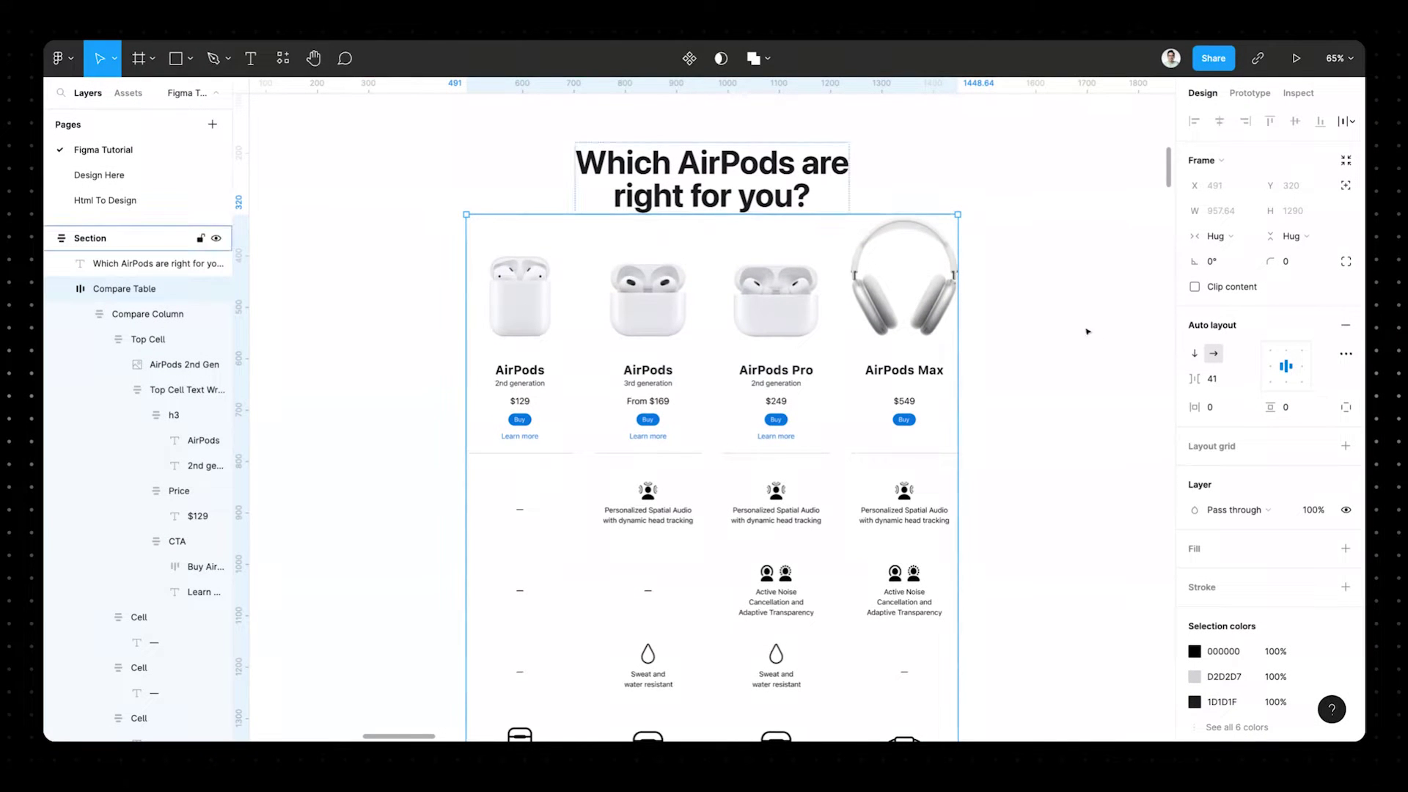
pyautogui.scroll(3, 1055, 308)
pyautogui.scroll(5, 1054, 308)
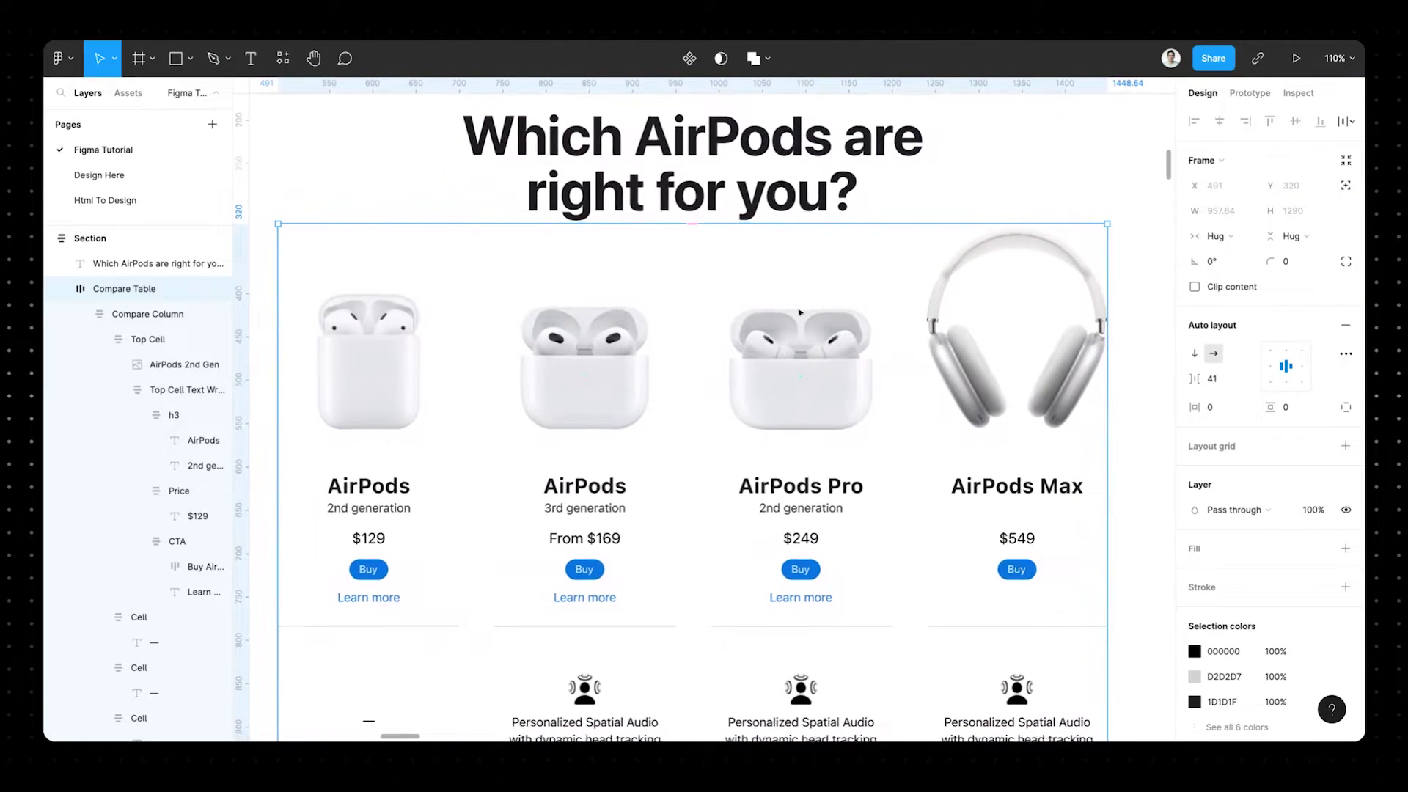
pyautogui.scroll(-4, 901, 357)
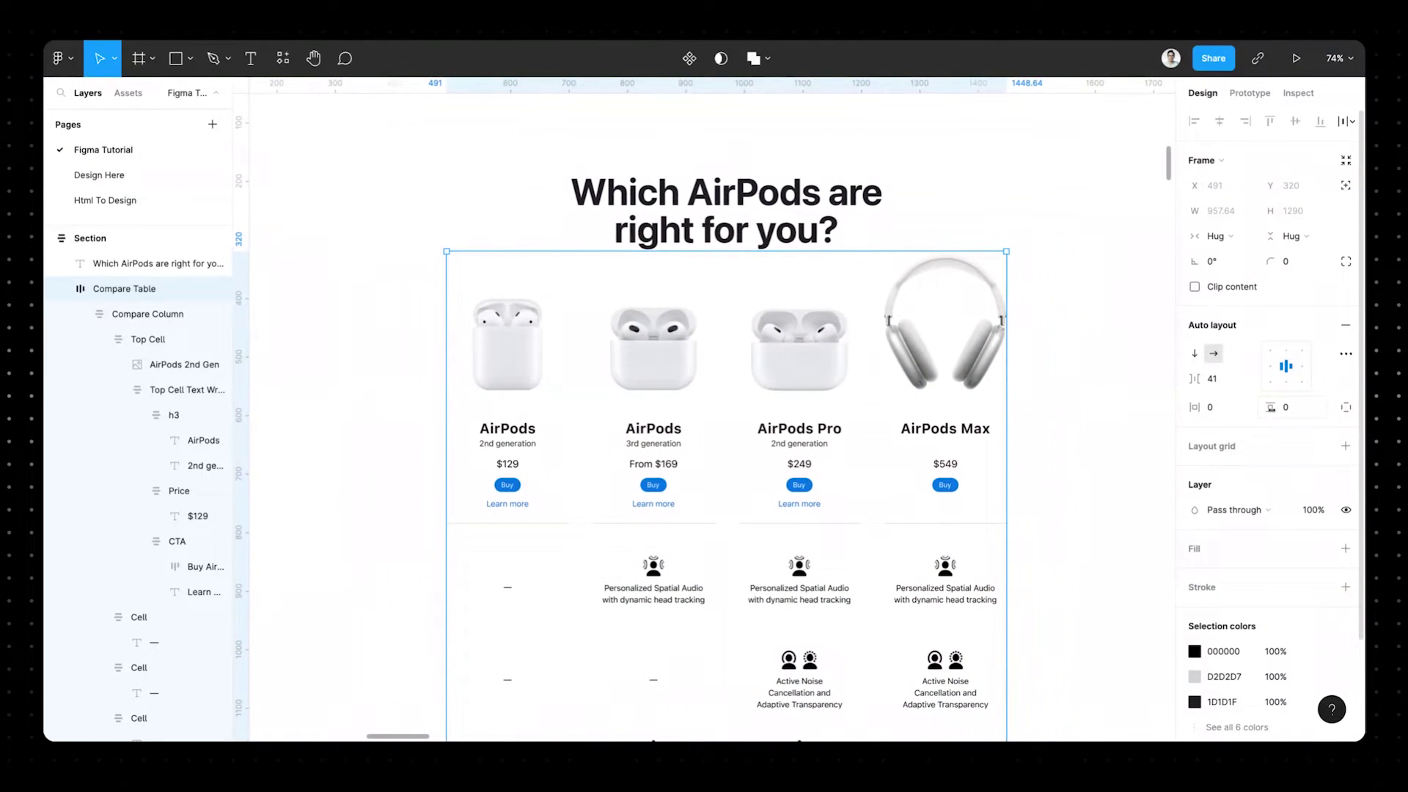
pyautogui.moveTo(1270, 407)
pyautogui.mouseDown()
pyautogui.moveTo(1344, 409)
pyautogui.moveTo(70, 410)
pyautogui.moveTo(1284, 408)
pyautogui.mouseUp()
pyautogui.moveTo(1194, 408); pyautogui.dragTo(1085, 387)
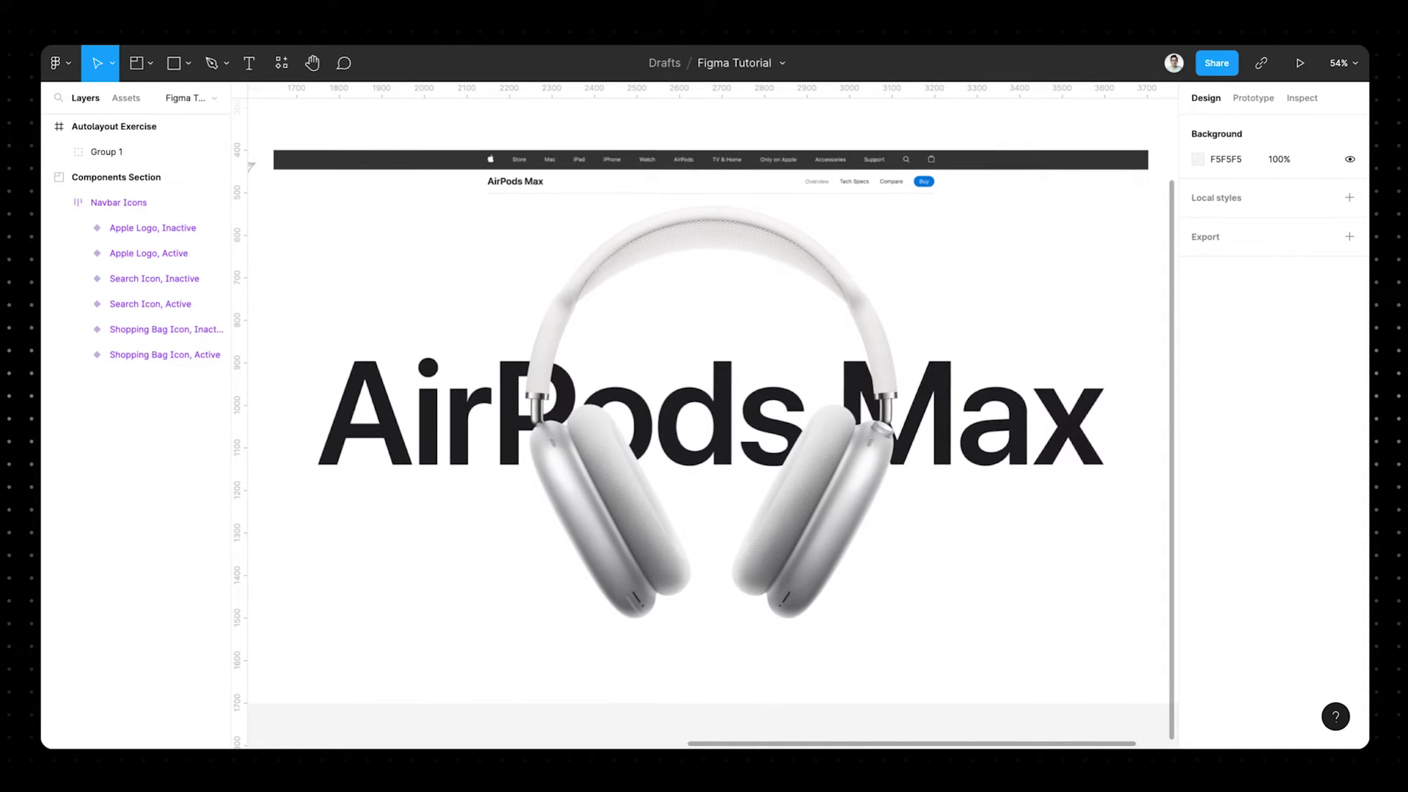
# - Draw a wide frame about 1099 × 57 above the reference navigation bar in the Autolayout Exercise
pyautogui.scroll(3, 660, 402)
pyautogui.scroll(3, 660, 401)
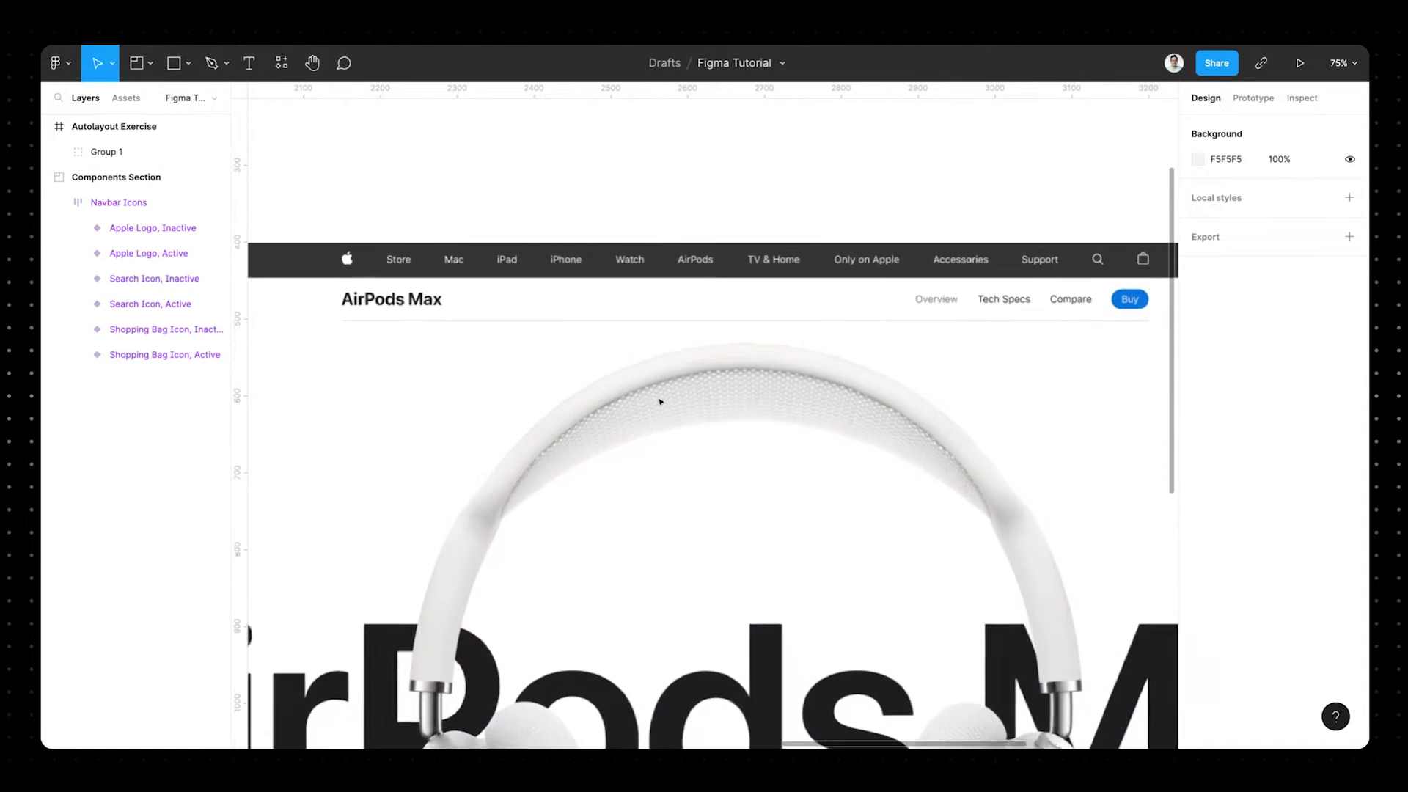
pyautogui.scroll(5, 660, 402)
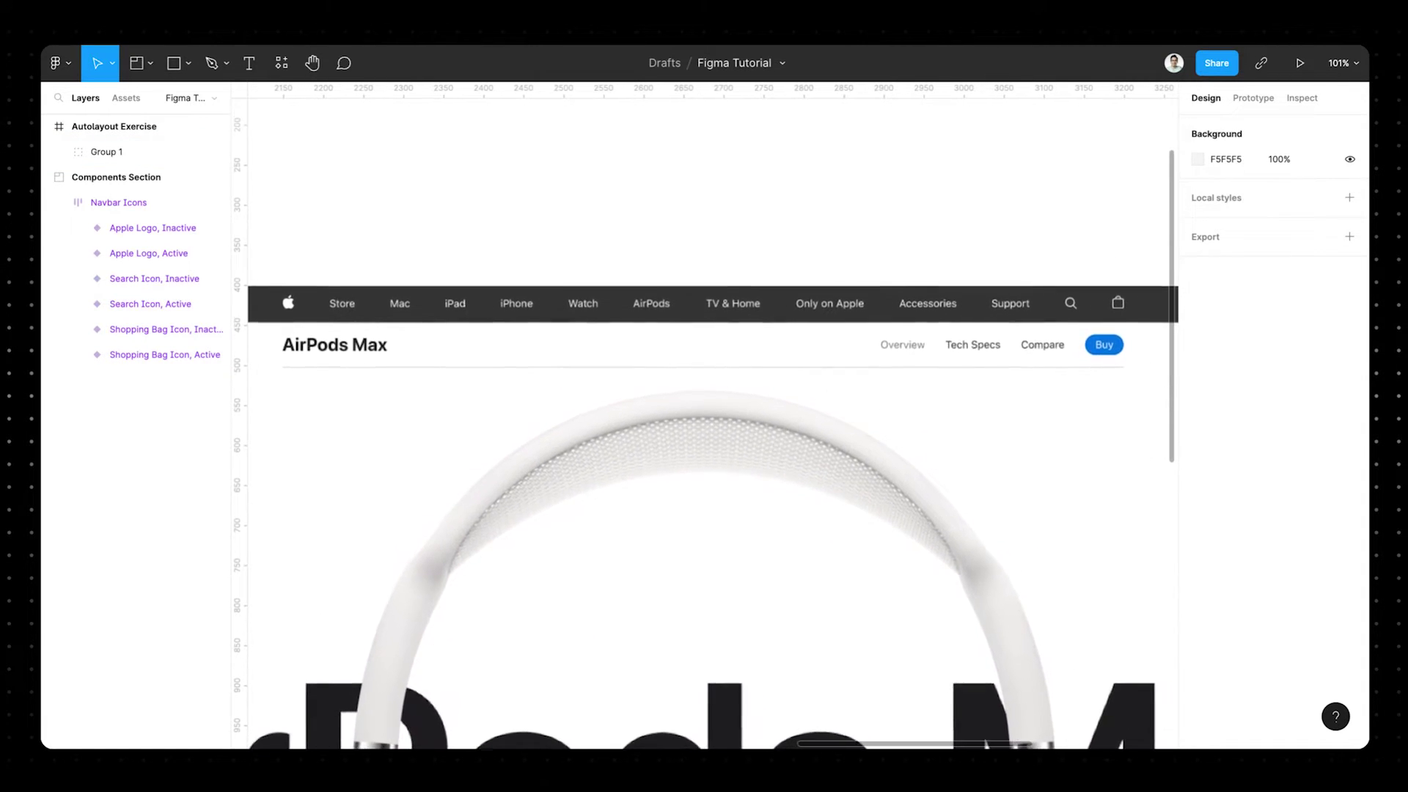
pyautogui.scroll(1, 711, 423)
pyautogui.press('f')
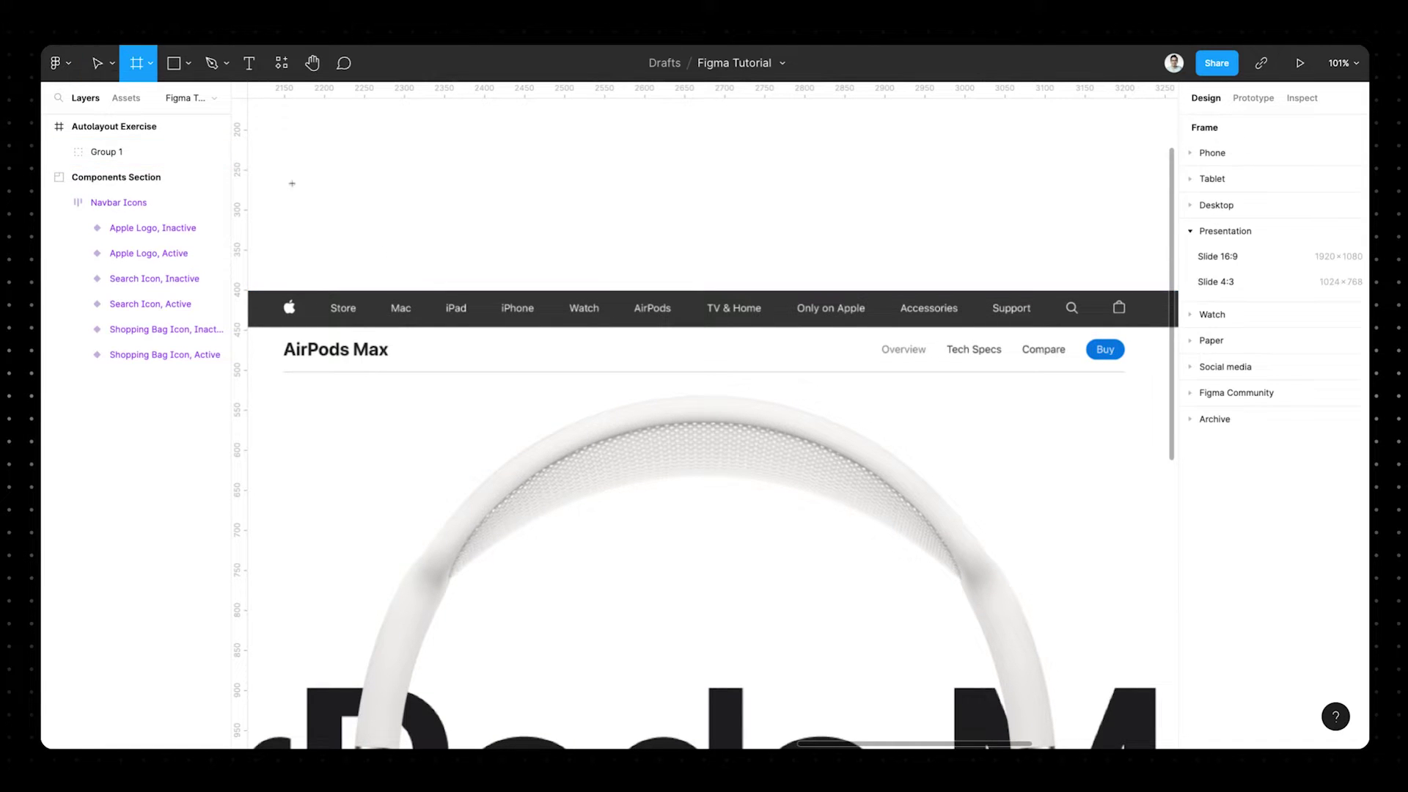
pyautogui.moveTo(266, 181); pyautogui.dragTo(1142, 227)
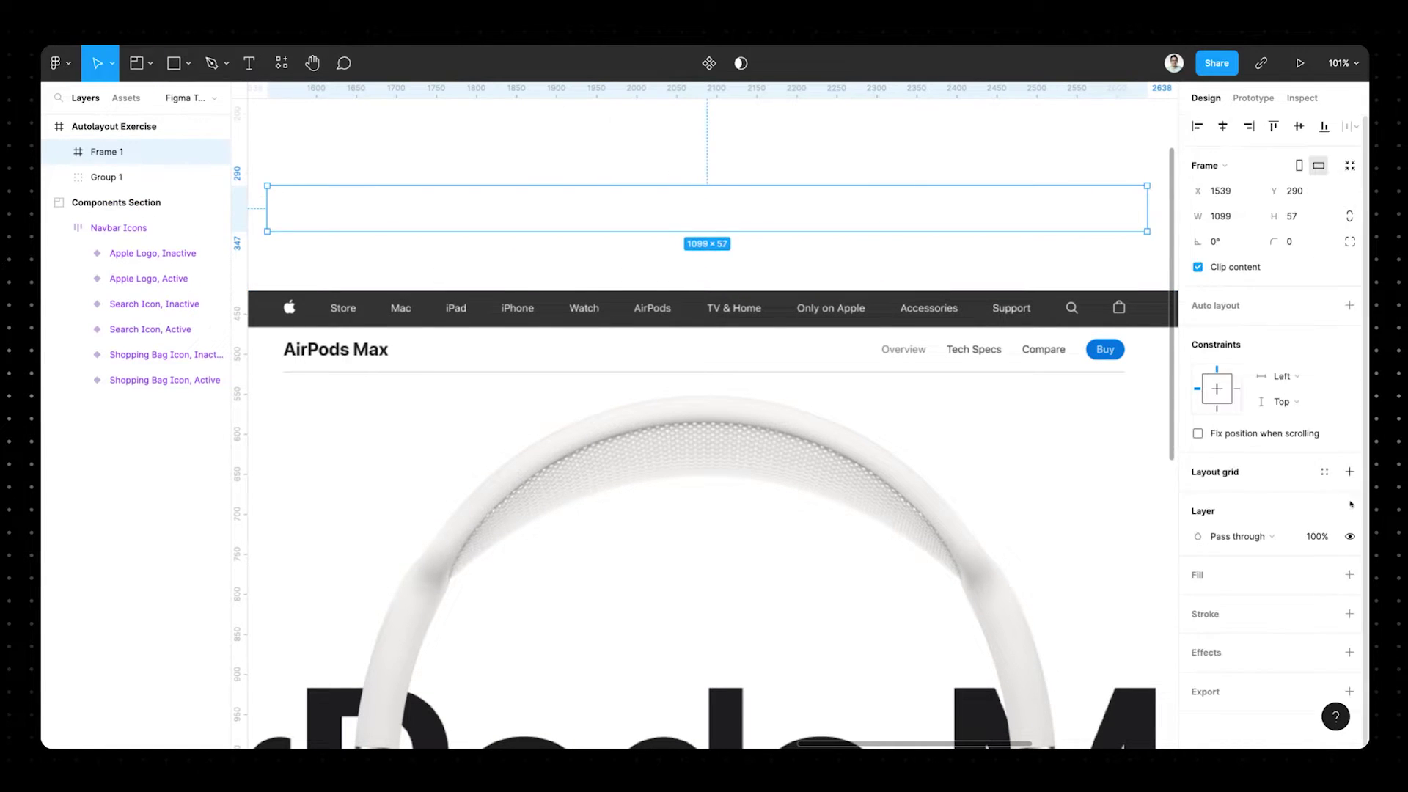
# - Fill the new frame with the dark colour 333333 sampled from the reference navigation bar
pyautogui.click(1155, 572)
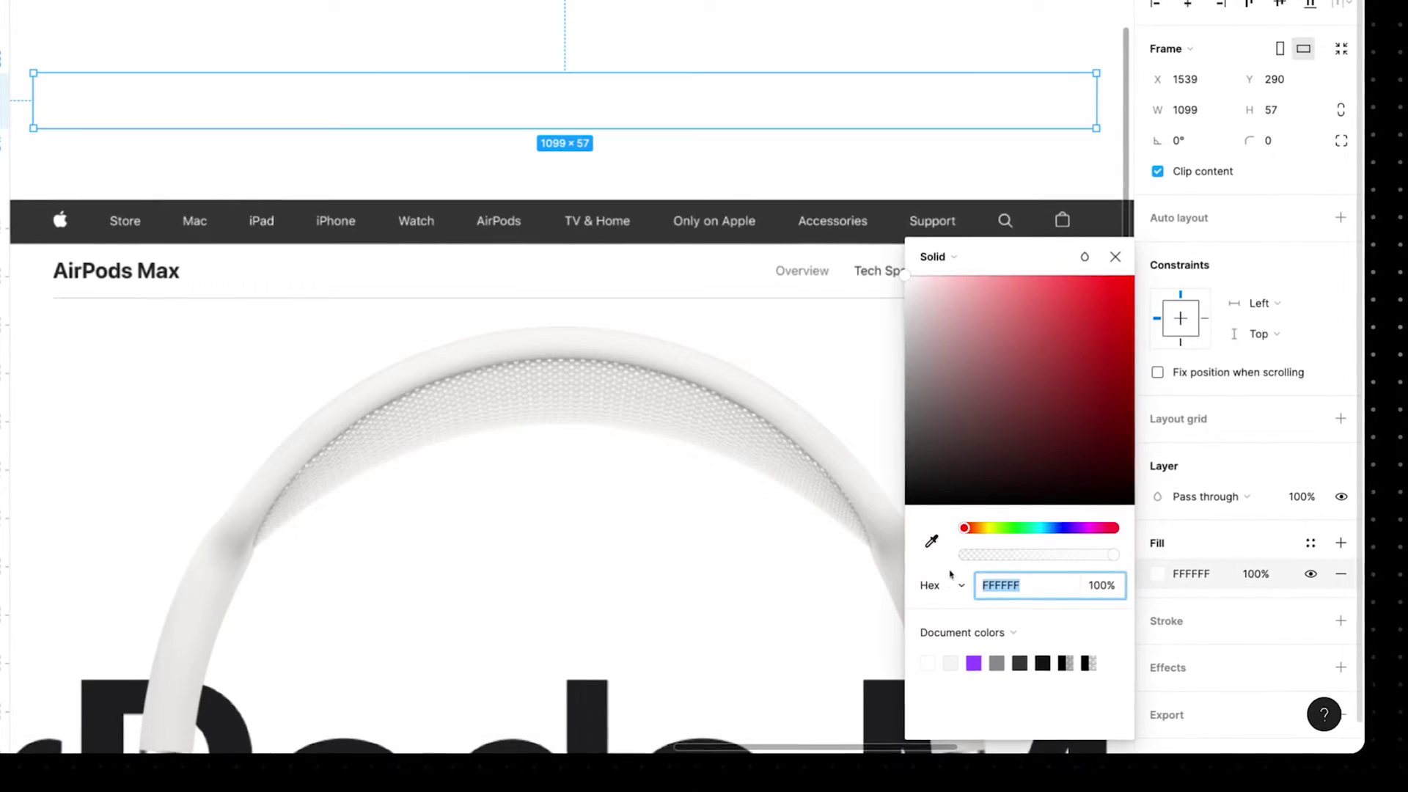
pyautogui.click(929, 541)
pyautogui.click(652, 231)
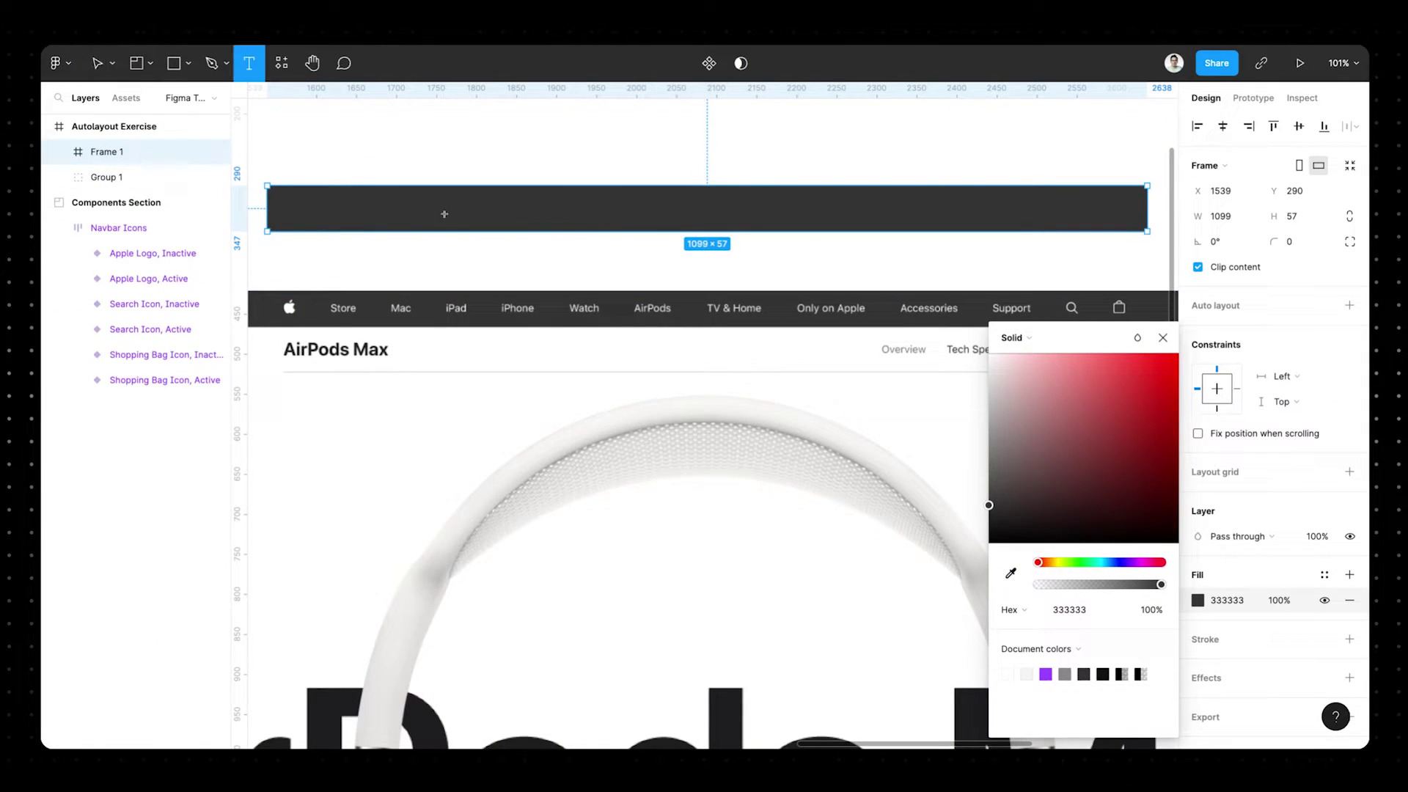
# - Add a "Store" text near the start of the dark frame
pyautogui.click(351, 206)
pyautogui.write('S')
pyautogui.press('Escape')
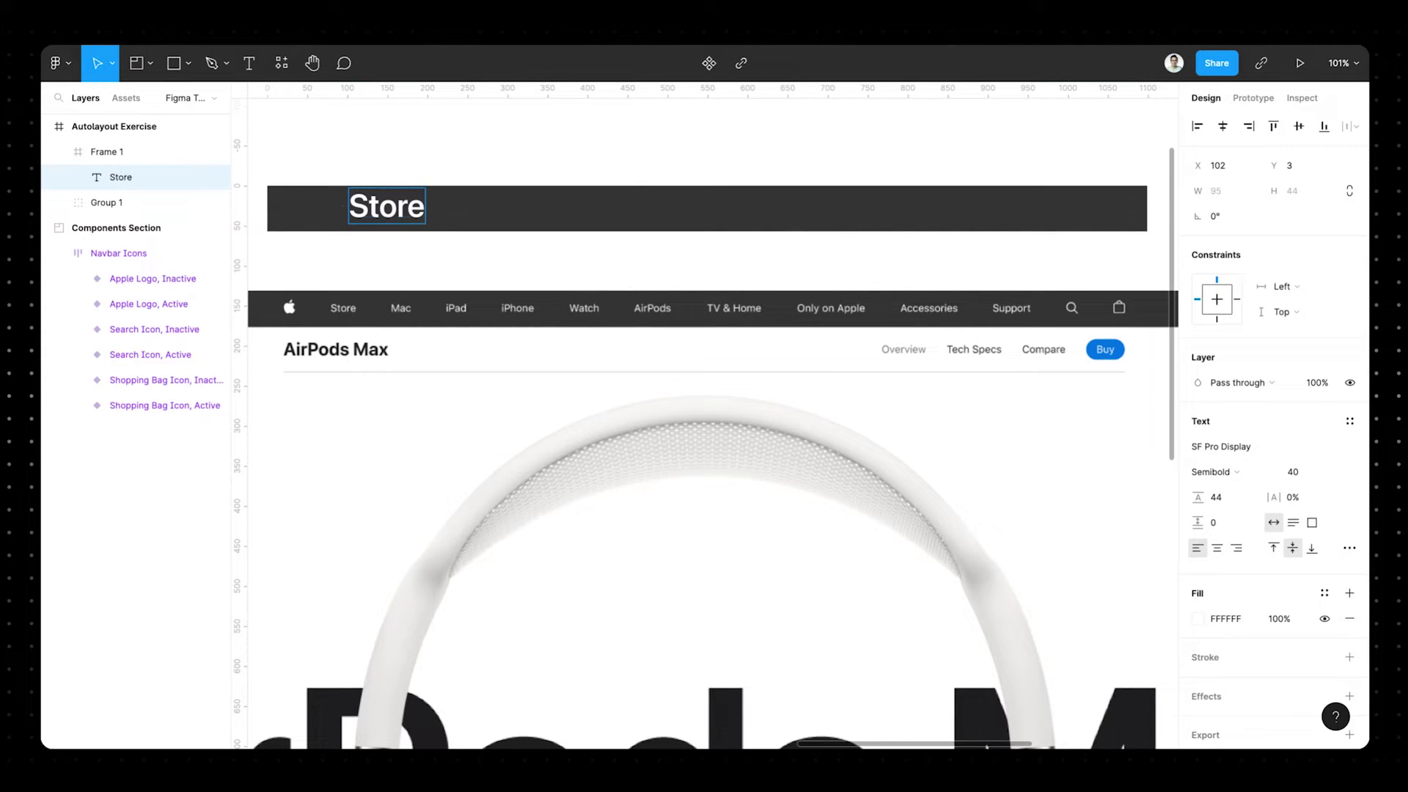
# - Format the "Store" text as SF Pro Regular, size 12, with Auto line height and 90% fill opacity
pyautogui.click(1244, 448)
pyautogui.doubleClick(1244, 448)
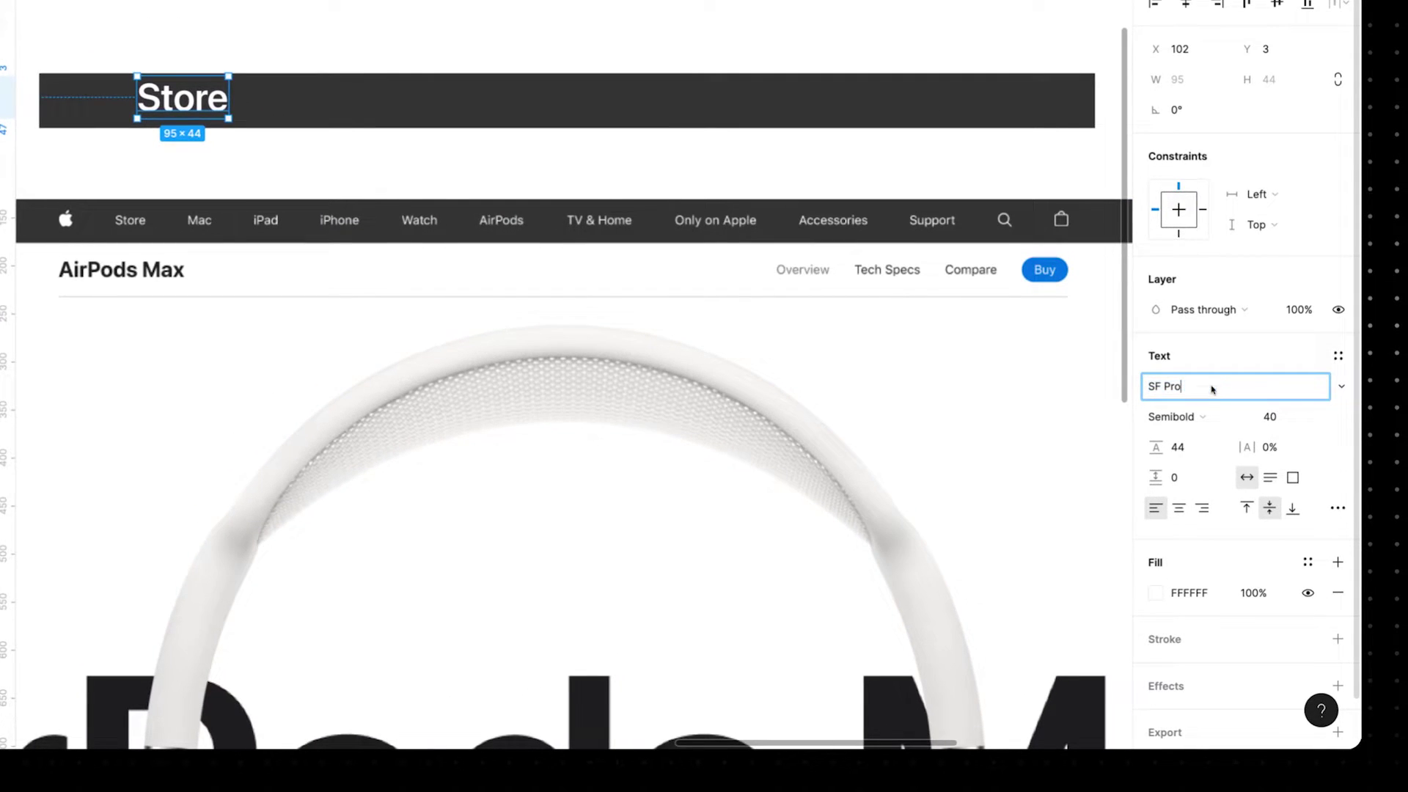
pyautogui.click(1188, 416)
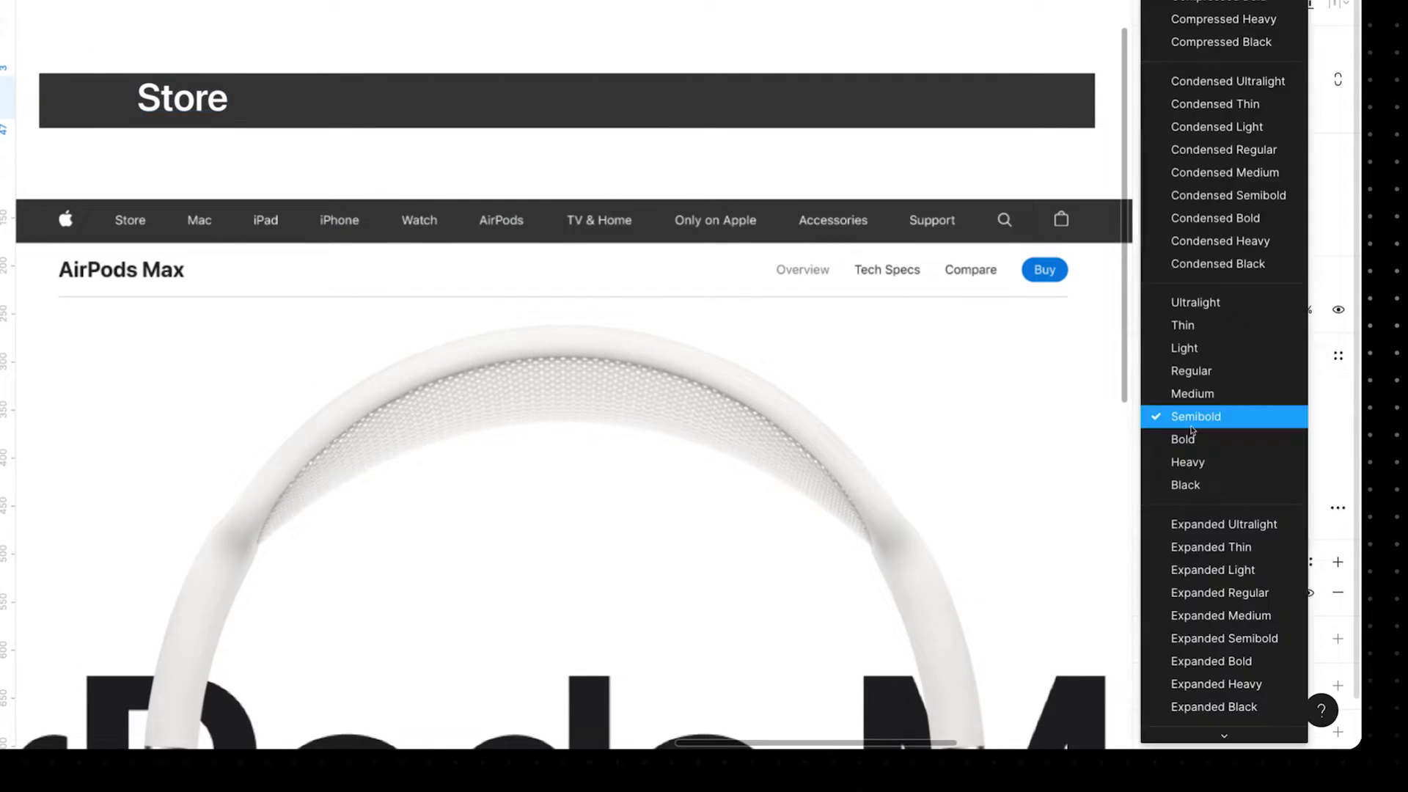
pyautogui.click(1192, 370)
pyautogui.click(1277, 423)
pyautogui.write('12')
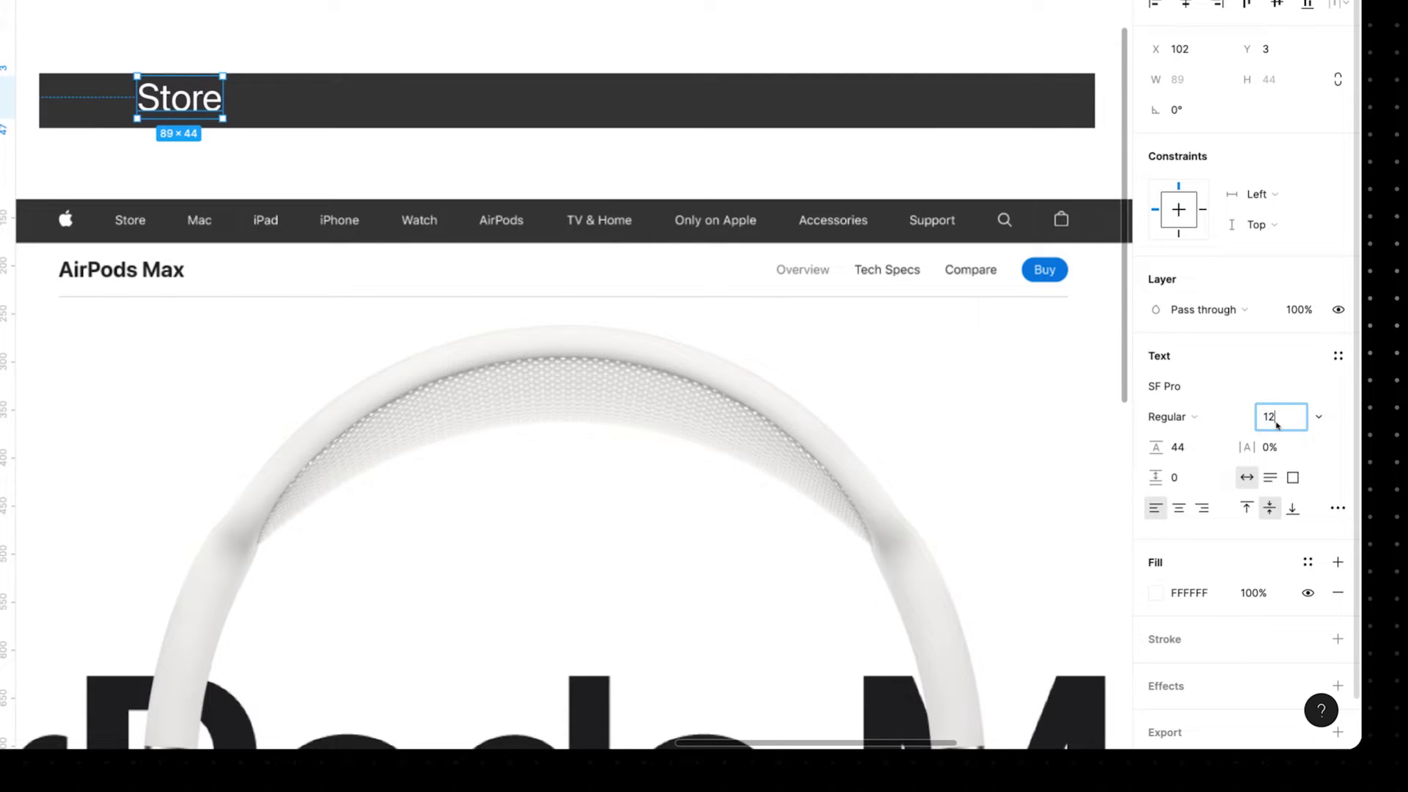
pyautogui.press('Tab')
pyautogui.write('Auto')
pyautogui.click(1254, 593)
pyautogui.write('9')
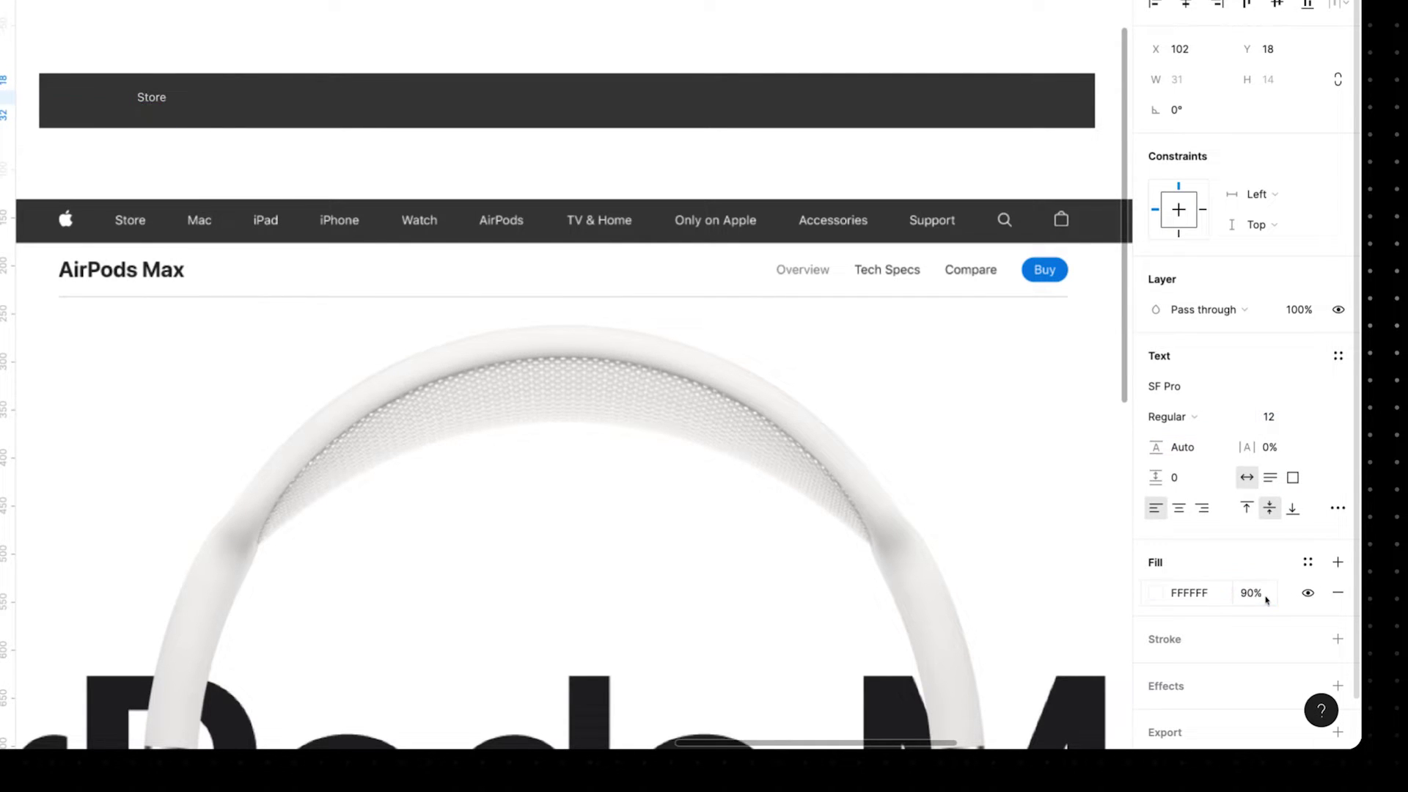
# - Copy the "Store" text along the bar as Mac, iPad, iPhone, Watch, AirPods, TV & Home, Only on Apple, Accessories and Support
pyautogui.scroll(3, 156, 224)
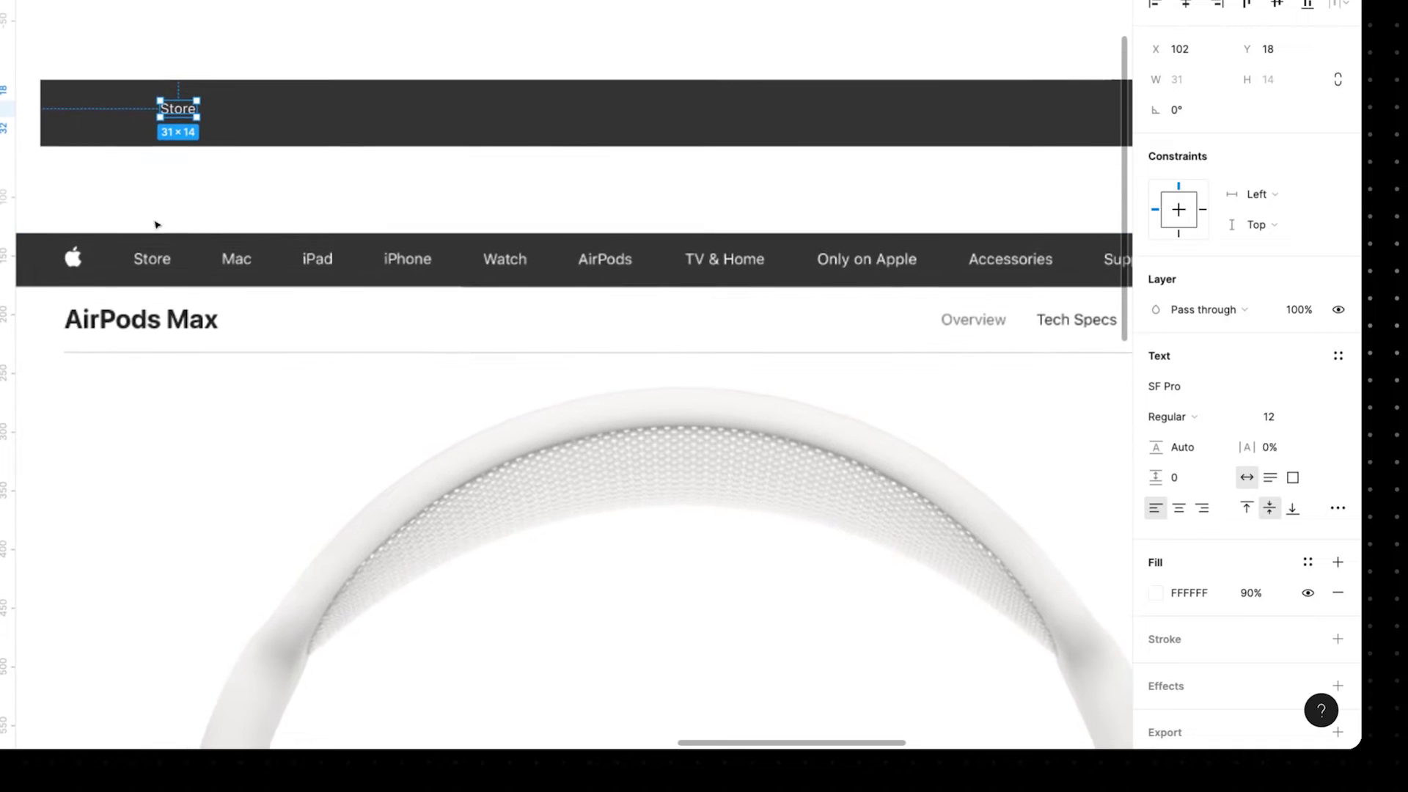
pyautogui.write('Mac')
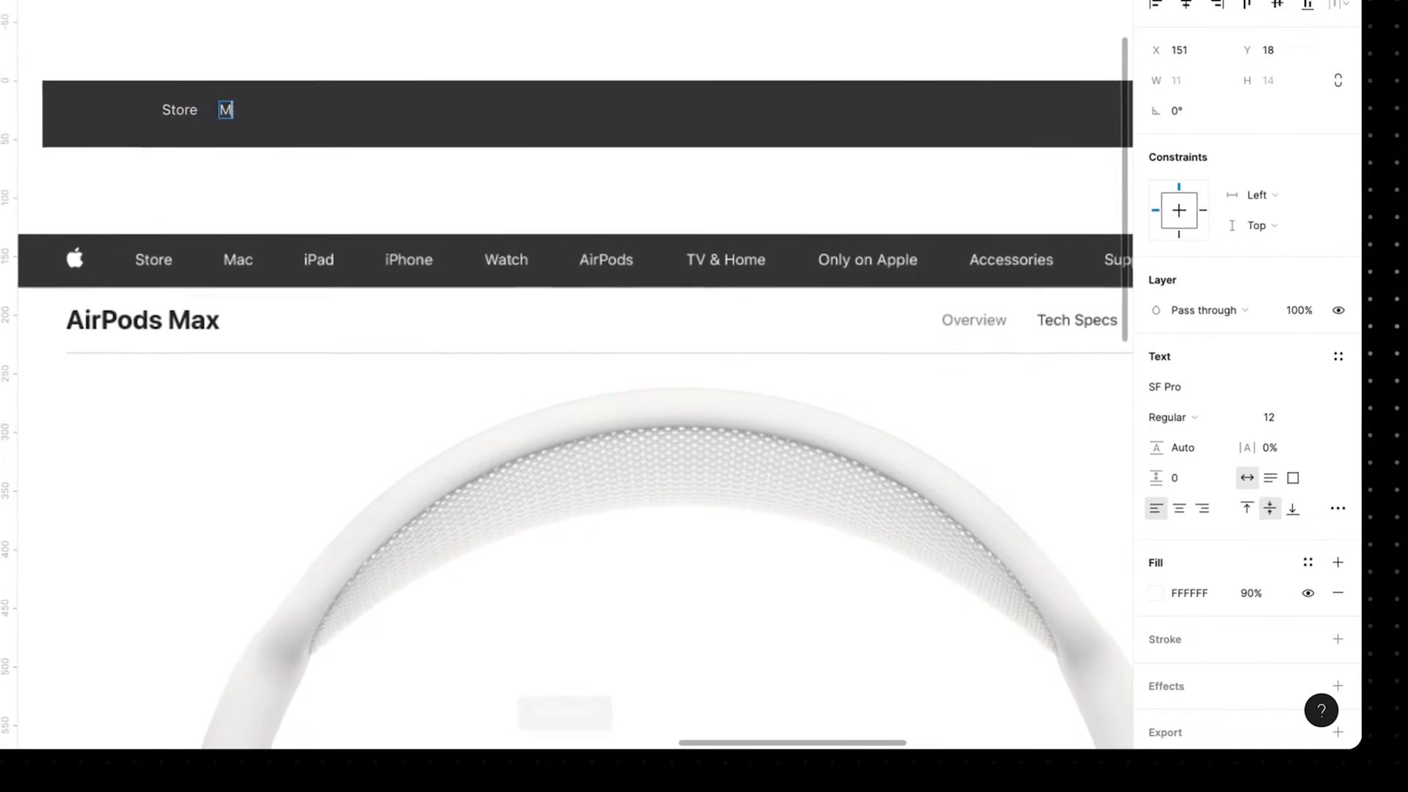
pyautogui.write('iPad')
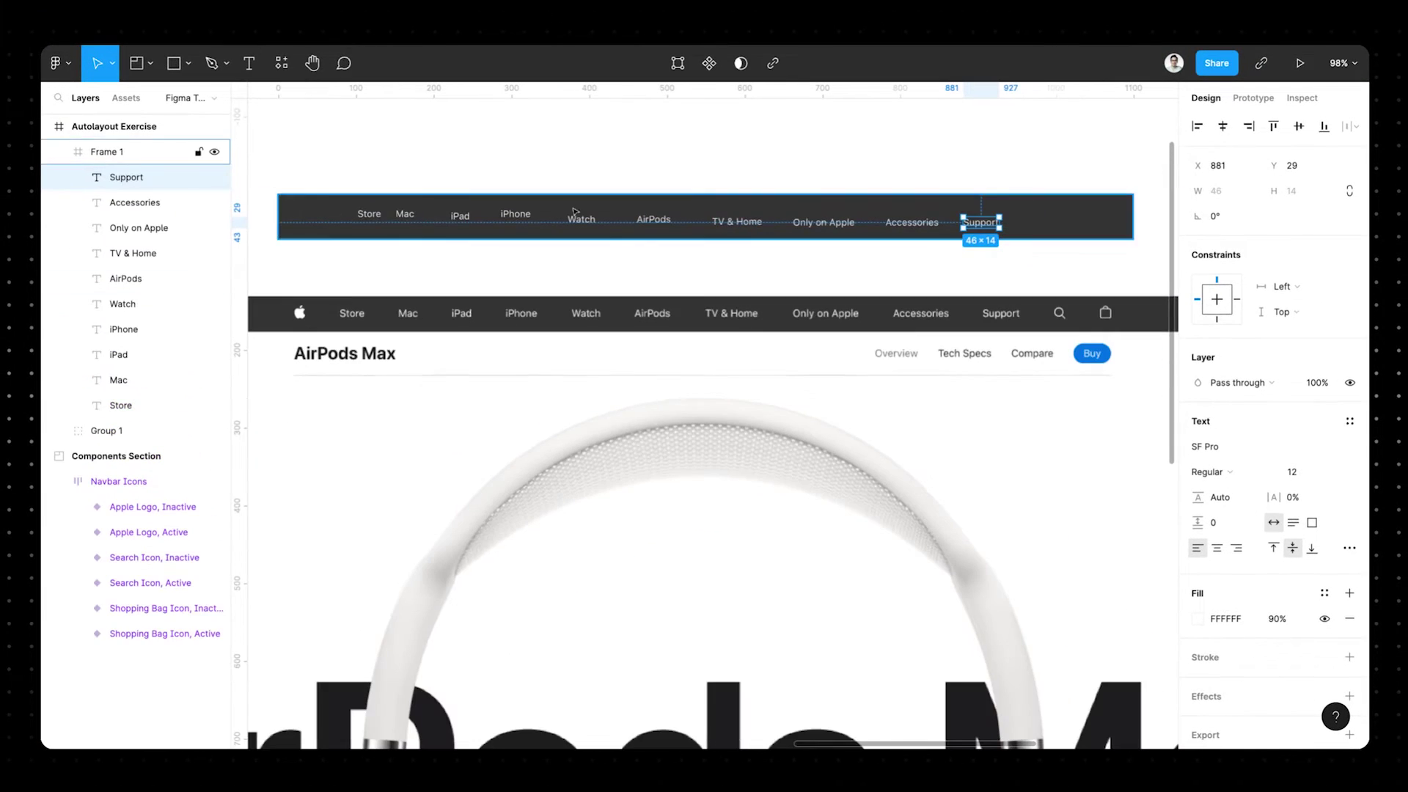
# - Apply auto layout to the dark frame holding the navigation labels
pyautogui.click(338, 196)
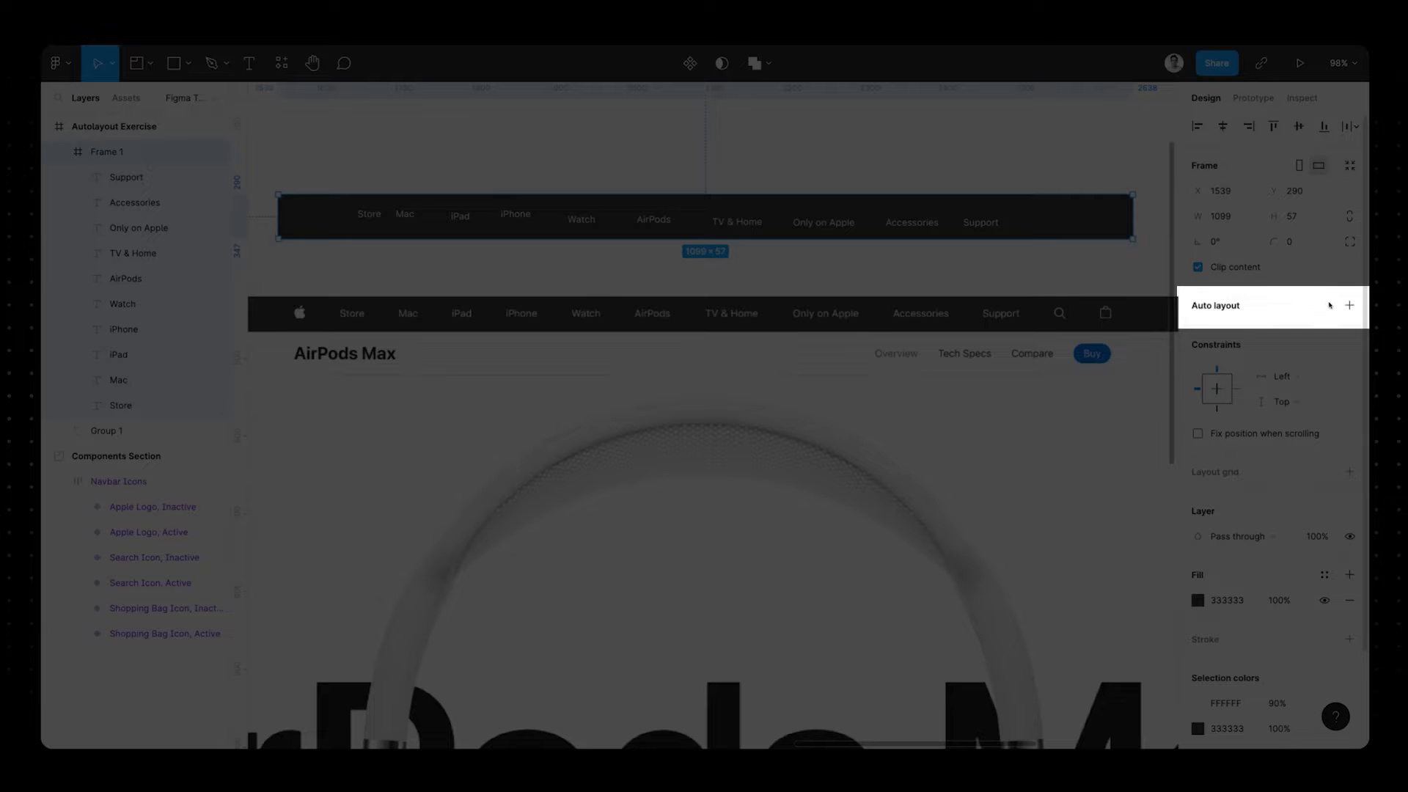
pyautogui.click(1349, 305)
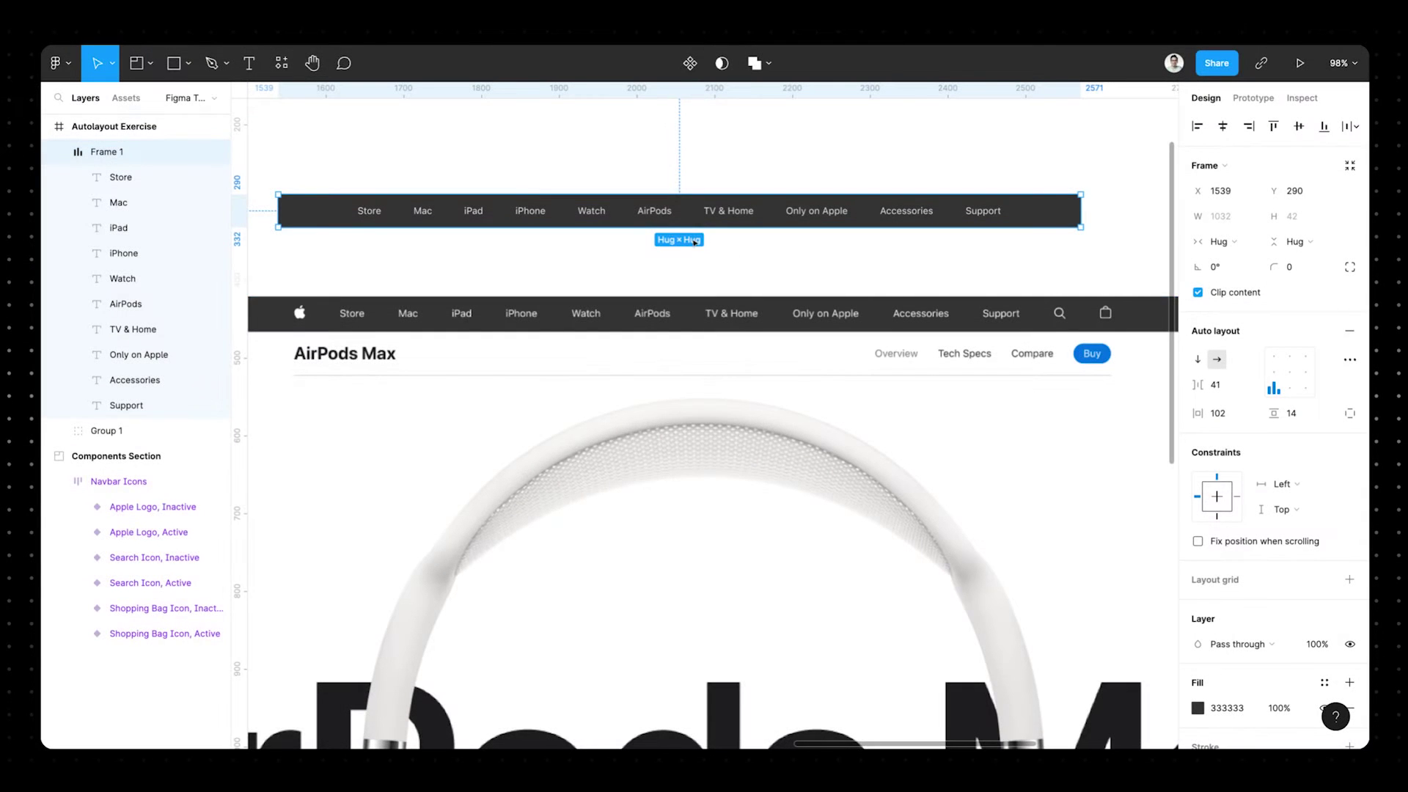
# - Insert the local Navbar Icons component before "Store" for the Apple logo and a copy after "Support" set to Search Icon
pyautogui.click(279, 64)
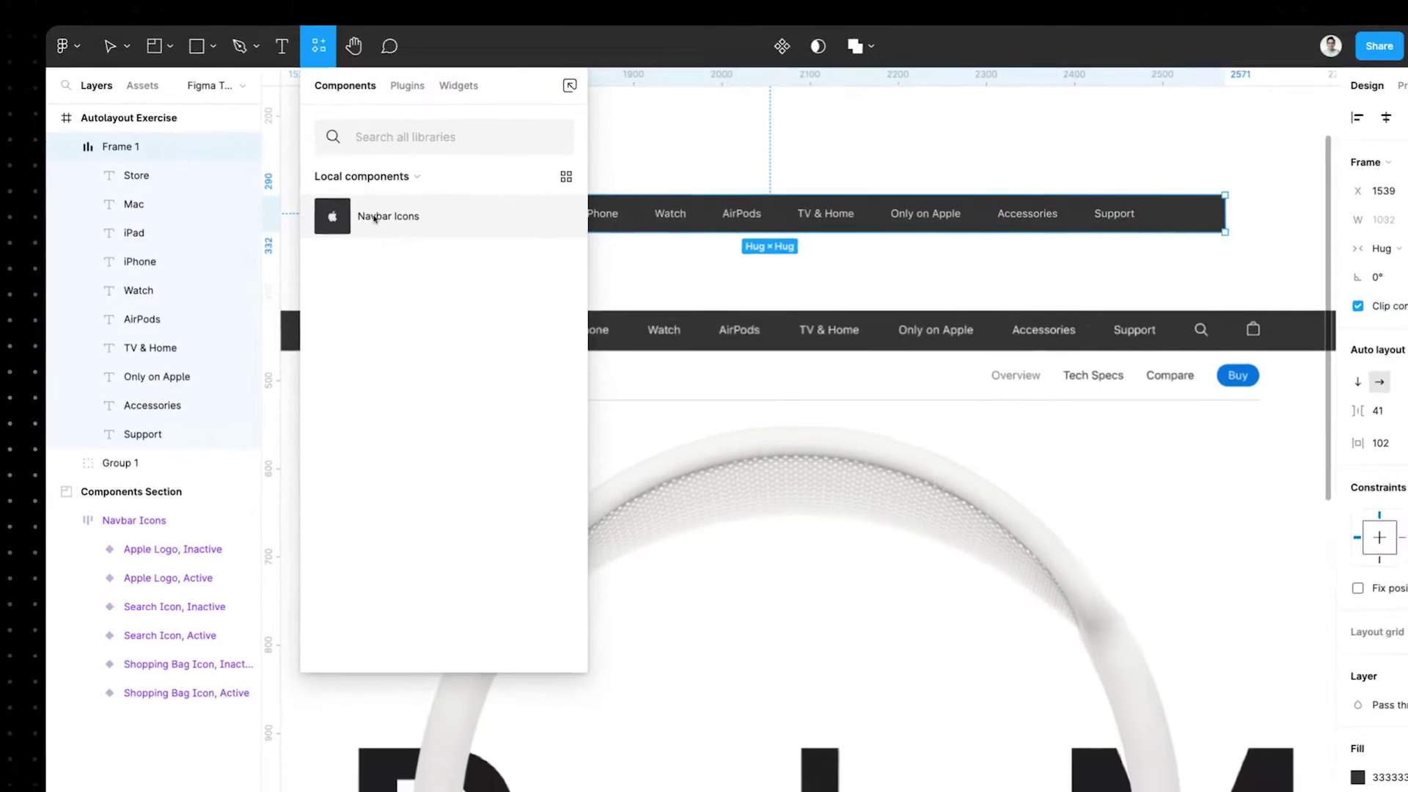
pyautogui.click(326, 211)
pyautogui.moveTo(1051, 225); pyautogui.dragTo(1102, 225)
pyautogui.hotkey('ctrl', 'v')
pyautogui.click(1292, 356)
pyautogui.click(1310, 374)
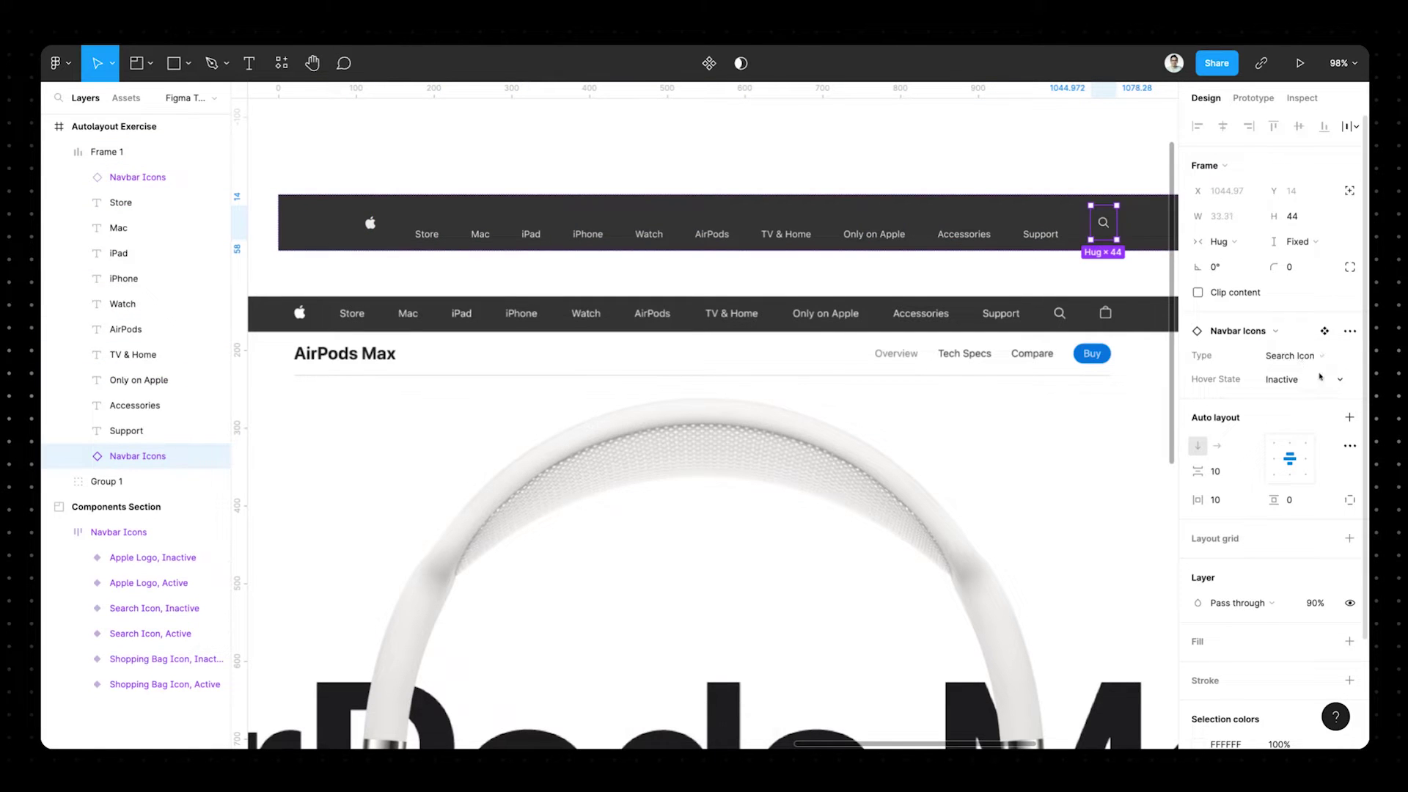
# - Duplicate the search icon at the end of the bar and set the copy's type to Shopping Bag Icon
pyautogui.hotkey('ctrl', 'v')
pyautogui.click(1334, 359)
pyautogui.click(1310, 370)
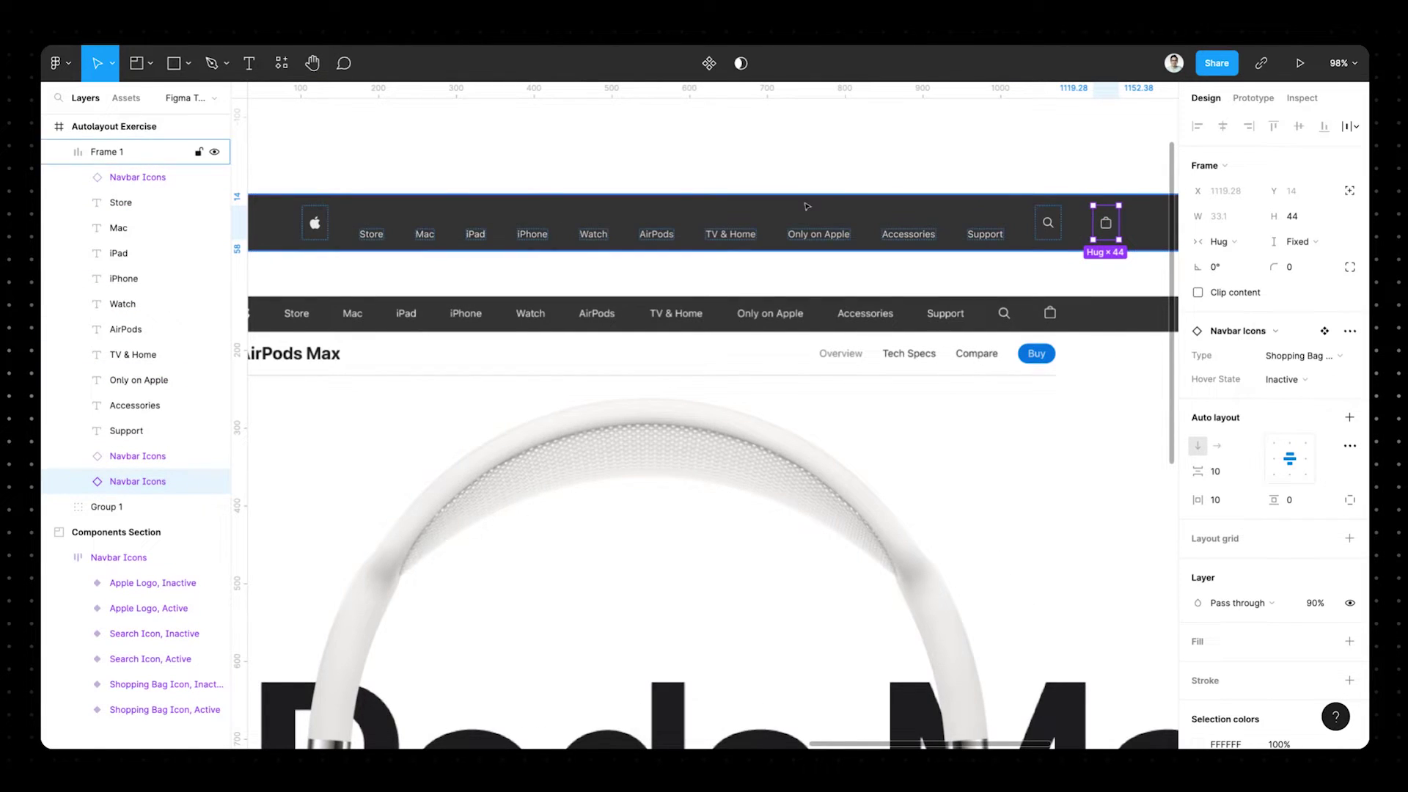
# - Set the navigation frame's auto layout item spacing to 33 and its horizontal padding to 30
pyautogui.scroll(-1, 746, 212)
pyautogui.click(741, 213)
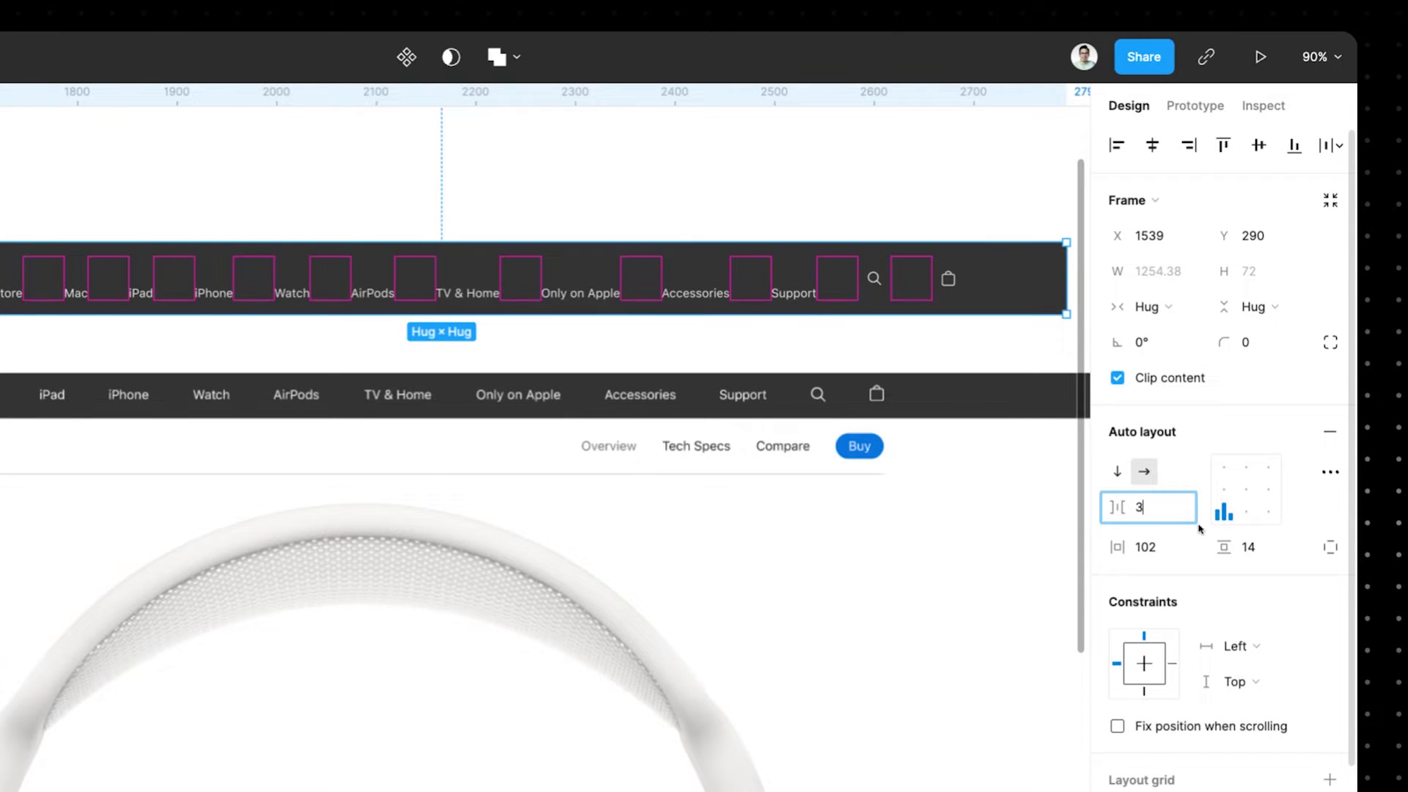
pyautogui.write('3')
pyautogui.press('Return')
pyautogui.click(1150, 547)
pyautogui.write('30')
pyautogui.press('Return')
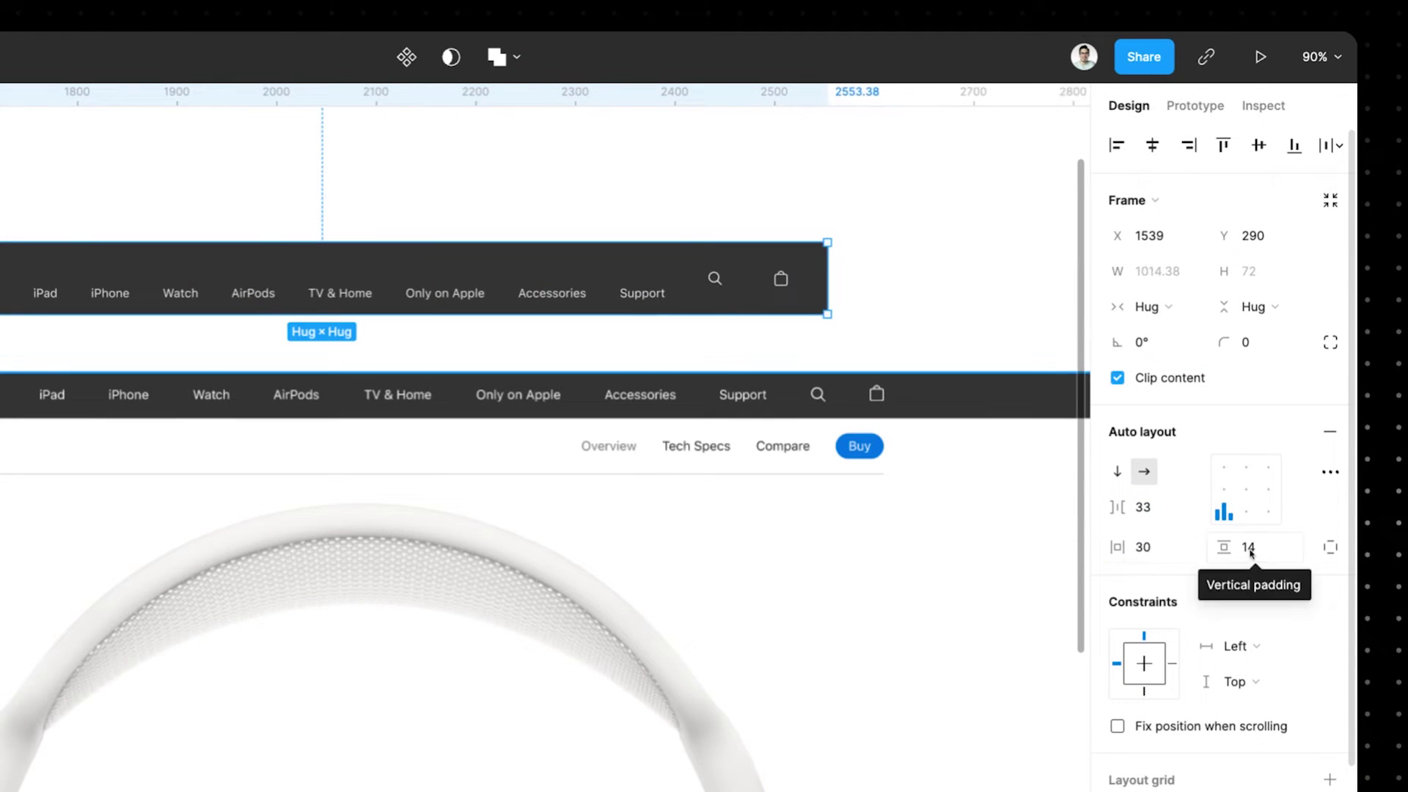
# - Reduce the navigation frame's vertical padding to 13 and align its contents to the center
pyautogui.moveTo(1223, 547); pyautogui.dragTo(1220, 547)
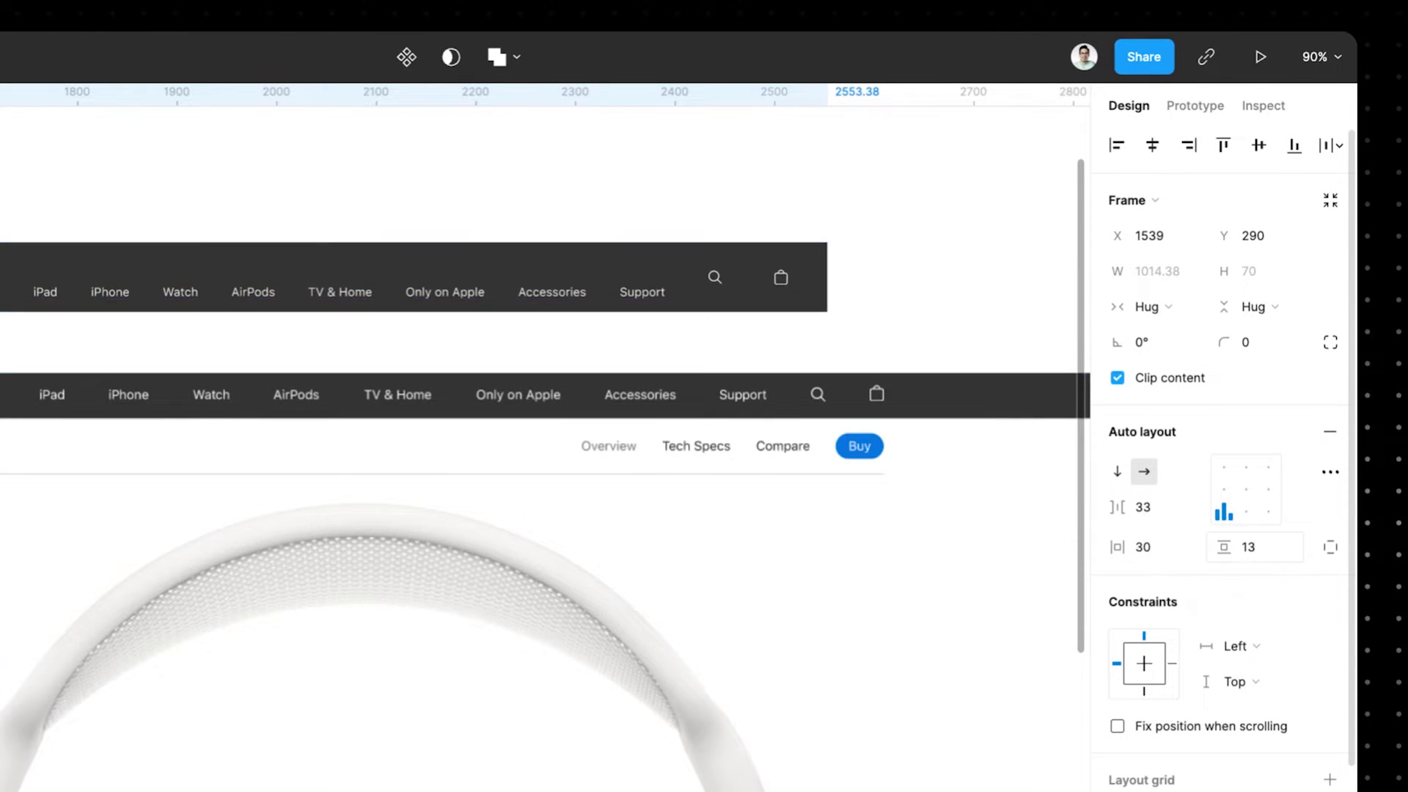
pyautogui.click(1245, 489)
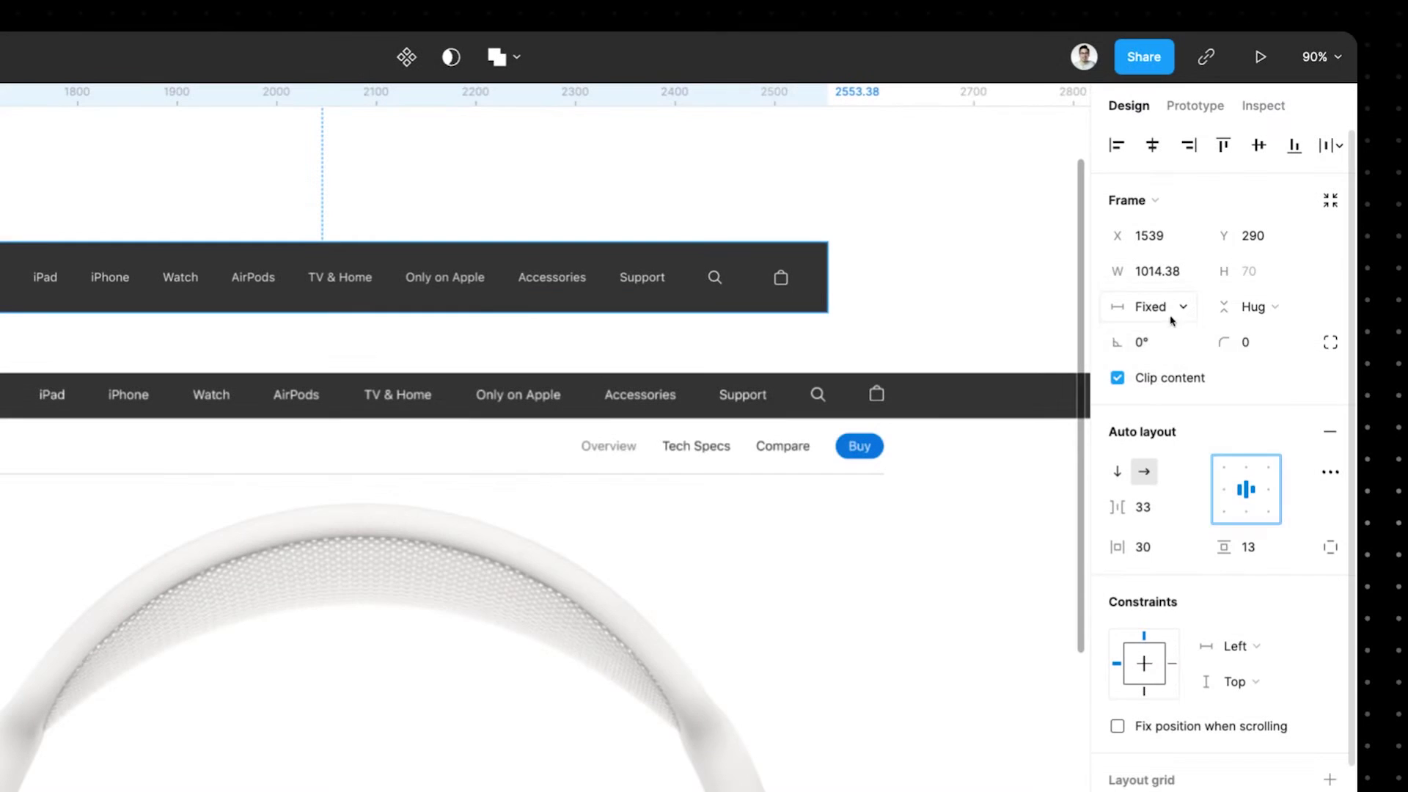
# - Examine the navigation frame's horizontal resizing options, keeping Fixed width, and select the "Support" label
pyautogui.click(1171, 321)
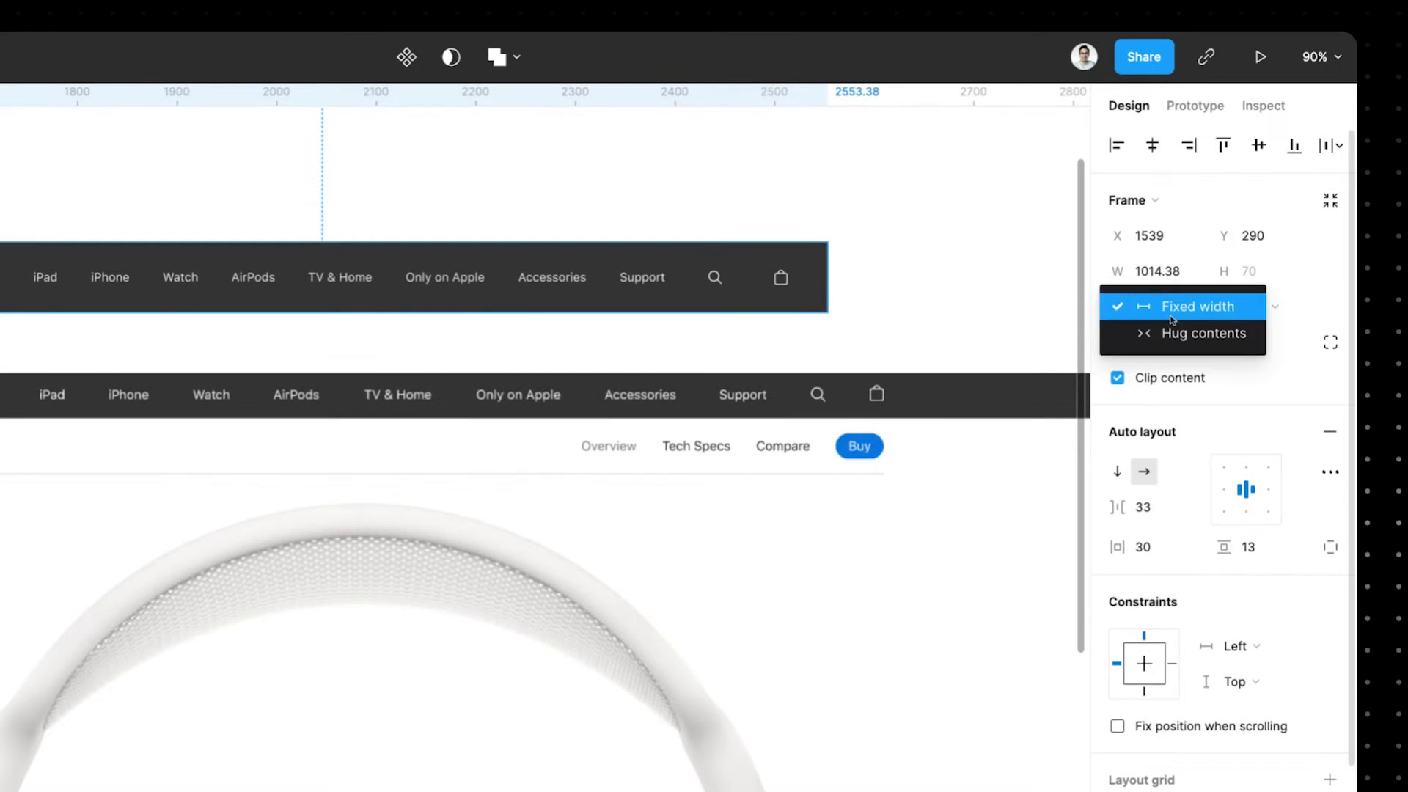
pyautogui.click(1180, 311)
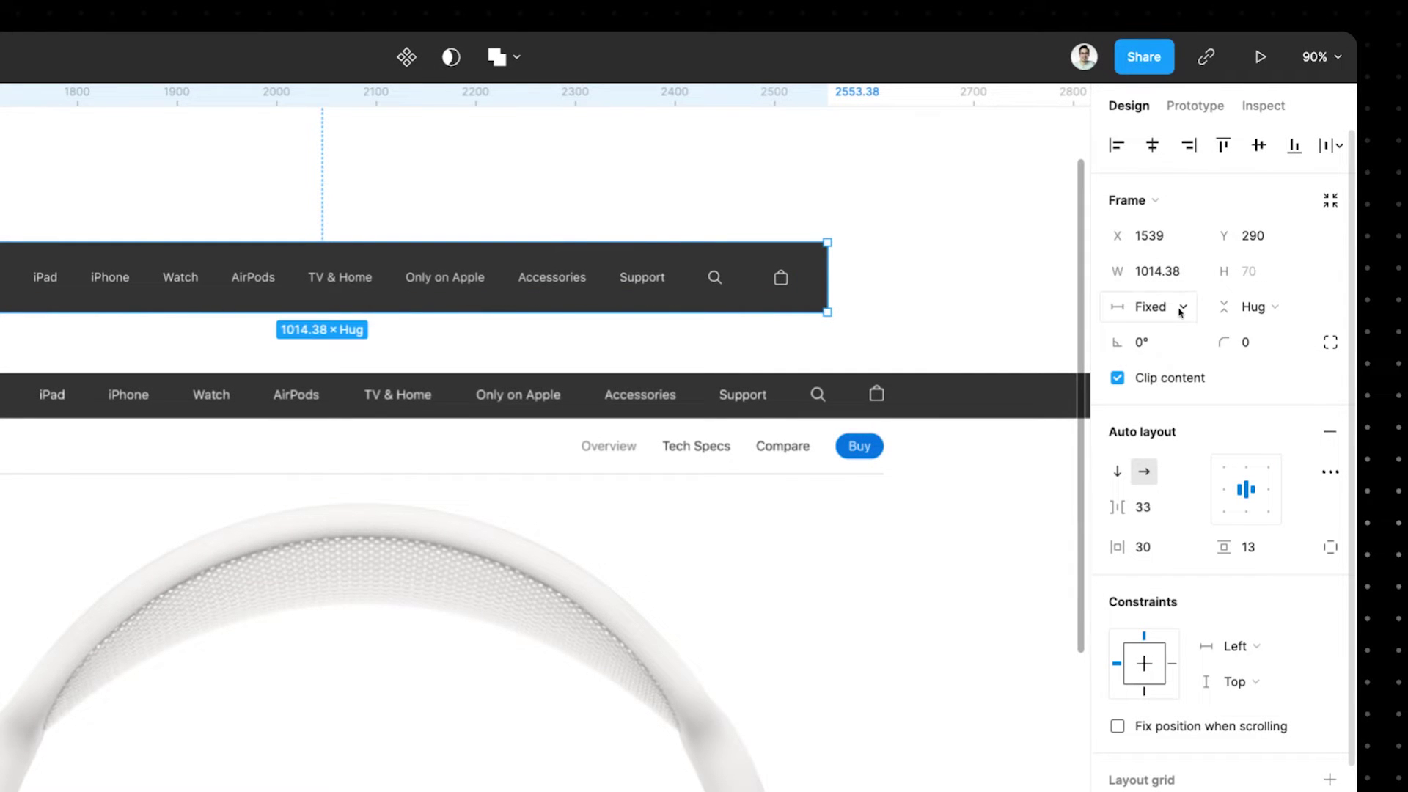
pyautogui.click(1158, 309)
pyautogui.click(1157, 310)
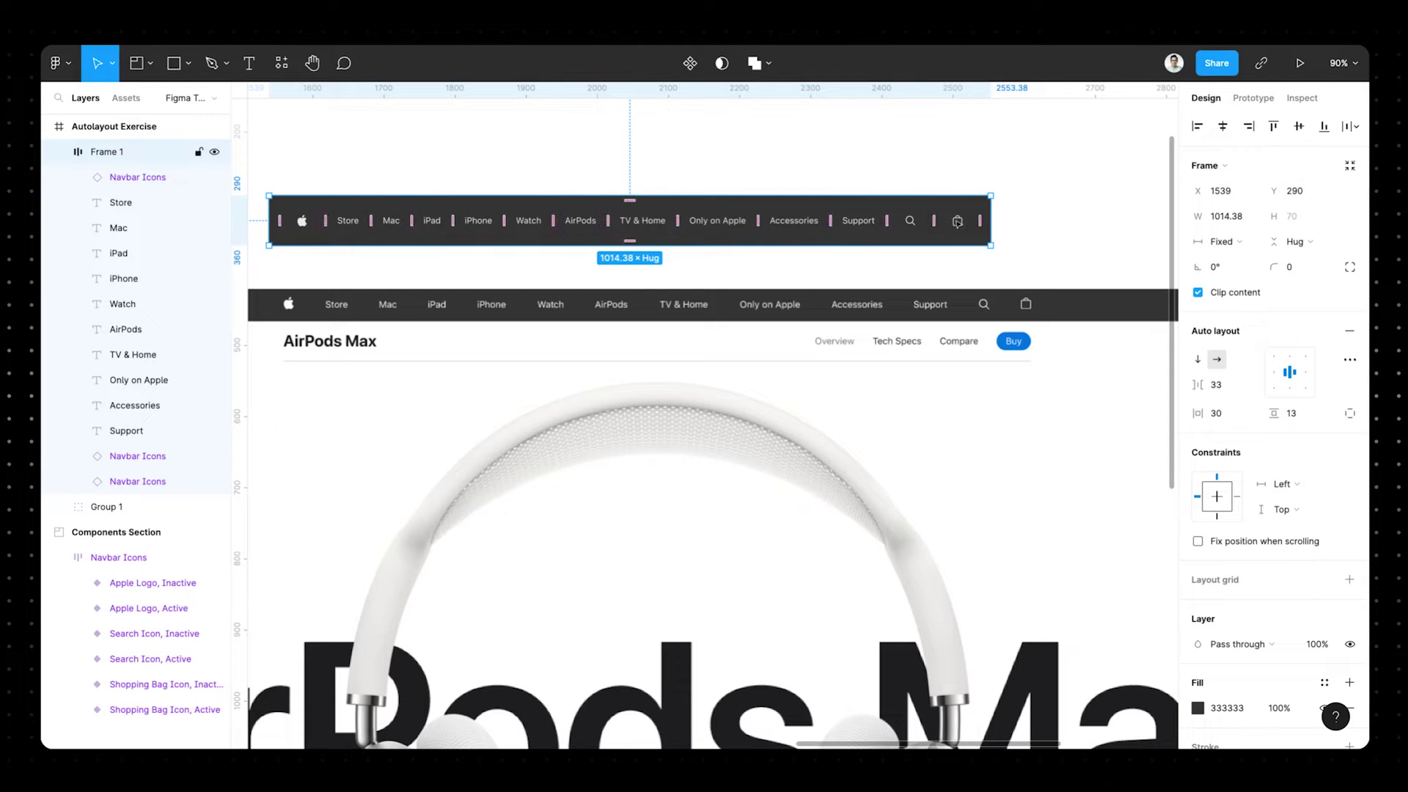
pyautogui.click(872, 222)
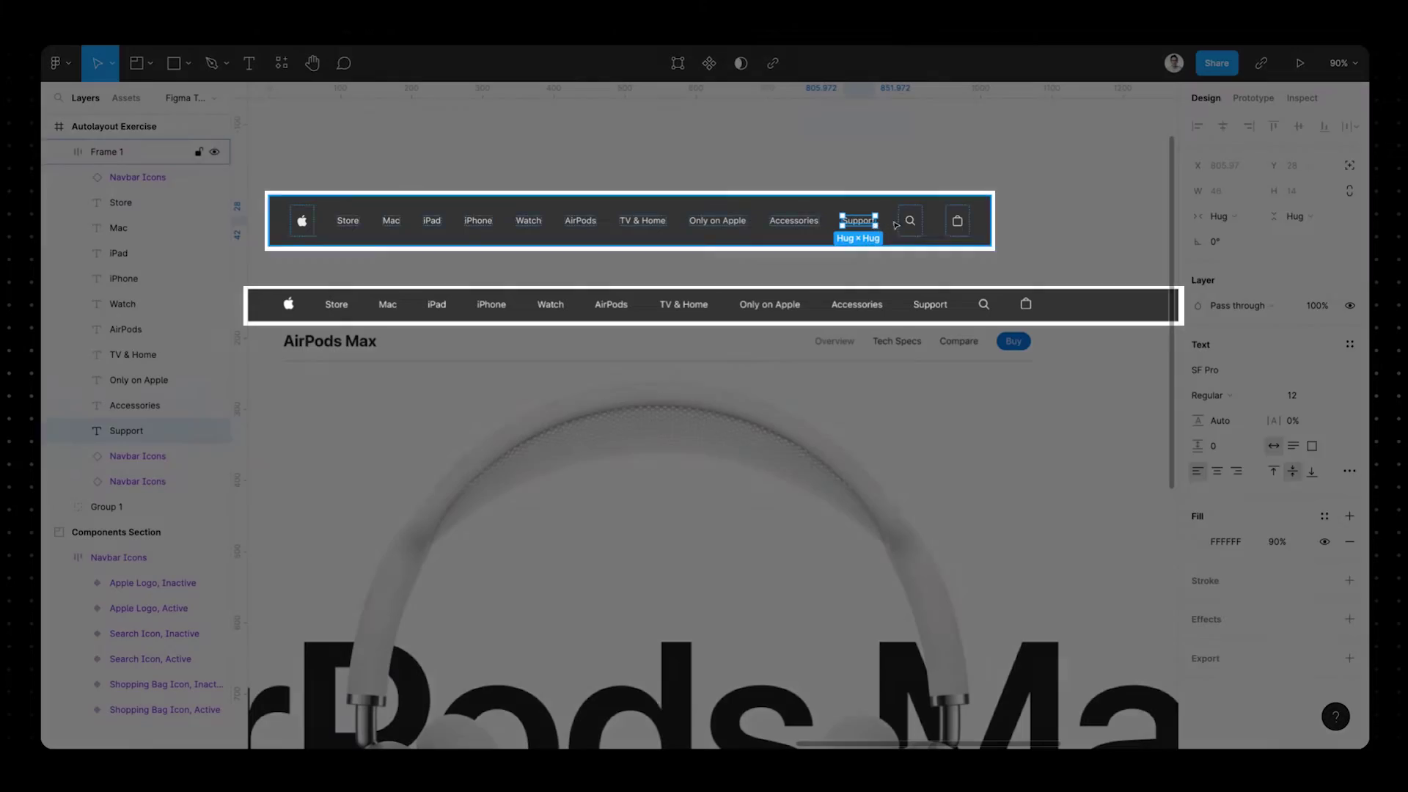
# - Set the vertical resizing of the search and shopping bag icons to Fill container
pyautogui.click(910, 220)
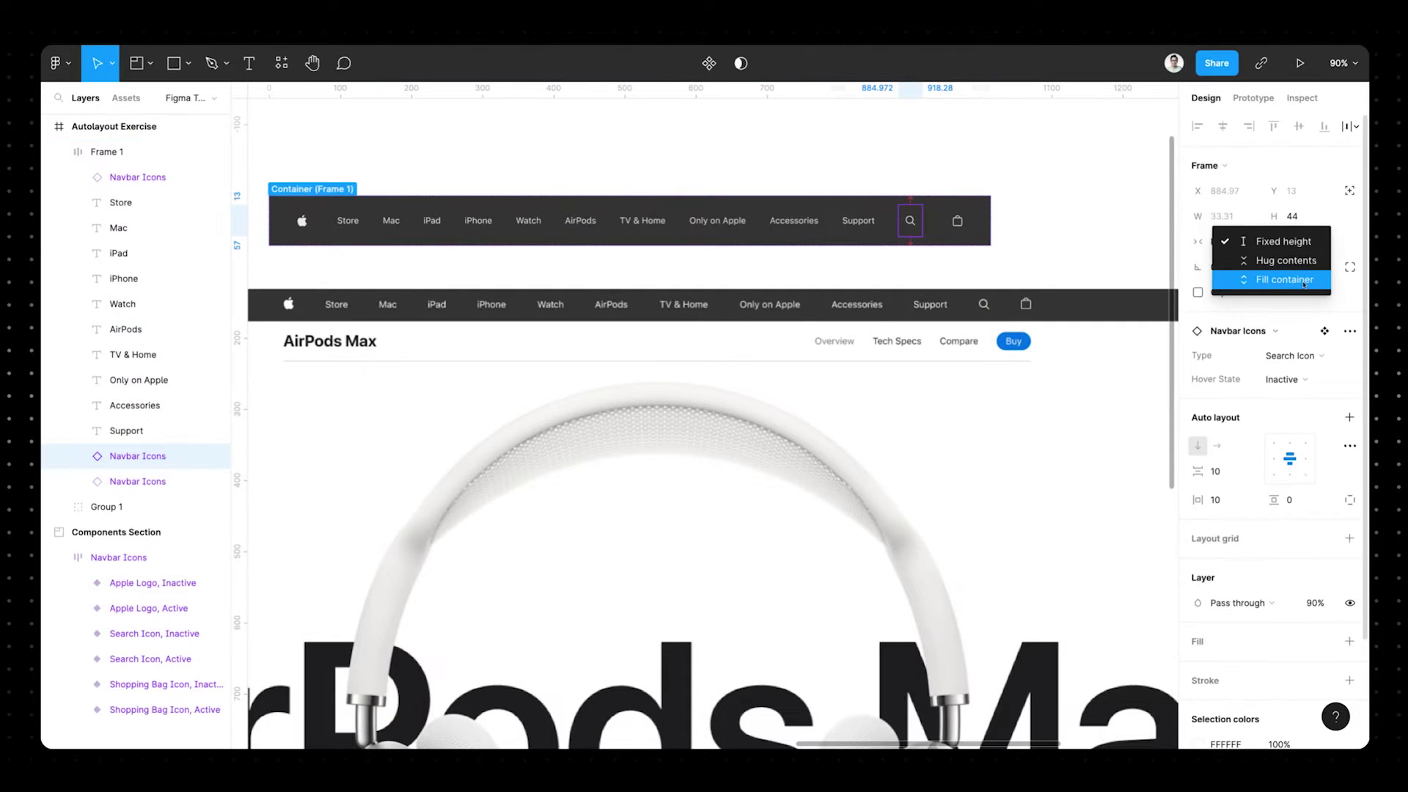
pyautogui.click(1304, 282)
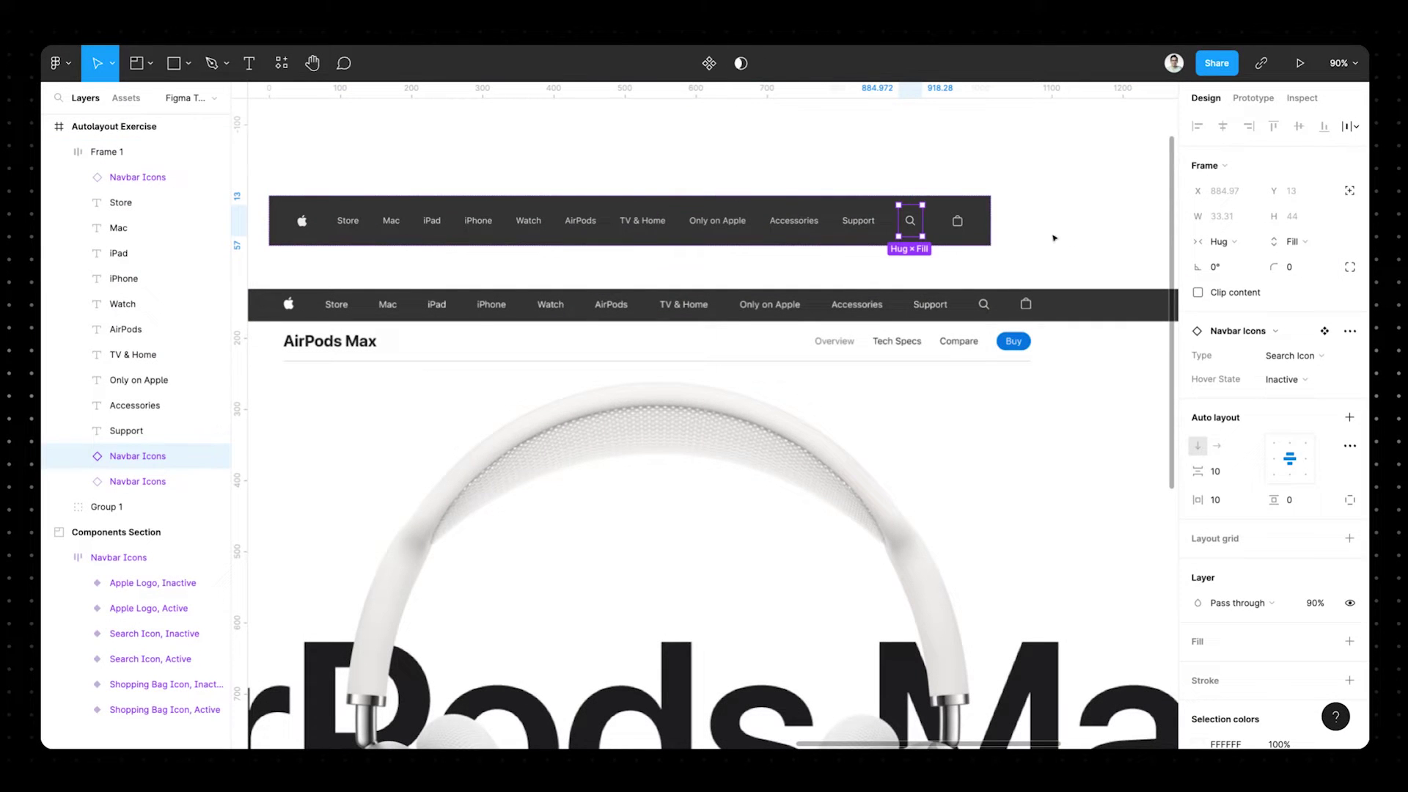
pyautogui.click(968, 228)
pyautogui.click(1294, 241)
pyautogui.click(1304, 281)
# - Set the Apple logo icon's vertical resizing to Fill container, and select the navigation frame
pyautogui.click(301, 220)
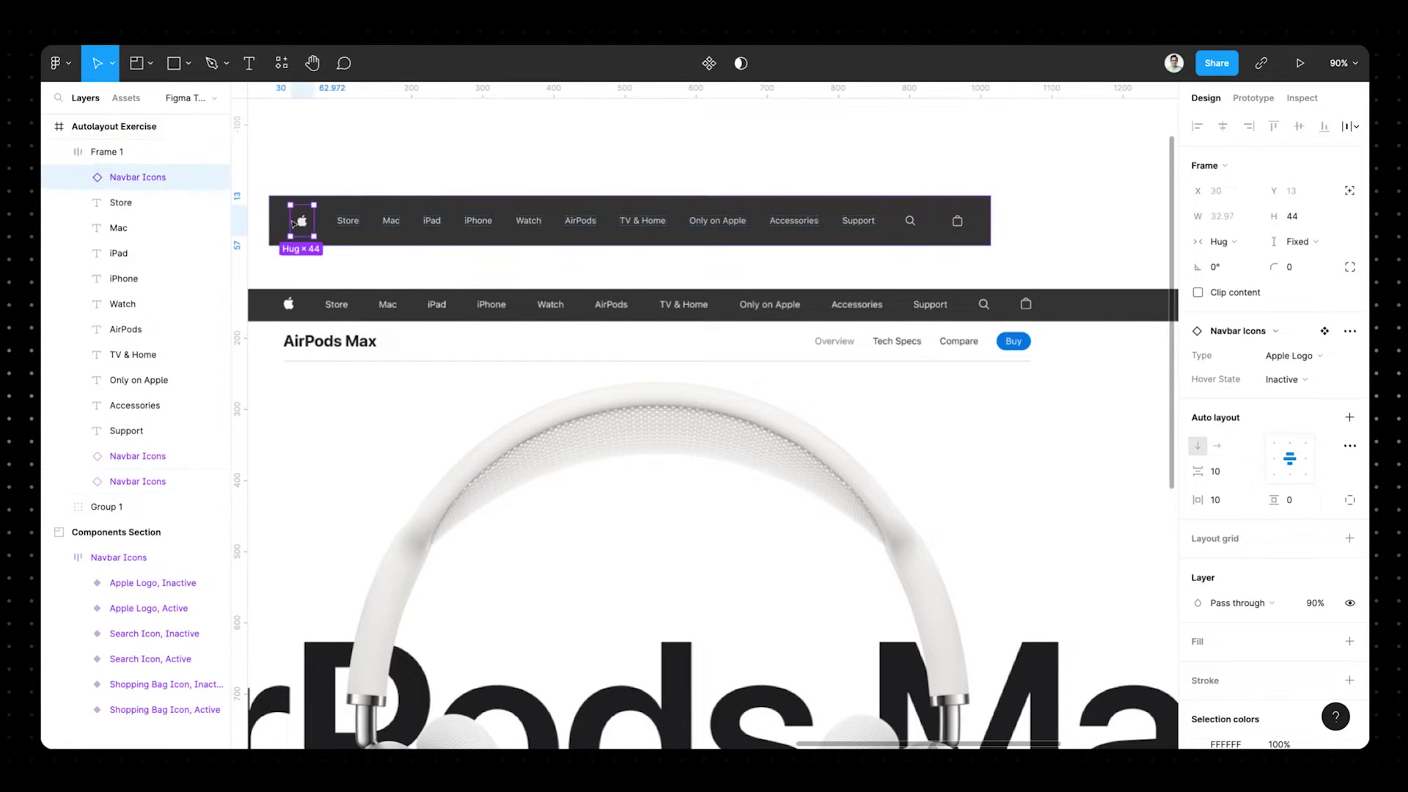
pyautogui.click(1294, 241)
pyautogui.click(1304, 281)
pyautogui.click(282, 213)
pyautogui.scroll(-3, 294, 213)
pyautogui.hscroll(-2, 308, 218)
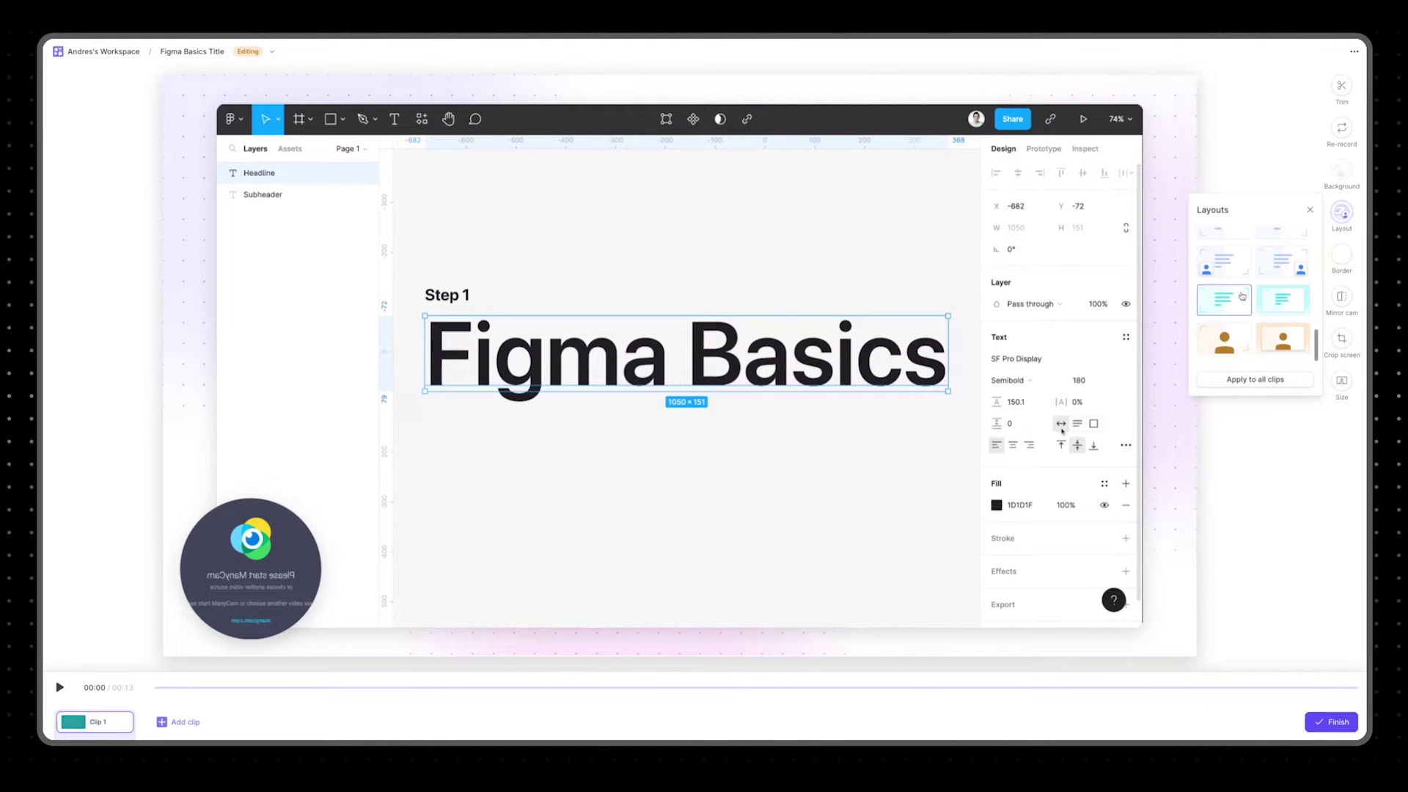
# - Switch to the video editor and choose a layout for the Figma Basics Title clip
pyautogui.click(1242, 295)
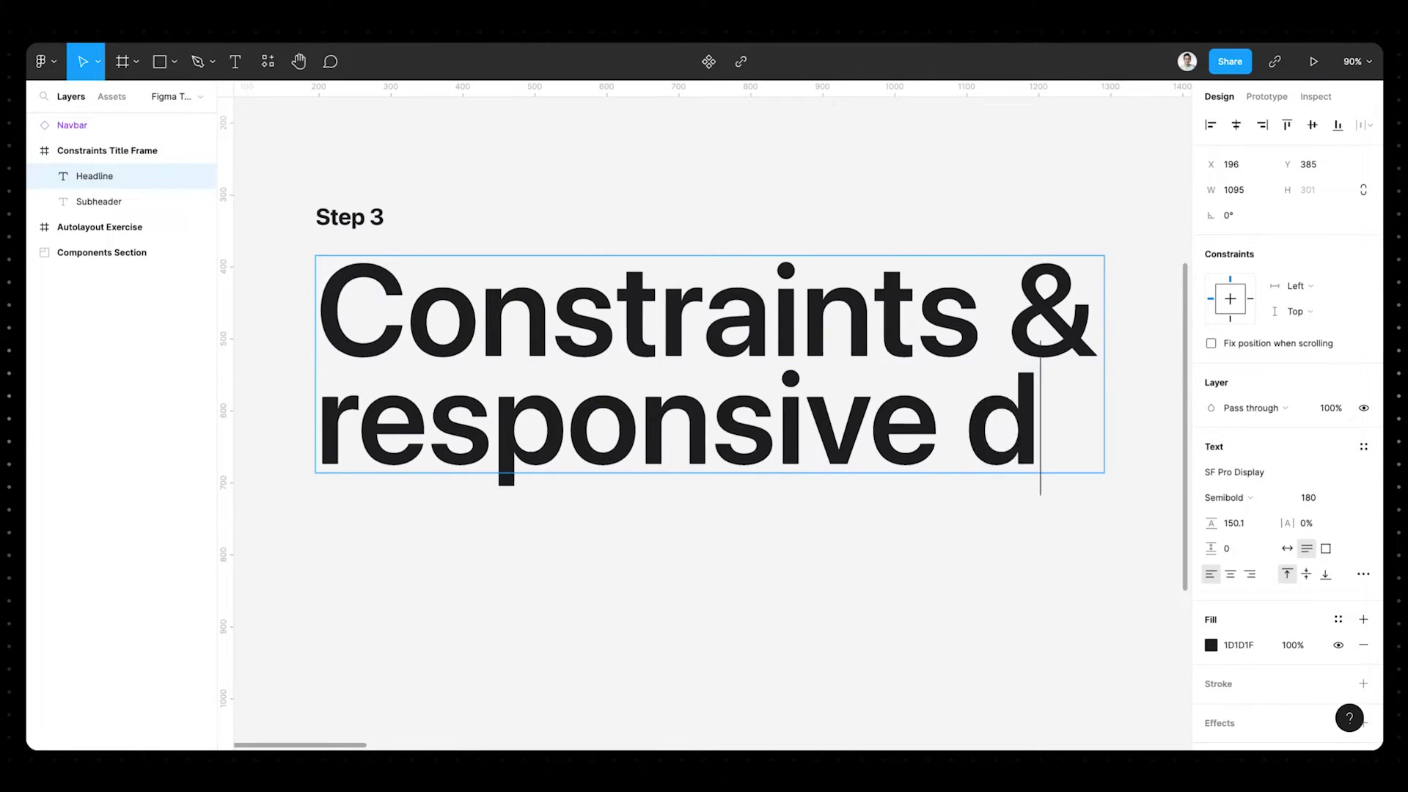
# - Complete the Step 3 headline as "Constraints & responsive design" and try widening the Main Screen frame
pyautogui.write('esign')
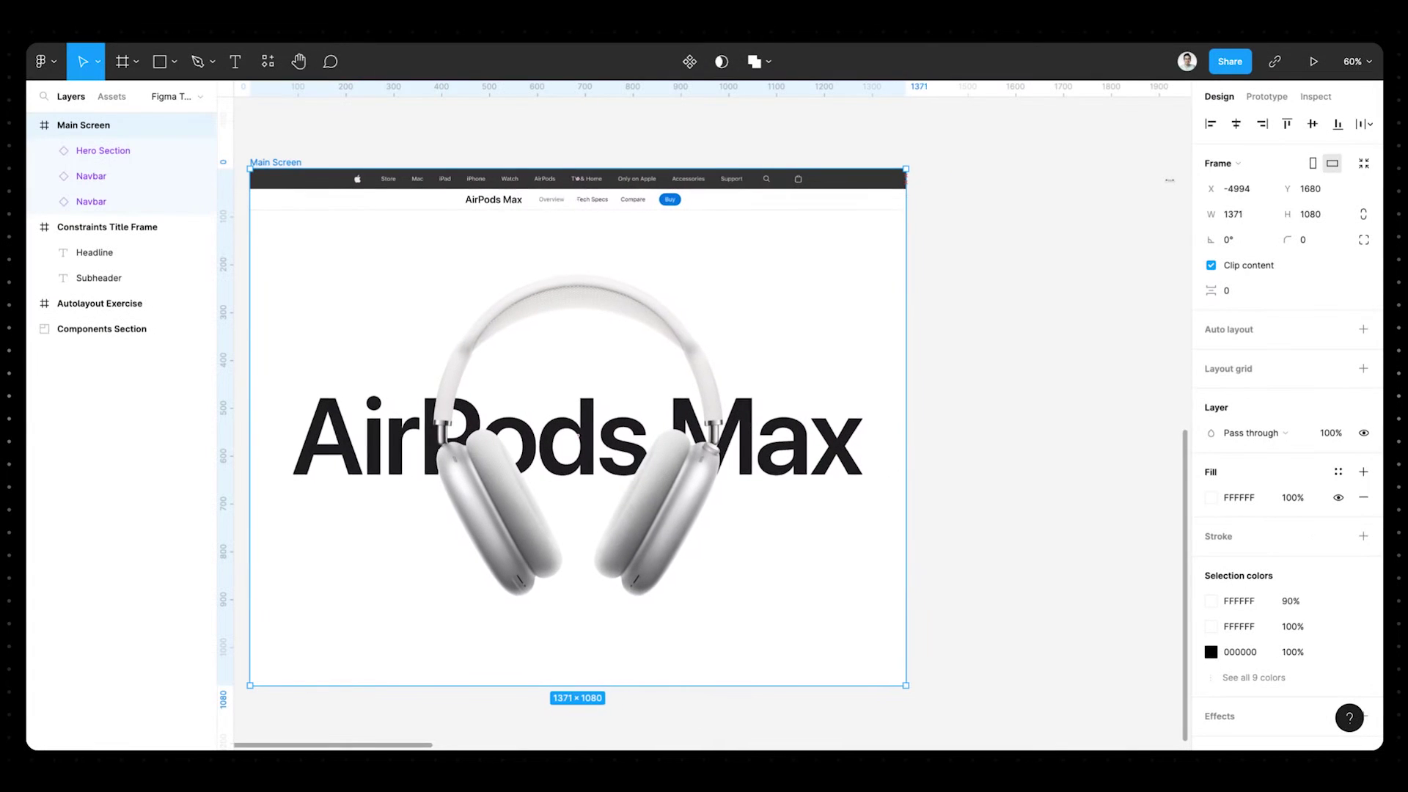
pyautogui.moveTo(1039, 427); pyautogui.dragTo(1137, 425)
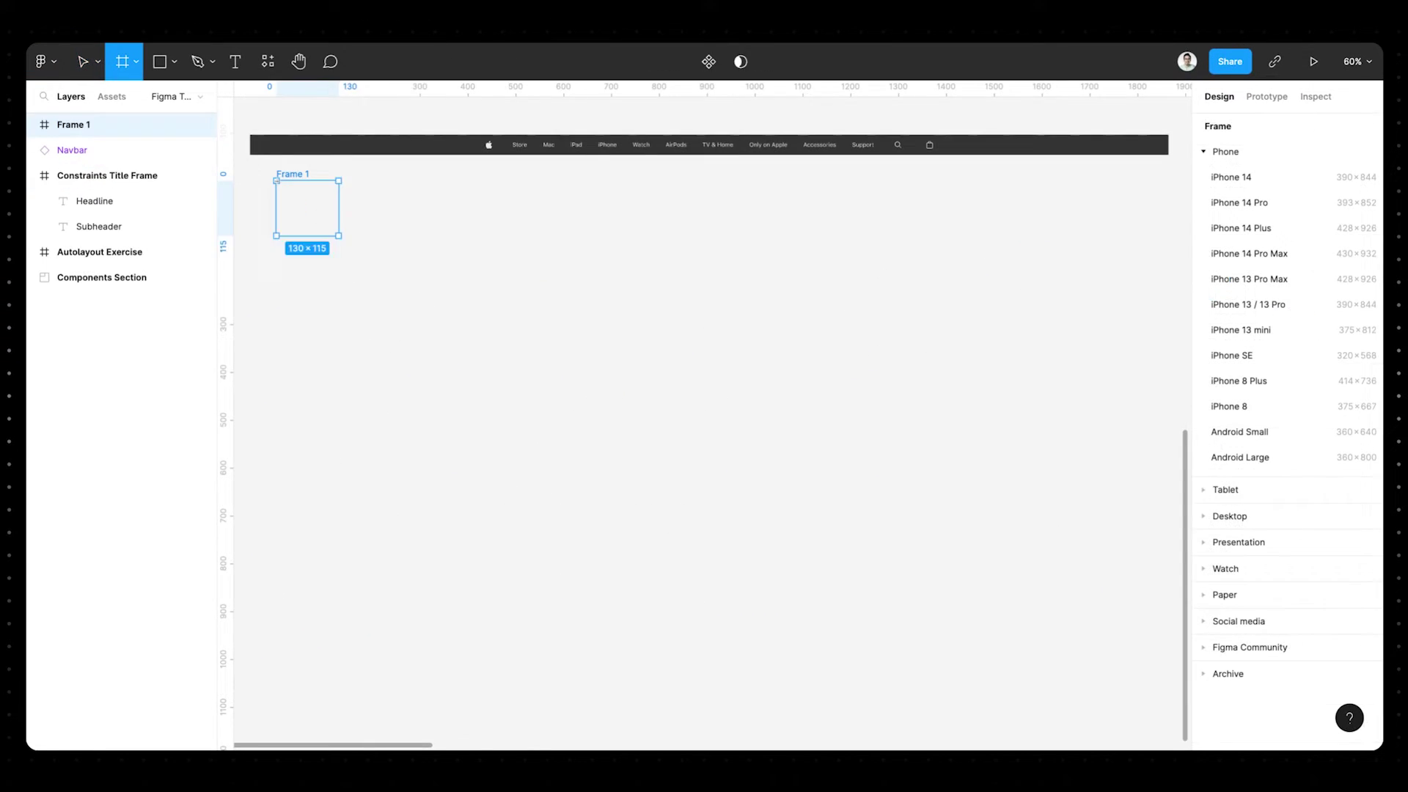
# - Draw a frame below the navbar, set its size to 1920 × 1080 and name it Main Screen
pyautogui.moveTo(339, 236); pyautogui.dragTo(1025, 521)
pyautogui.click(1244, 217)
pyautogui.write('192')
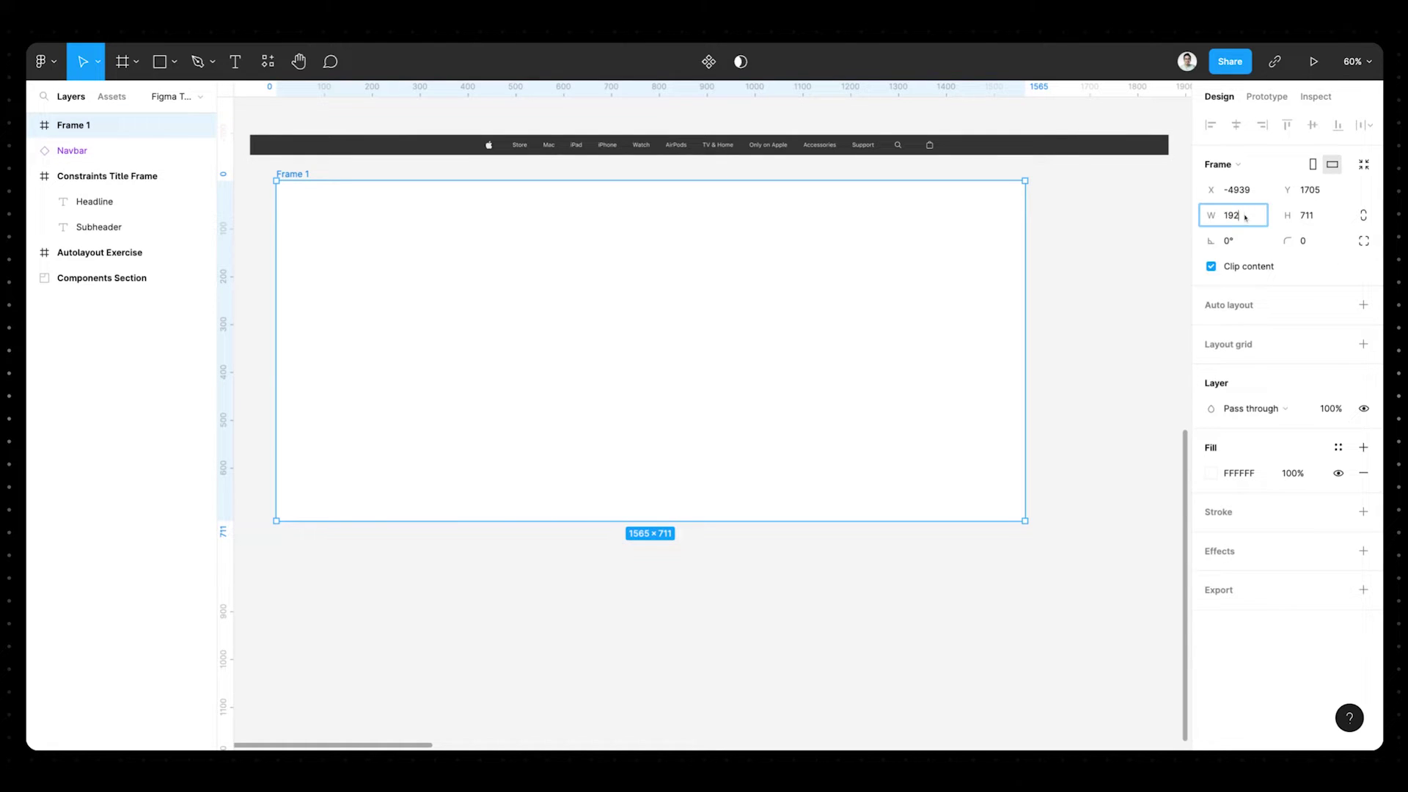
pyautogui.write('0')
pyautogui.press('Tab')
pyautogui.press('Return')
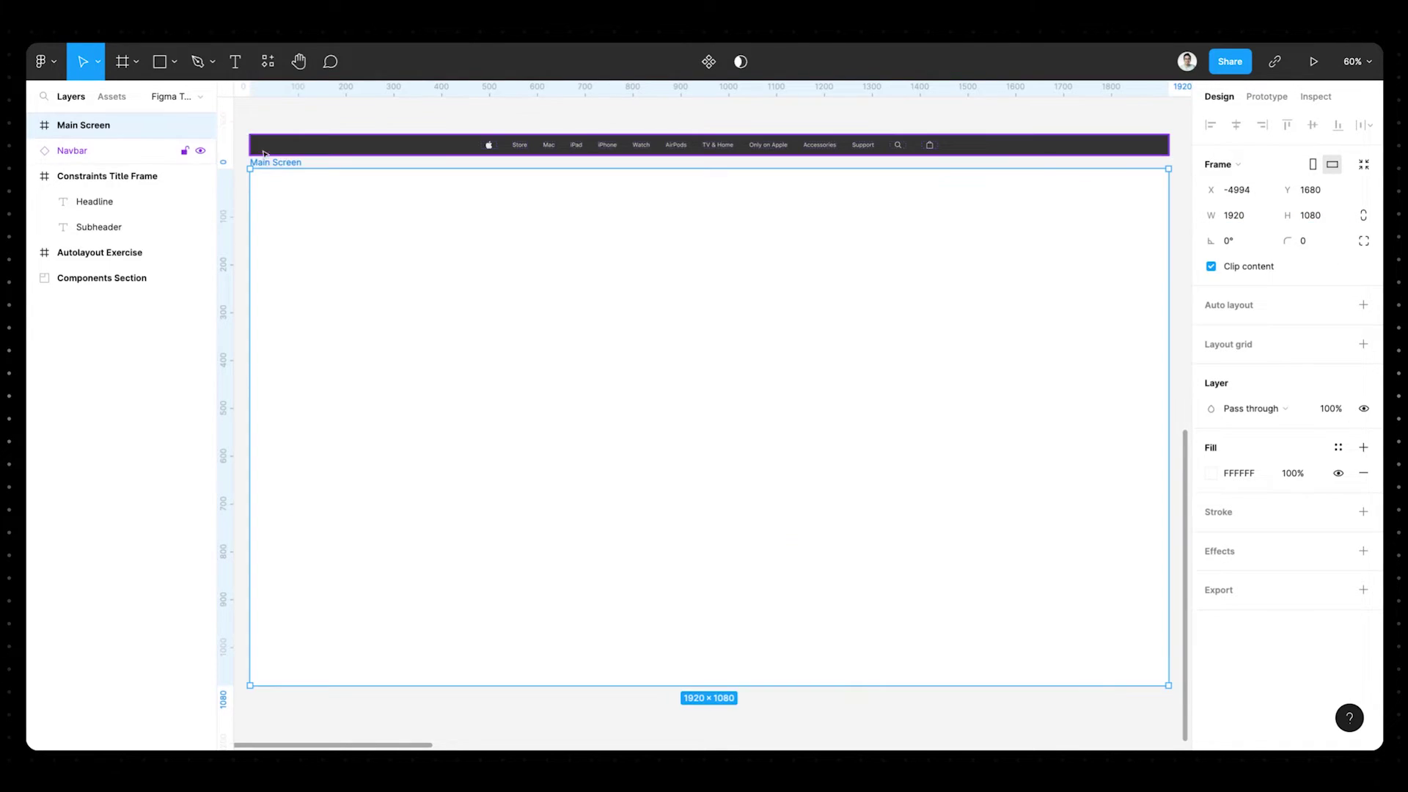
# - Move the existing Navbar into the Main Screen frame, flush with its upper edge at X 0, Y 0
pyautogui.click(270, 145)
pyautogui.moveTo(270, 148); pyautogui.dragTo(270, 173)
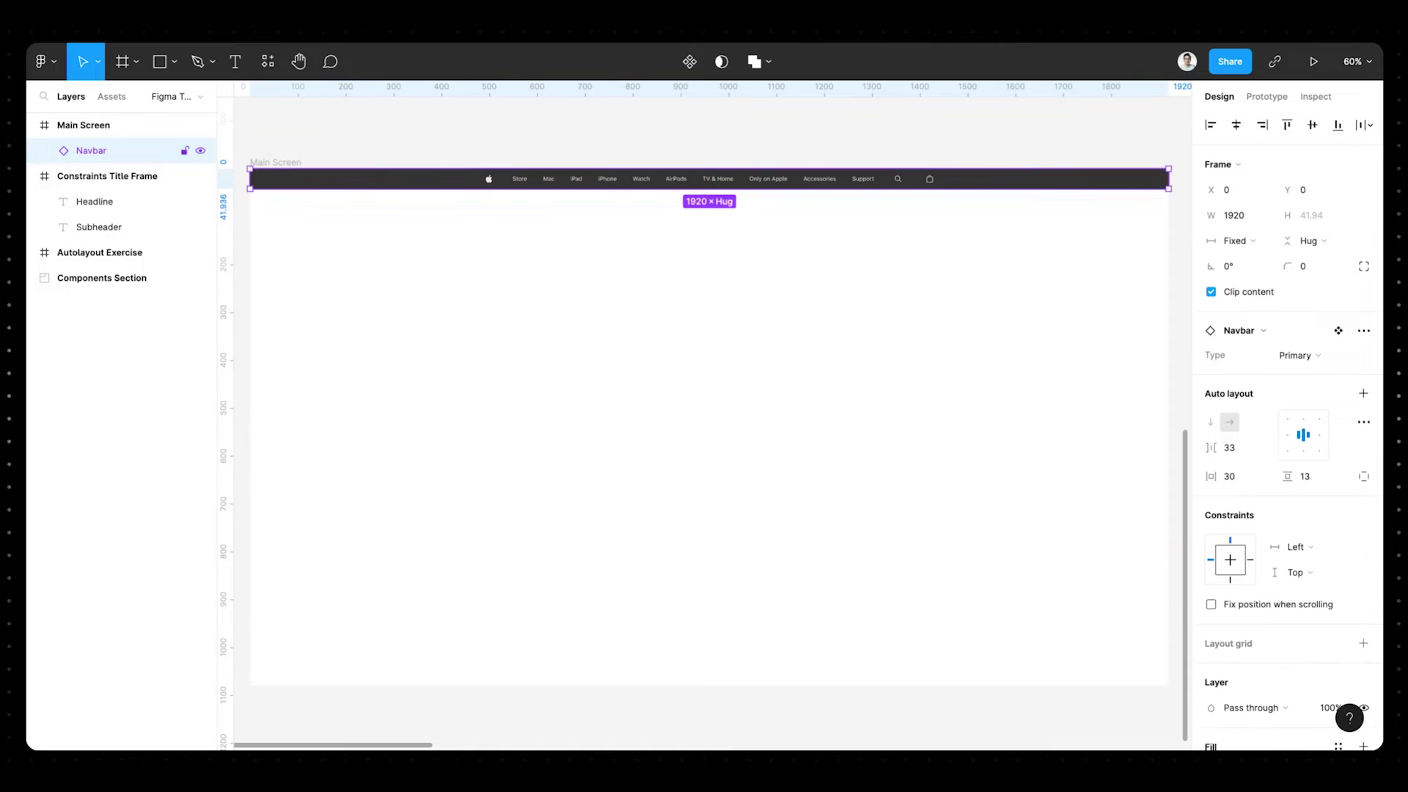
pyautogui.click(283, 214)
# - Insert a second Navbar component of type Secondary below the first, and place the Hero Section component beneath it
pyautogui.click(267, 60)
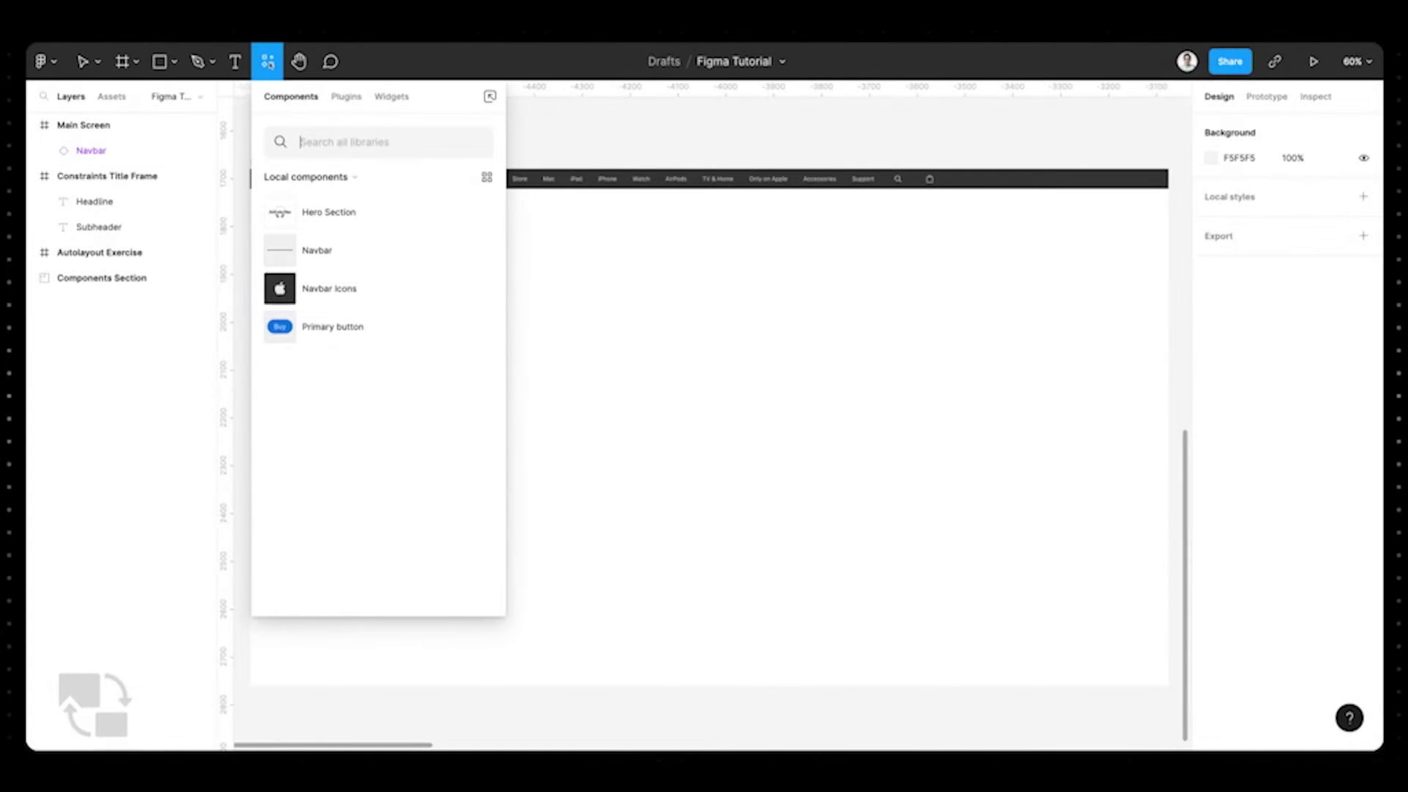
pyautogui.moveTo(317, 250); pyautogui.dragTo(336, 302)
pyautogui.moveTo(663, 267); pyautogui.dragTo(648, 206)
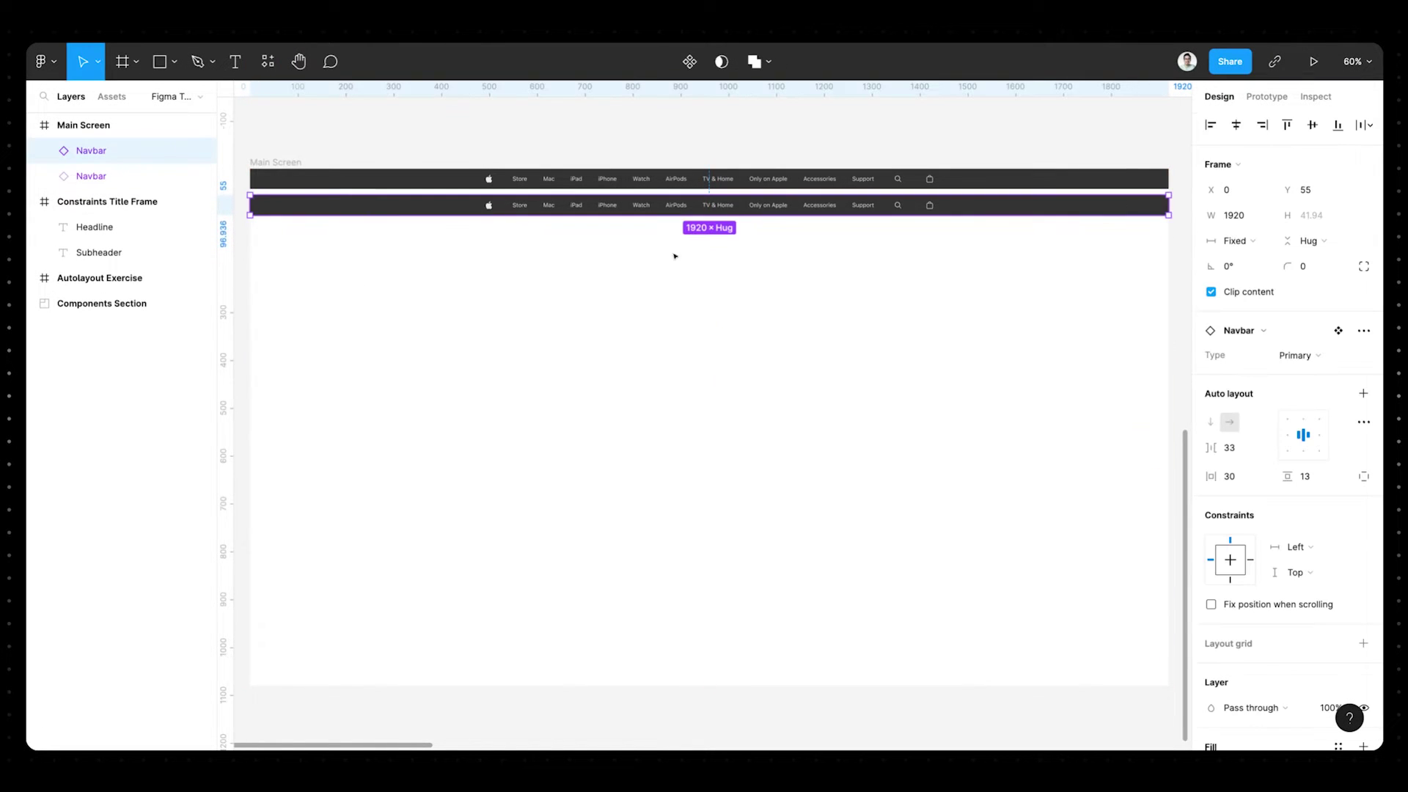
pyautogui.click(1313, 374)
pyautogui.hotkey('shift', 'i')
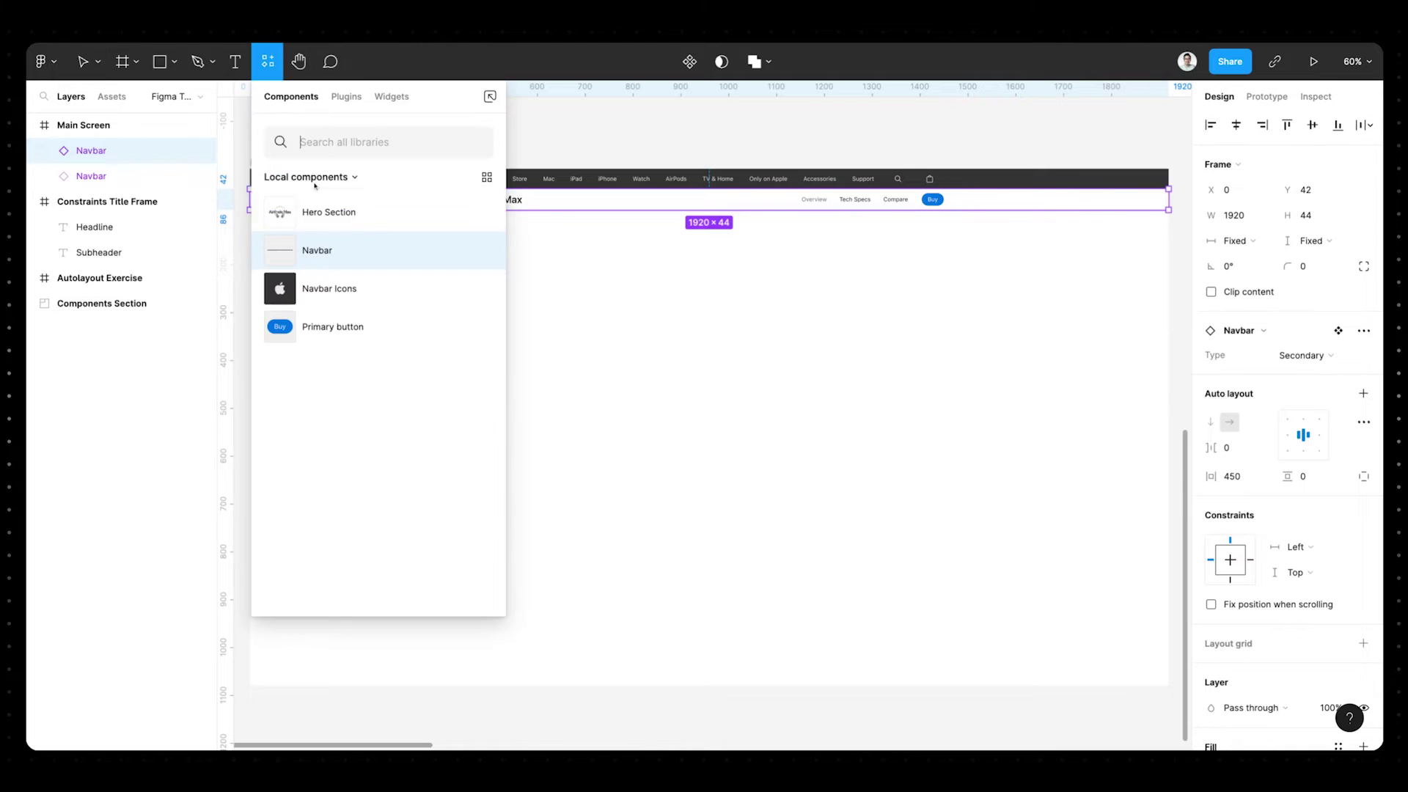
pyautogui.moveTo(330, 210); pyautogui.dragTo(782, 265)
# - Set the horizontal constraint of both the primary and the secondary Navbar to Scale
pyautogui.click(953, 179)
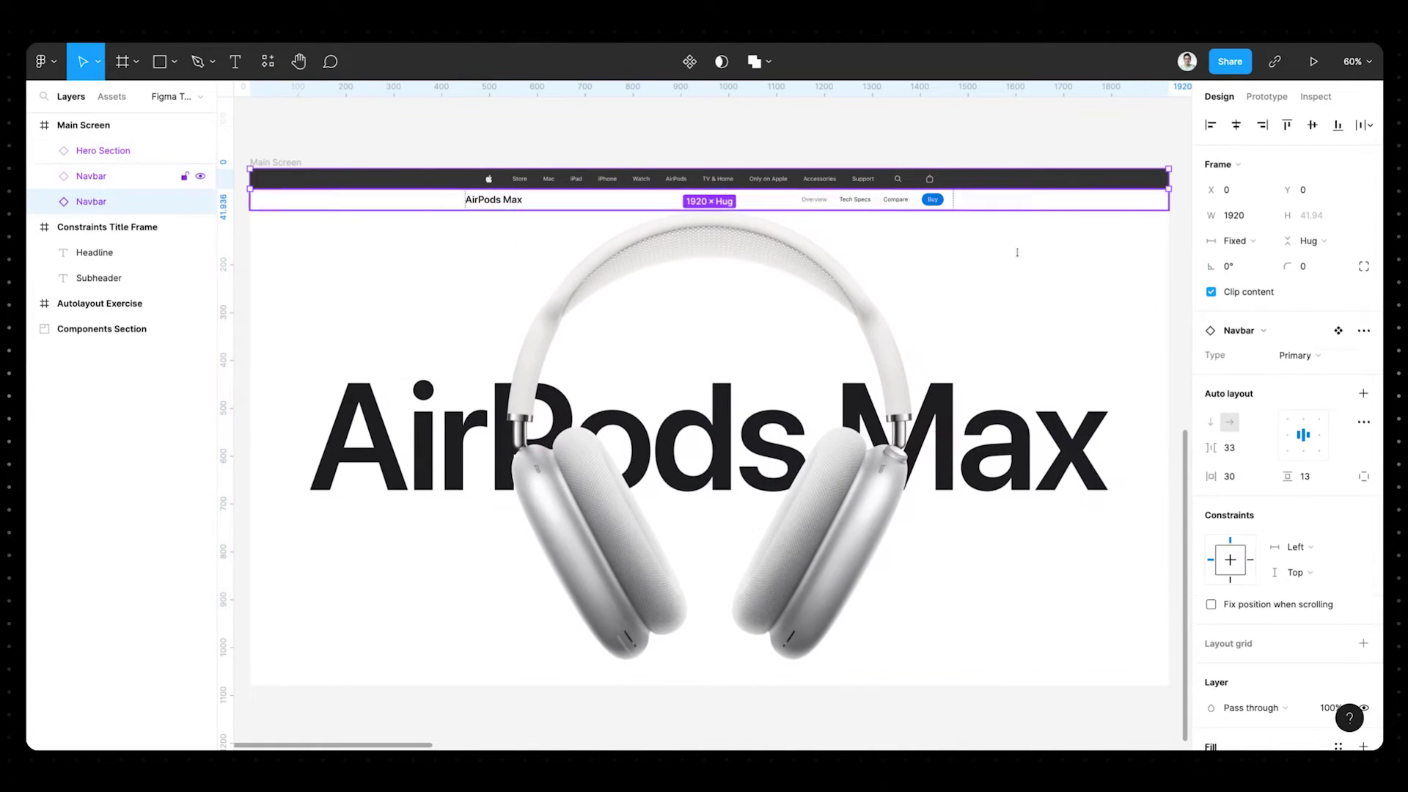
pyautogui.scroll(-1, 1295, 508)
pyautogui.scroll(-3, 1295, 508)
pyautogui.click(1295, 332)
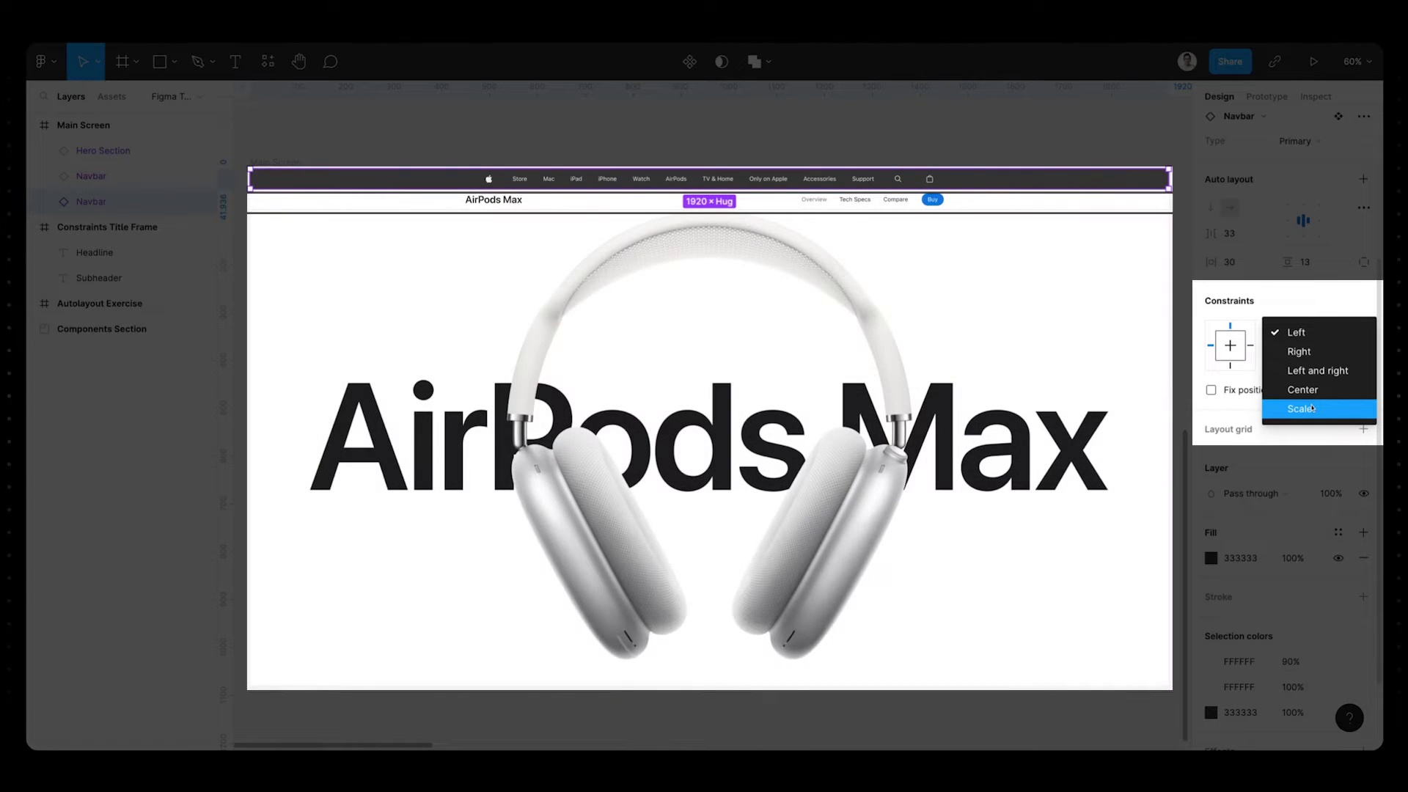
pyautogui.click(1312, 409)
pyautogui.click(1106, 204)
pyautogui.click(1297, 333)
pyautogui.click(1302, 409)
# - Set the Hero Section's horizontal constraint to Scale and test it by resizing the Main Screen frame's width
pyautogui.click(1153, 319)
pyautogui.click(1296, 379)
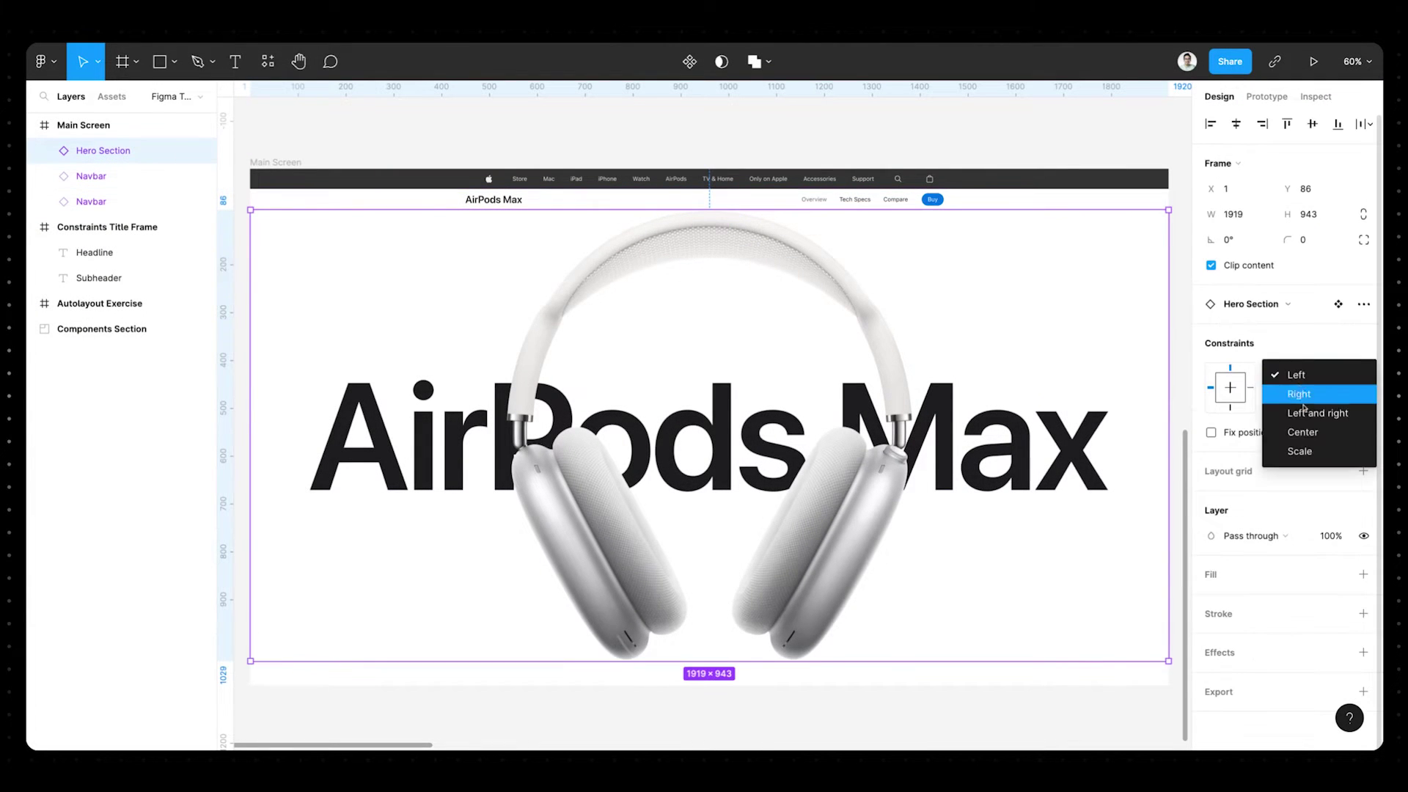
pyautogui.click(1302, 443)
pyautogui.click(291, 161)
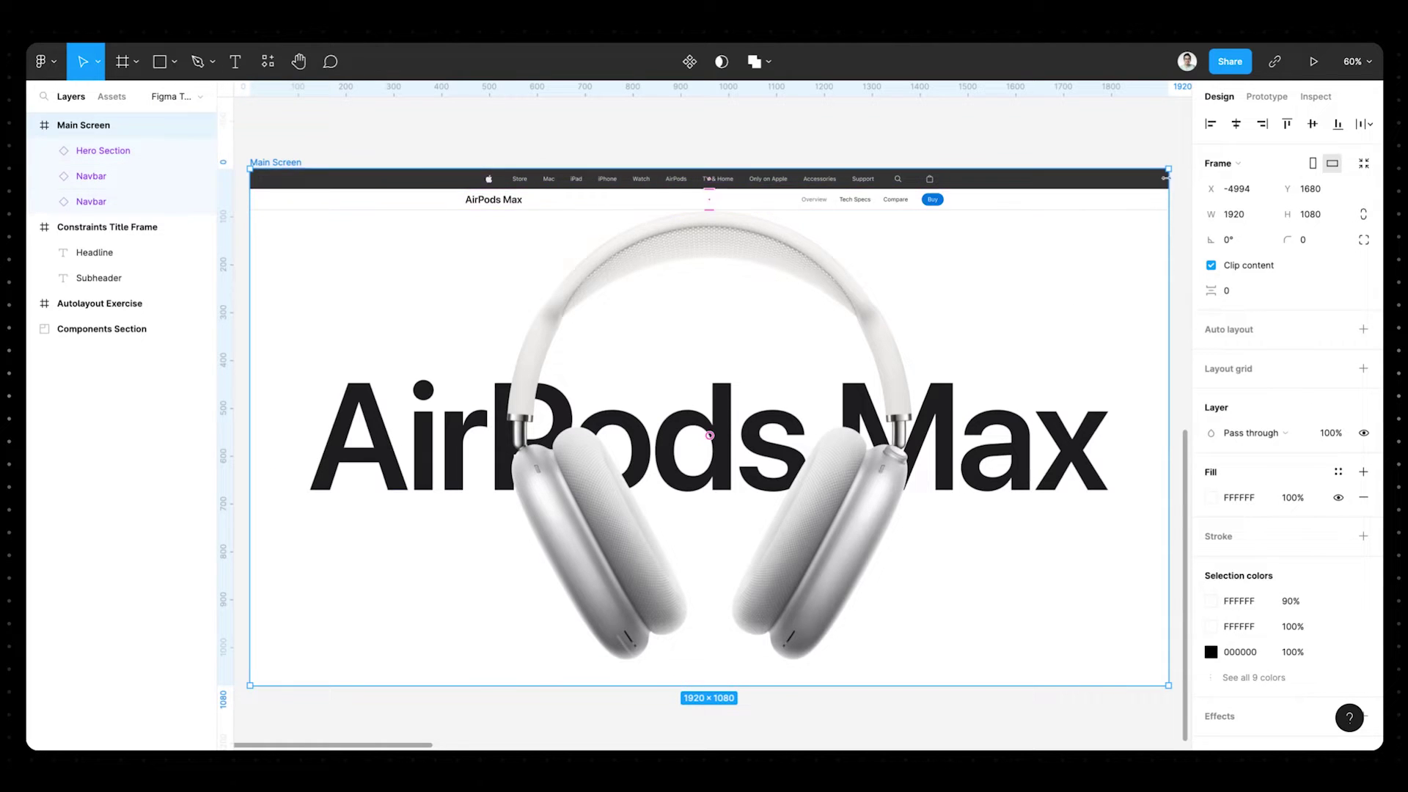
pyautogui.moveTo(1166, 177)
pyautogui.mouseDown()
pyautogui.moveTo(903, 178)
pyautogui.moveTo(1168, 178)
pyautogui.mouseUp()
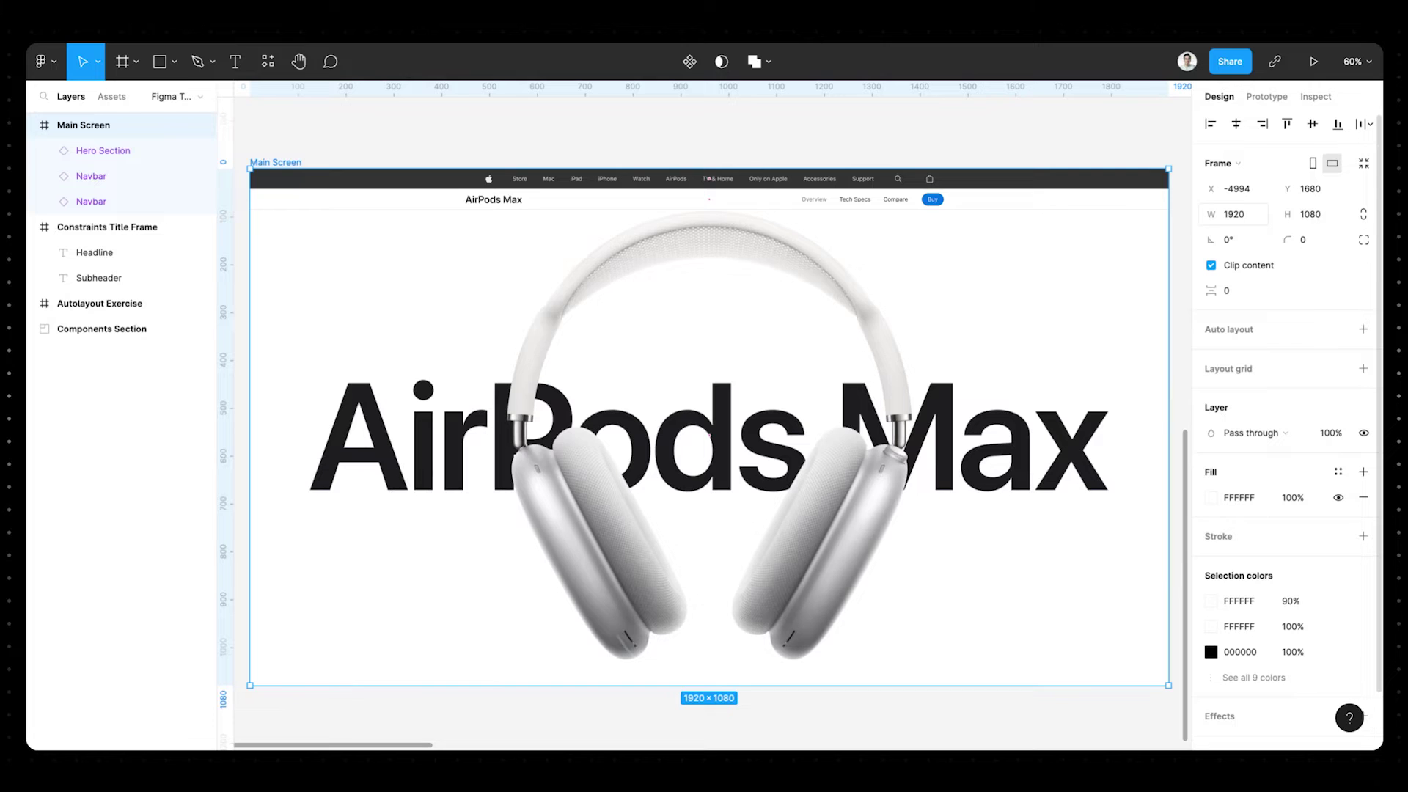
# - Examine the constraints of the Hero Section and of the AirPods Max image and title nested inside it
pyautogui.click(594, 343)
pyautogui.doubleClick(578, 318)
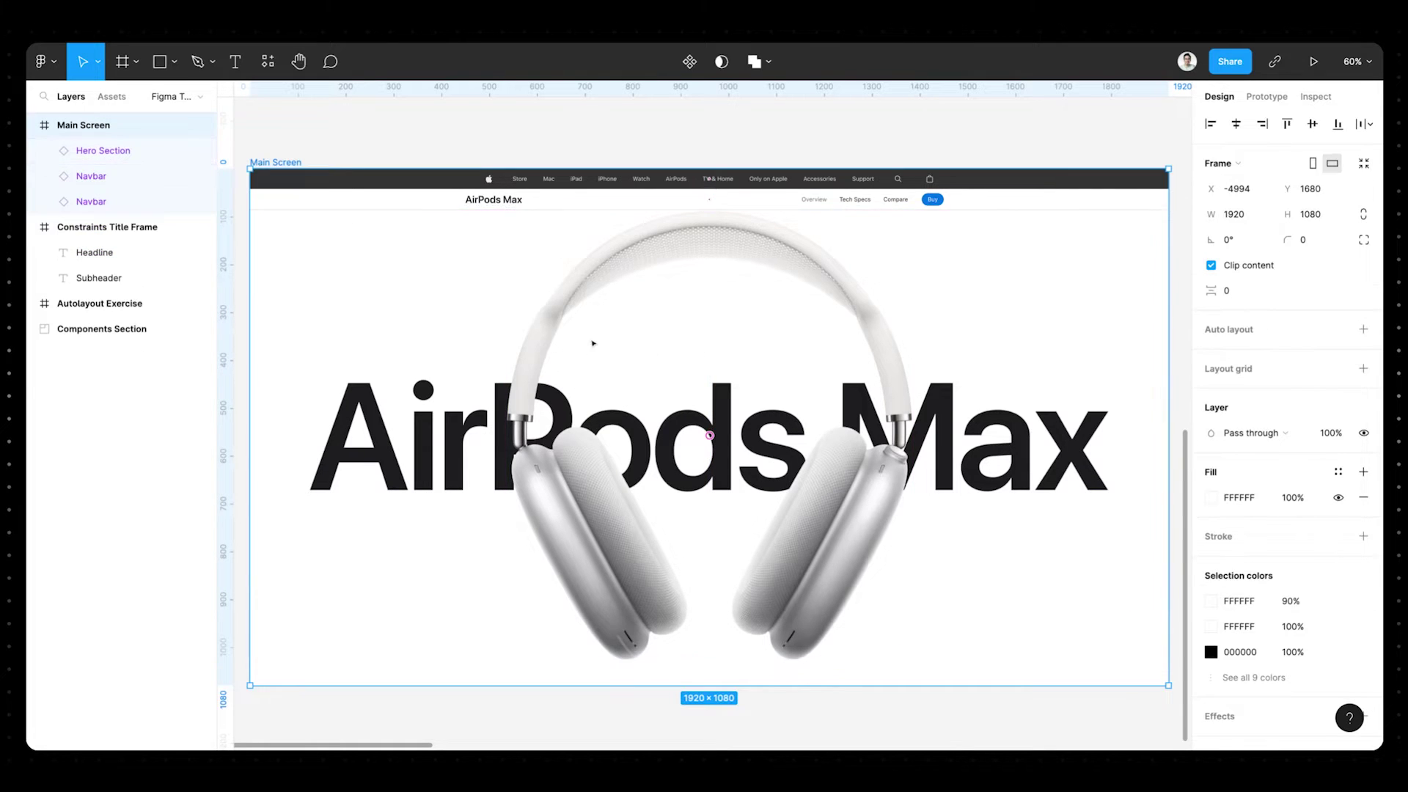
pyautogui.click(593, 343)
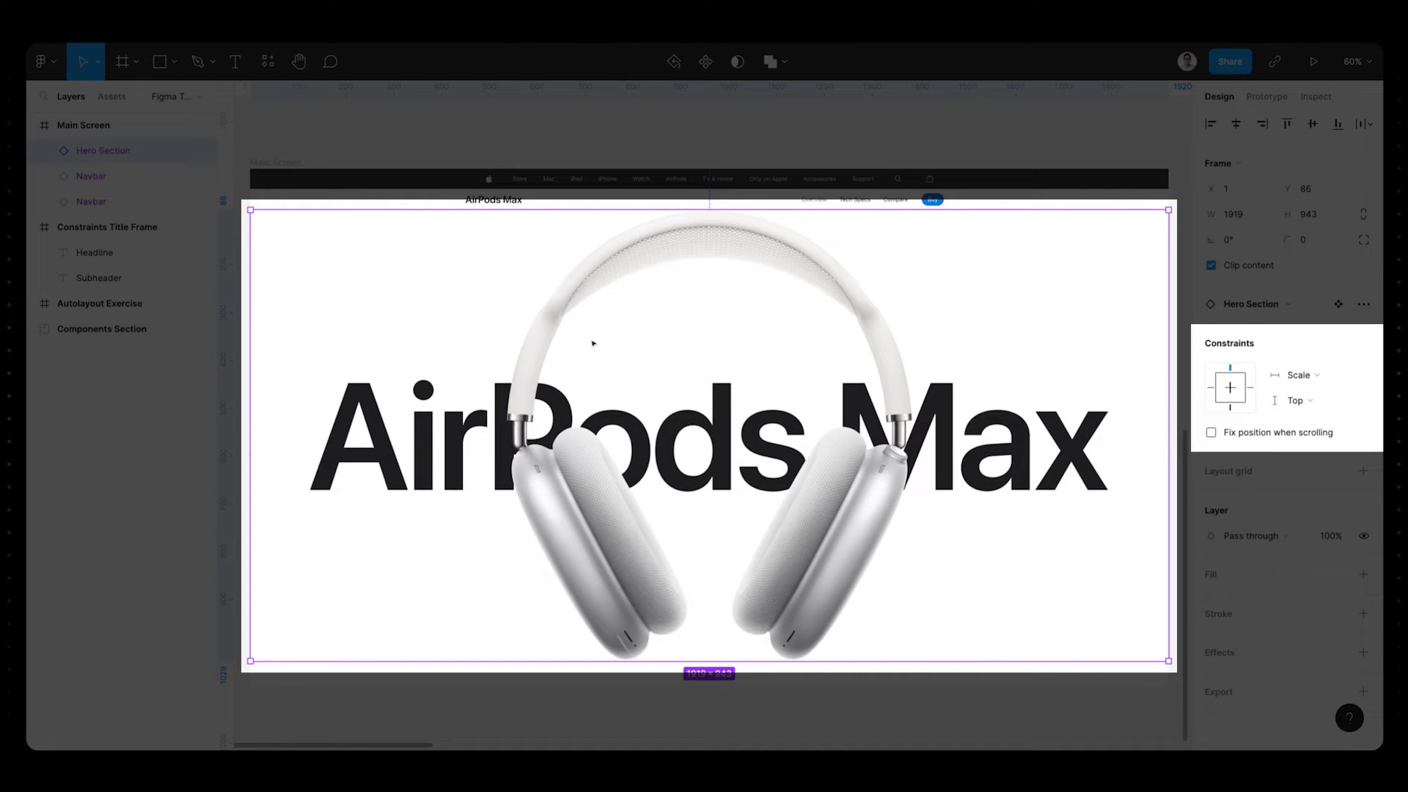
pyautogui.doubleClick(593, 343)
pyautogui.keyDown('shift'); pyautogui.click(456, 425); pyautogui.keyUp('shift')
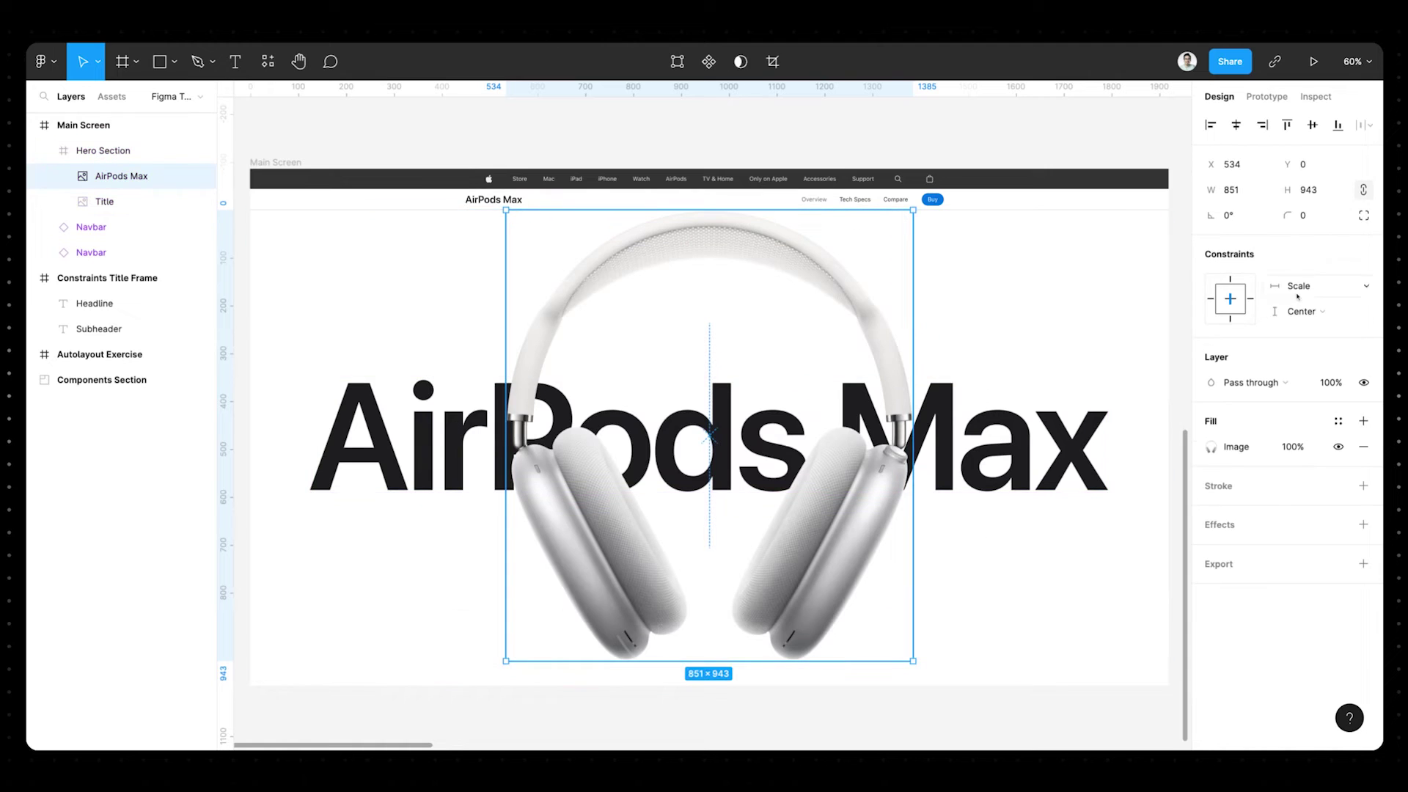
# - Try a Center horizontal constraint on the AirPods Max image and narrow the Main Screen frame to test it
pyautogui.click(1296, 293)
pyautogui.click(1297, 270)
pyautogui.click(125, 124)
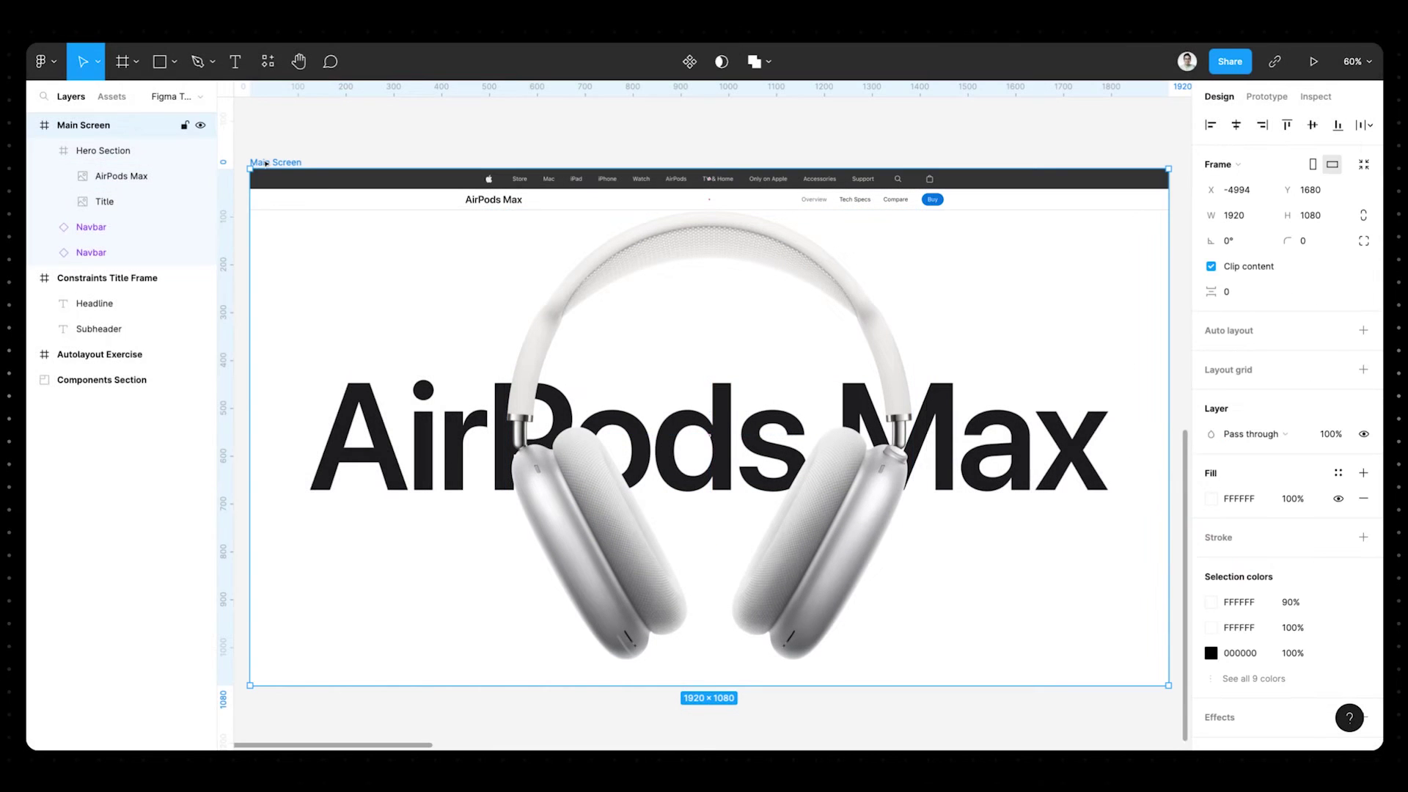
pyautogui.moveTo(1169, 182); pyautogui.dragTo(1020, 181)
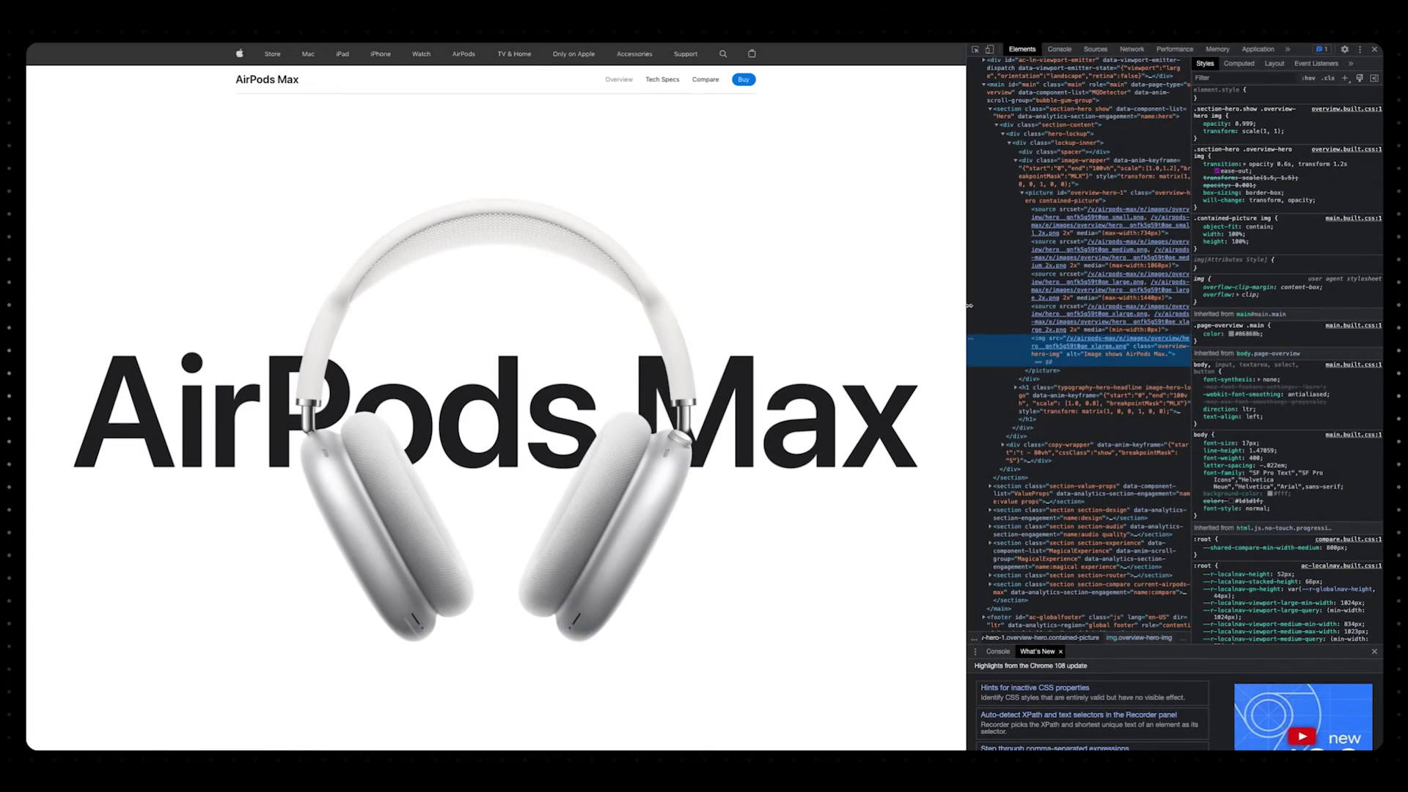
pyautogui.moveTo(969, 305); pyautogui.dragTo(855, 305)
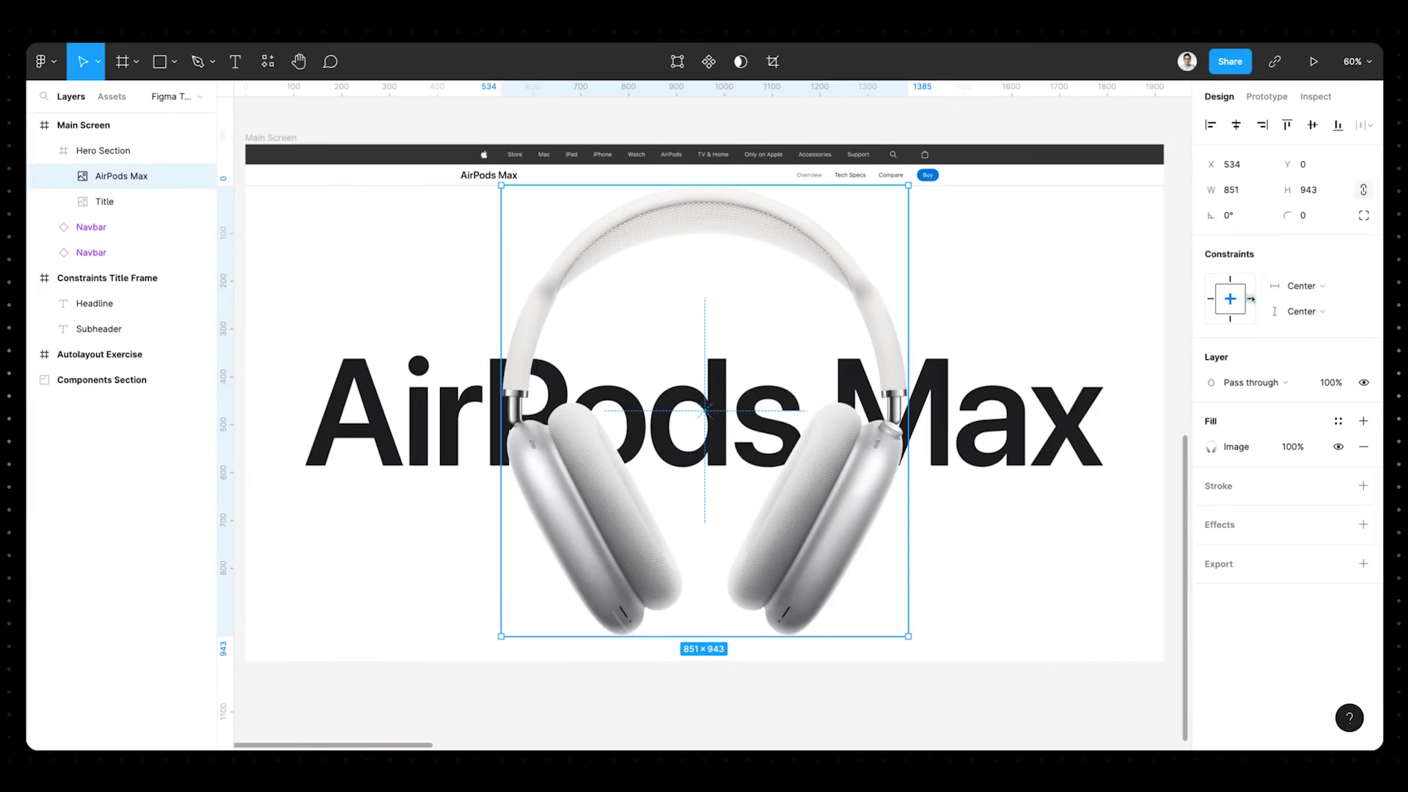
# - Set the AirPods Max image's horizontal constraint to Scale and select the Main Screen frame
pyautogui.click(1296, 286)
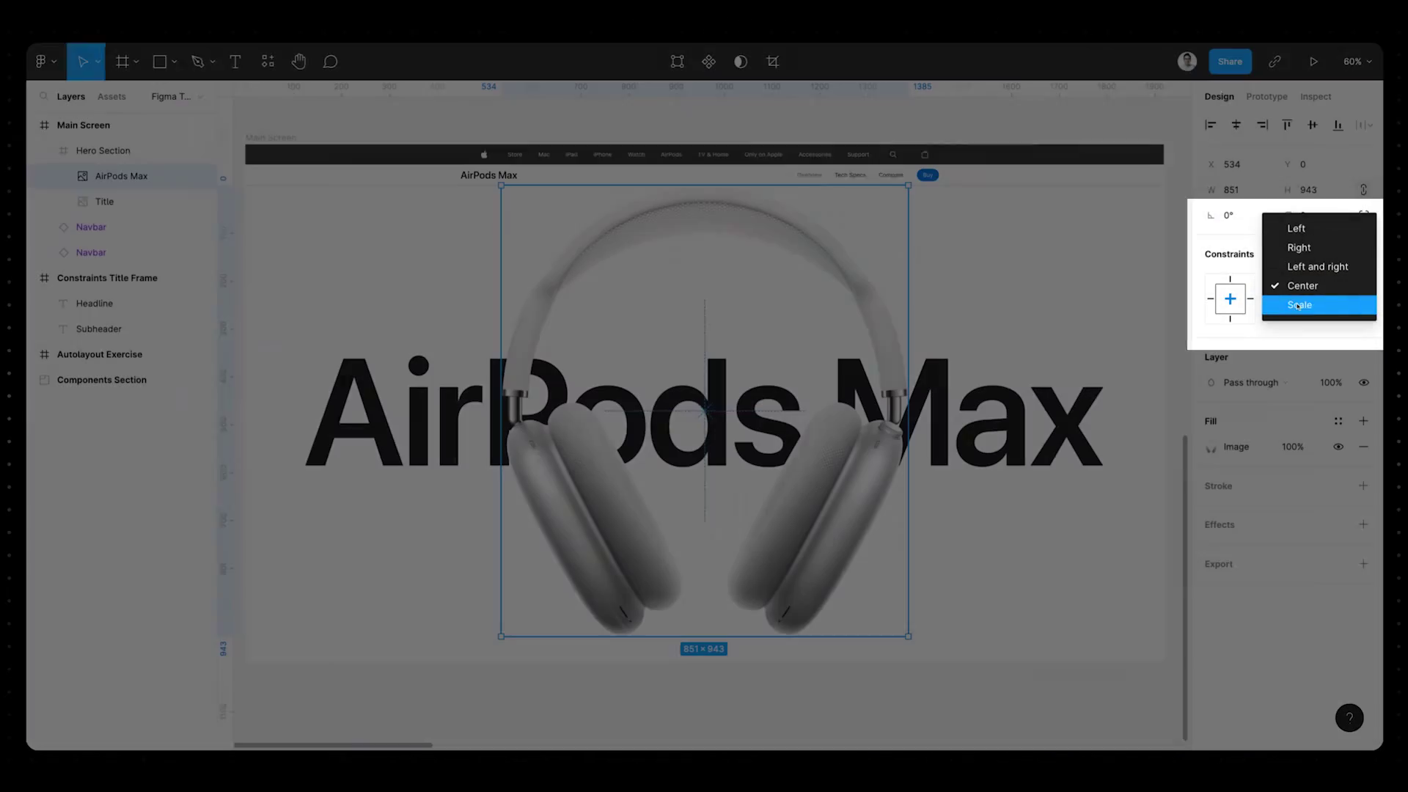
pyautogui.click(1298, 304)
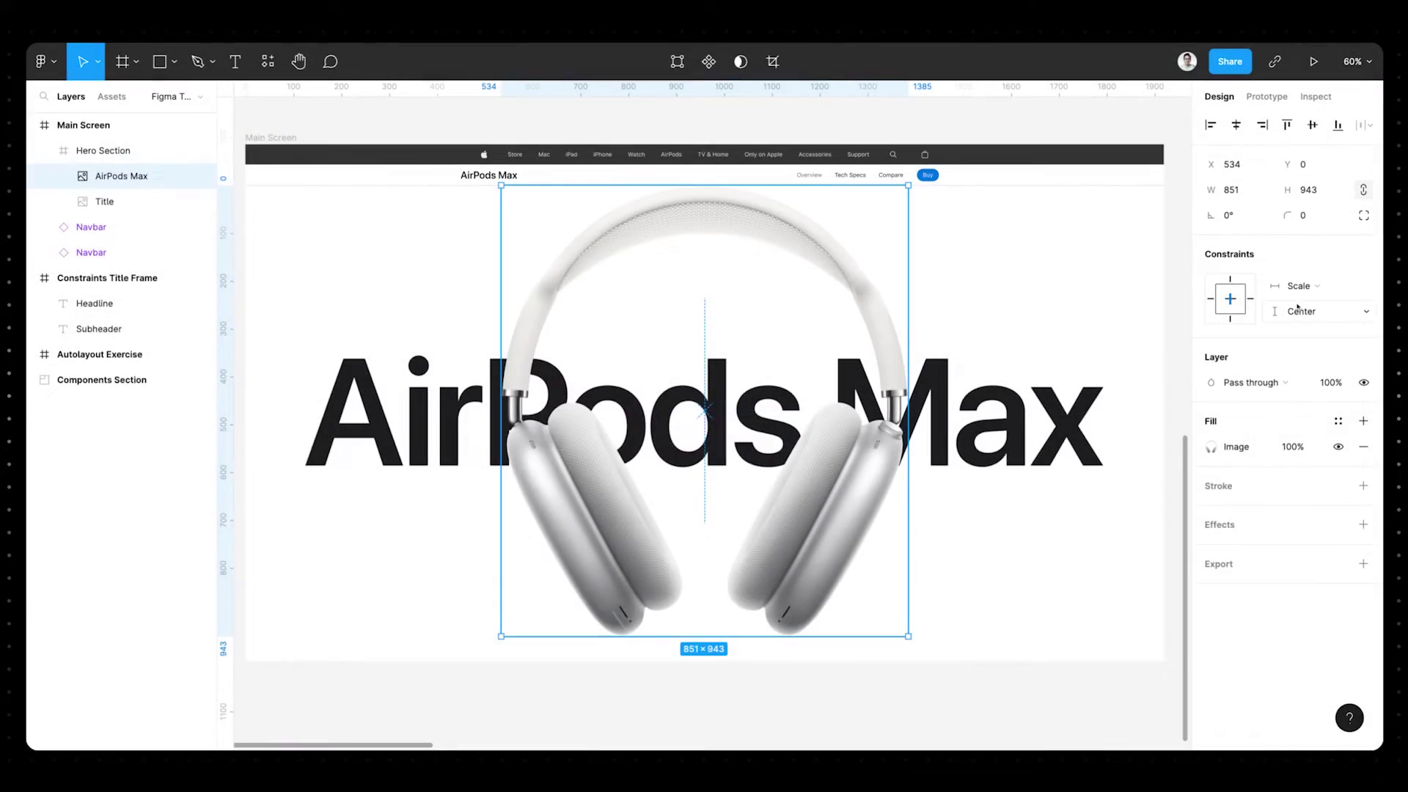
pyautogui.click(289, 145)
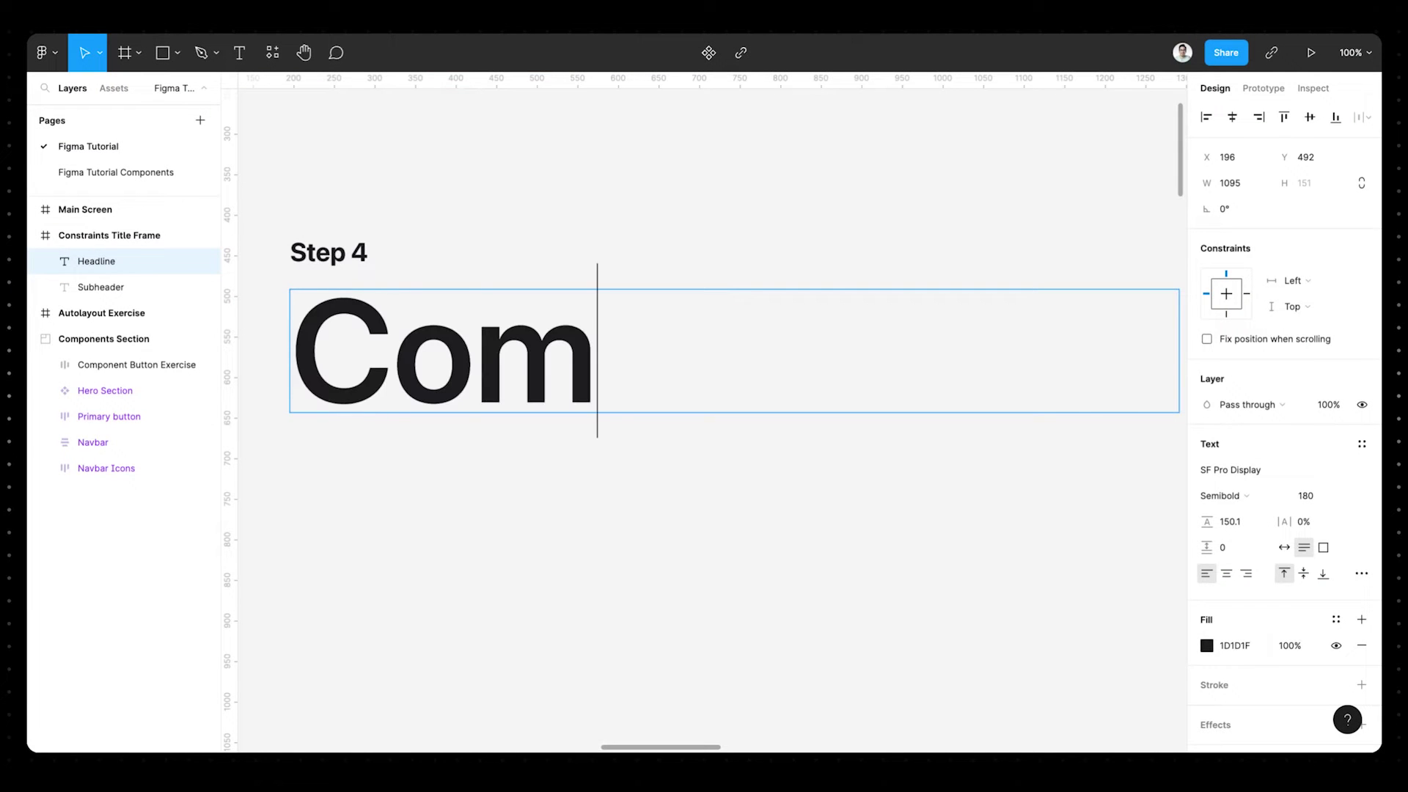
# - Complete the Step 4 headline as "Components"
pyautogui.write('s')
# - Examine the Navbar Icons, Primary button, Navbar and Hero Section components in the Components Section
pyautogui.scroll(-3, 647, 465)
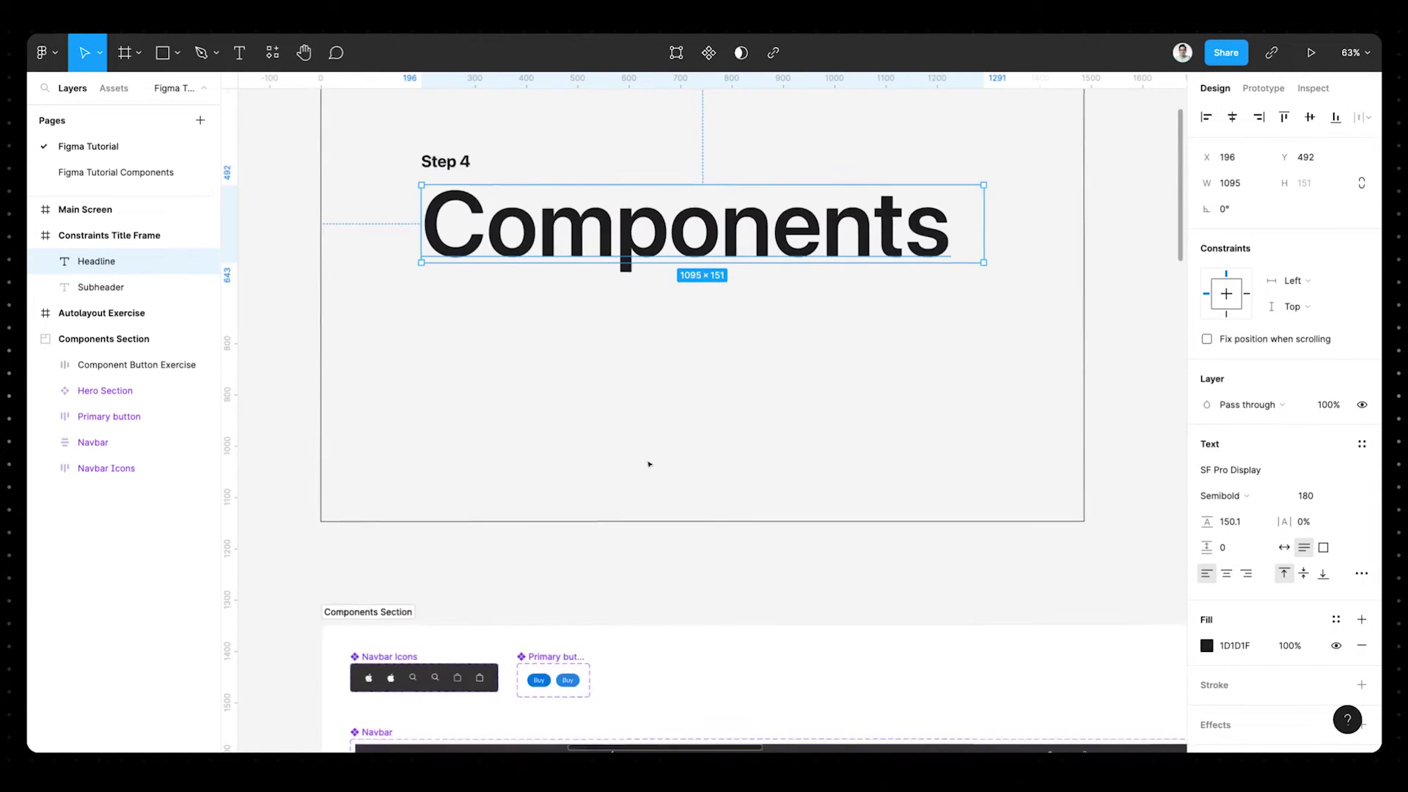
pyautogui.scroll(-10, 648, 465)
pyautogui.scroll(5, 365, 437)
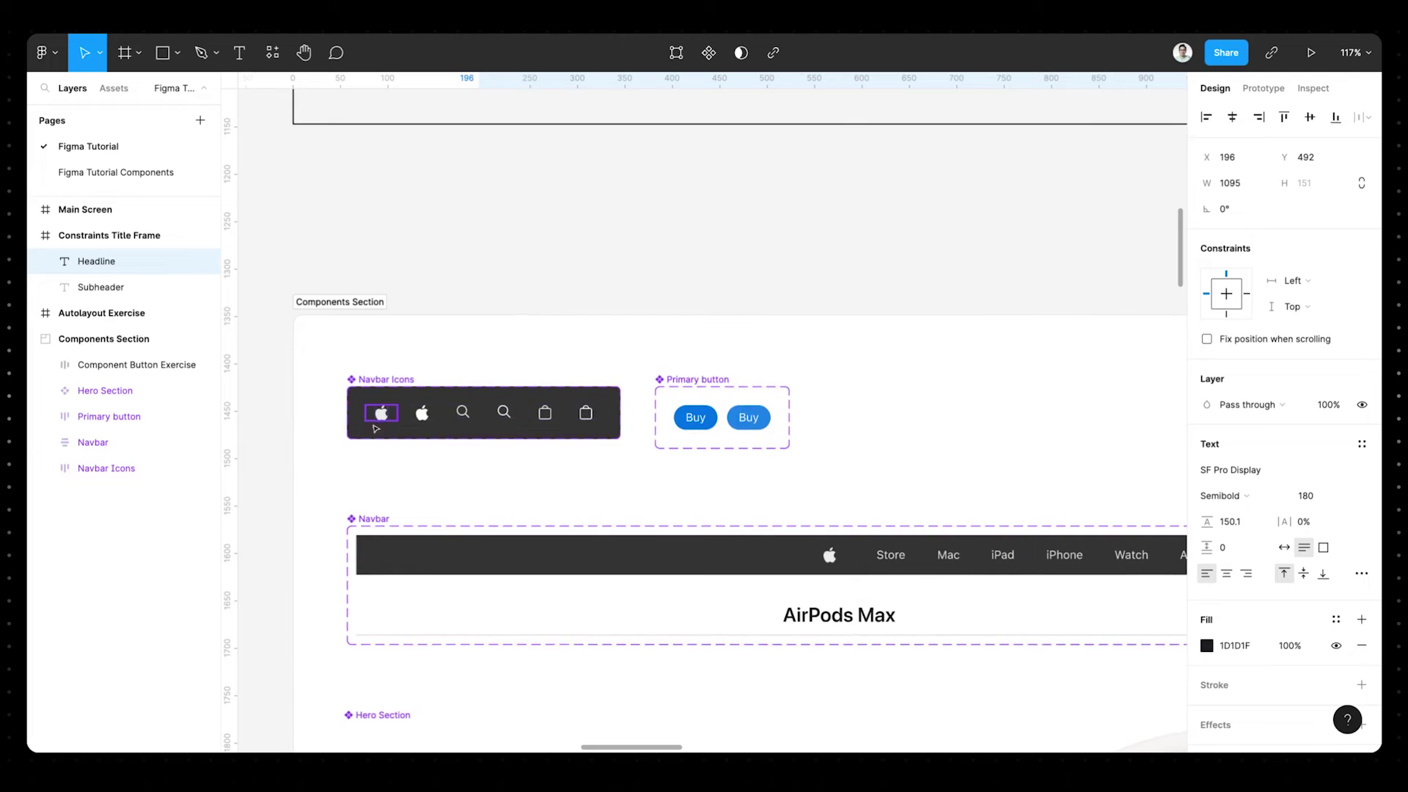
pyautogui.scroll(-4, 761, 496)
pyautogui.hscroll(8, 761, 496)
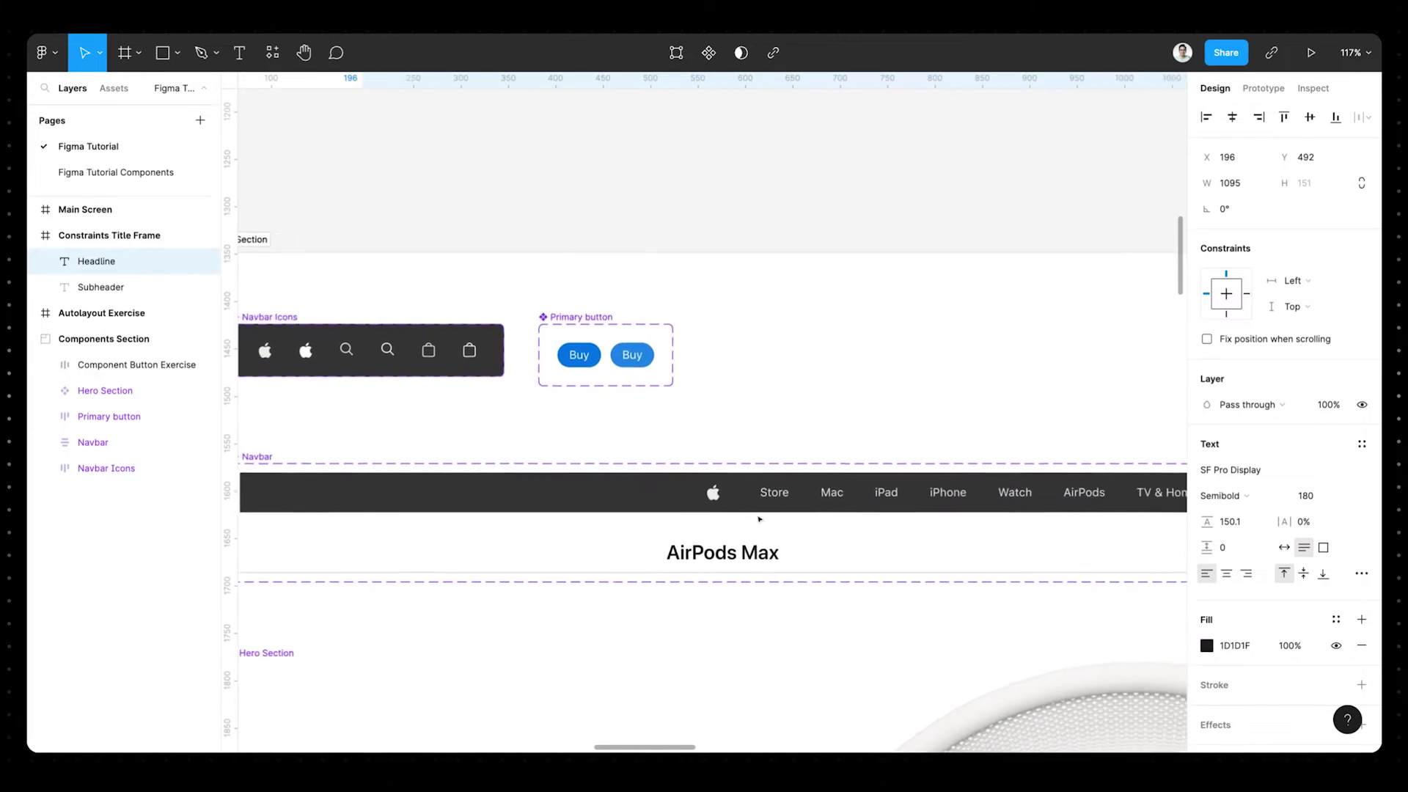
pyautogui.scroll(-5, 783, 532)
pyautogui.scroll(-3, 782, 531)
pyautogui.hscroll(2, 782, 531)
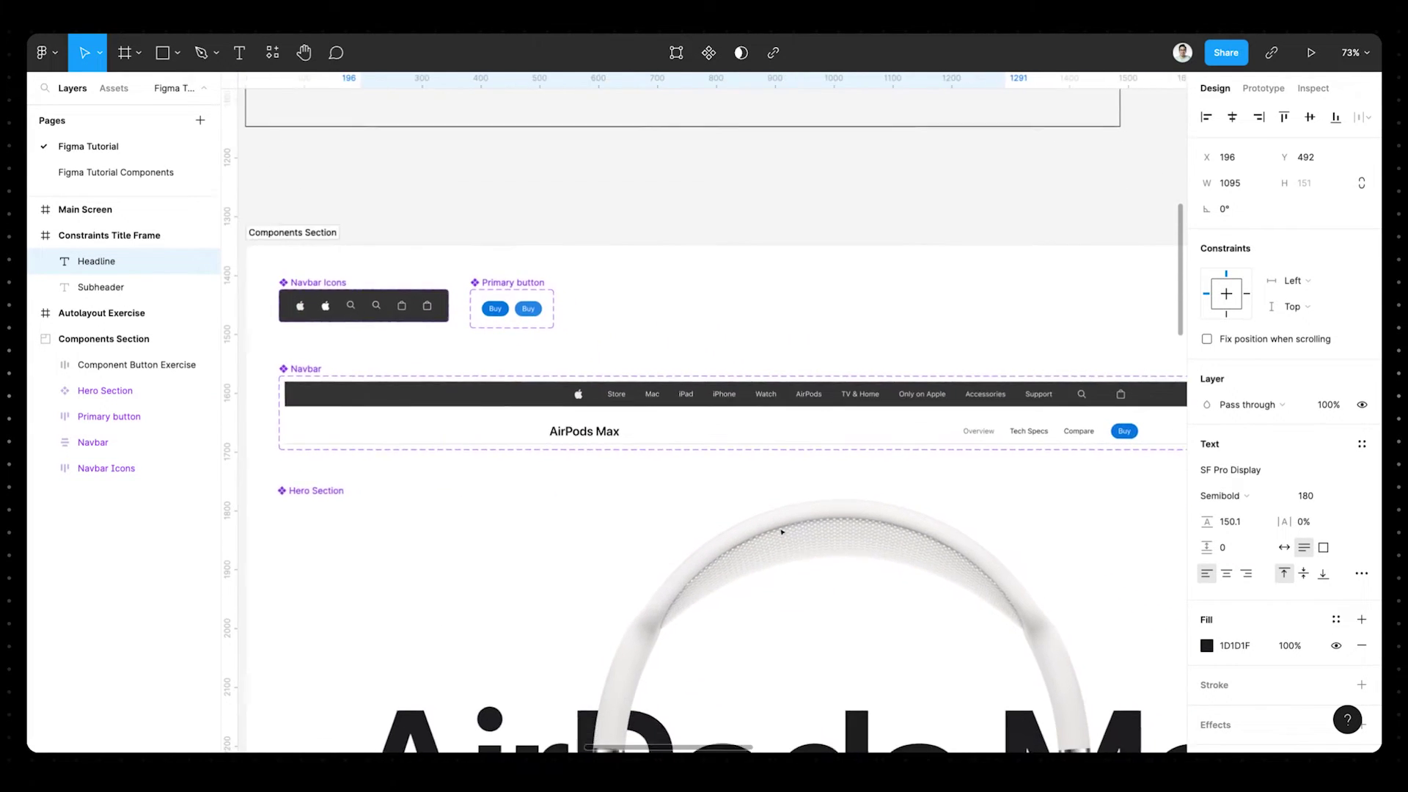
pyautogui.scroll(-2, 754, 497)
pyautogui.scroll(-5, 754, 497)
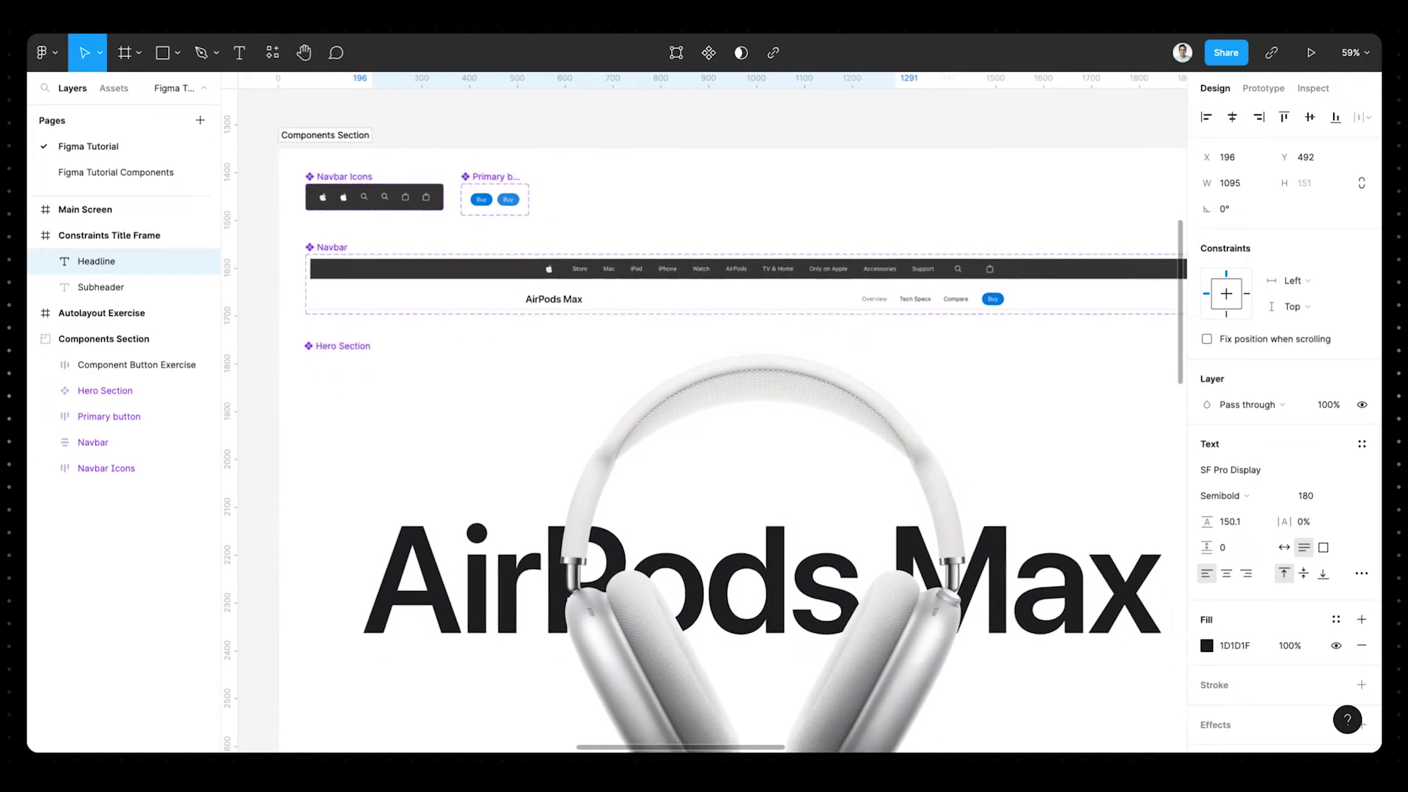
pyautogui.scroll(-5, 754, 497)
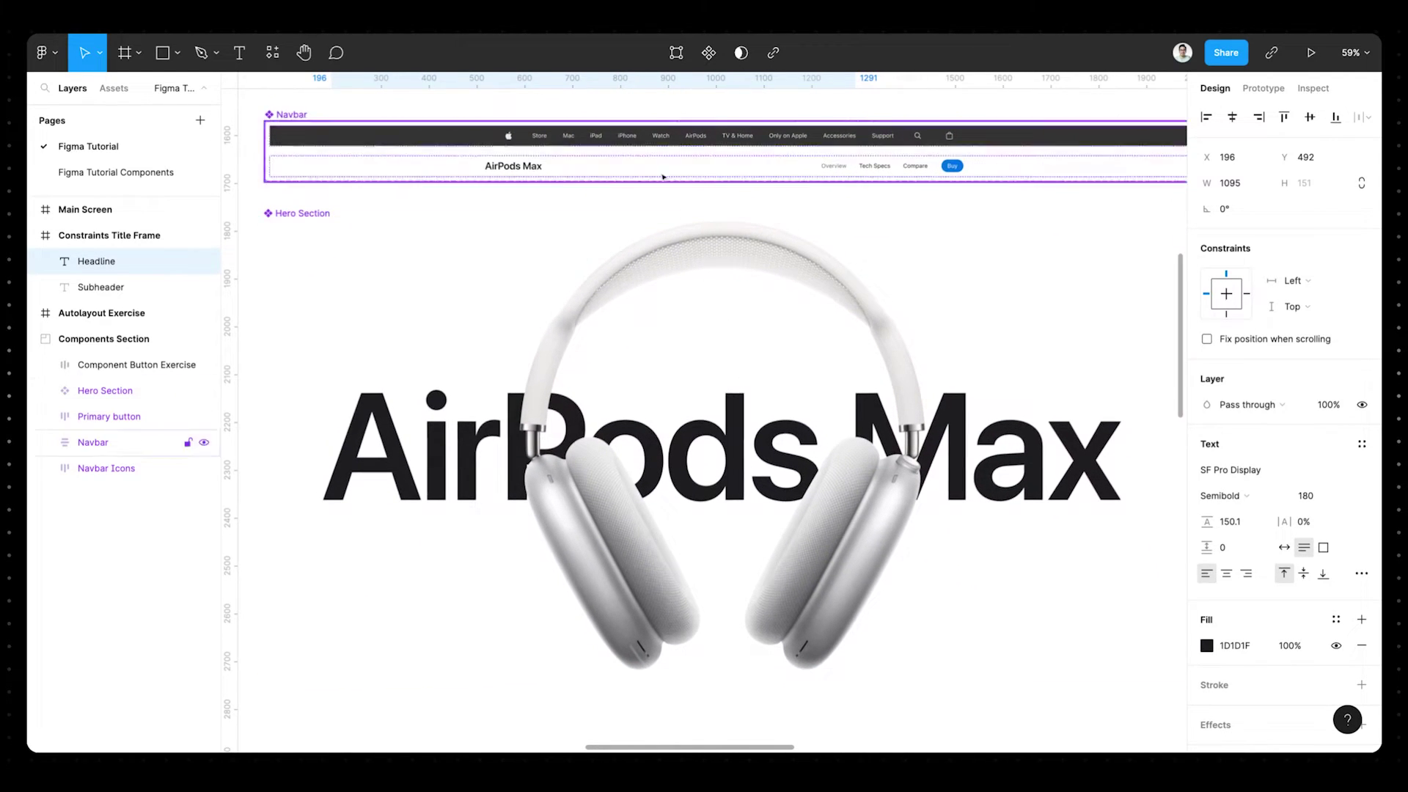
pyautogui.scroll(-5, 648, 403)
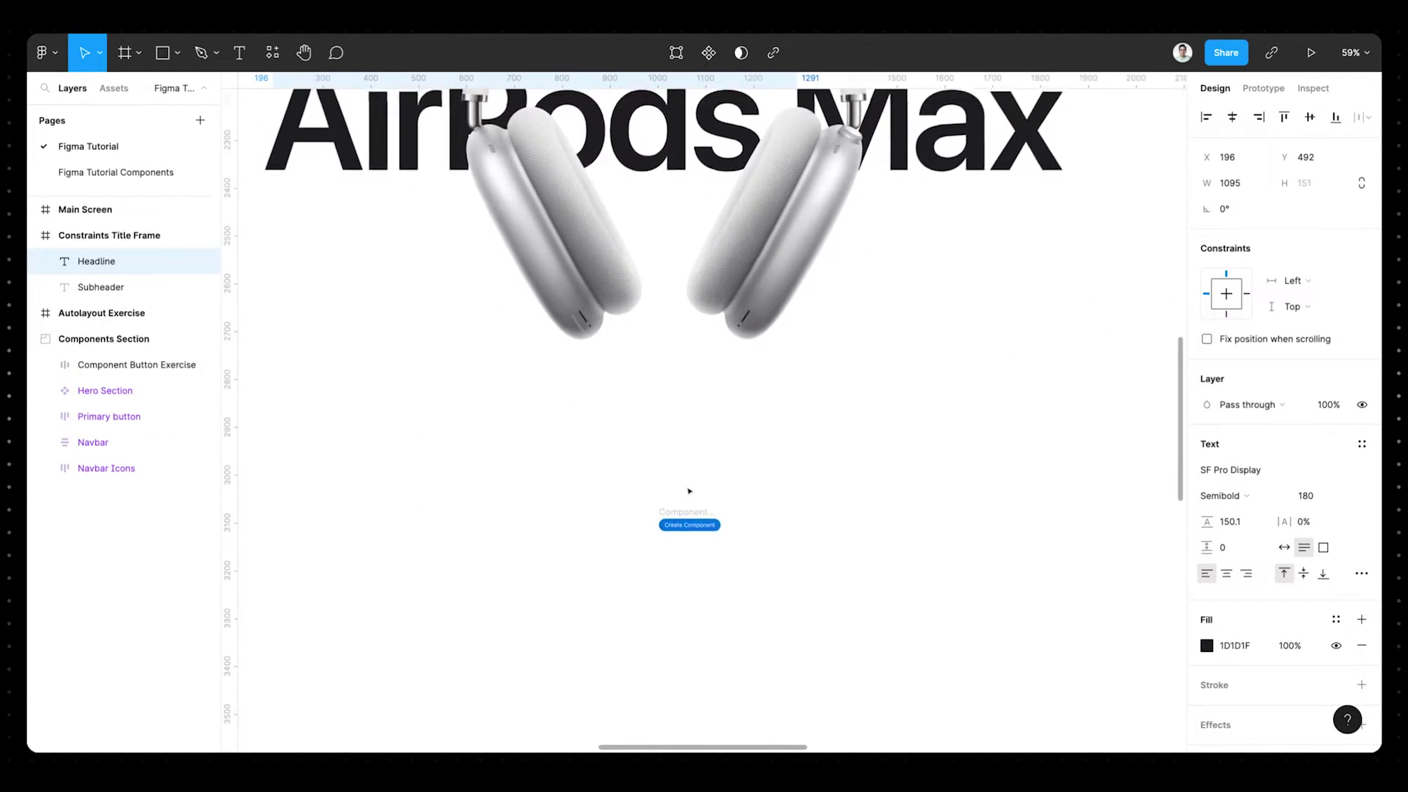
# - Turn the blue "Create Component" button frame in the Components Section into a component
pyautogui.scroll(3, 688, 506)
pyautogui.scroll(-3, 682, 418)
pyautogui.hscroll(-2, 603, 340)
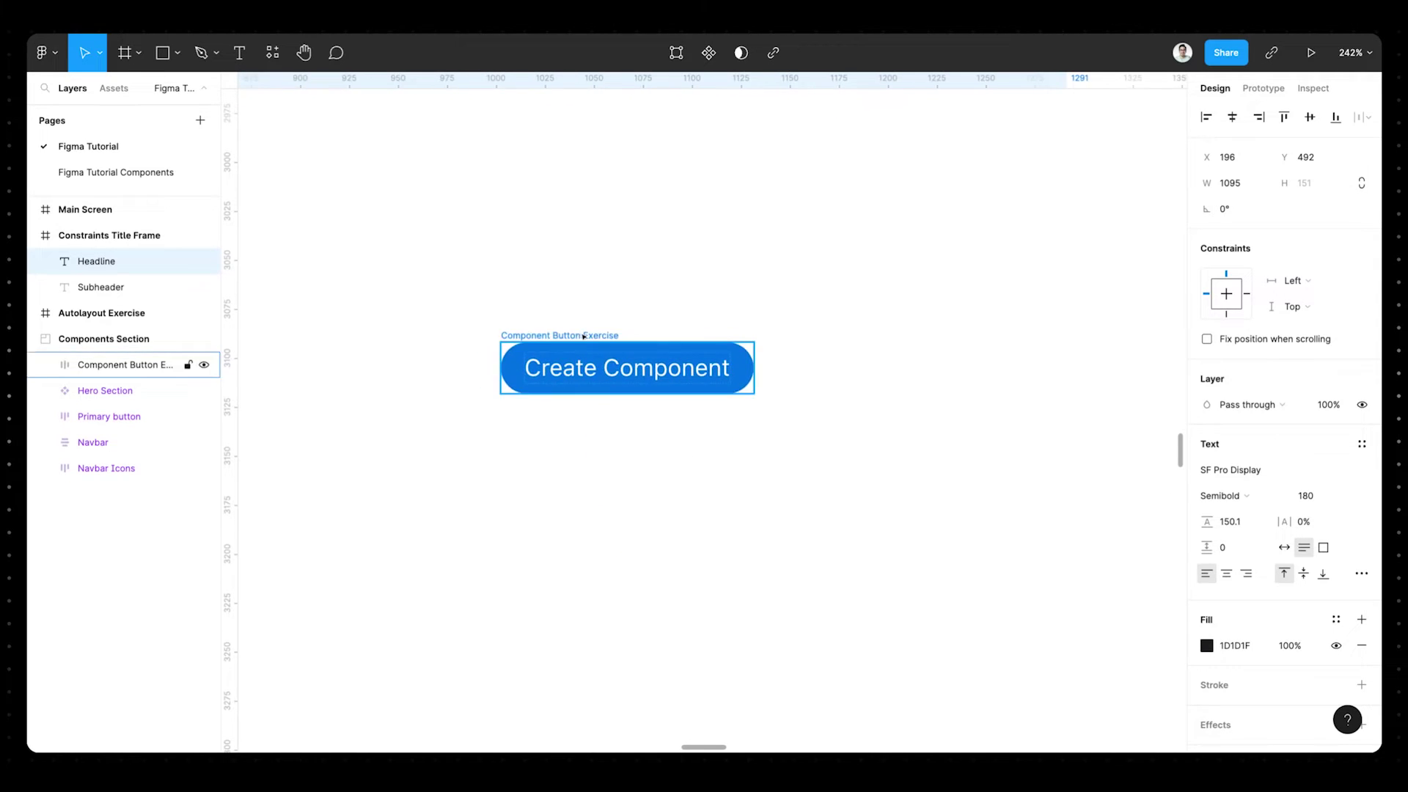
pyautogui.click(525, 339)
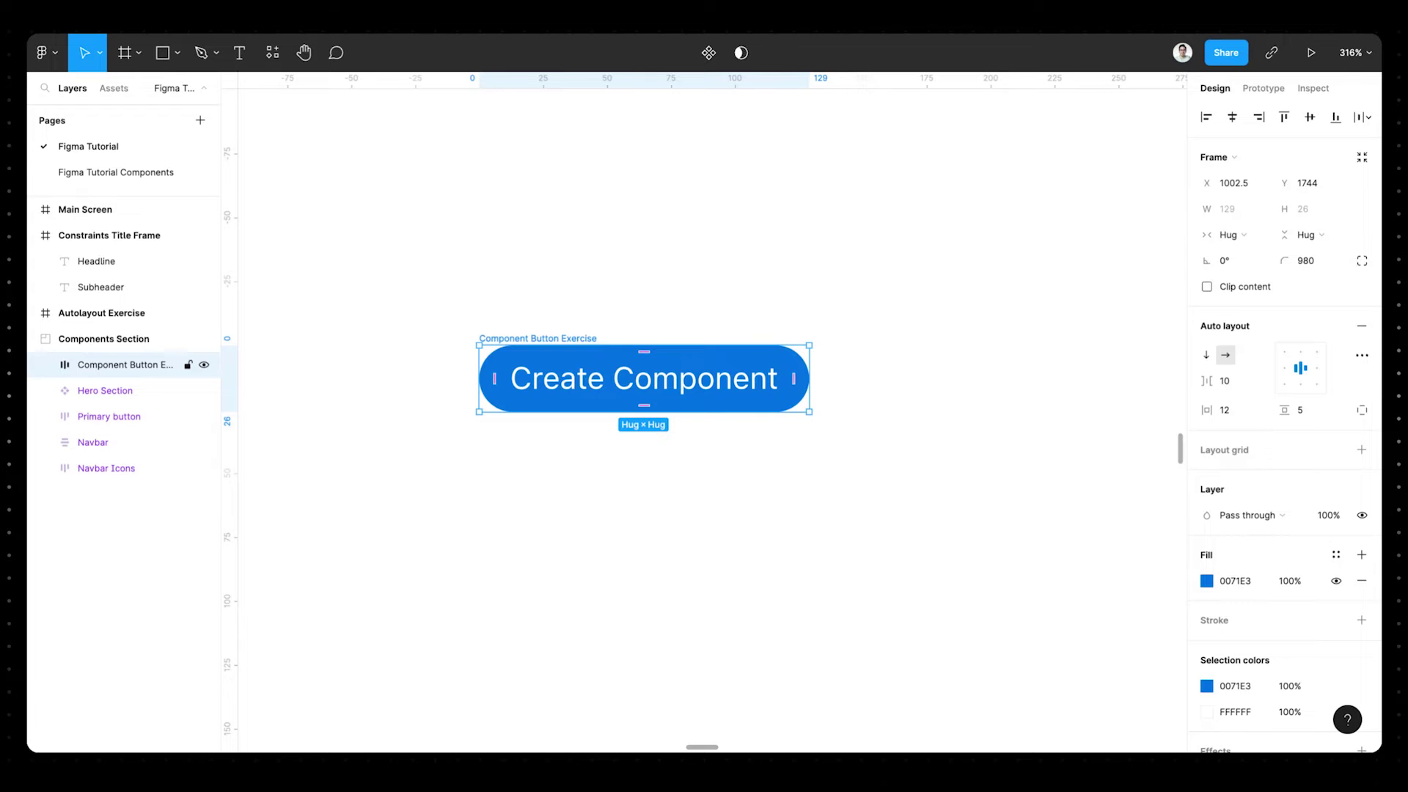
pyautogui.hotkey('ctrl', 'alt', 'k')
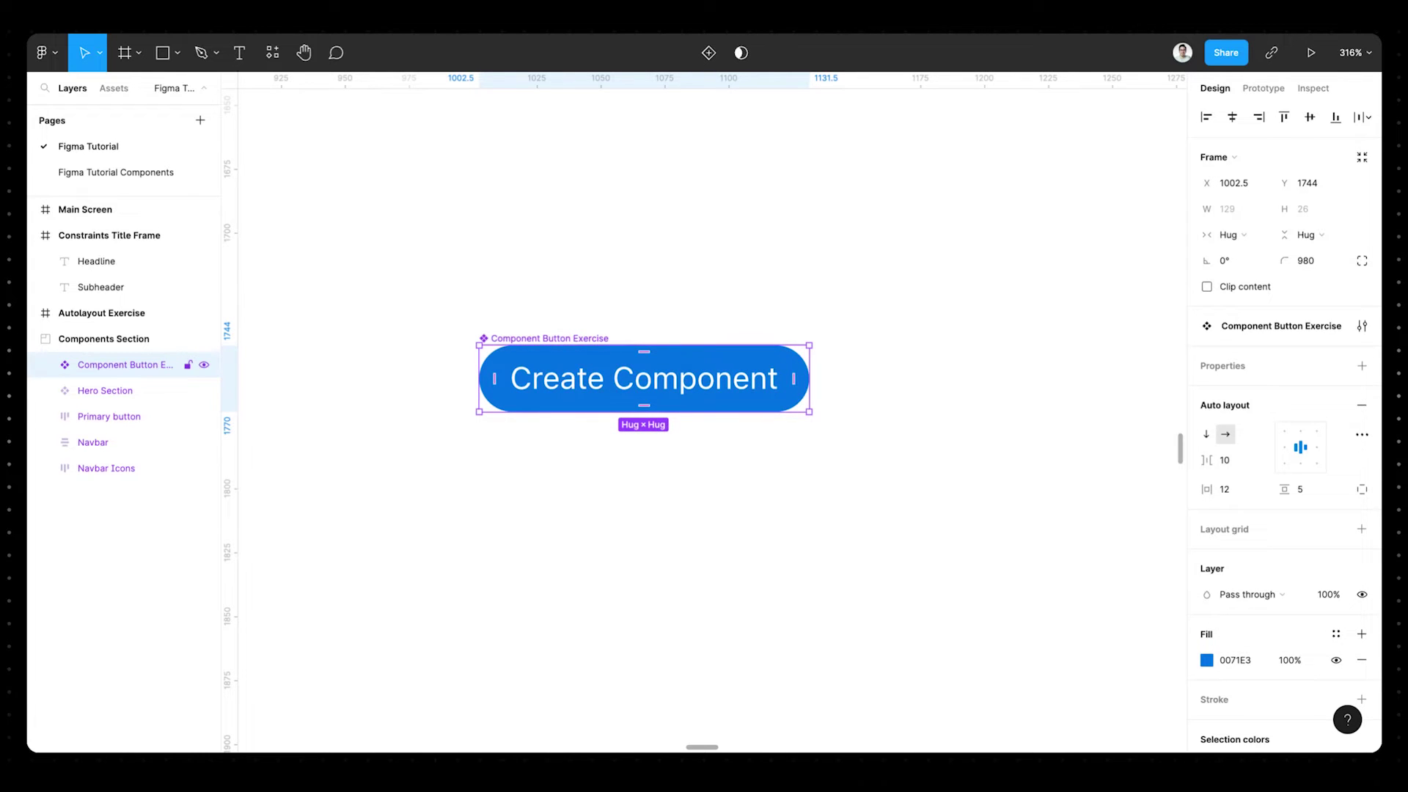
# - Make two instances of the button component, placing the main component above and the instances side by side below it
pyautogui.hotkey('ctrl', 'v')
pyautogui.moveTo(541, 339); pyautogui.dragTo(541, 217)
pyautogui.moveTo(604, 356); pyautogui.dragTo(537, 359)
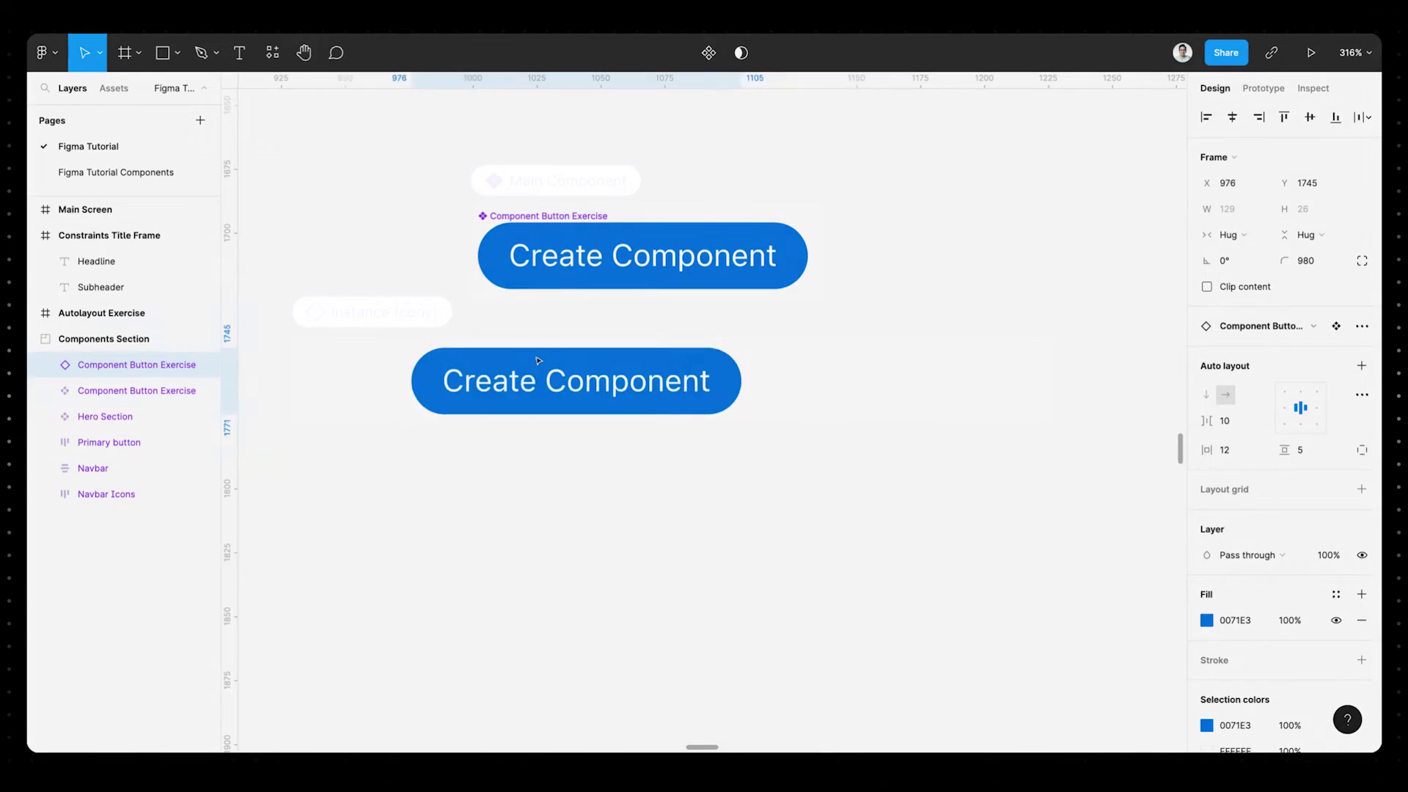
pyautogui.hotkey('ctrl', 'v')
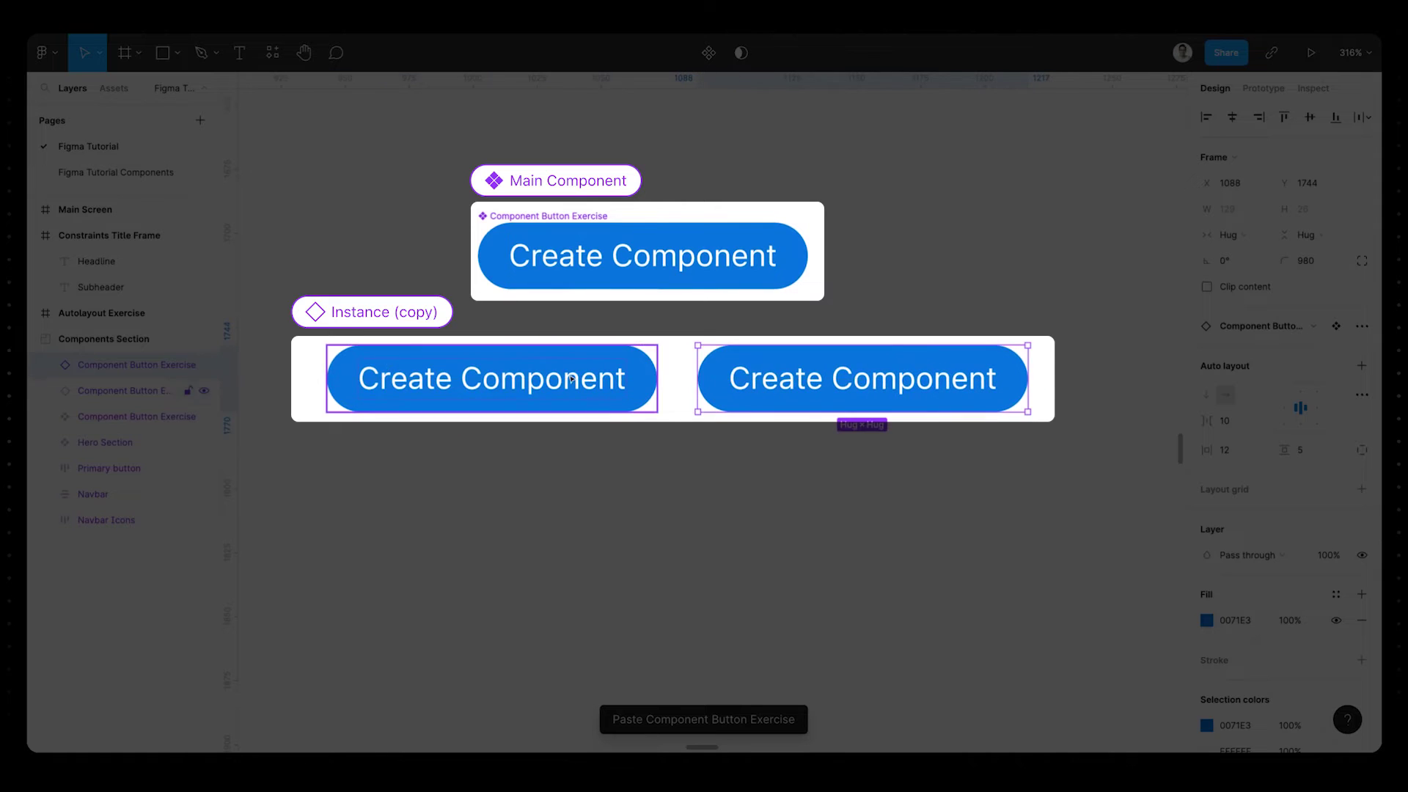
pyautogui.keyDown('shift'); pyautogui.click(571, 378); pyautogui.keyUp('shift')
pyautogui.moveTo(572, 379); pyautogui.dragTo(539, 373)
# - Change the main component's fill to a lighter blue and override the left instance's fill with 000000
pyautogui.click(548, 265)
pyautogui.scroll(-3, 1248, 440)
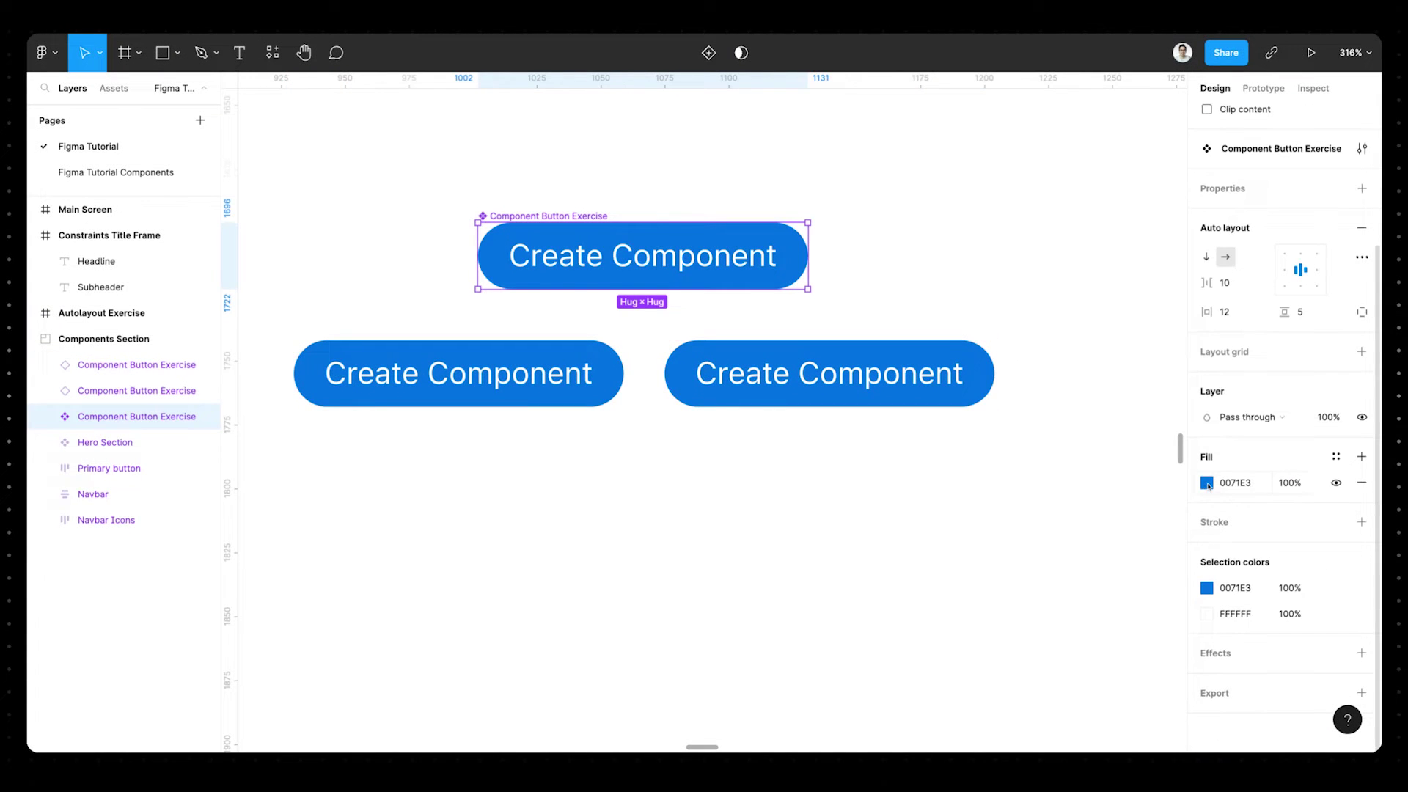
pyautogui.click(1207, 482)
pyautogui.click(1136, 416)
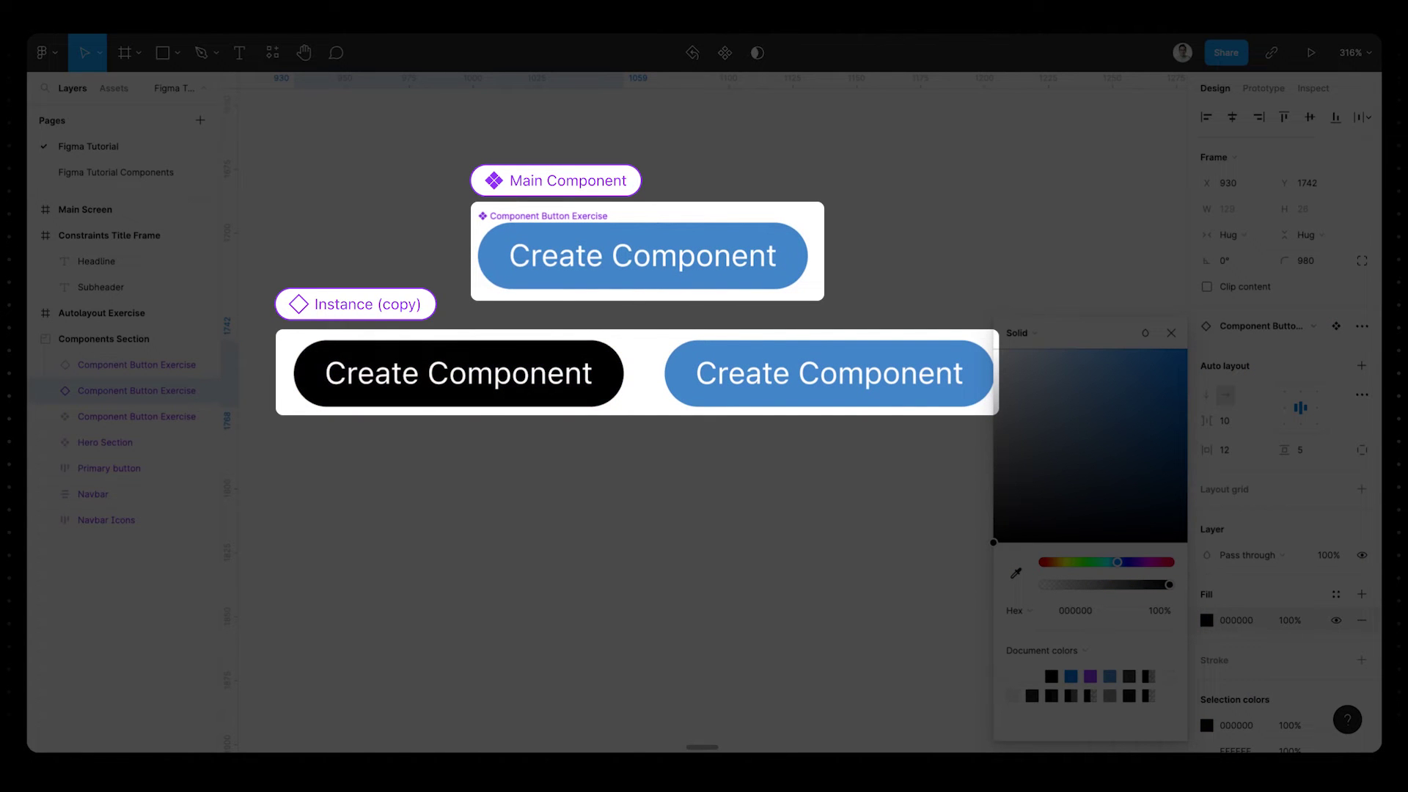
# - Add a Variant property to the main button component, apply auto layout to the component set and add a second variant
pyautogui.click(498, 216)
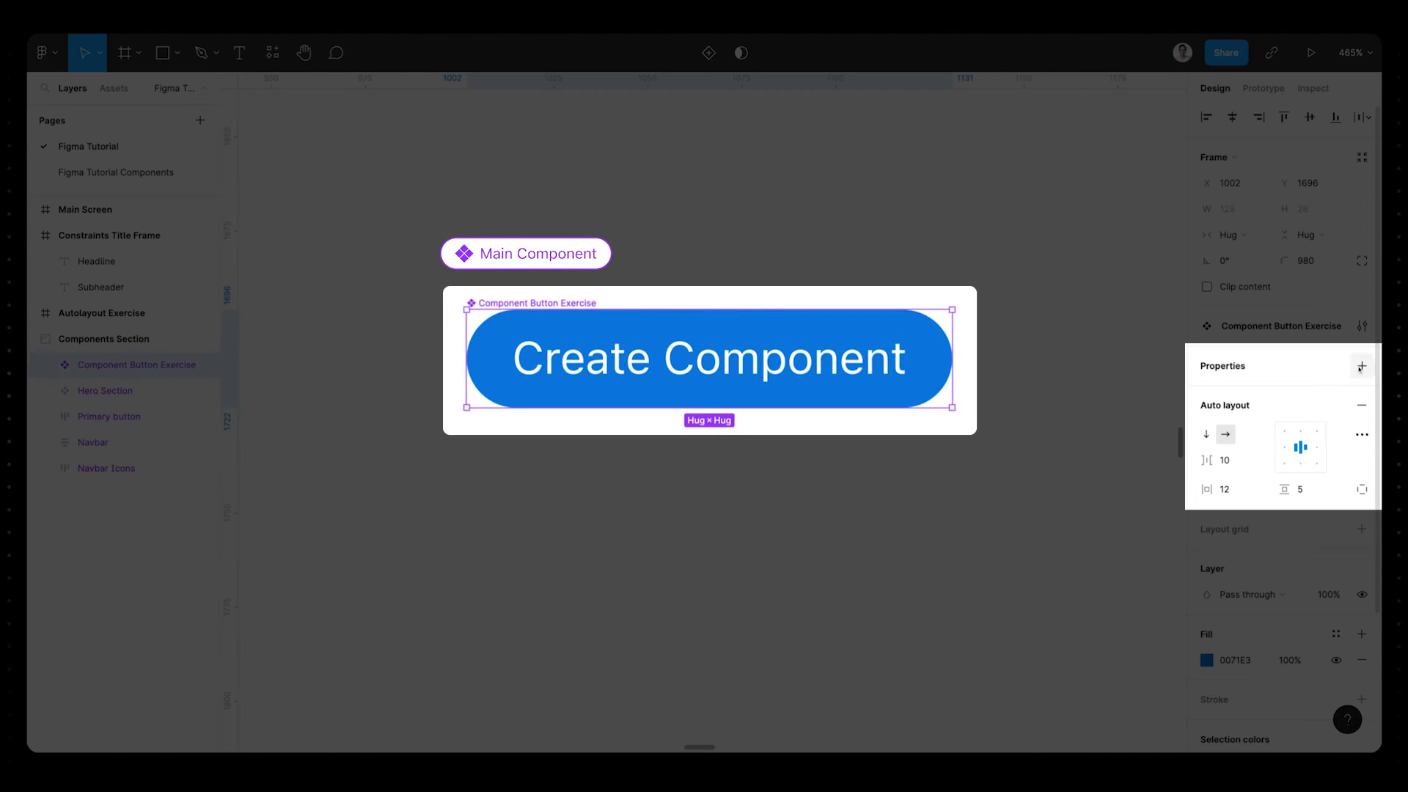
pyautogui.click(1360, 367)
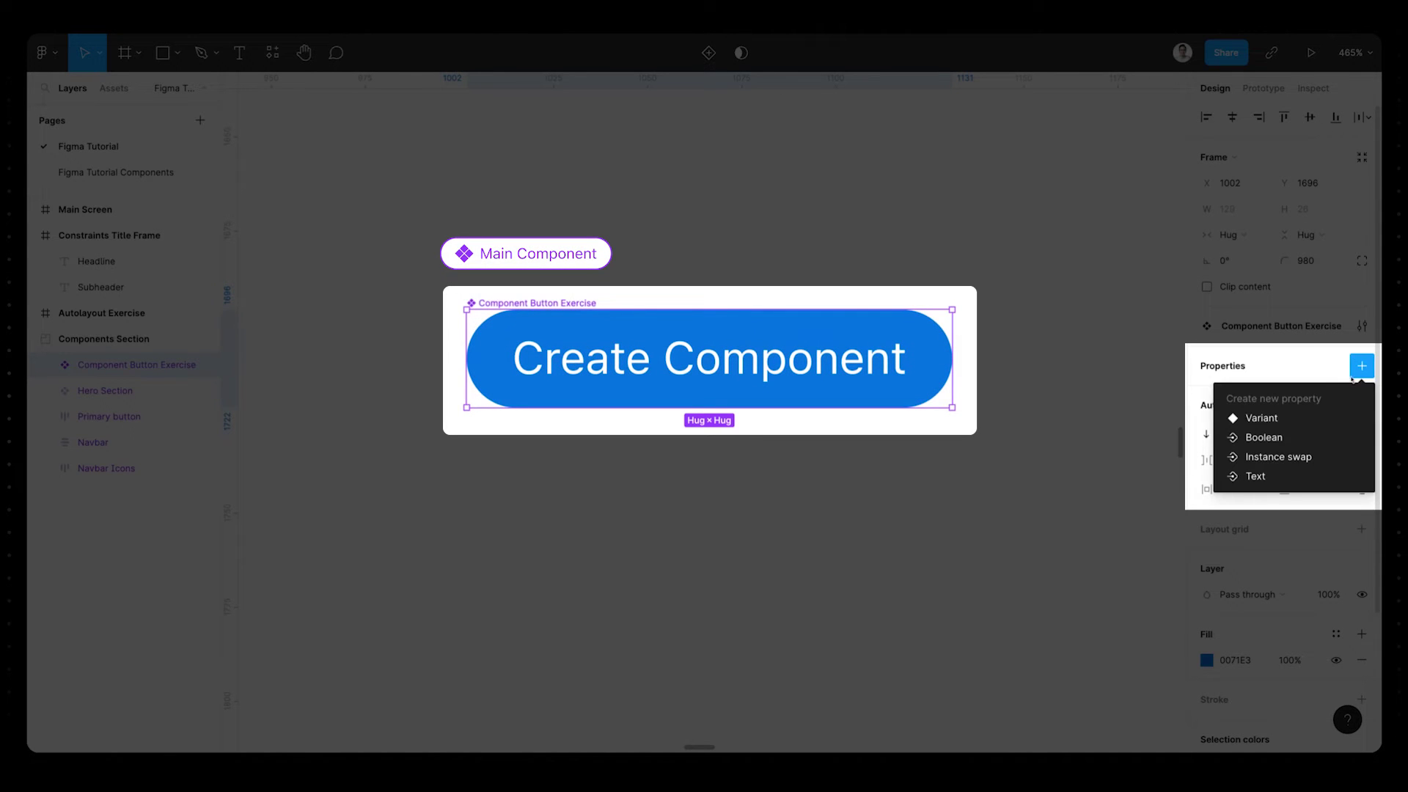
pyautogui.click(1313, 418)
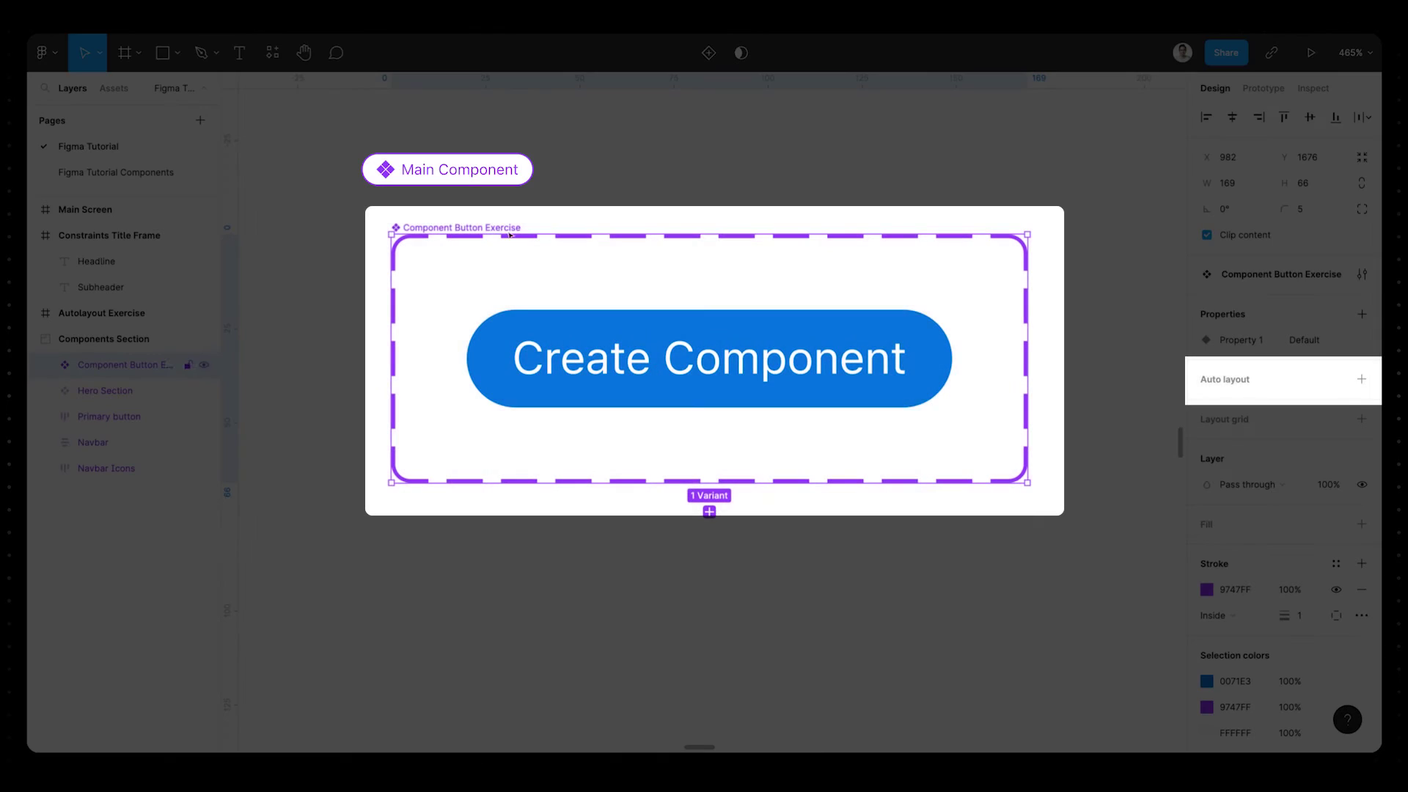
pyautogui.hotkey('shift', 'a')
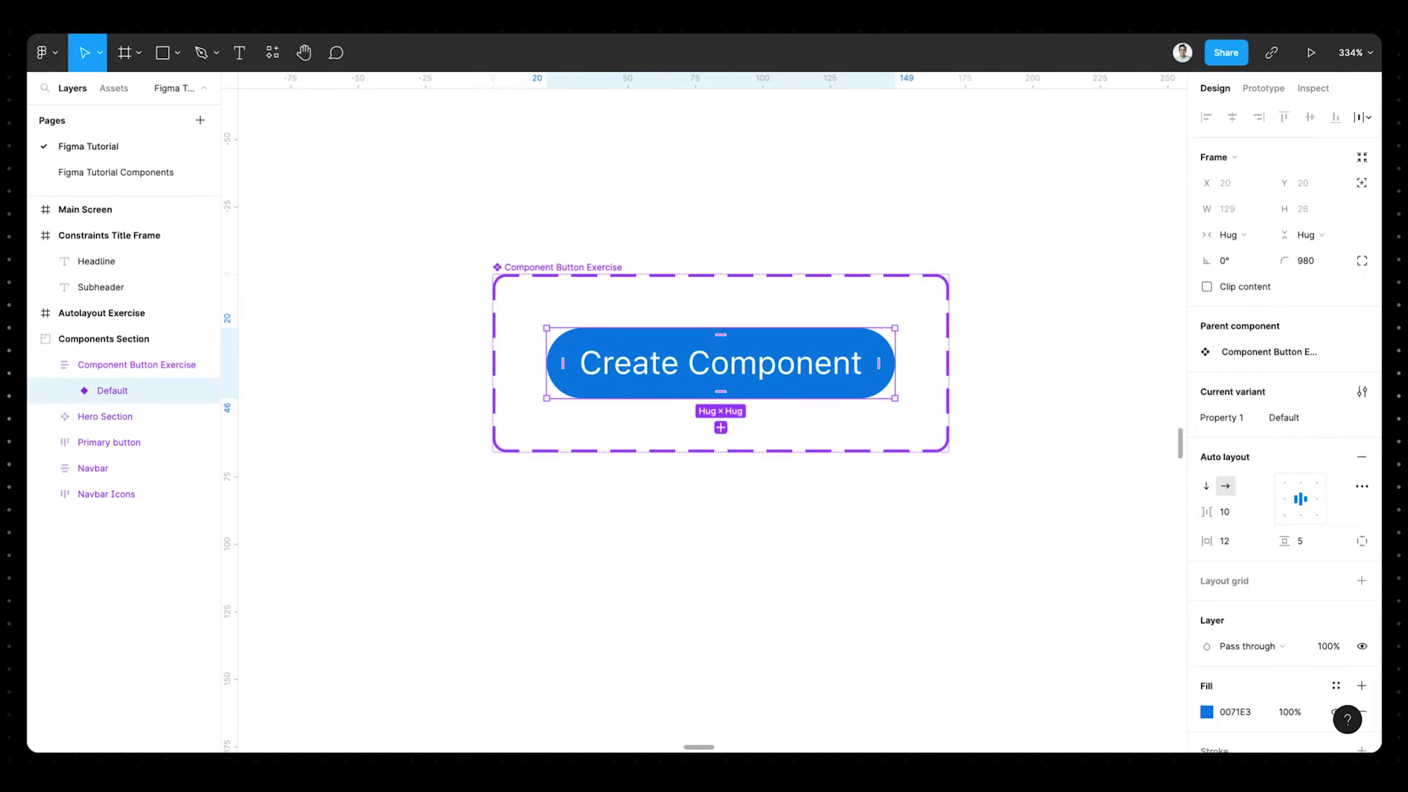
pyautogui.click(720, 421)
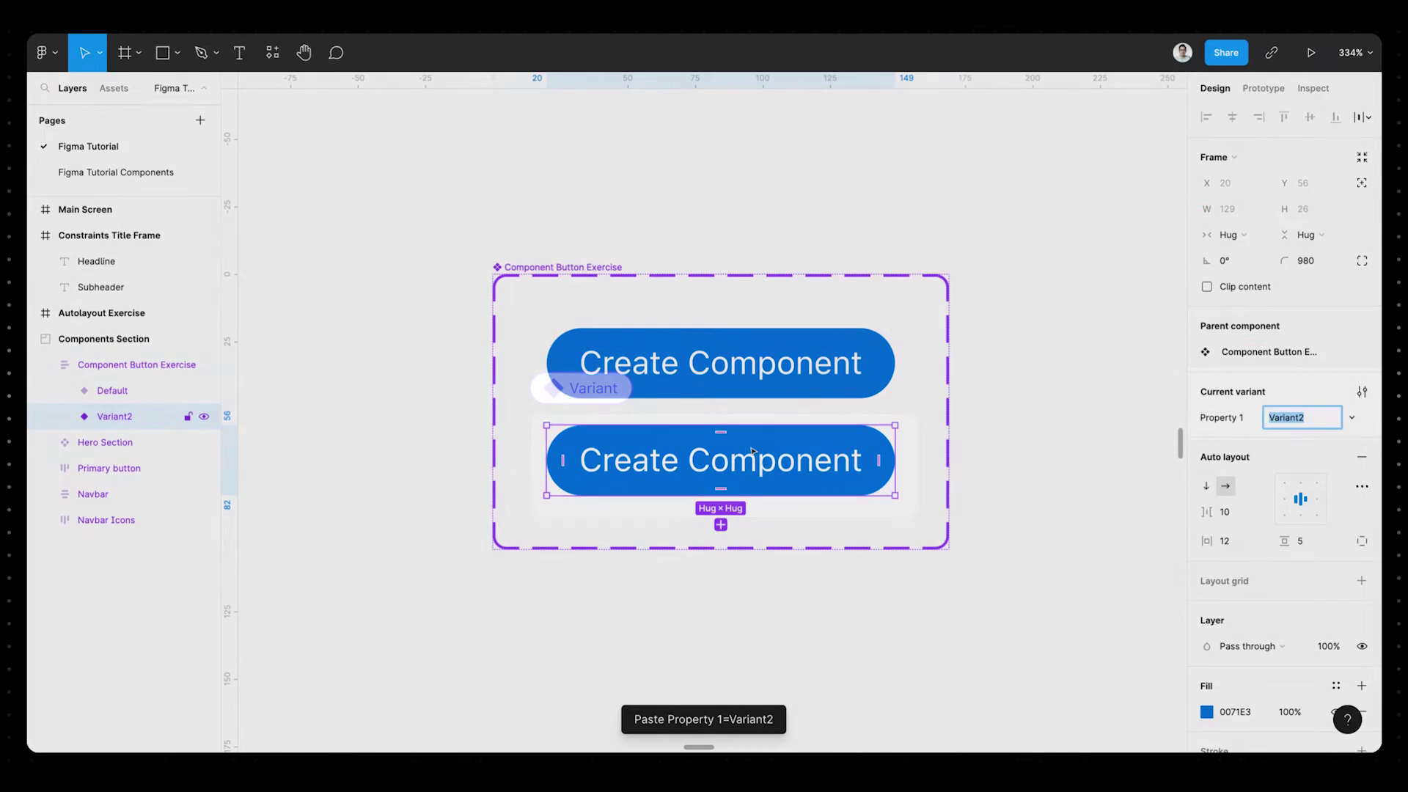
# - Name the second variant Hover and set its layer opacity to 90%
pyautogui.write('Hover')
pyautogui.press('Return')
pyautogui.scroll(-3, 1305, 459)
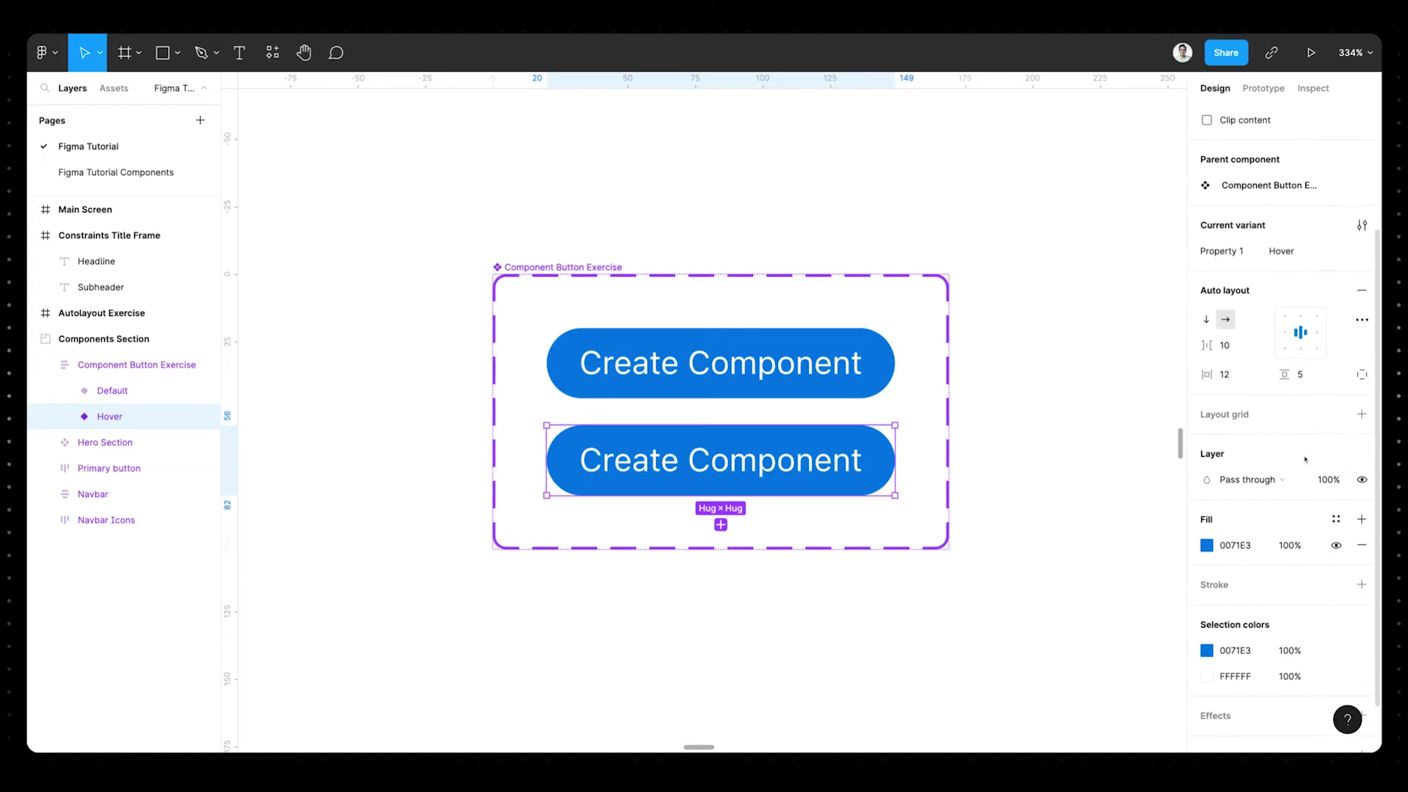
pyautogui.press('Return')
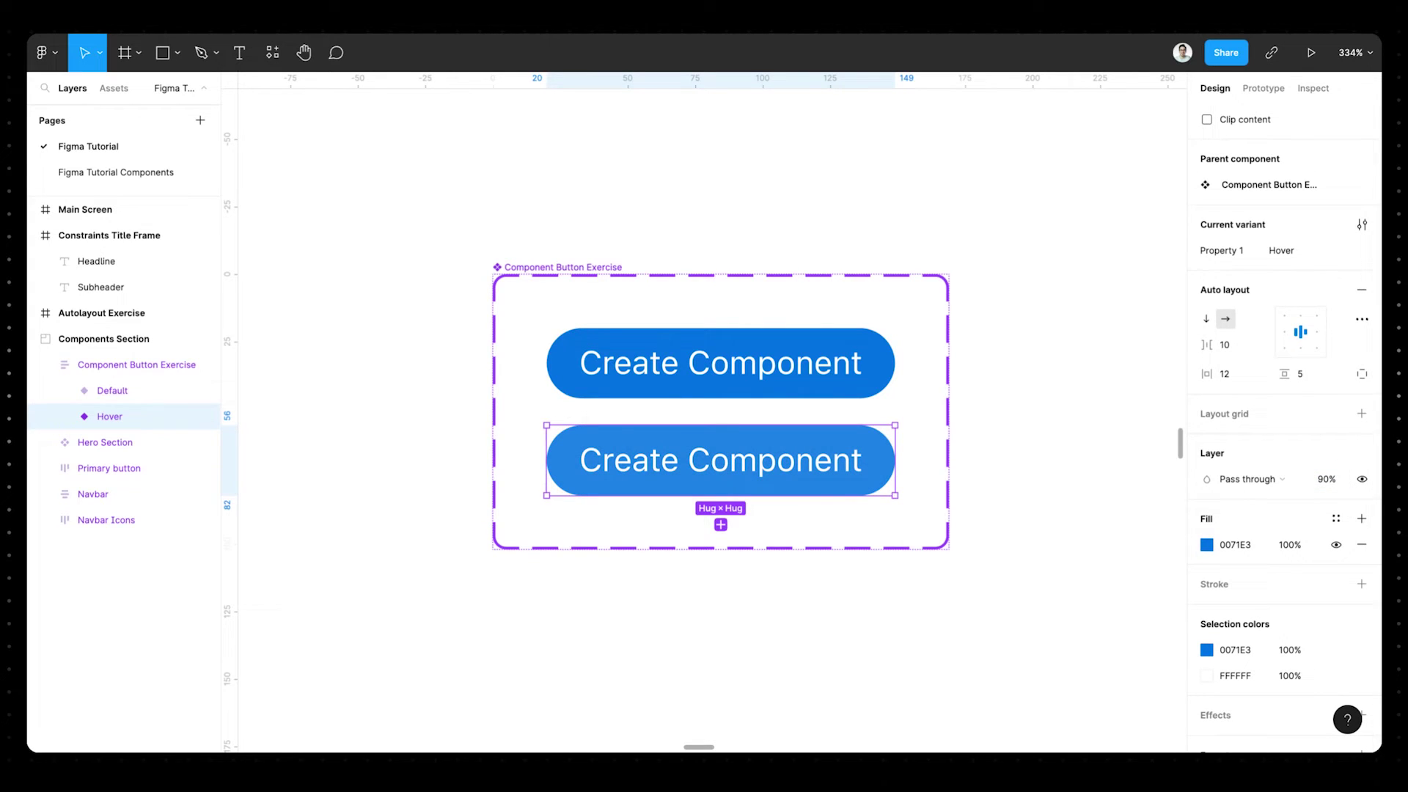
# - Connect the Default variant to the Hover variant with a While hovering prototype interaction
pyautogui.click(1272, 96)
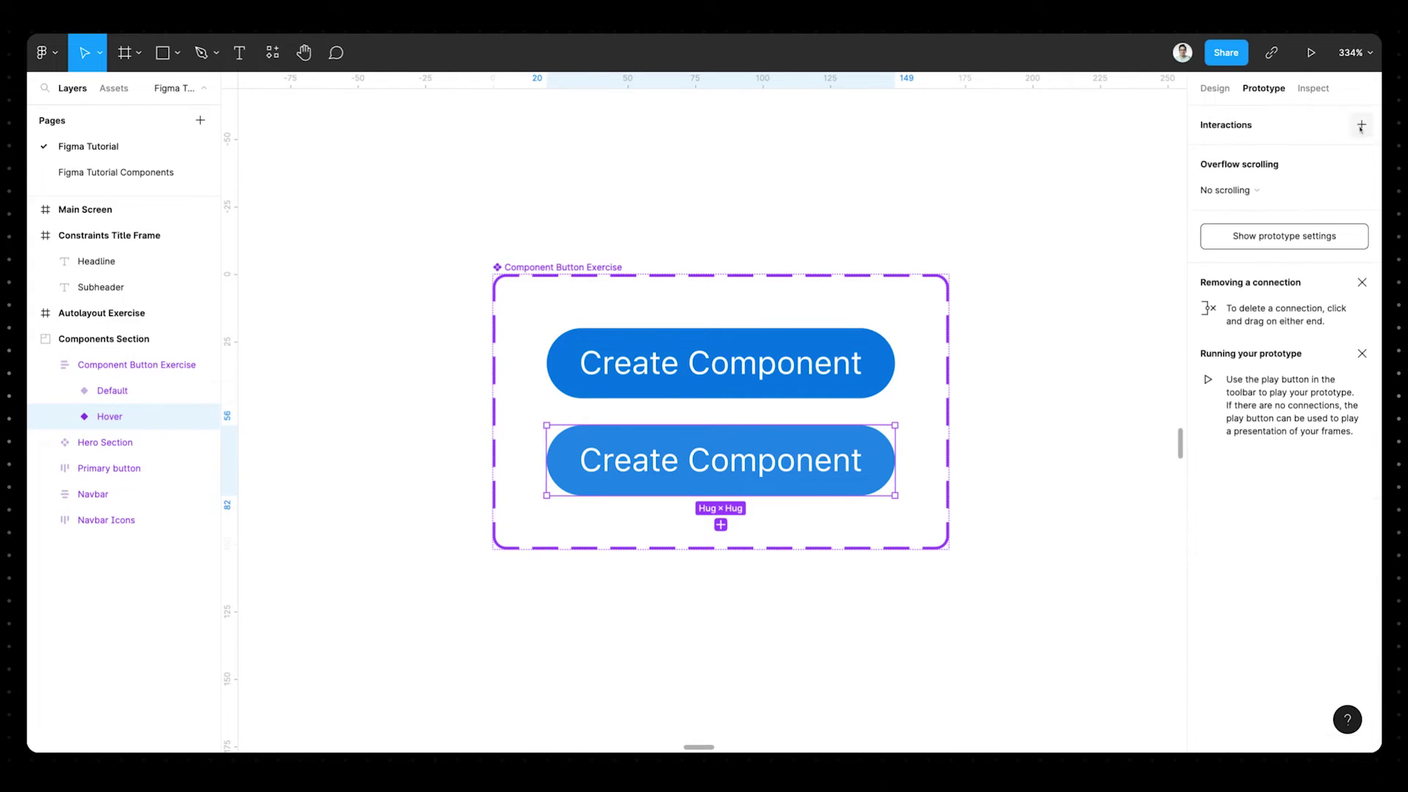
pyautogui.click(802, 349)
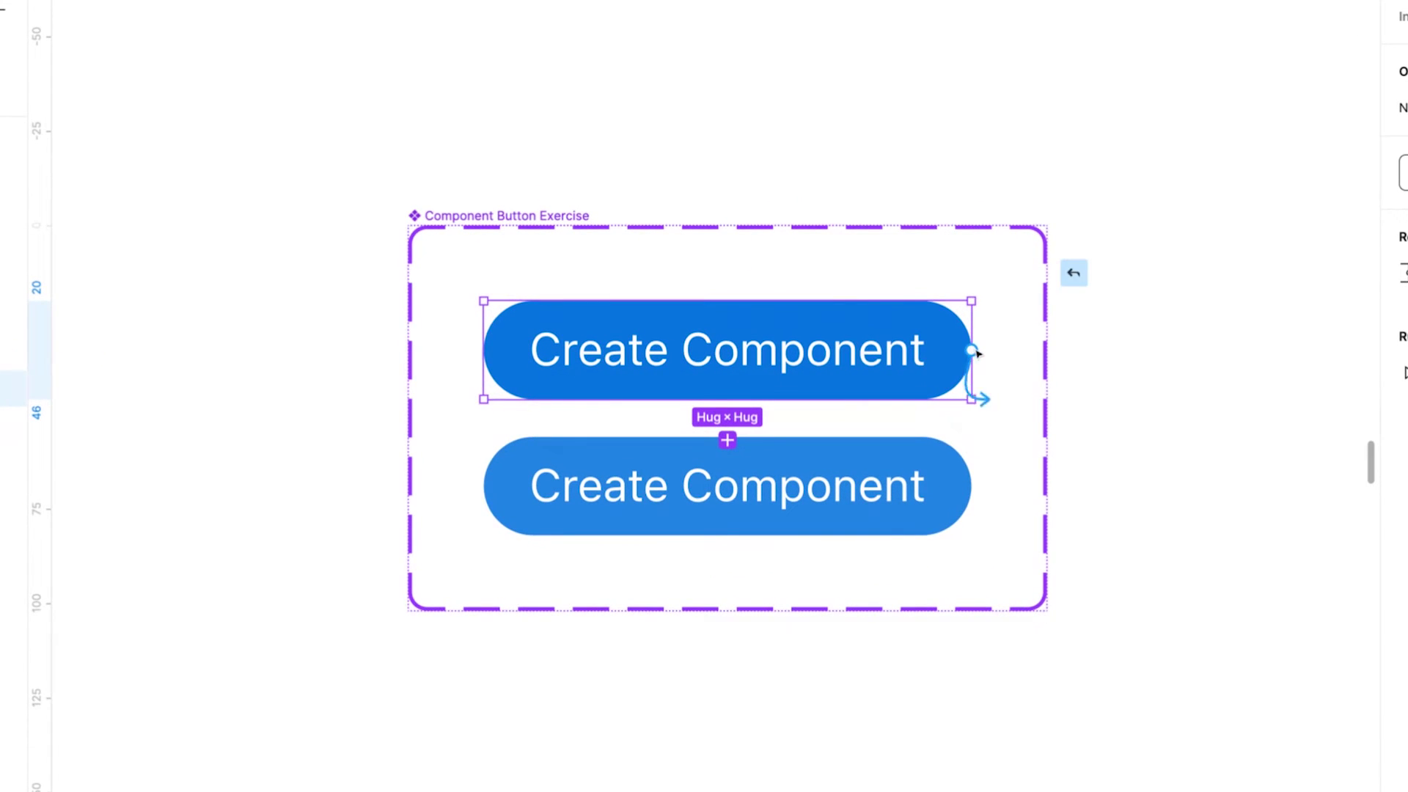
pyautogui.moveTo(727, 440); pyautogui.dragTo(727, 440)
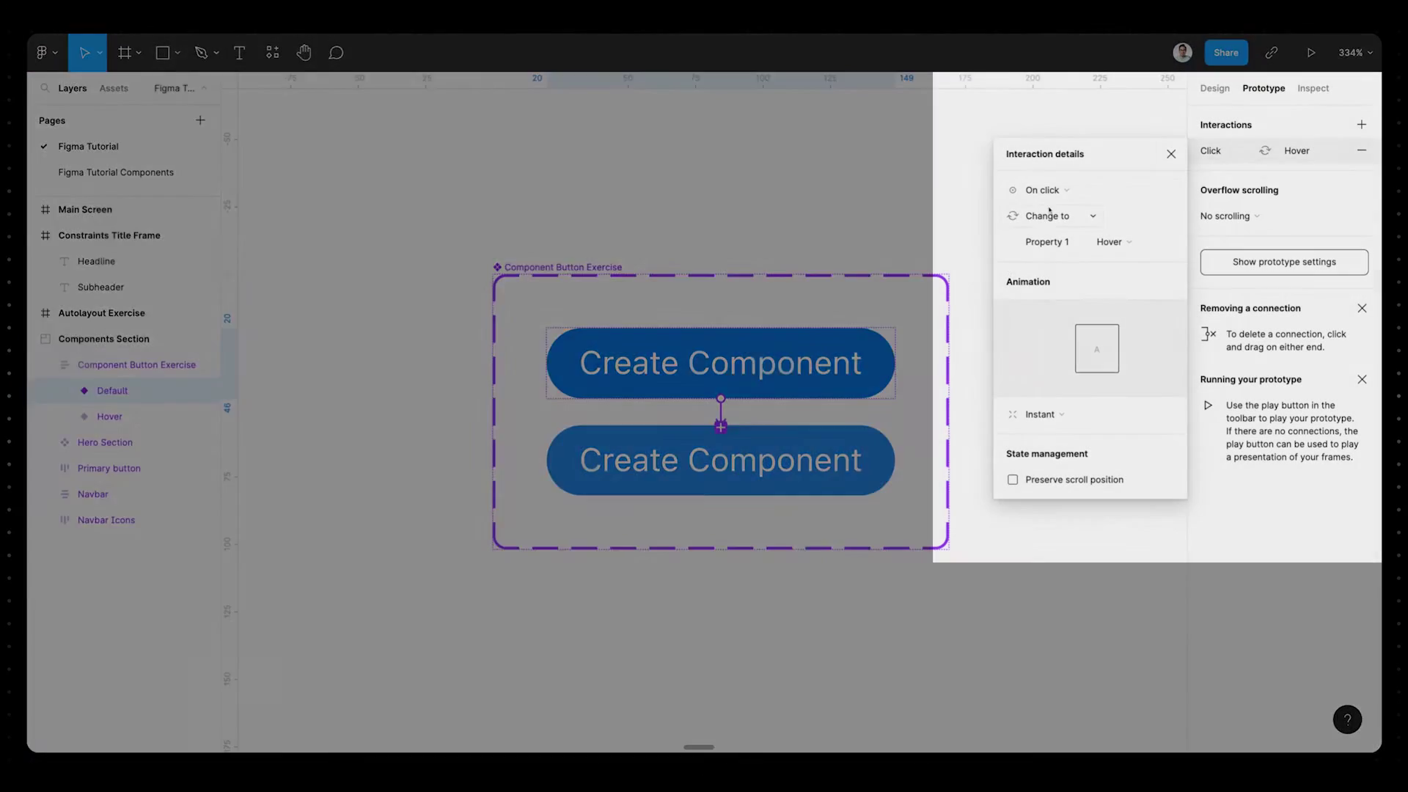
pyautogui.click(1054, 190)
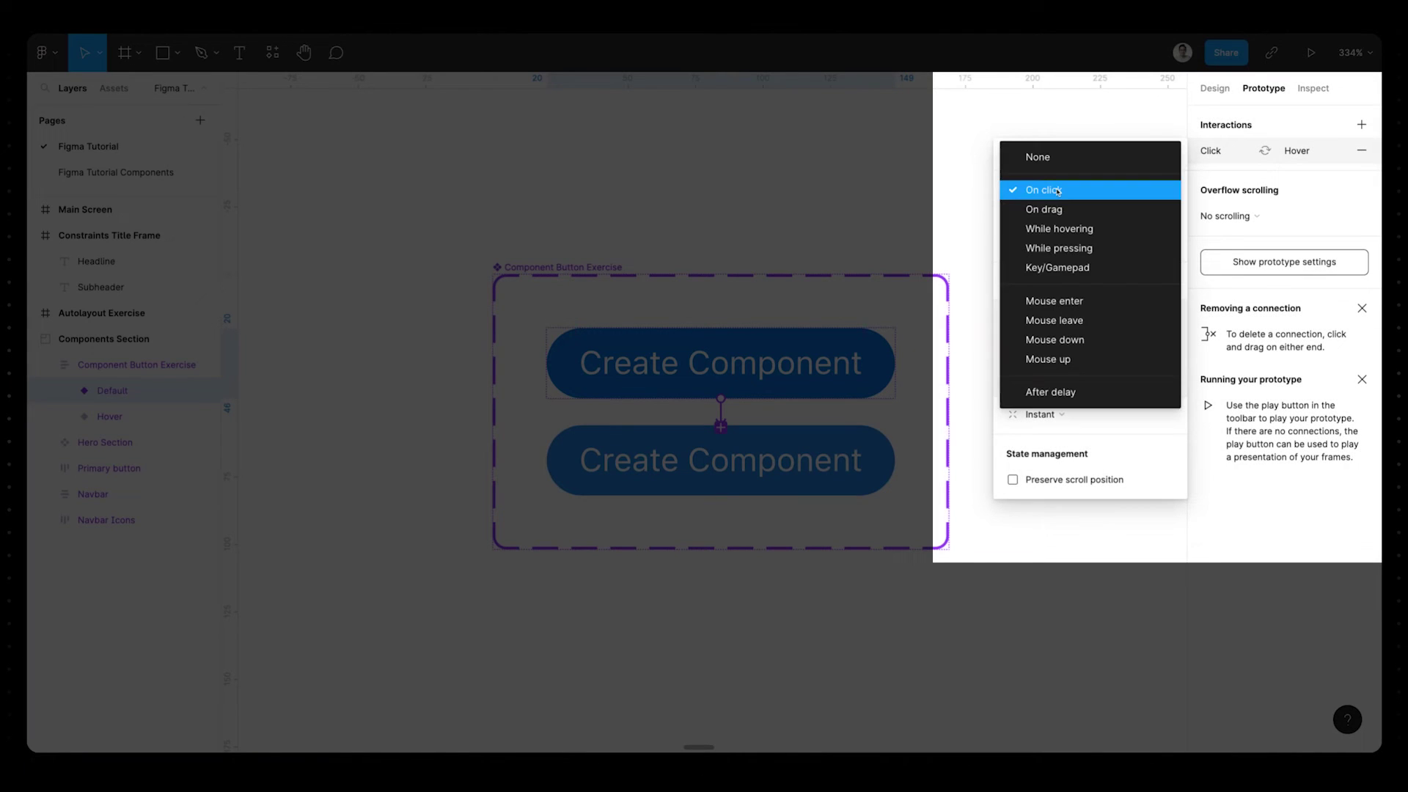
pyautogui.click(1060, 230)
# - Set the hover interaction's animation to Dissolve with a duration of 150ms and close its details
pyautogui.click(1065, 414)
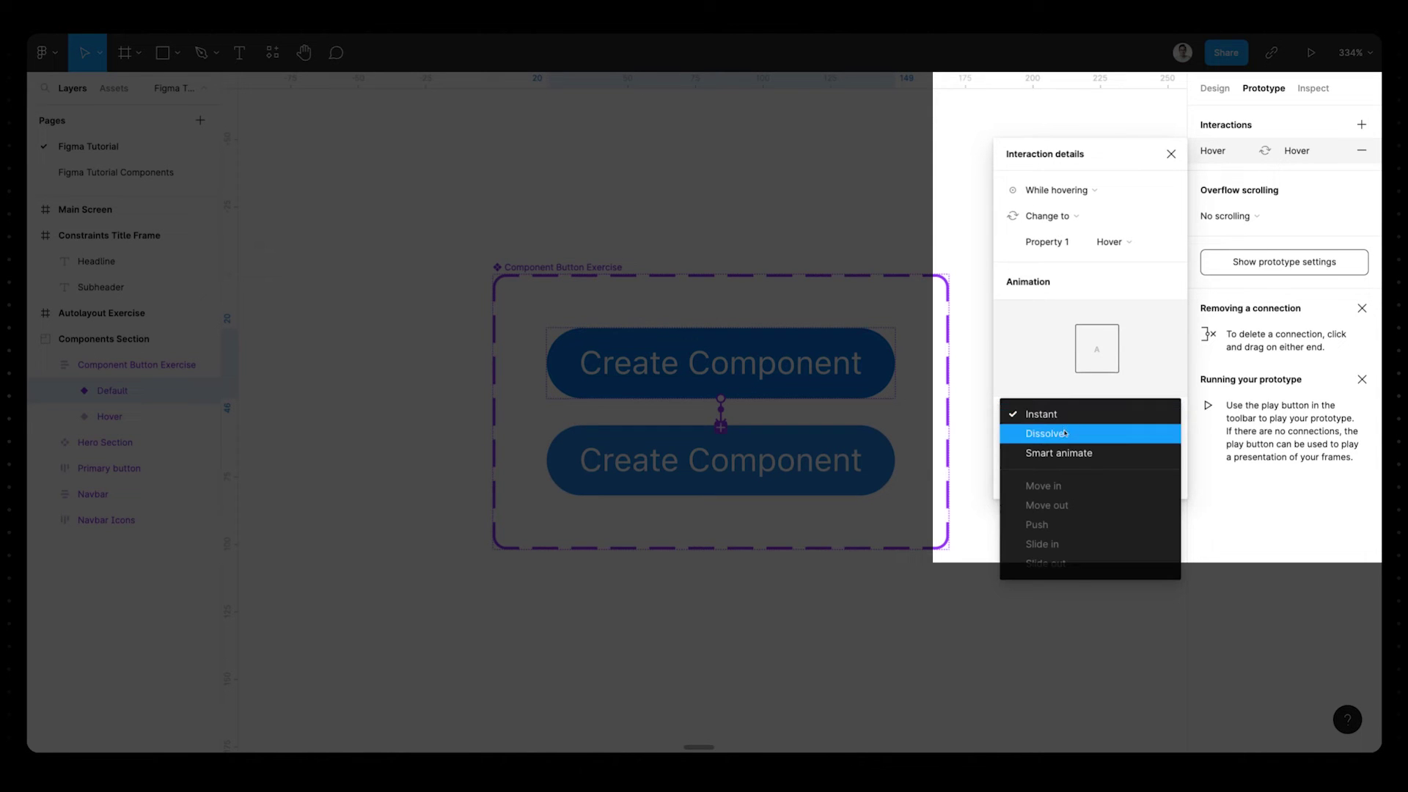
pyautogui.click(1065, 433)
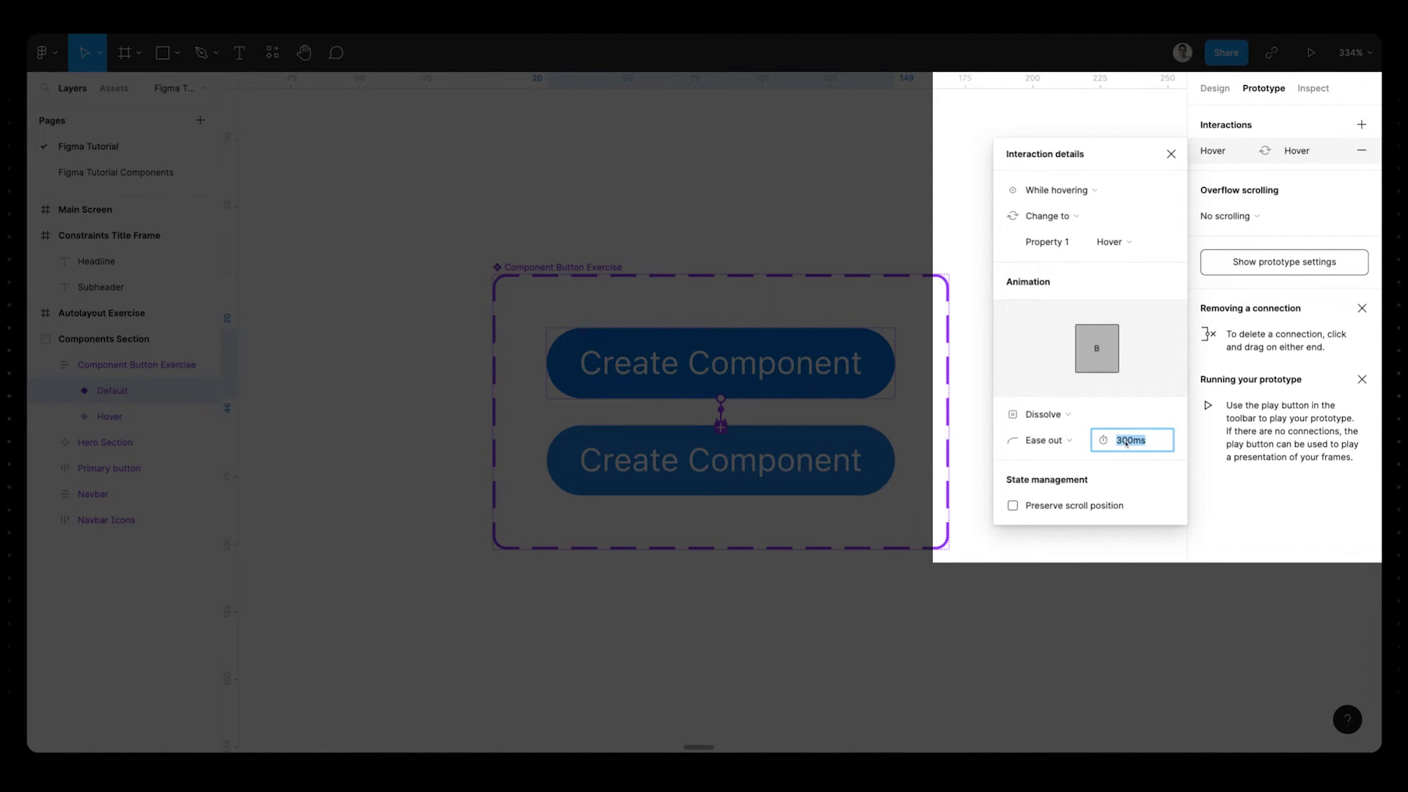
pyautogui.press('Return')
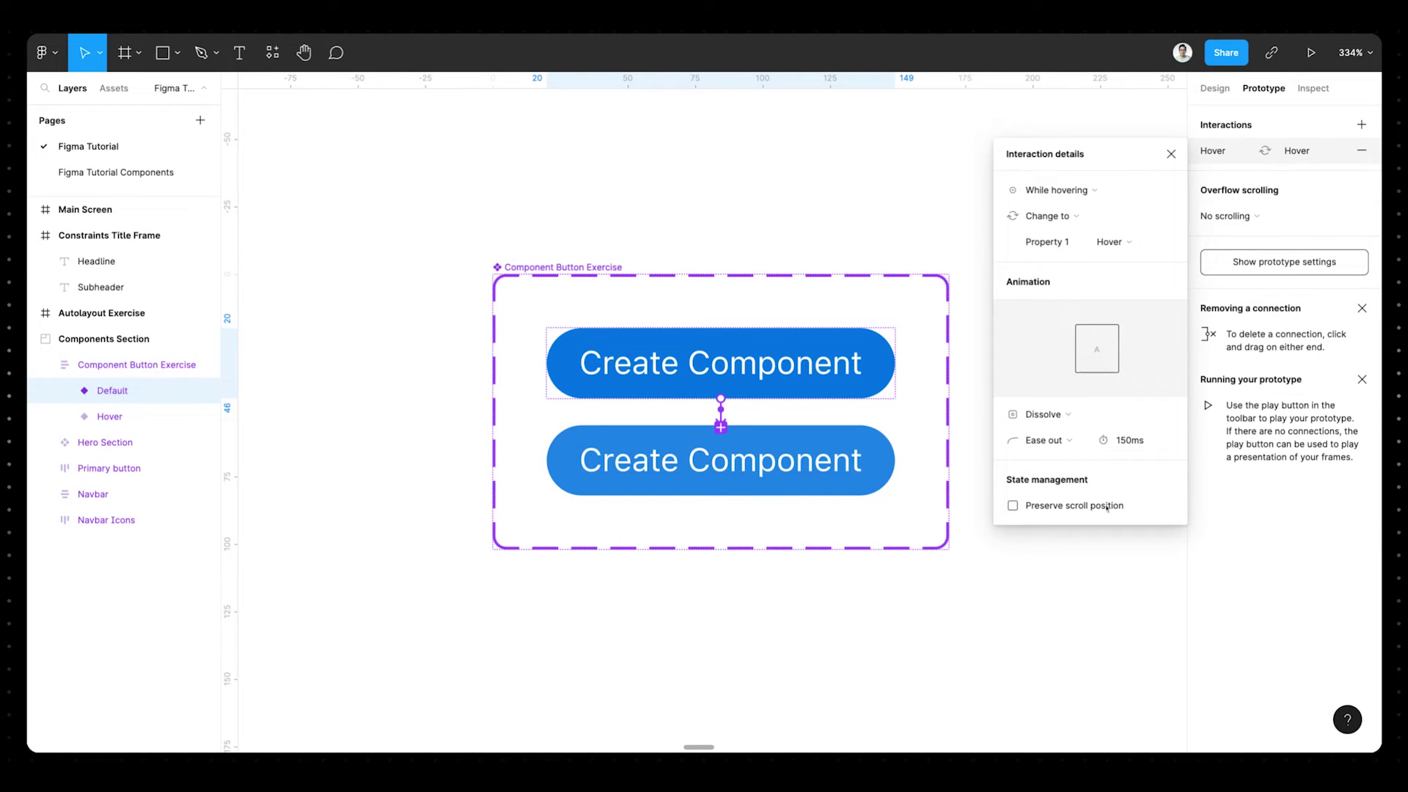
pyautogui.click(1076, 584)
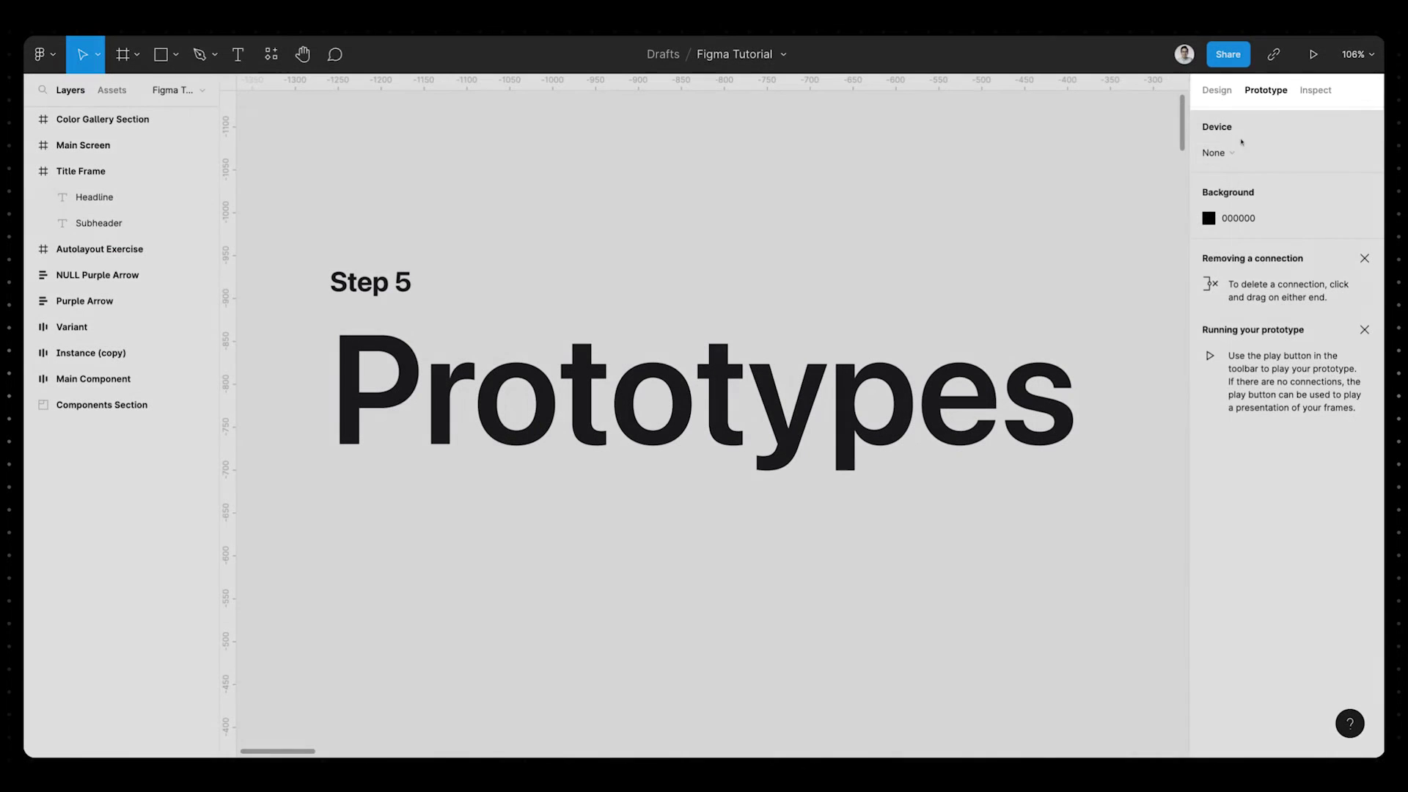
# - Set the page's prototype device to a custom size of 1920 × 1080
pyautogui.click(1236, 152)
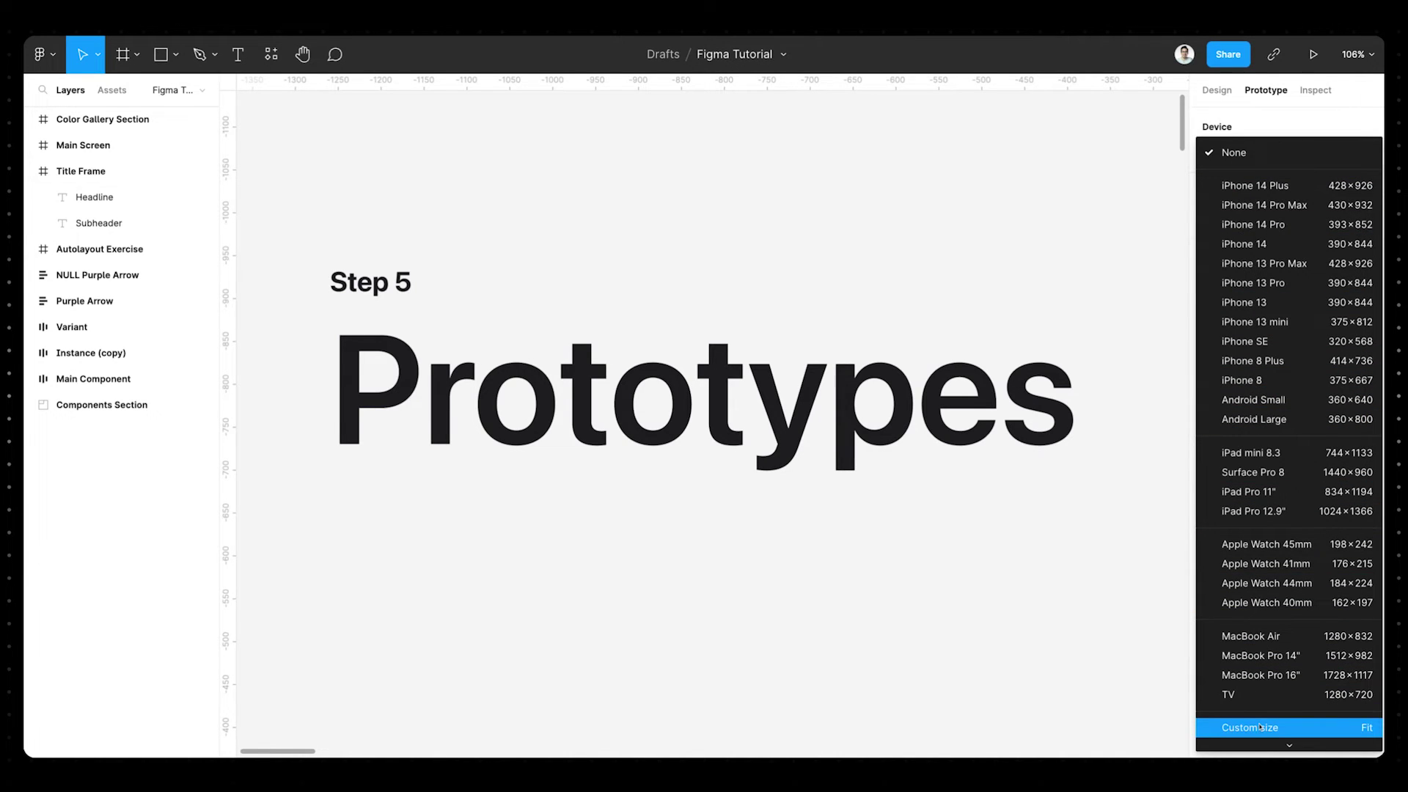
pyautogui.click(1260, 727)
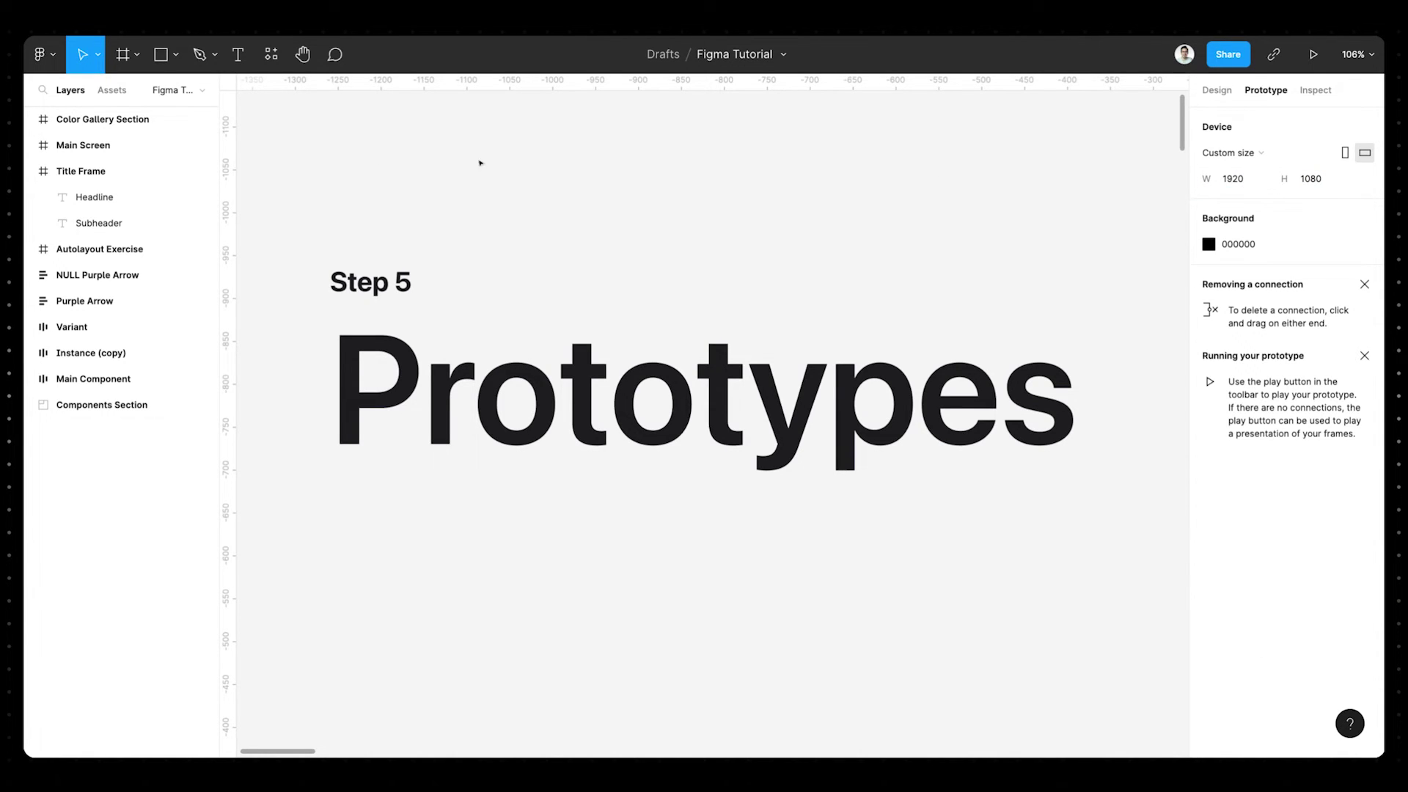
# - Add pages named Mobile and Desktop, return to the Figma Tutorial page and collapse the page list
pyautogui.click(198, 94)
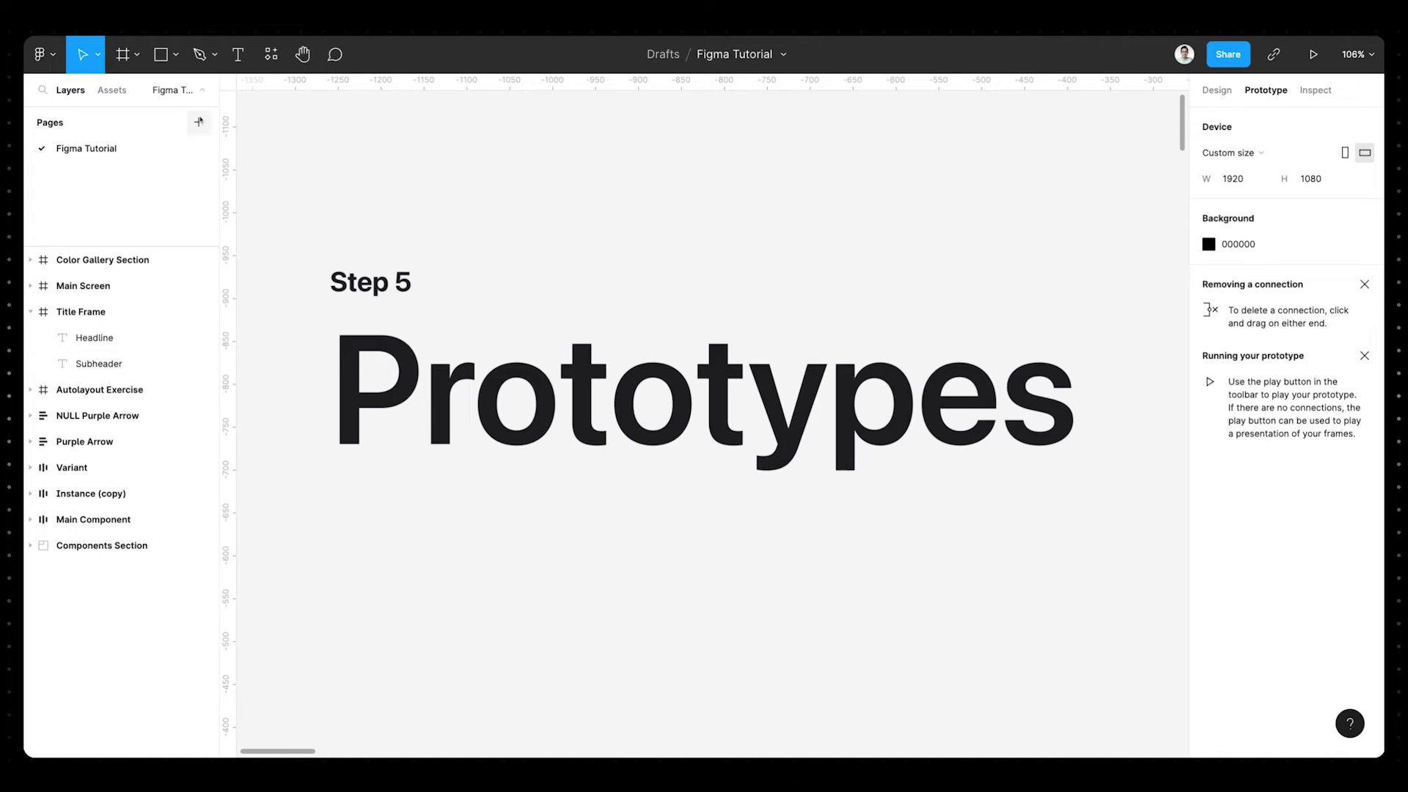
pyautogui.click(198, 122)
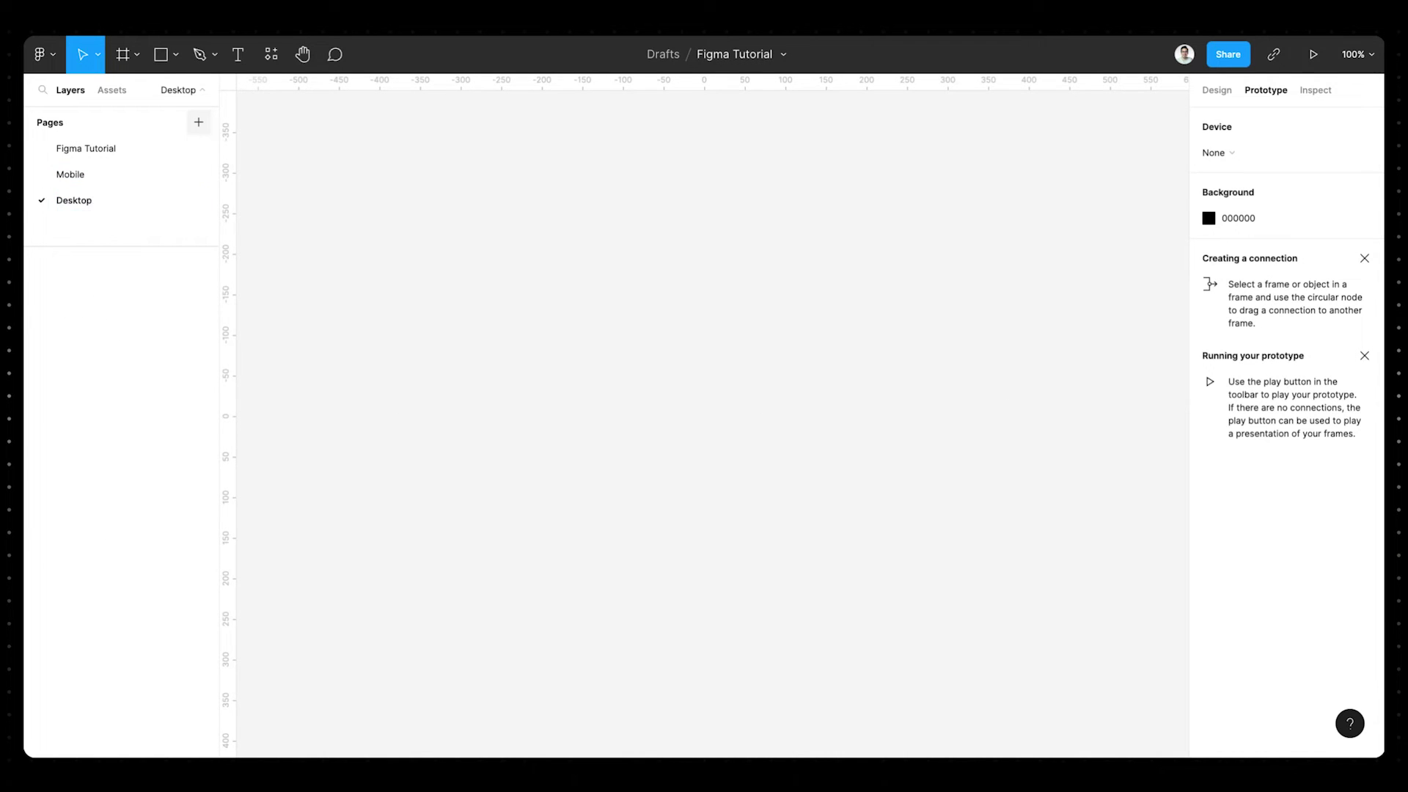
pyautogui.click(144, 146)
pyautogui.click(201, 89)
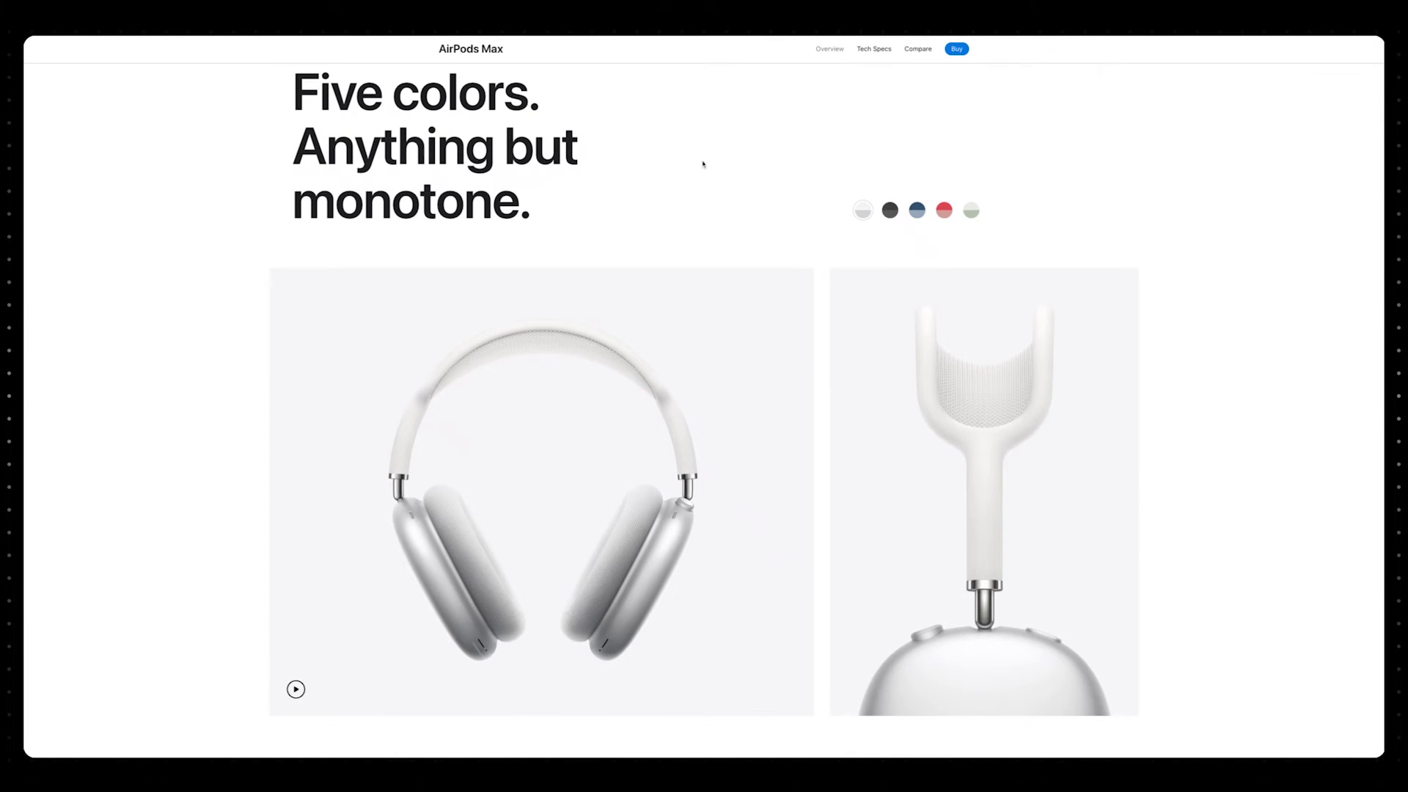
# - Try the "Five colors" gallery of the AirPods Max page by switching through the black, blue, red, green and silver swatches
pyautogui.scroll(1, 702, 164)
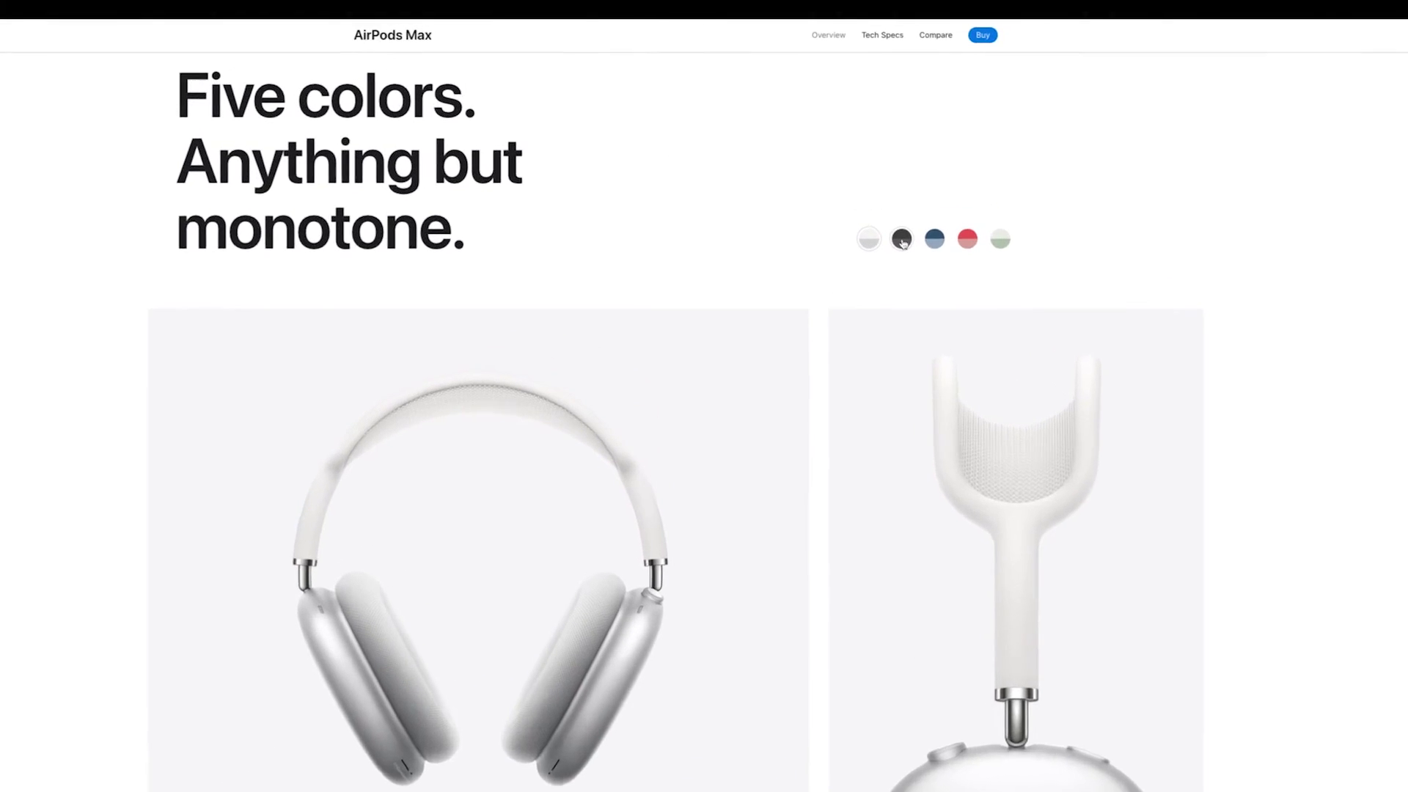
pyautogui.click(890, 218)
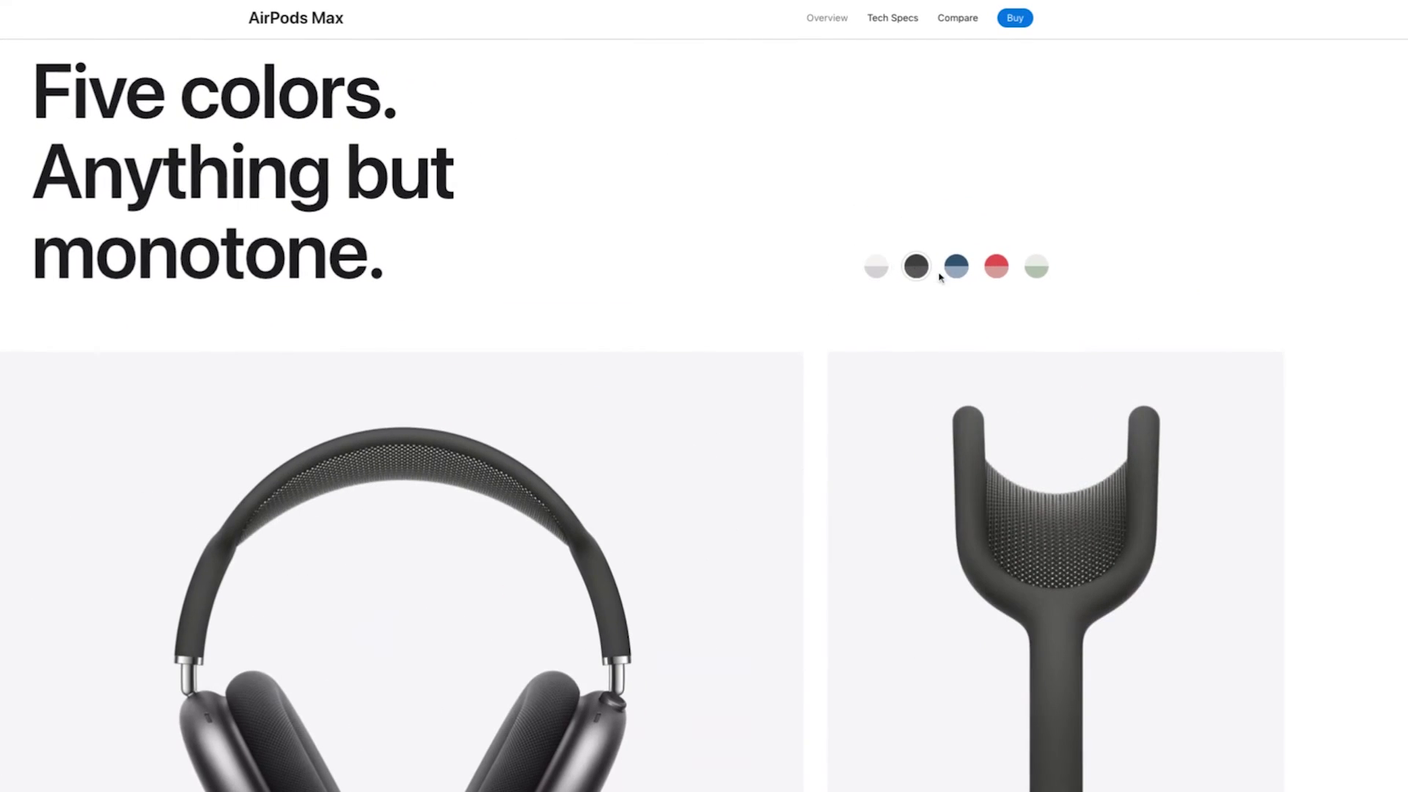
pyautogui.click(954, 270)
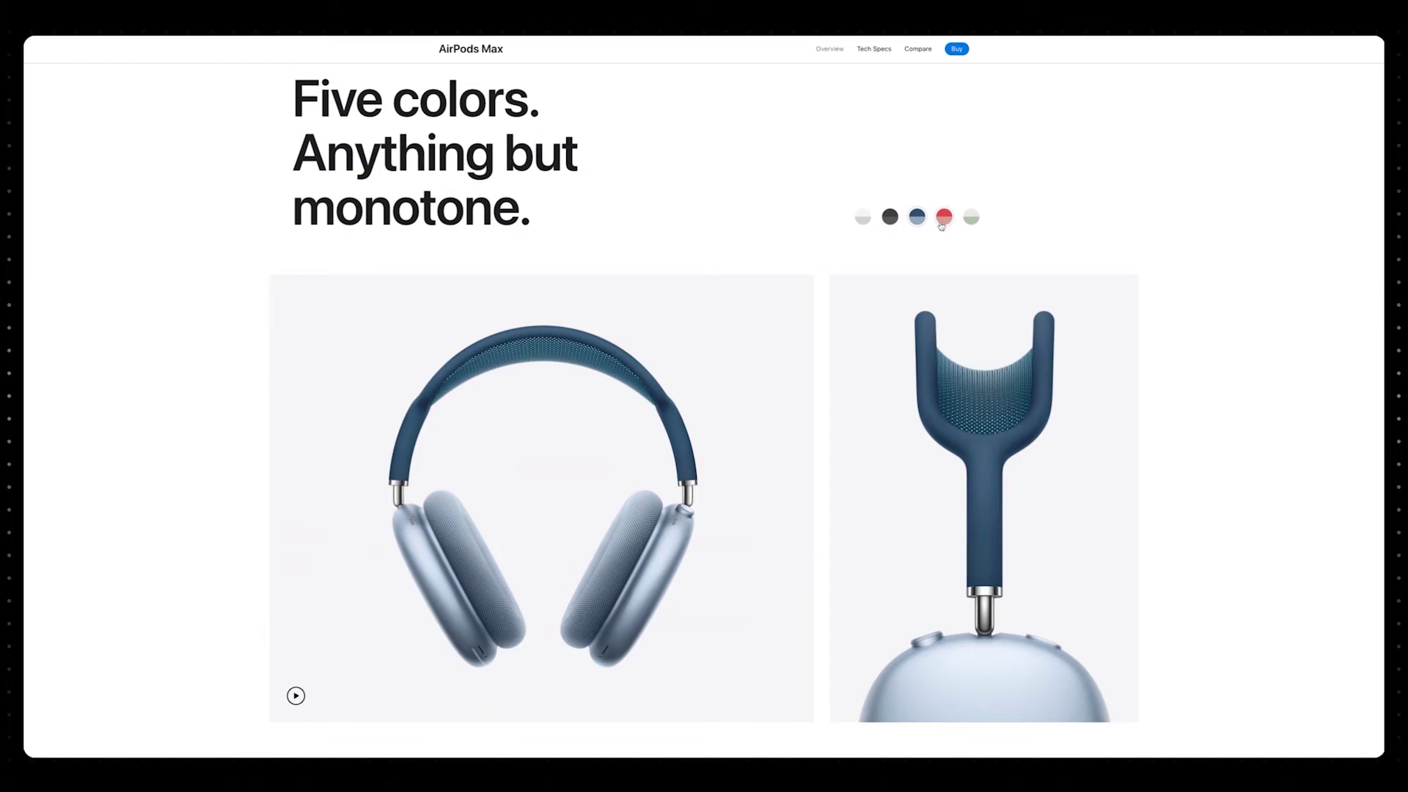
pyautogui.click(942, 222)
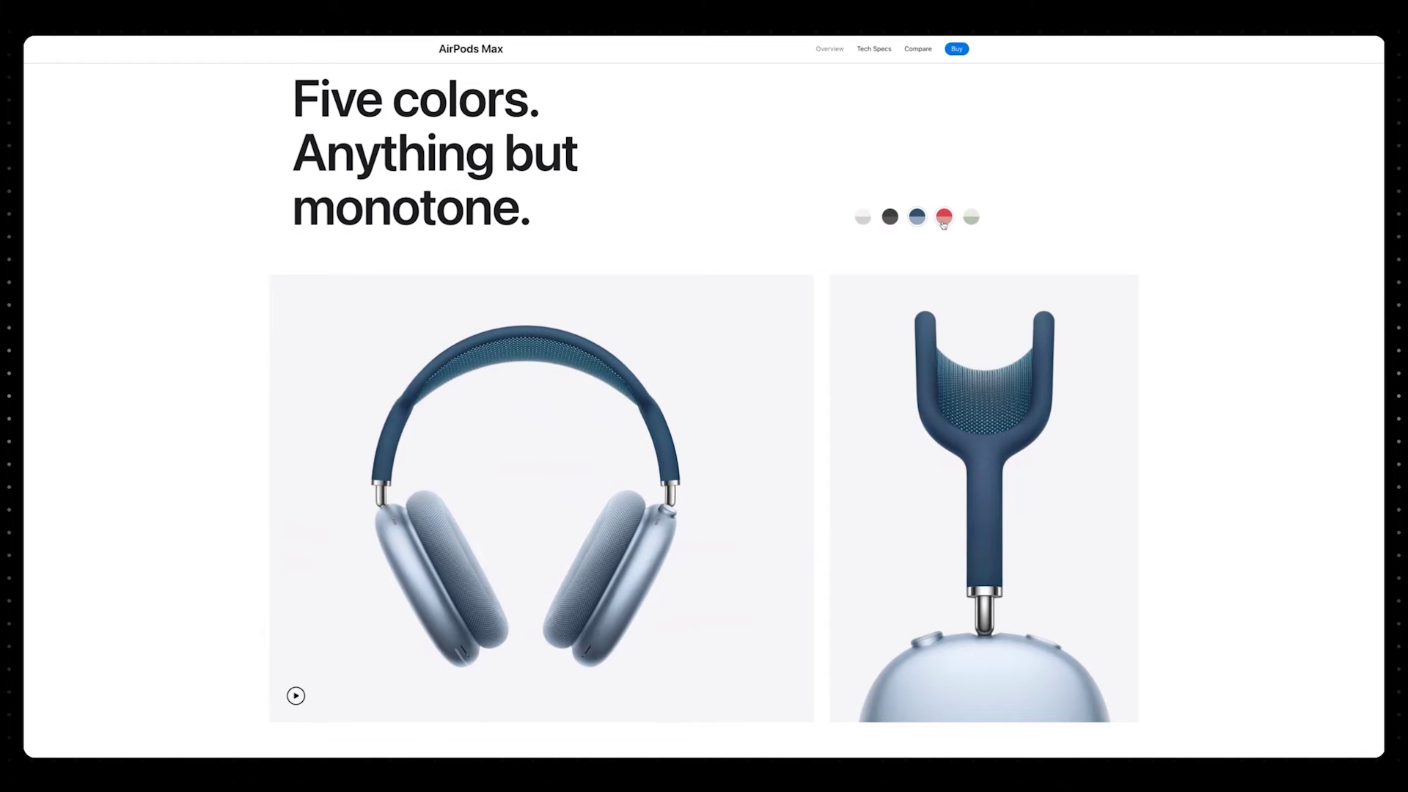
pyautogui.click(970, 224)
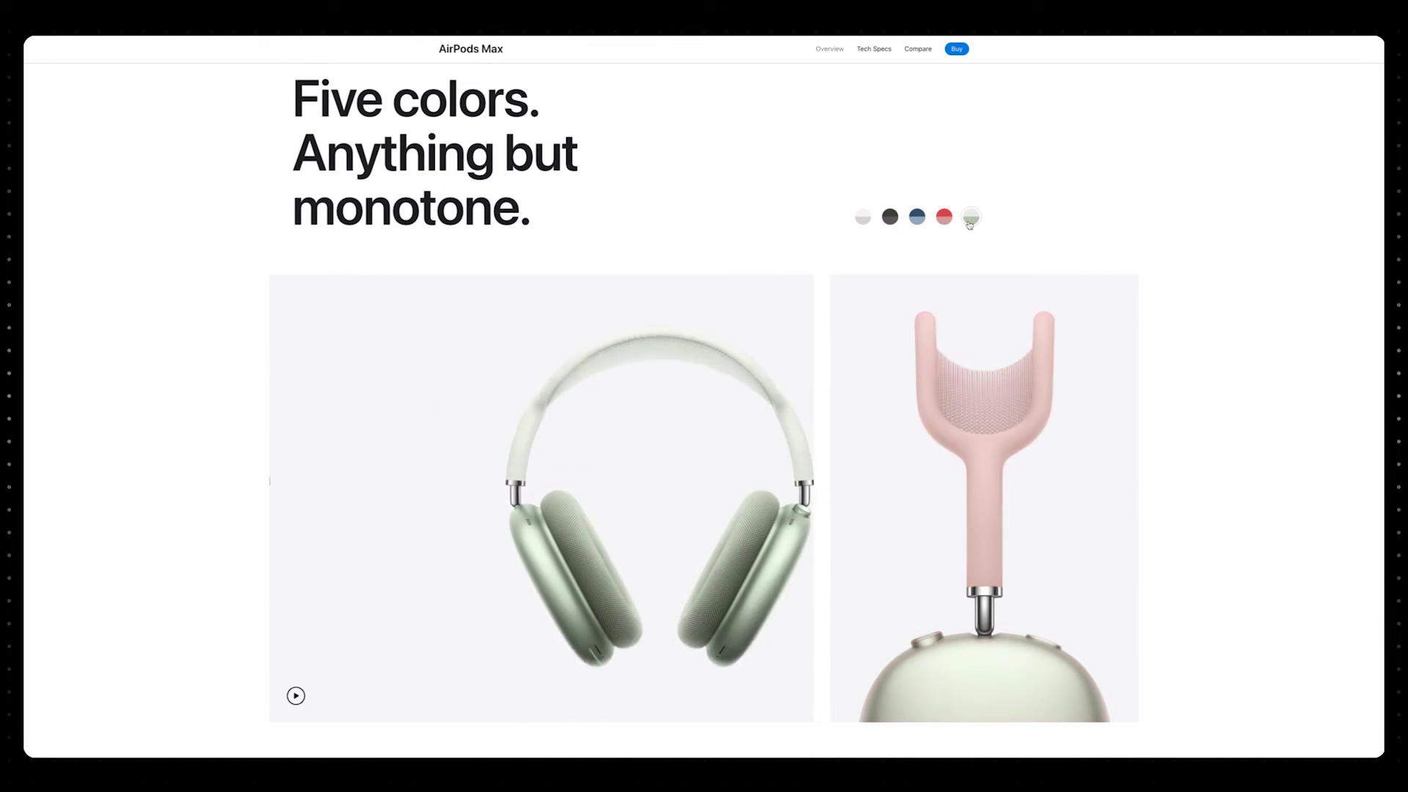
pyautogui.click(870, 219)
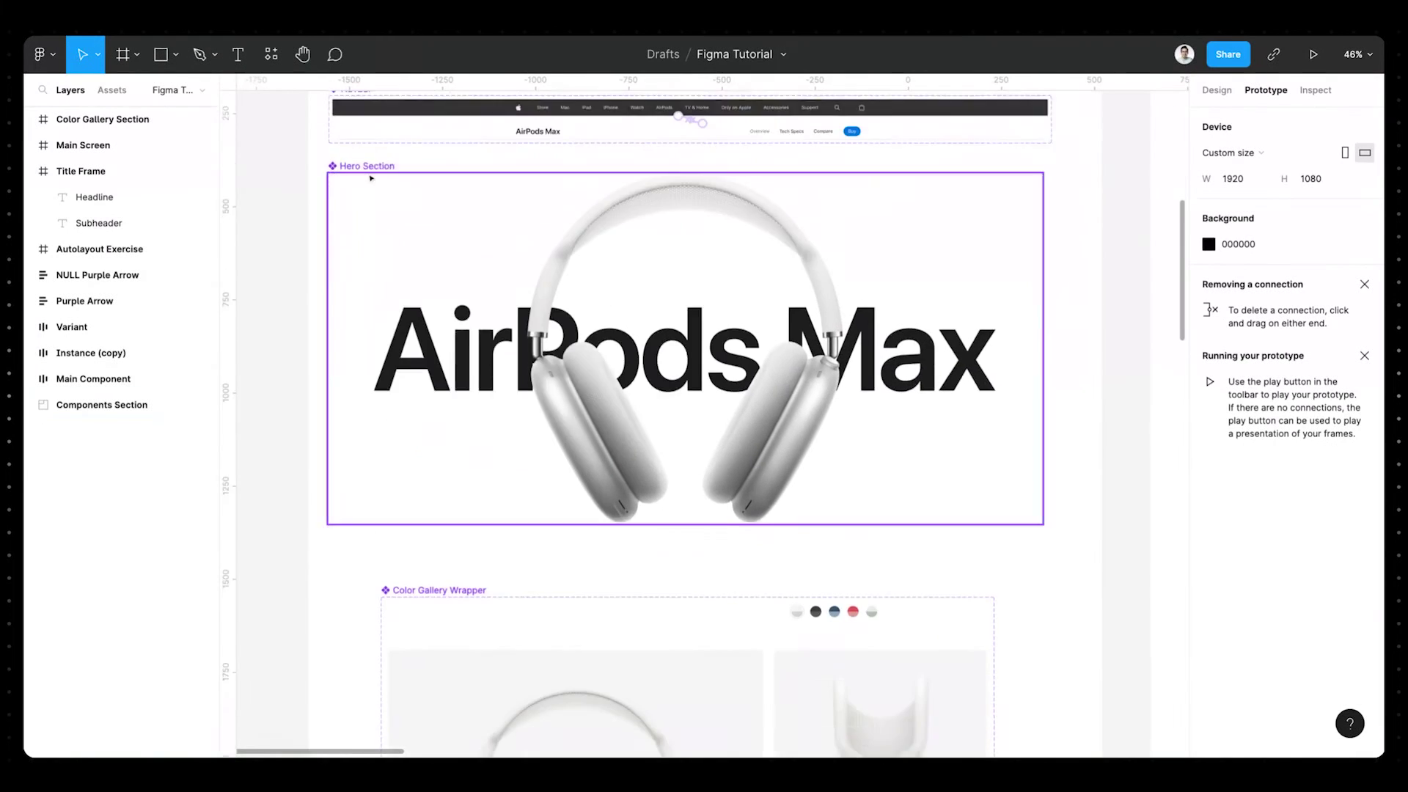
# - Link the silver swatch in the Default variant of Color Gallery Wrapper to the Silver variant with an on-click Change to interaction
pyautogui.scroll(-10, 437, 227)
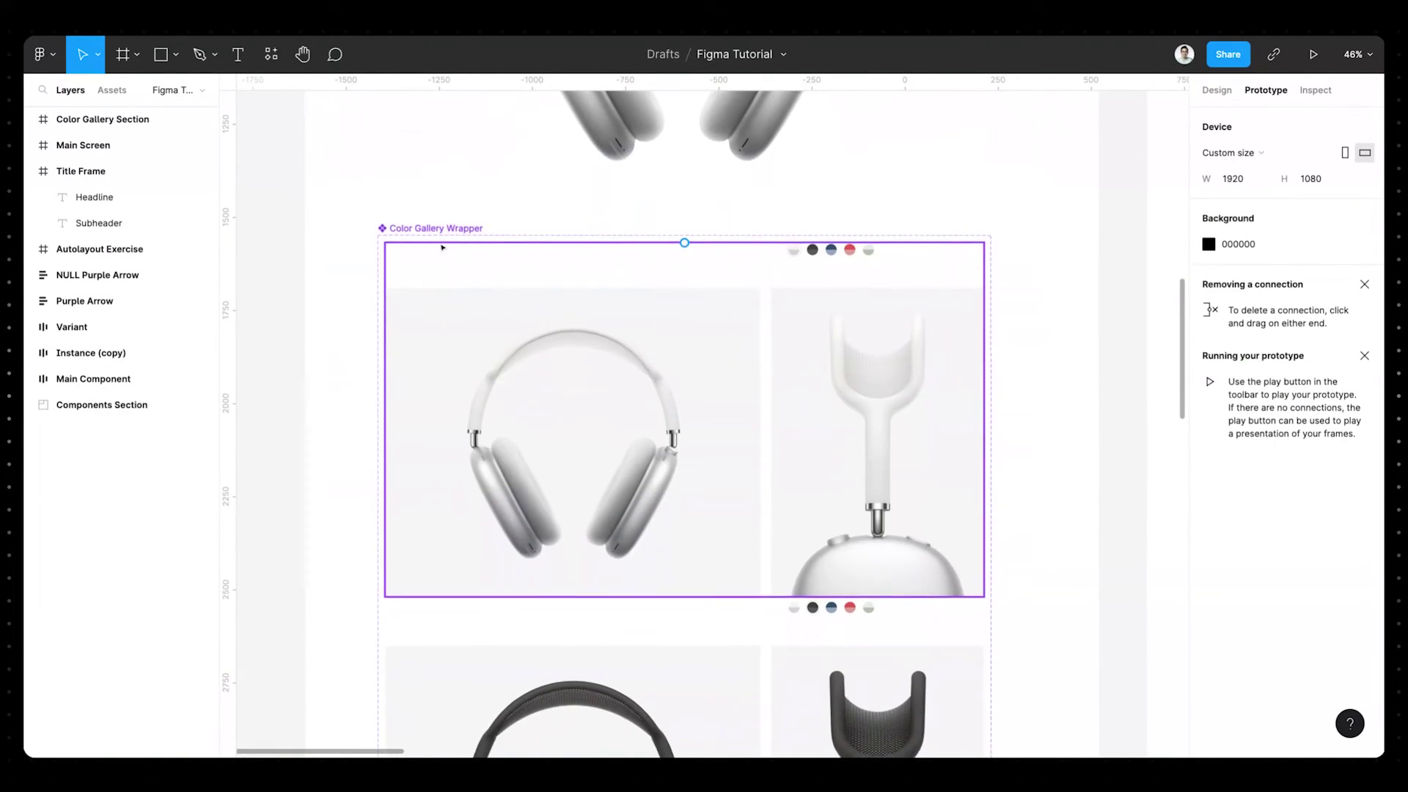
pyautogui.scroll(-20, 484, 337)
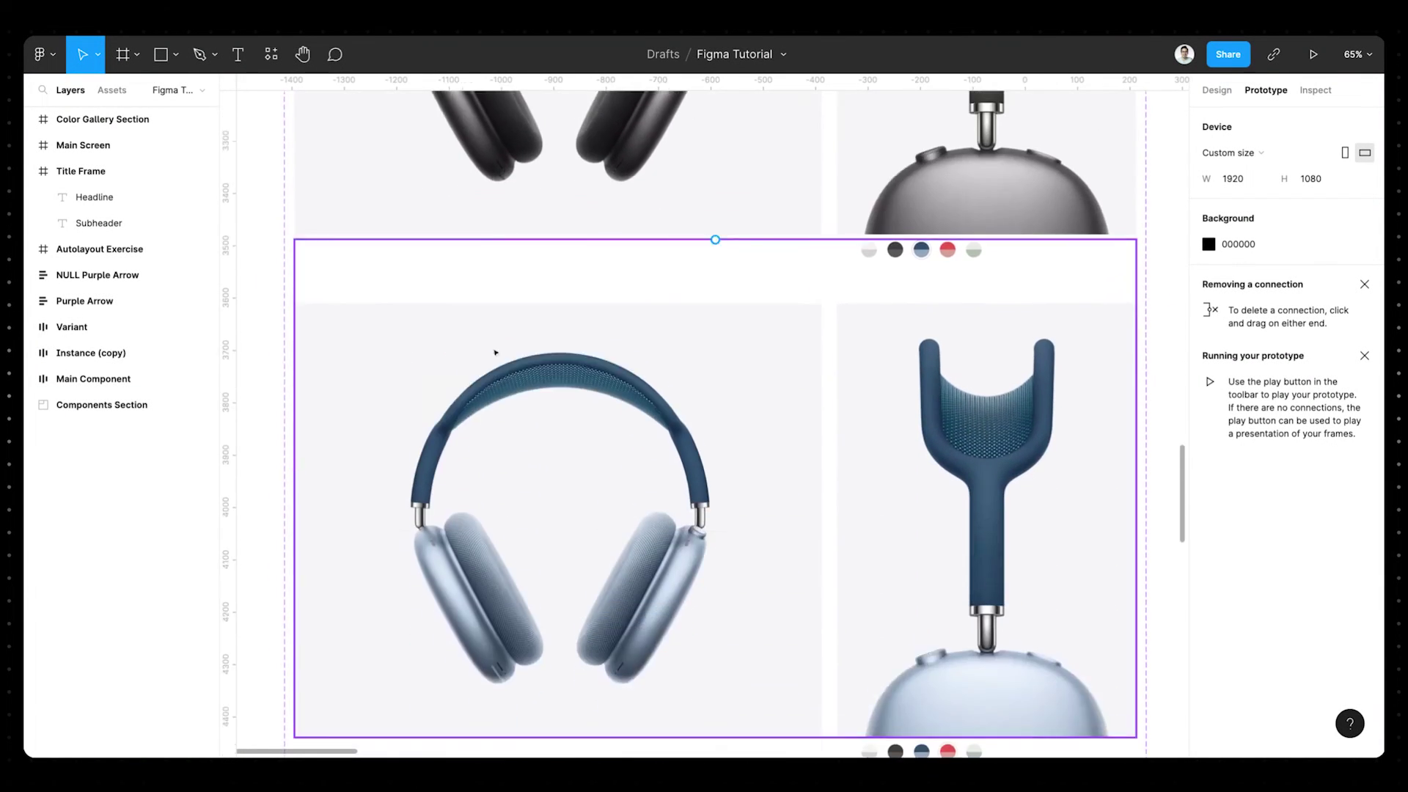
pyautogui.scroll(20, 521, 336)
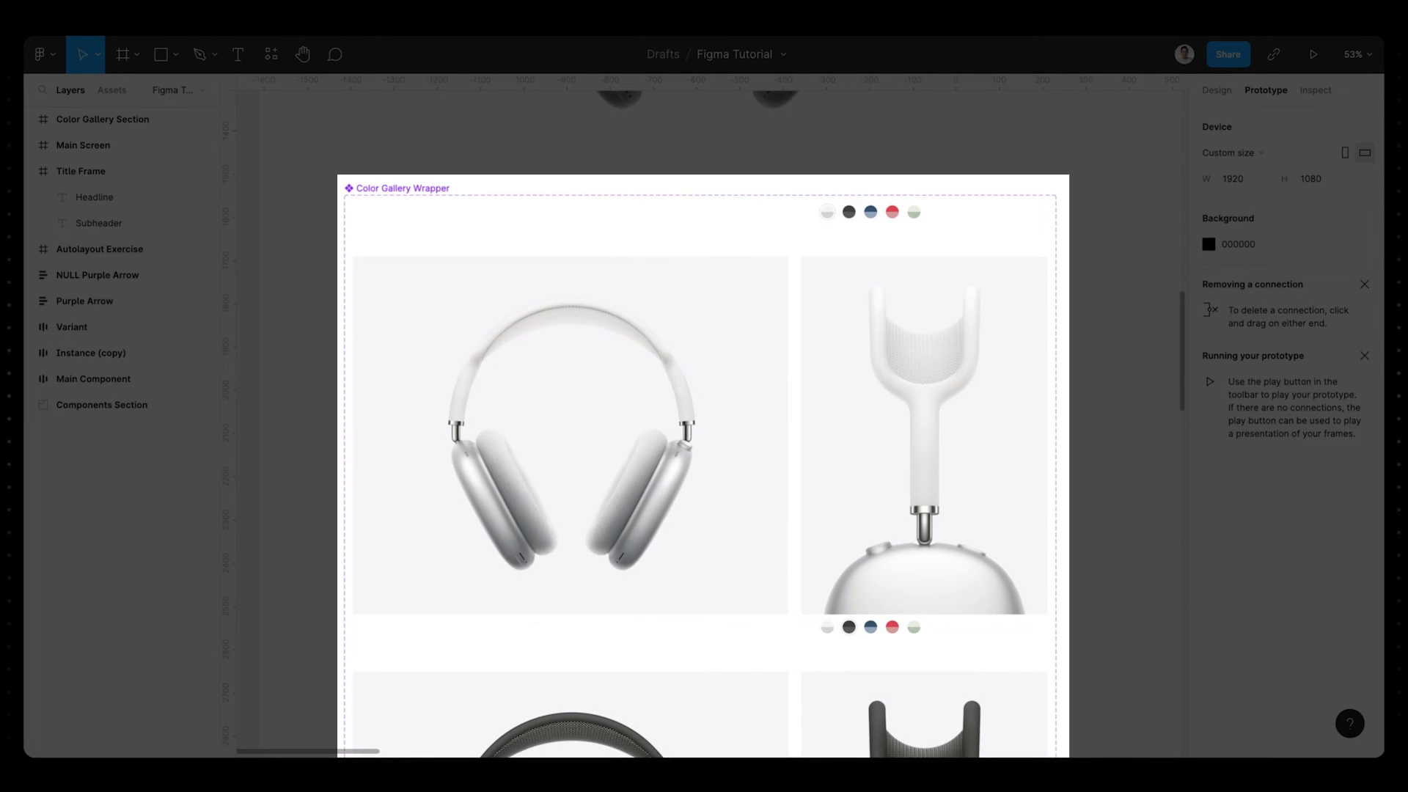
pyautogui.doubleClick(827, 626)
pyautogui.scroll(1, 827, 627)
pyautogui.doubleClick(832, 629)
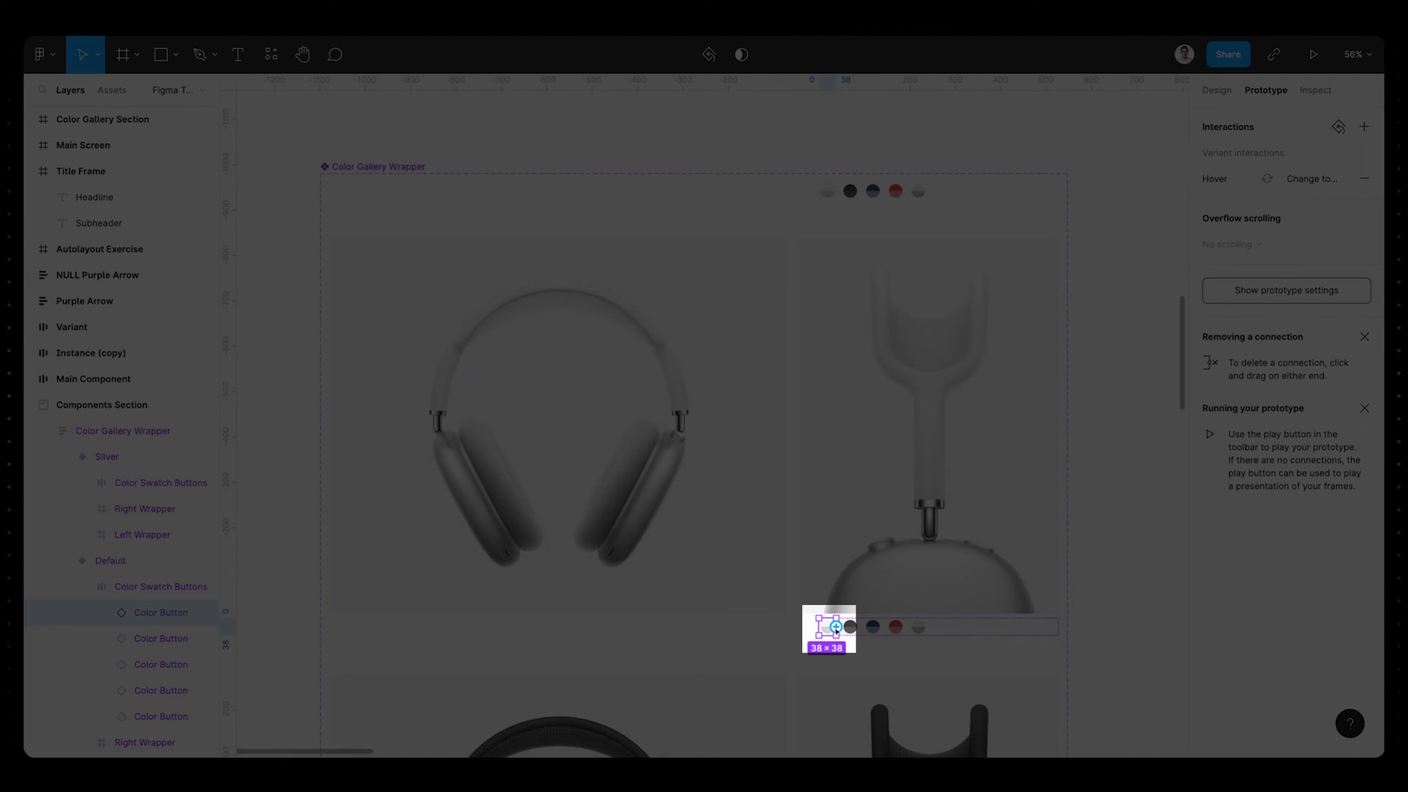
pyautogui.moveTo(835, 627); pyautogui.dragTo(694, 613)
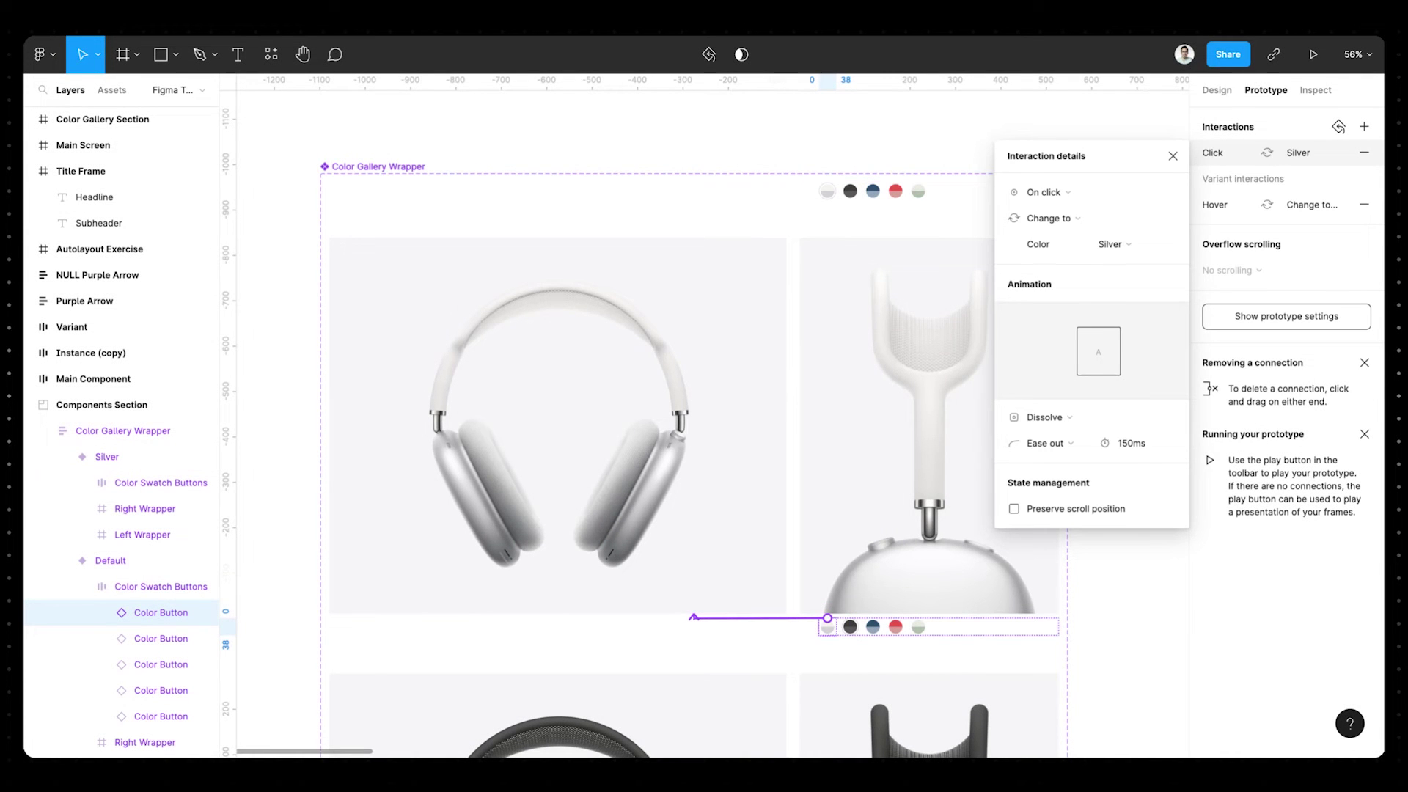
# - Set the silver swatch interaction's animation to Smart animate with Ease in and out and a duration of 300ms
pyautogui.click(1074, 422)
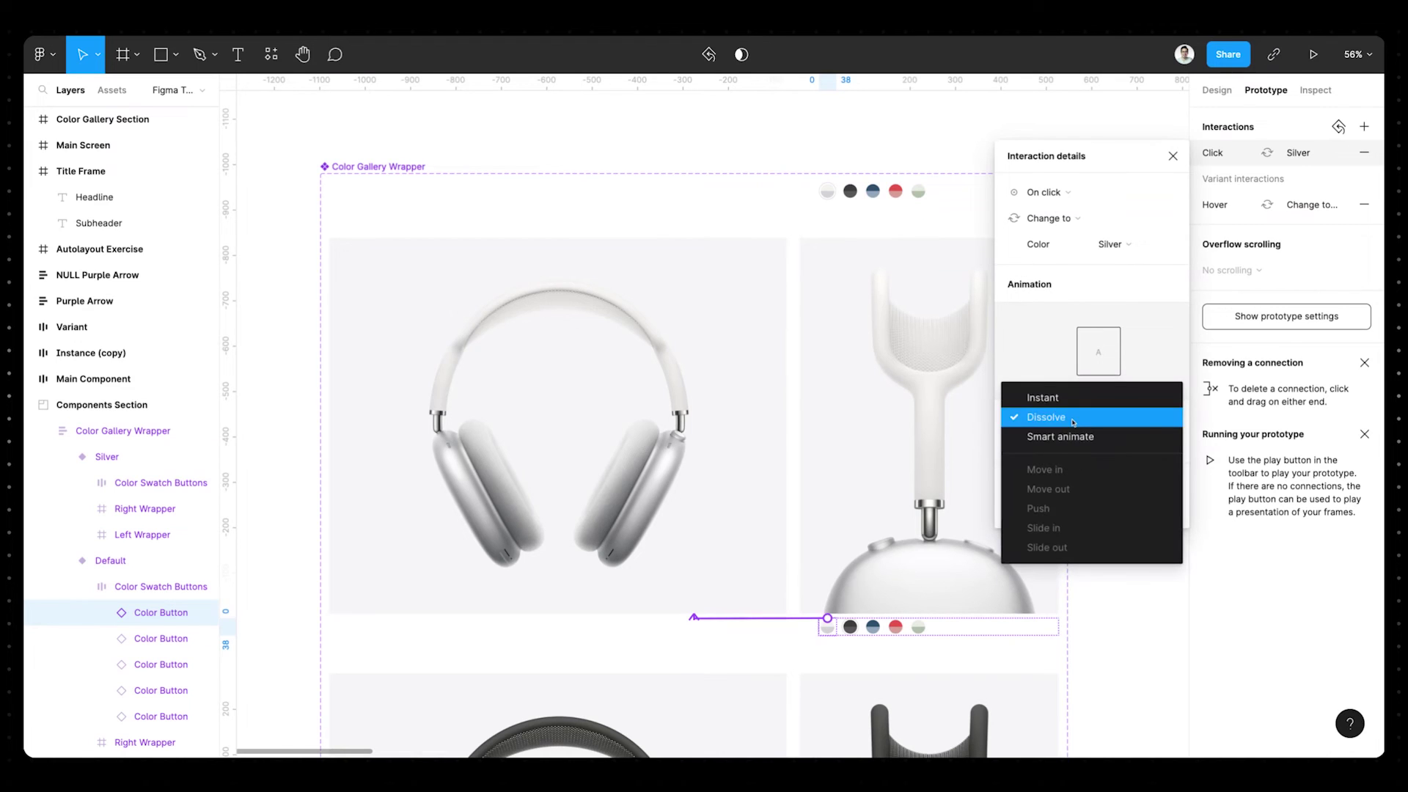
pyautogui.click(1073, 435)
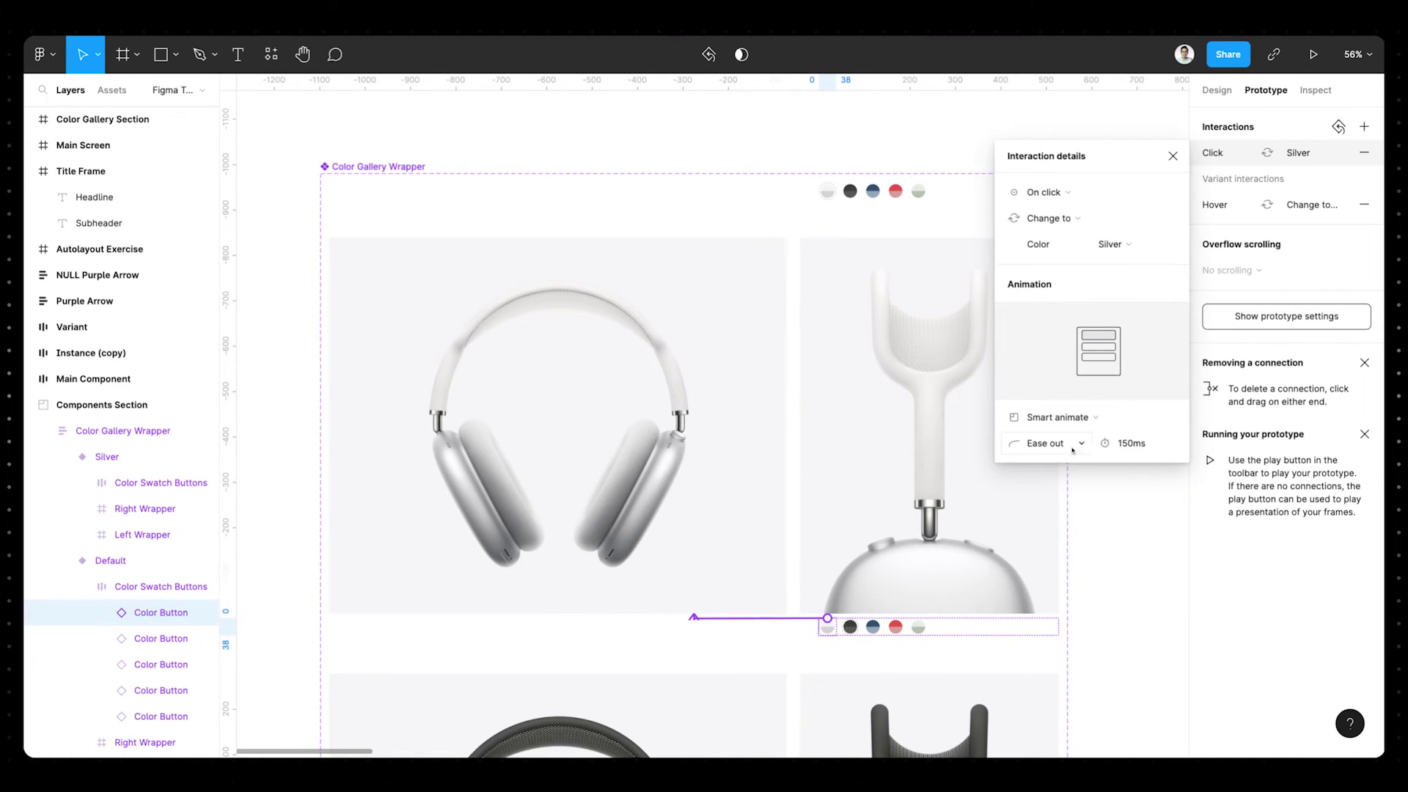
pyautogui.click(1073, 448)
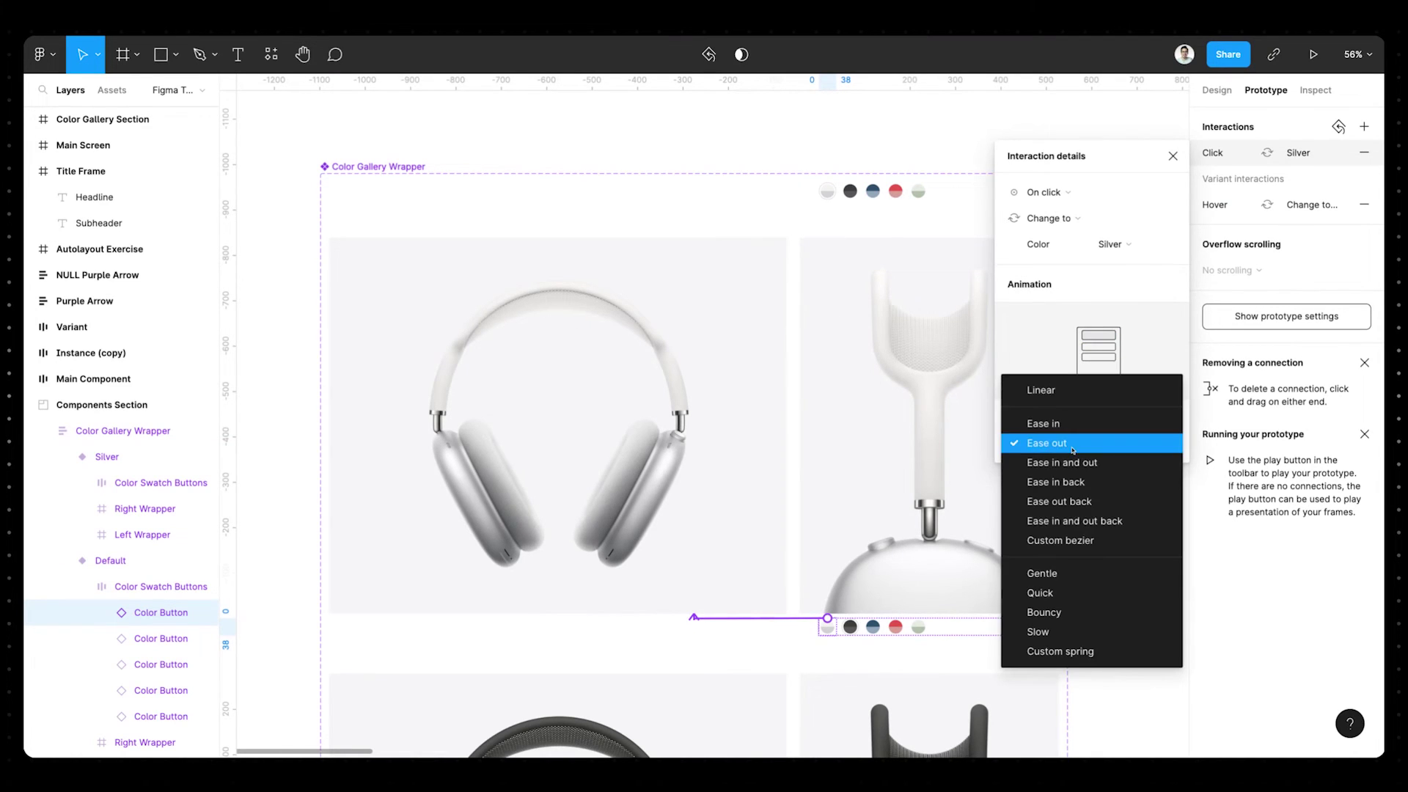
pyautogui.click(1075, 462)
pyautogui.click(1125, 444)
pyautogui.write('300ms')
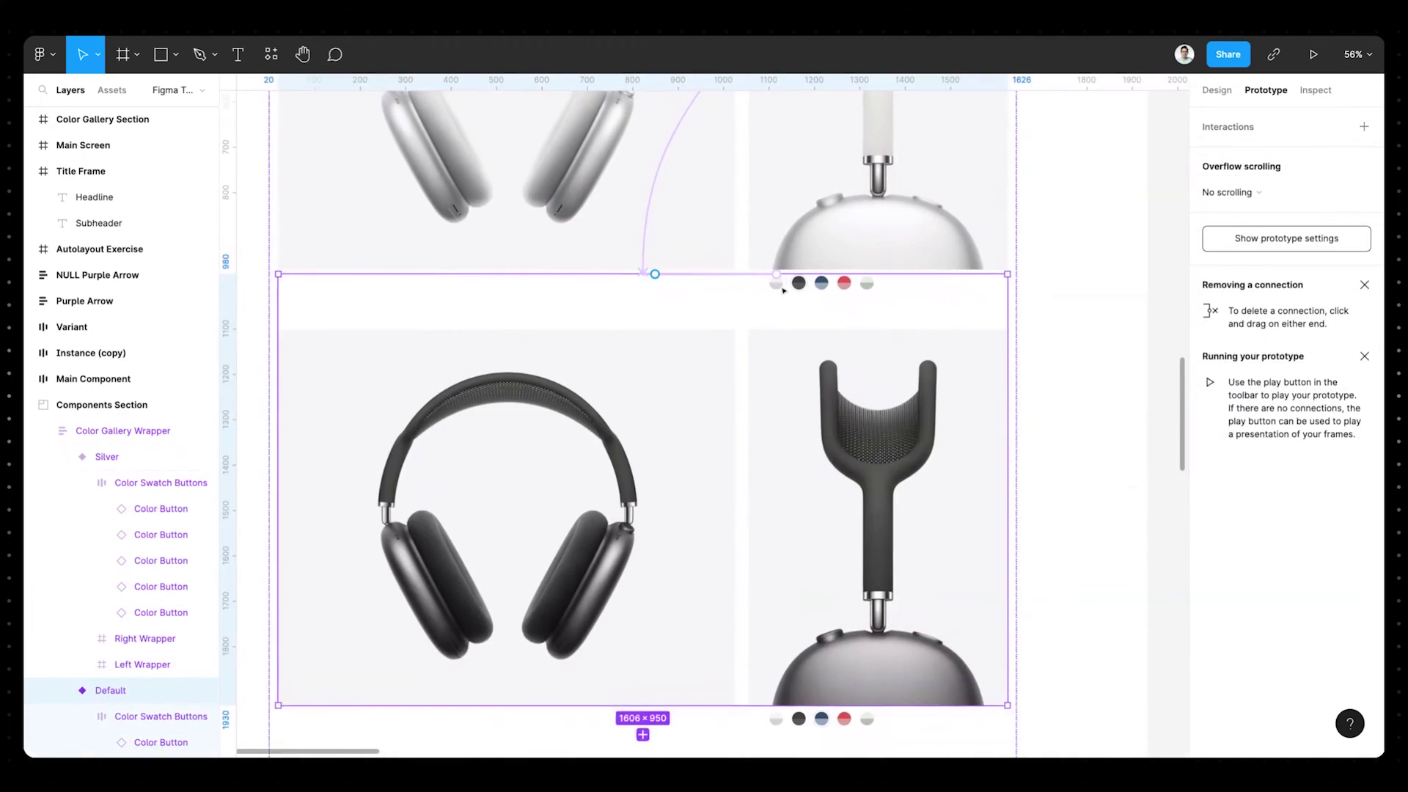
# - Link the blue swatch in the Default variant to the Sky Blue variant with an on-click Change to interaction
pyautogui.scroll(4, 783, 289)
pyautogui.doubleClick(765, 300)
pyautogui.doubleClick(767, 300)
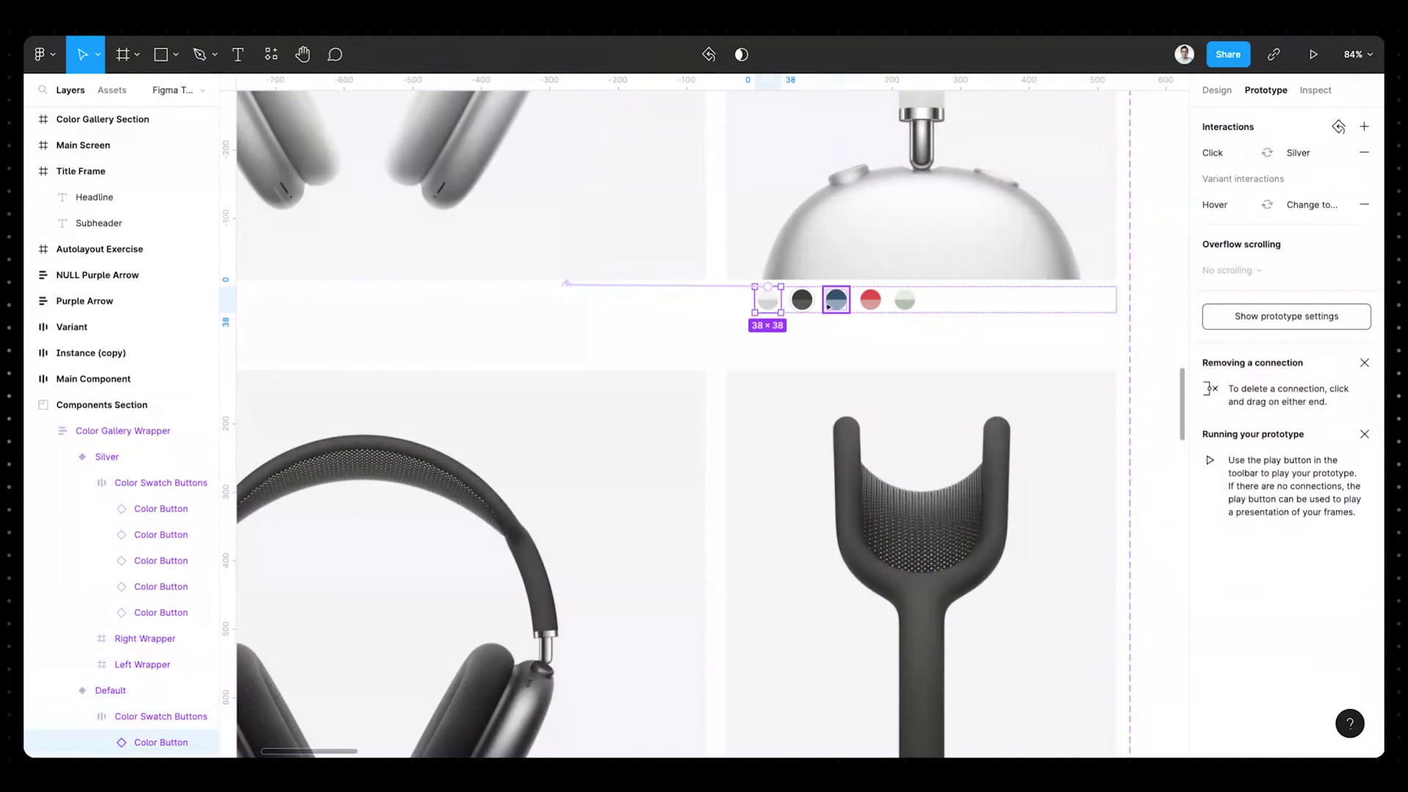
pyautogui.click(830, 305)
pyautogui.scroll(-4, 853, 330)
pyautogui.moveTo(849, 300); pyautogui.dragTo(819, 365)
pyautogui.scroll(-6, 865, 322)
pyautogui.scroll(1, 819, 365)
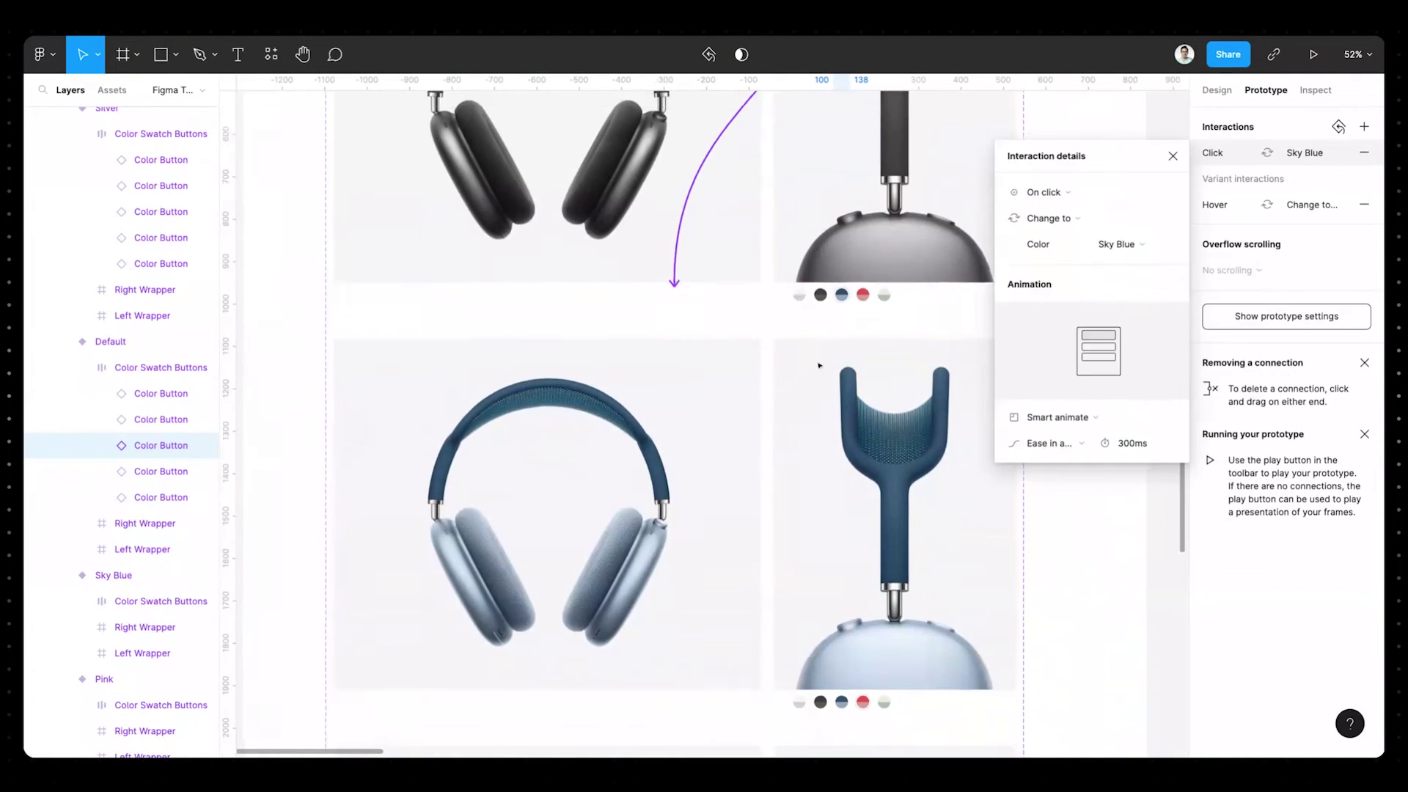
pyautogui.scroll(2, 819, 365)
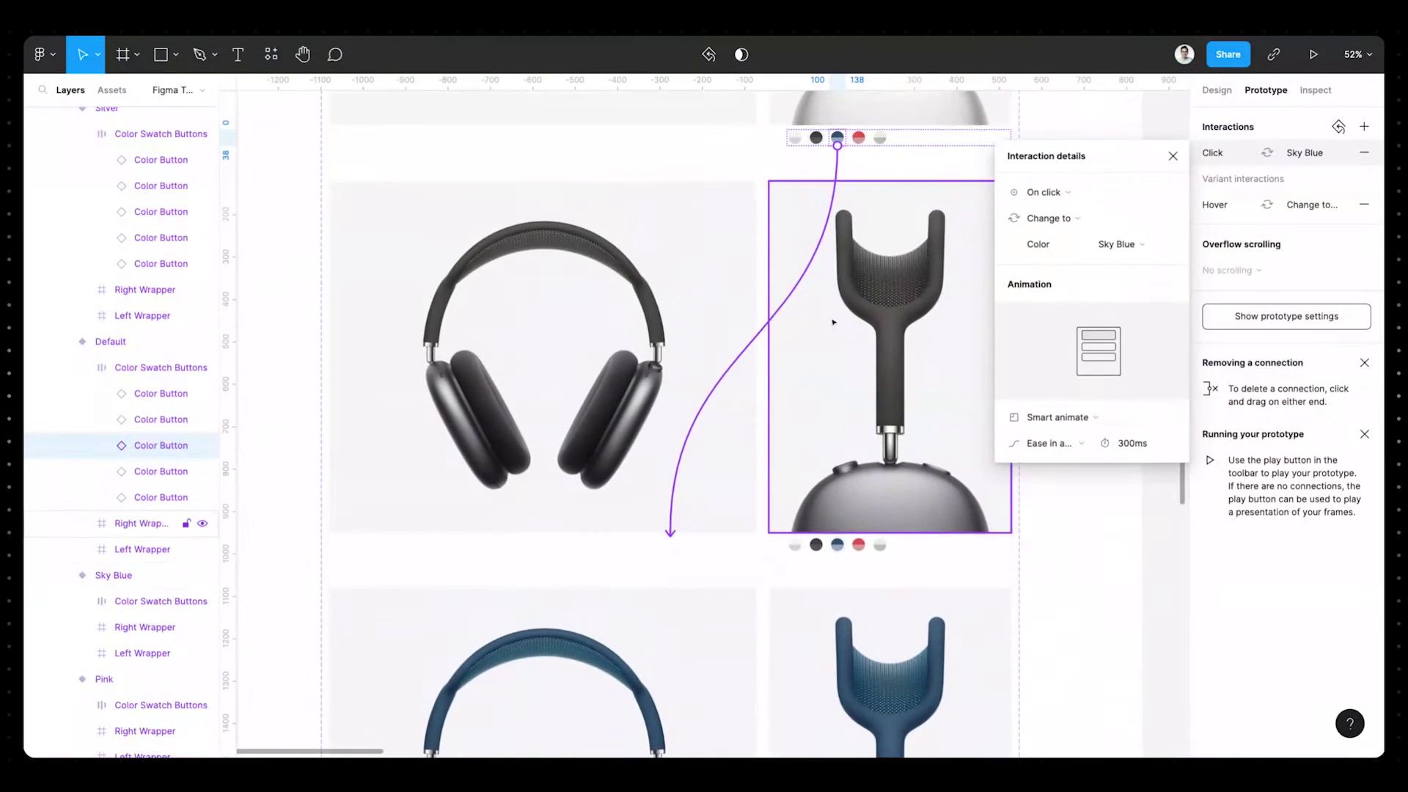
# - Link the red swatch in the Default variant to the Pink variant
pyautogui.scroll(1, 851, 180)
pyautogui.hotkey('ctrl', 'z')
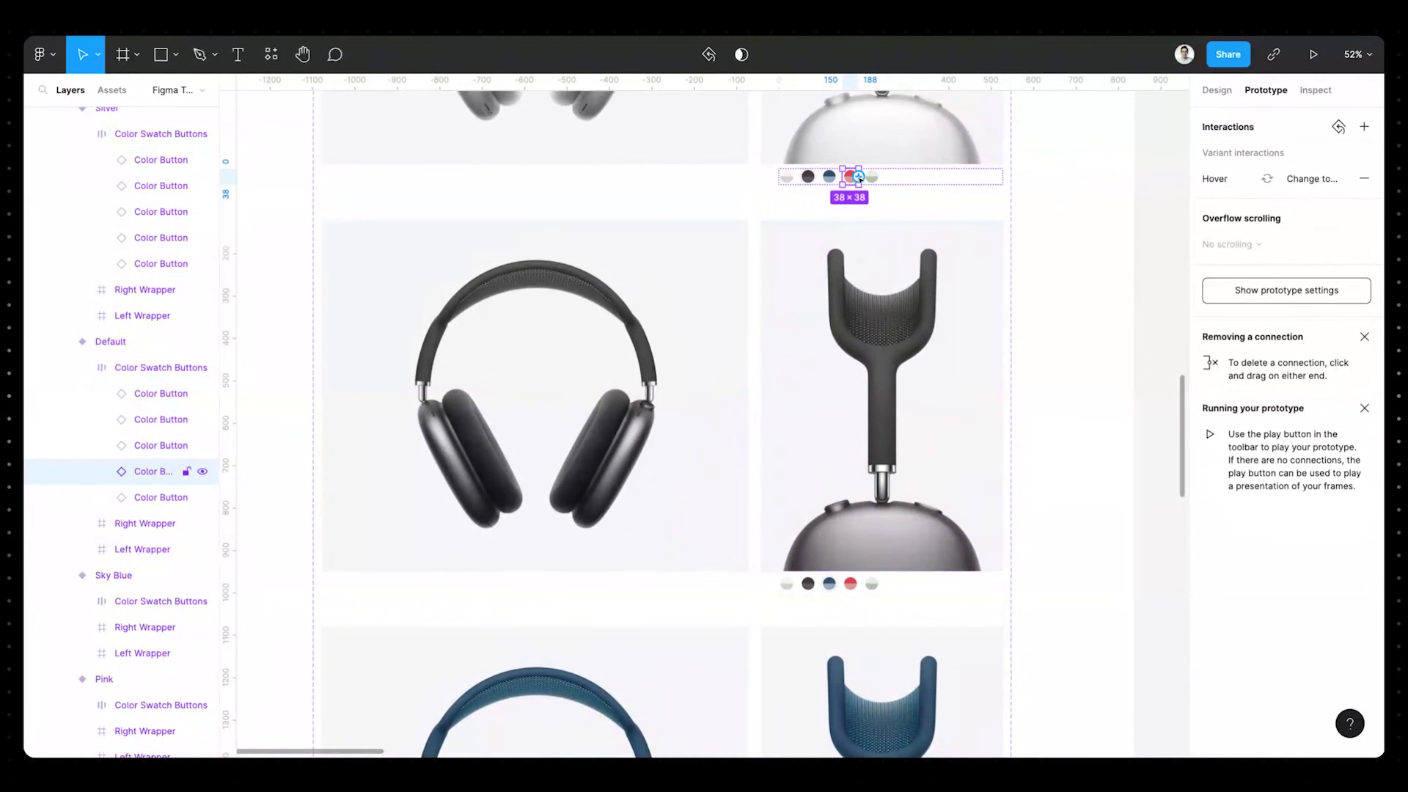
pyautogui.scroll(-5, 861, 180)
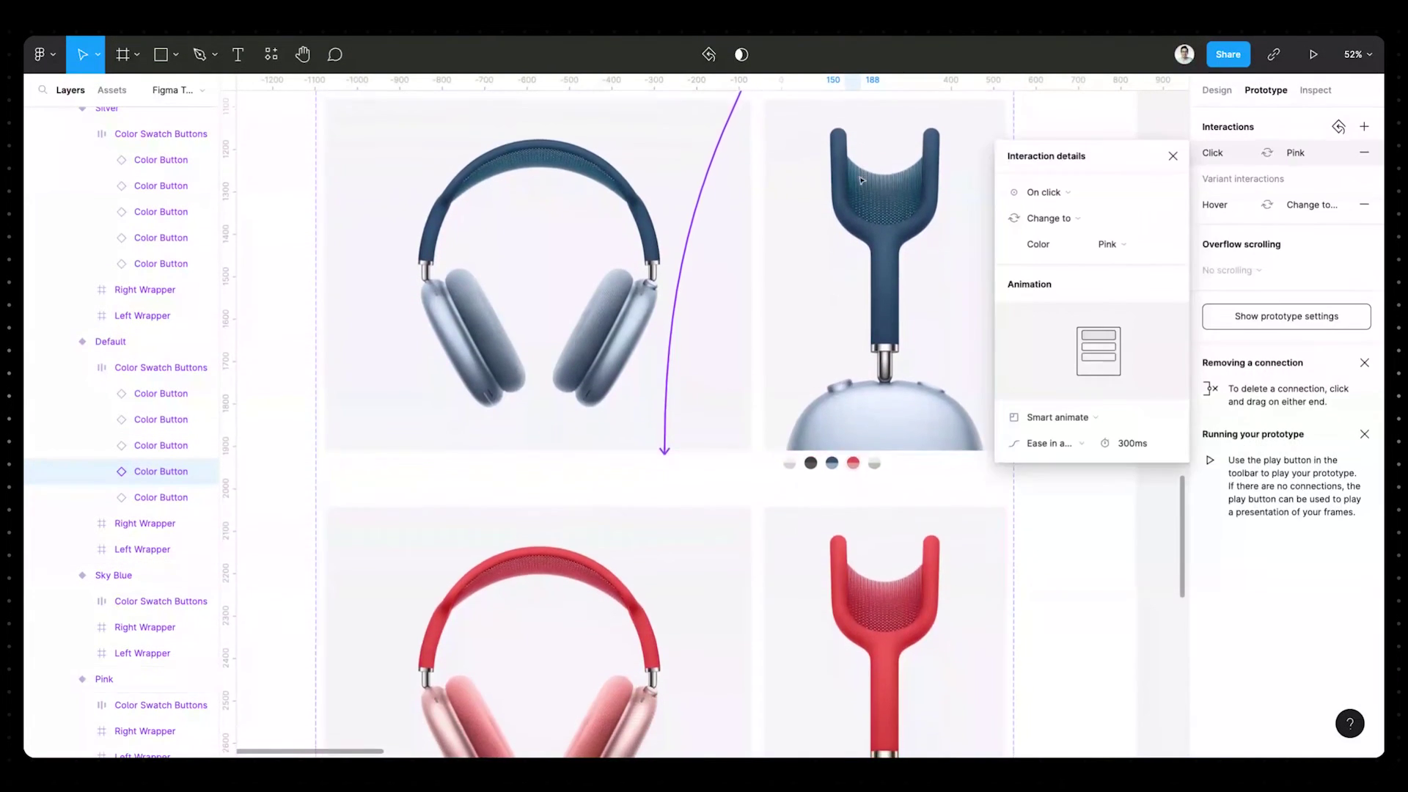
pyautogui.scroll(5, 861, 180)
# - Link the Default variant's green swatch and the swatches in the other color variants to their matching variants
pyautogui.click(874, 131)
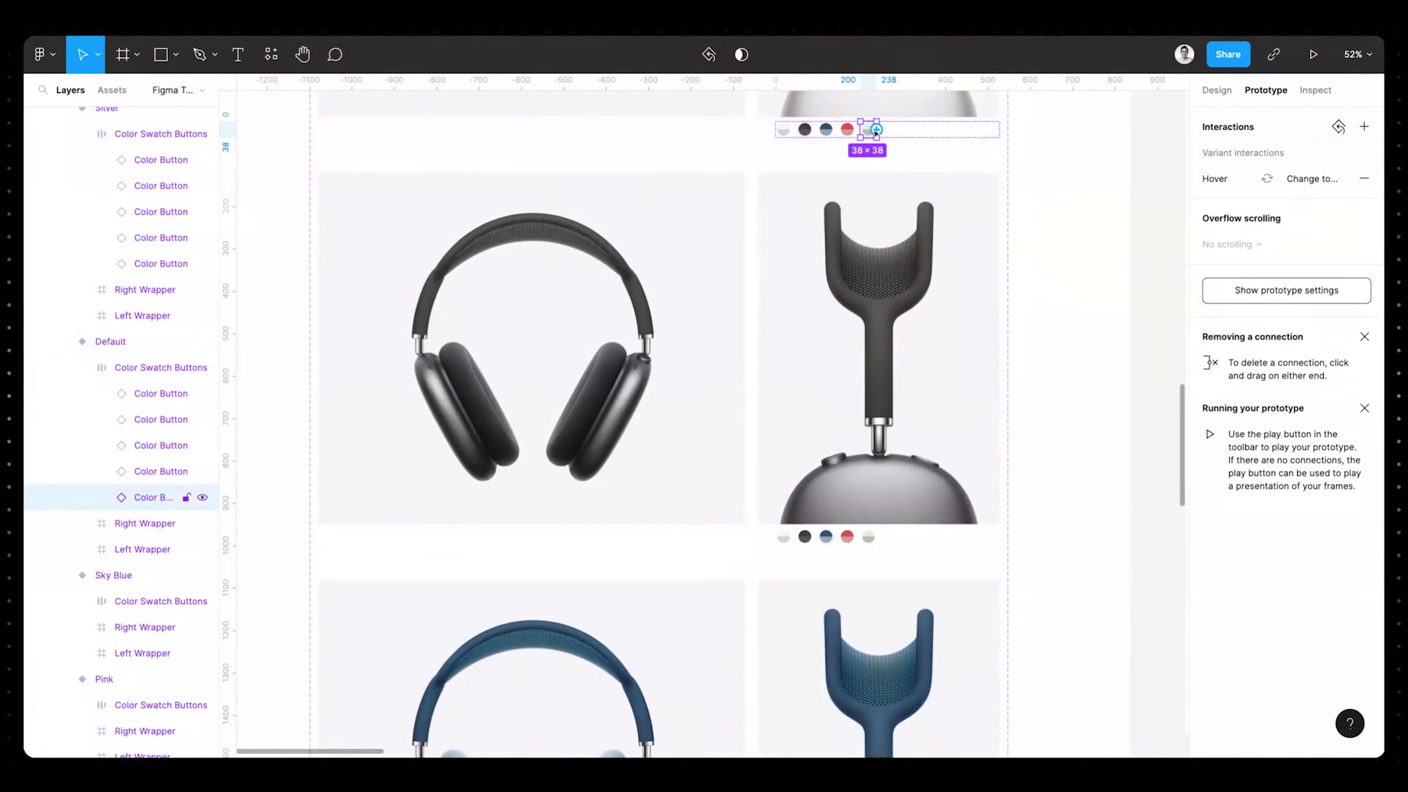
pyautogui.scroll(-6, 878, 133)
pyautogui.scroll(-8, 878, 133)
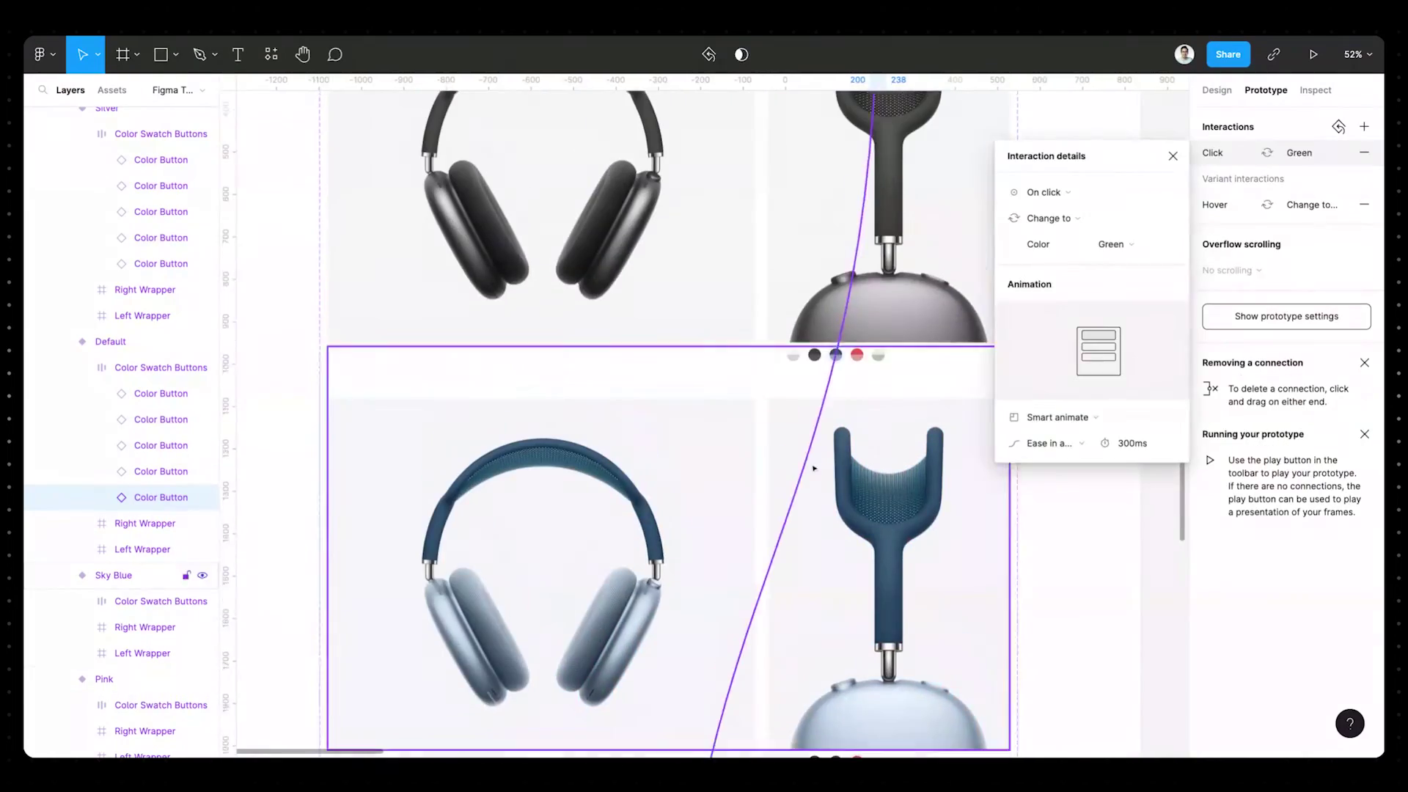
pyautogui.scroll(4, 807, 411)
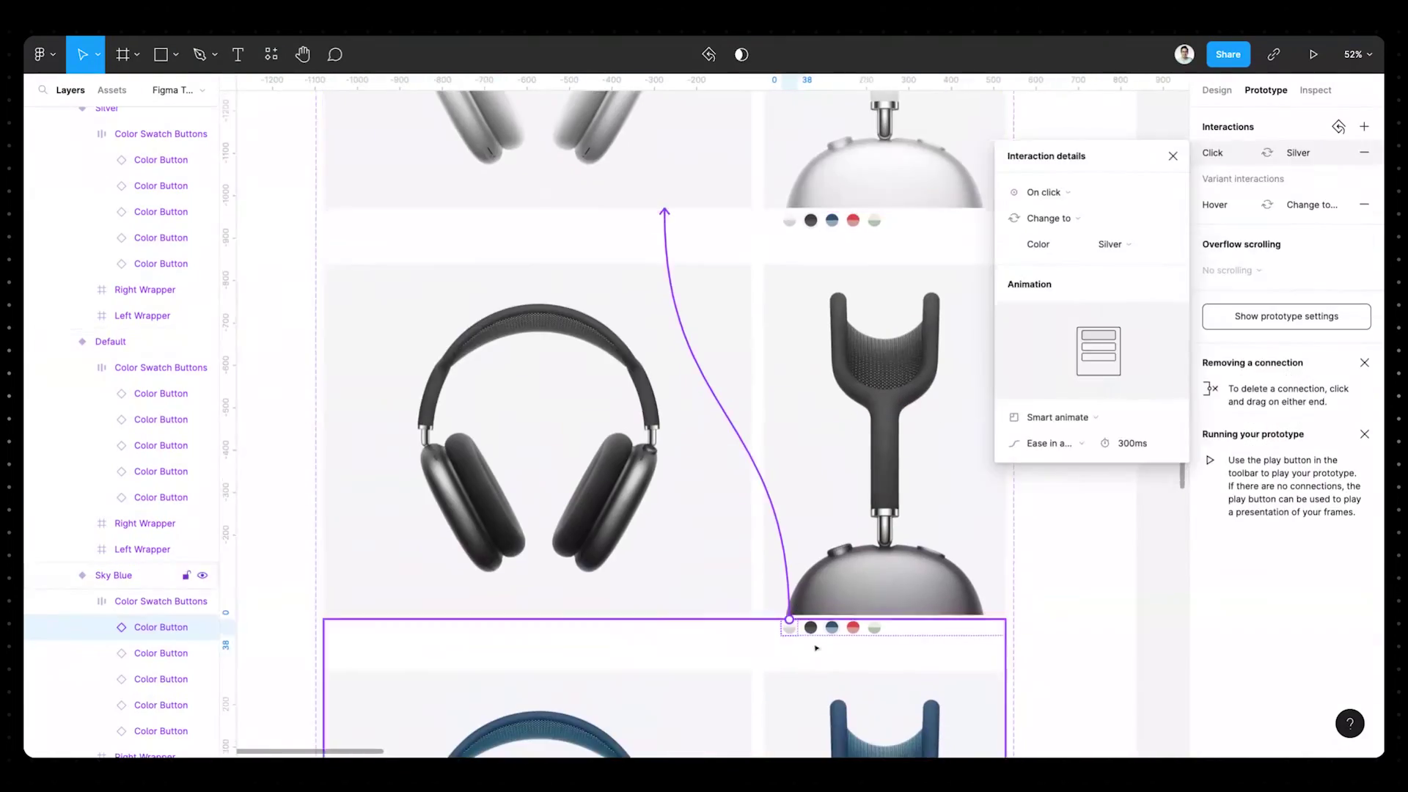
pyautogui.moveTo(854, 374); pyautogui.dragTo(789, 568)
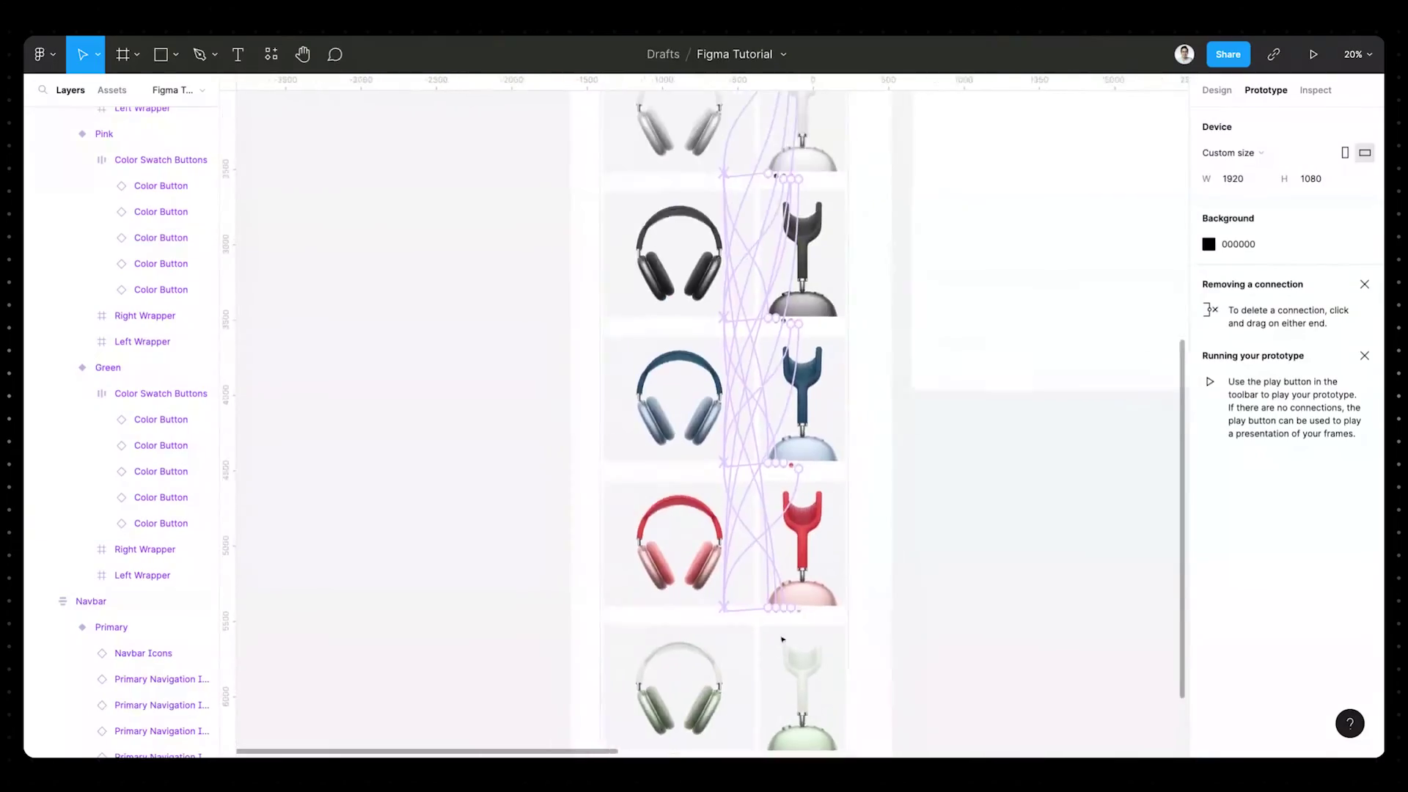
# - Copy the Silver gallery variant into the Color Gallery Section and place it below the headline at X 199, Y 389
pyautogui.rightClick(676, 277)
pyautogui.click(690, 286)
pyautogui.hscroll(8, 688, 287)
pyautogui.scroll(3, 688, 288)
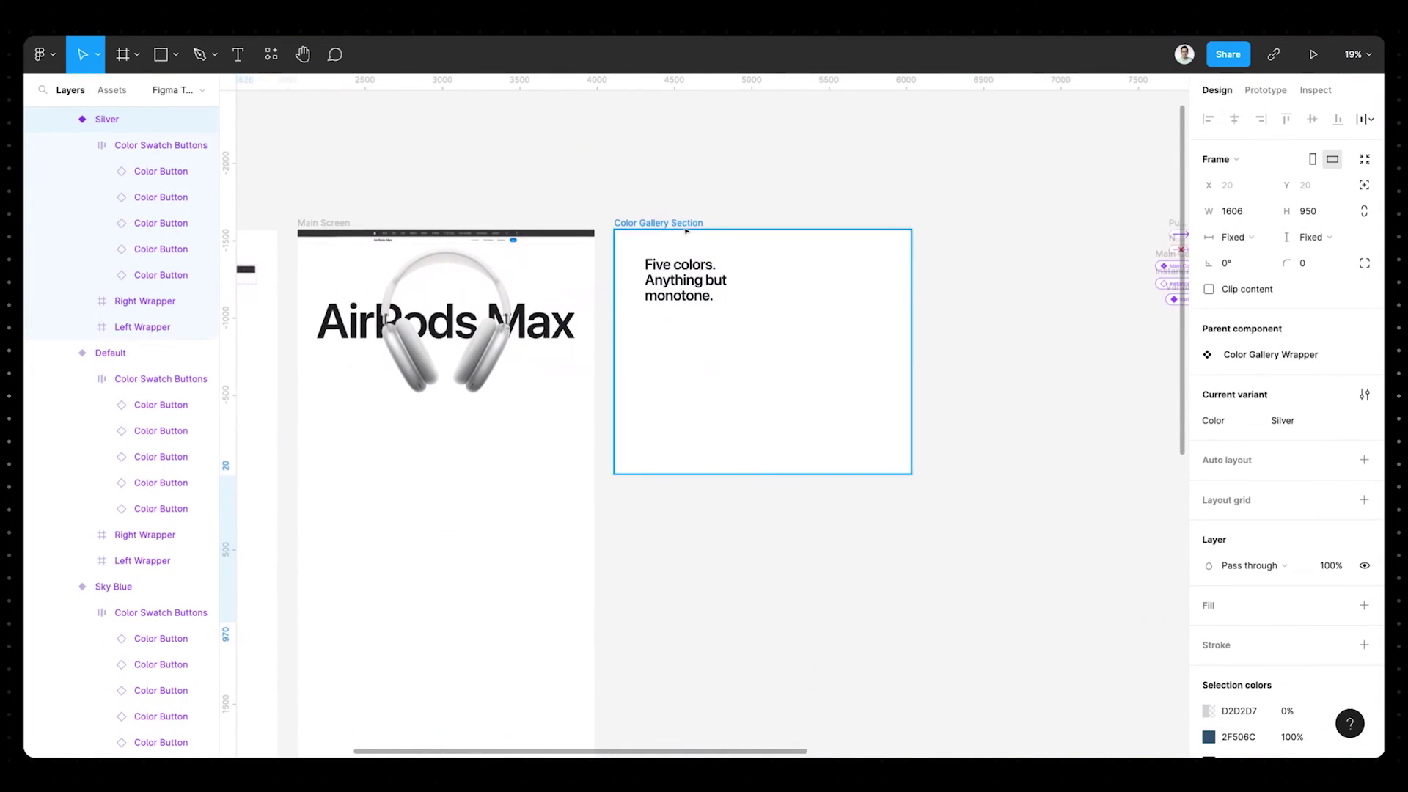
pyautogui.click(684, 228)
pyautogui.scroll(2, 683, 229)
pyautogui.hotkey('ctrl', 'v')
pyautogui.moveTo(650, 253); pyautogui.dragTo(695, 348)
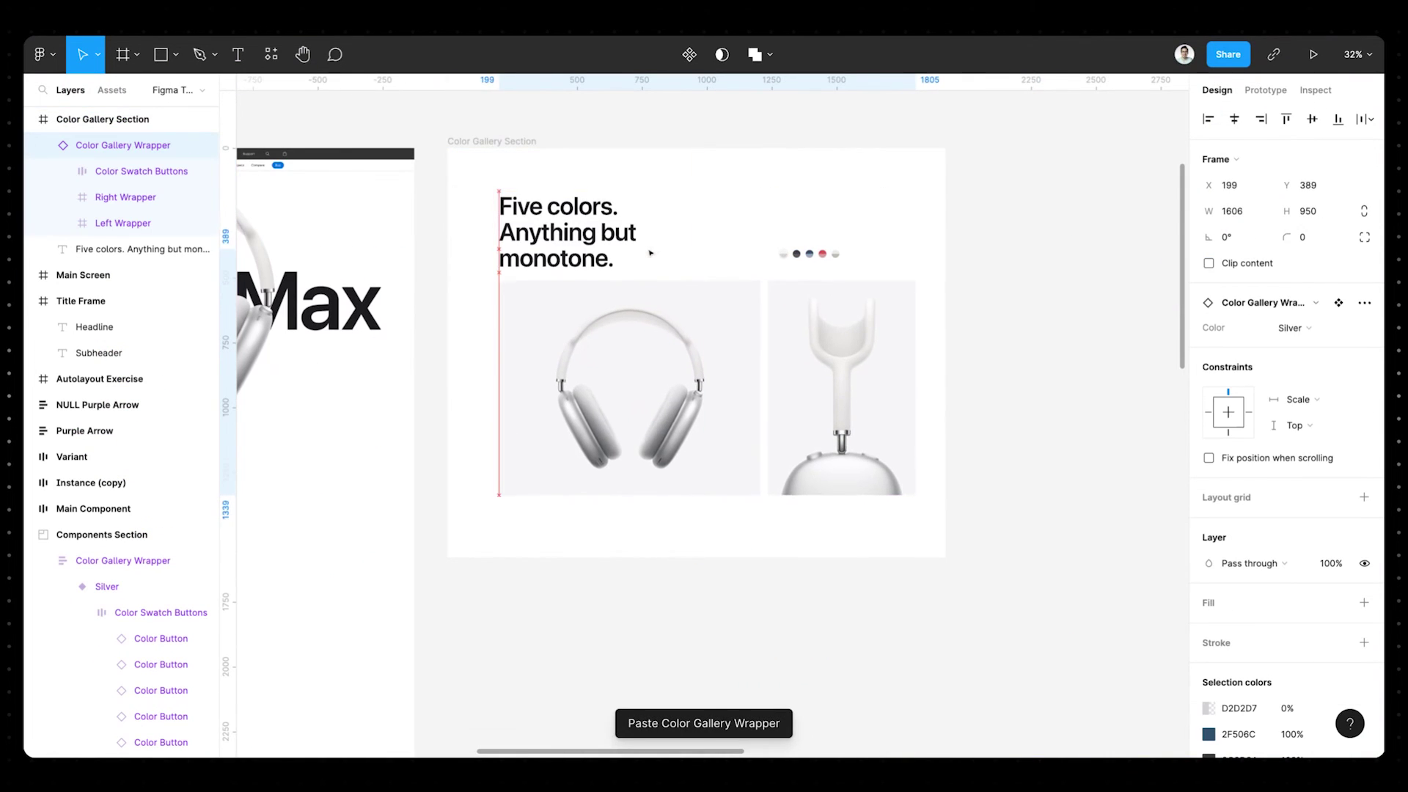
pyautogui.press('Escape')
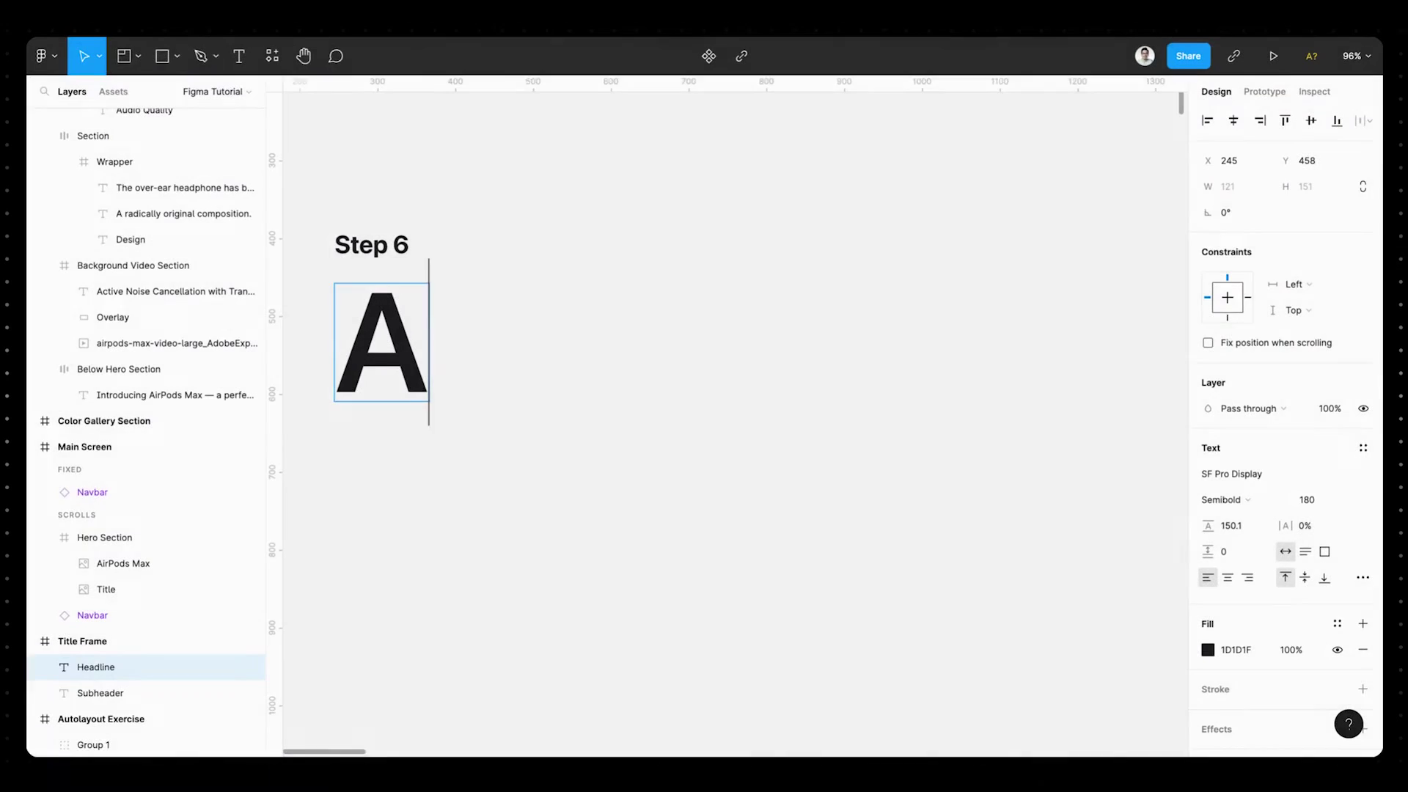
# - Set the Step 6 headline in the Title Frame to "AirPods Max webpage"
pyautogui.write('irP')
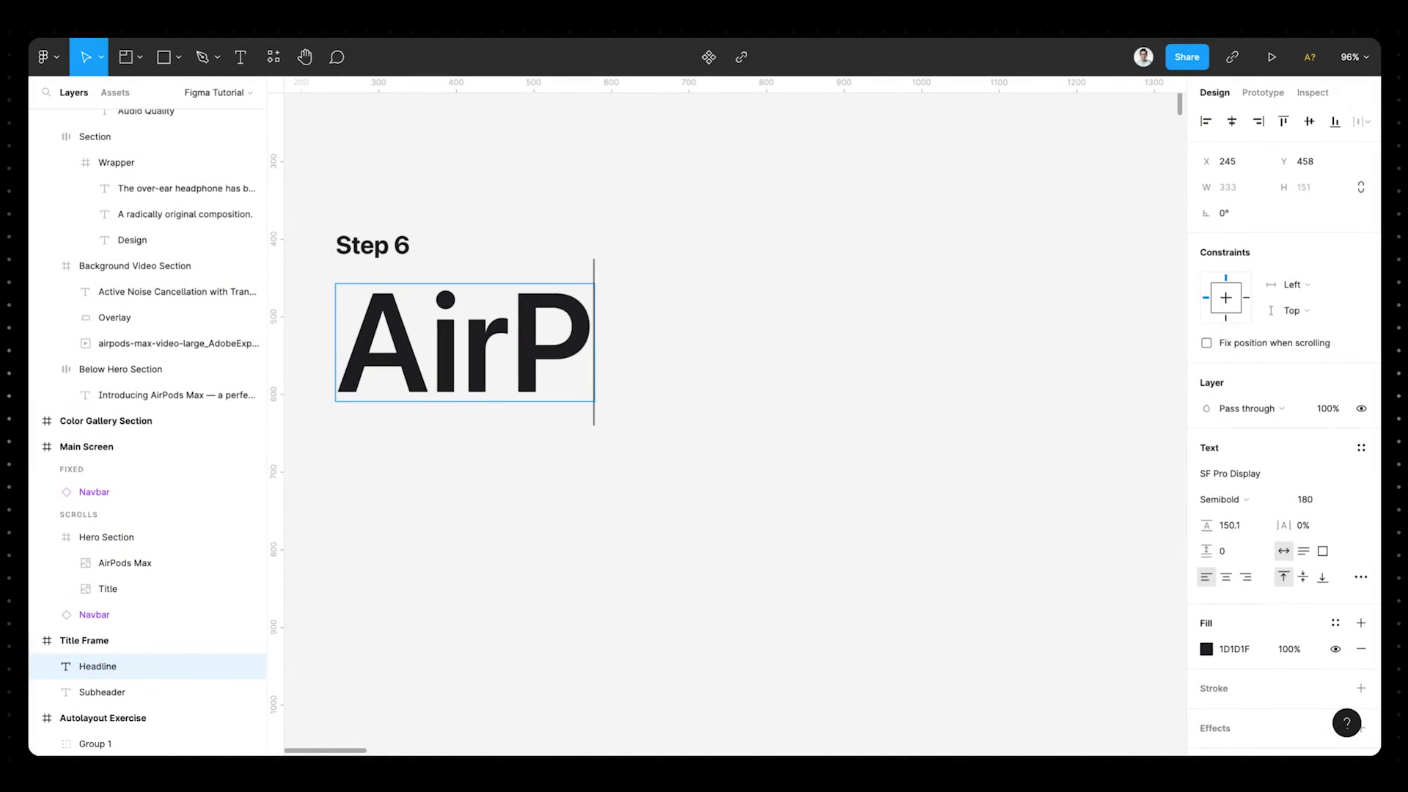
pyautogui.write('ods Max webpage')
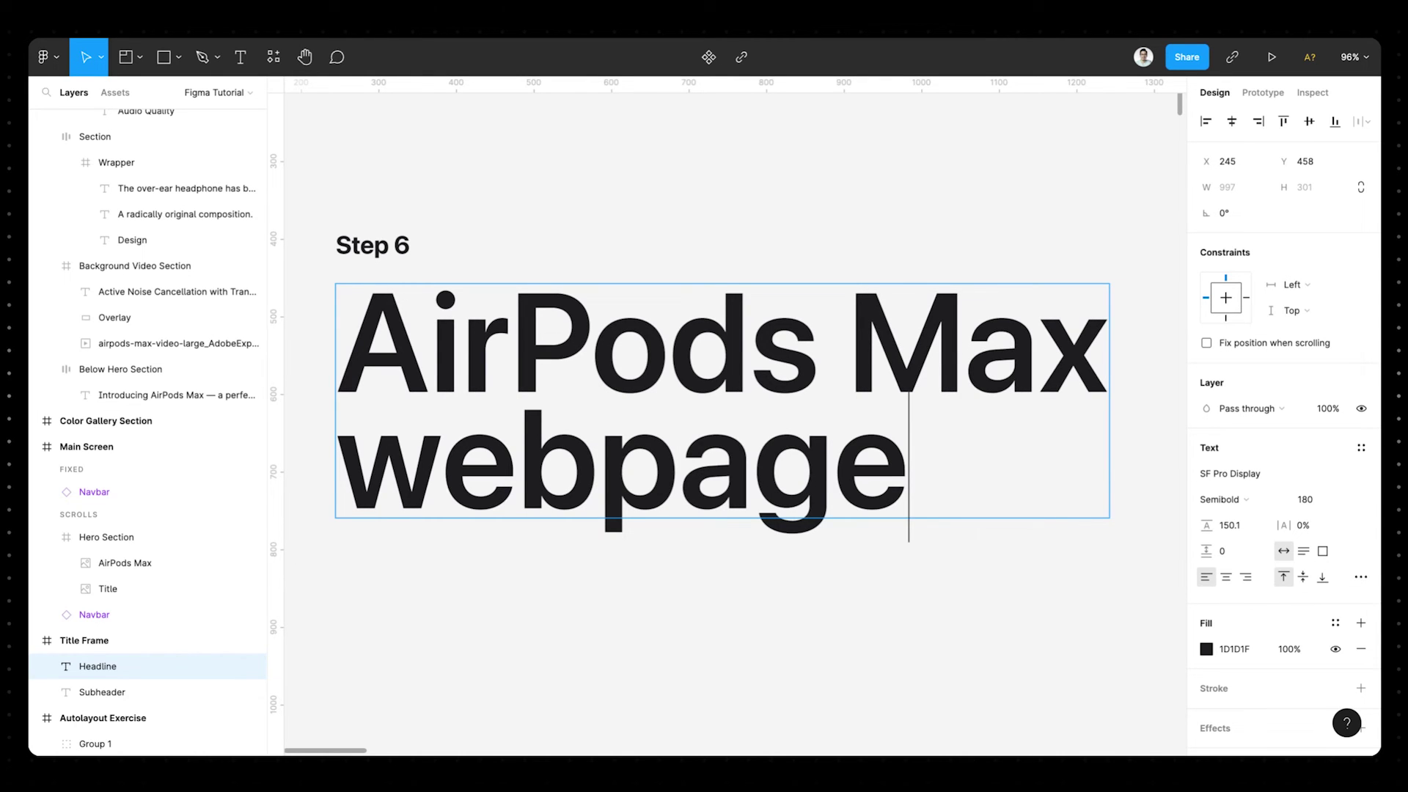
pyautogui.press('Escape')
# - Look through the Components Section and the Other Assets sections to see the parts available for the AirPods Max page
pyautogui.scroll(-5, 656, 336)
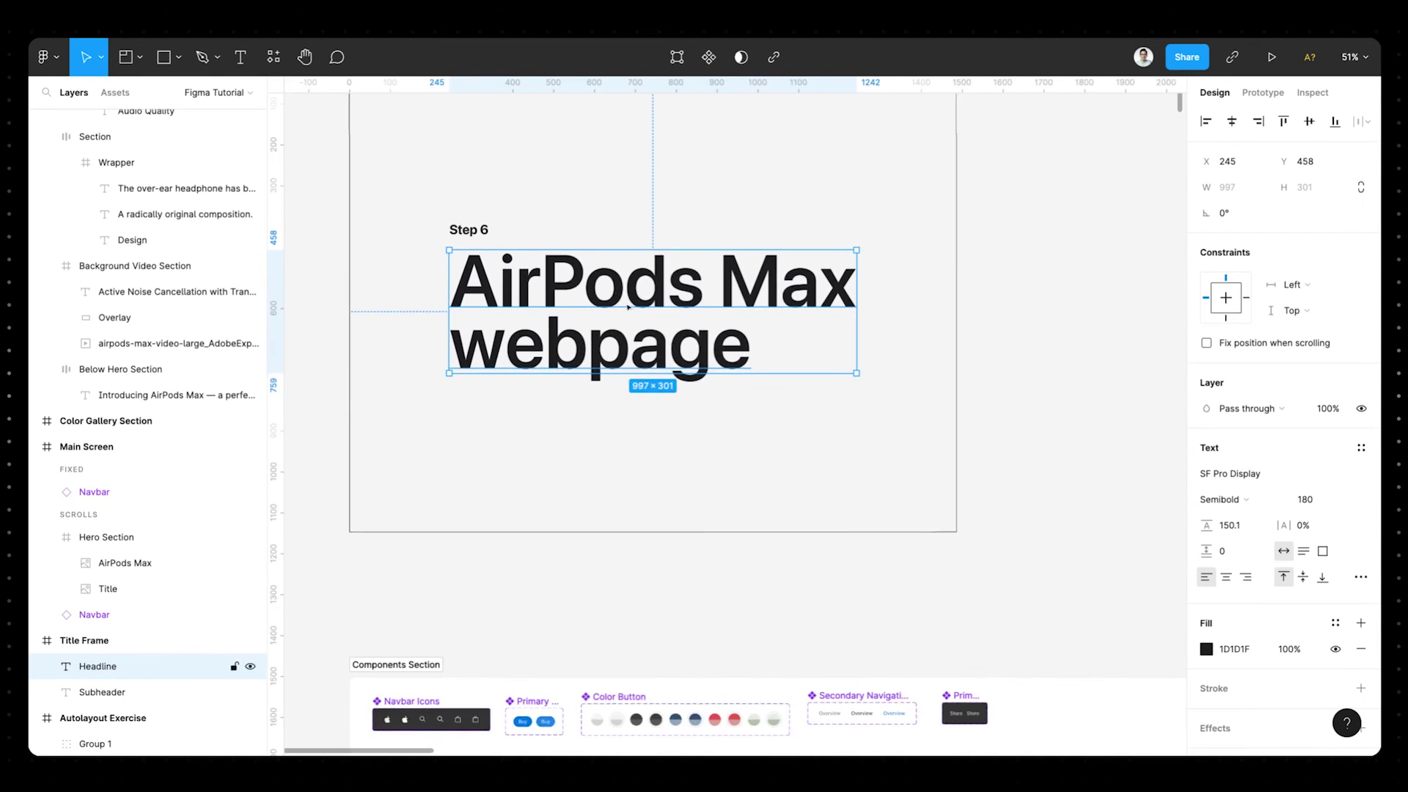
pyautogui.scroll(-10, 657, 337)
pyautogui.scroll(-3, 659, 339)
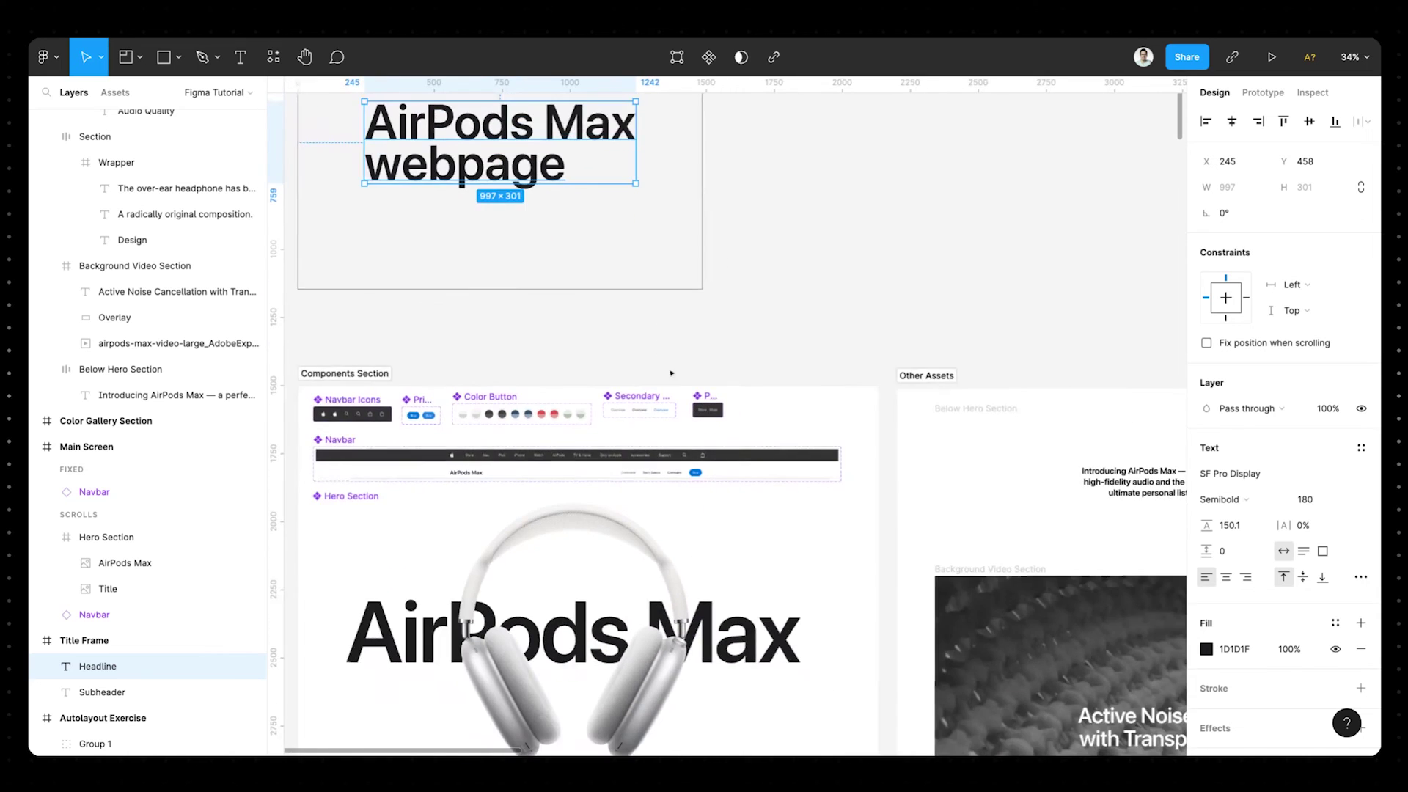
pyautogui.scroll(-3, 681, 386)
pyautogui.scroll(-6, 806, 440)
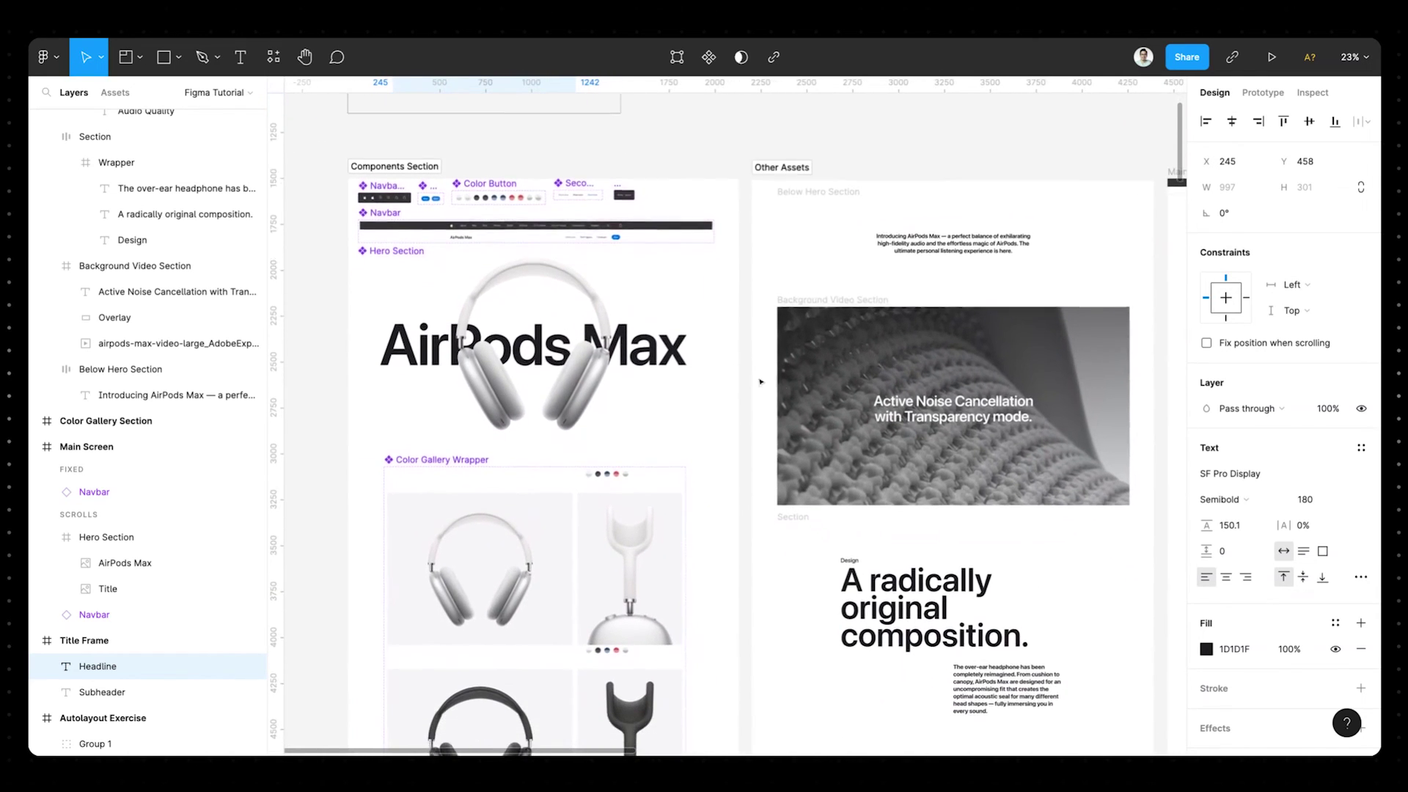
pyautogui.scroll(-5, 831, 450)
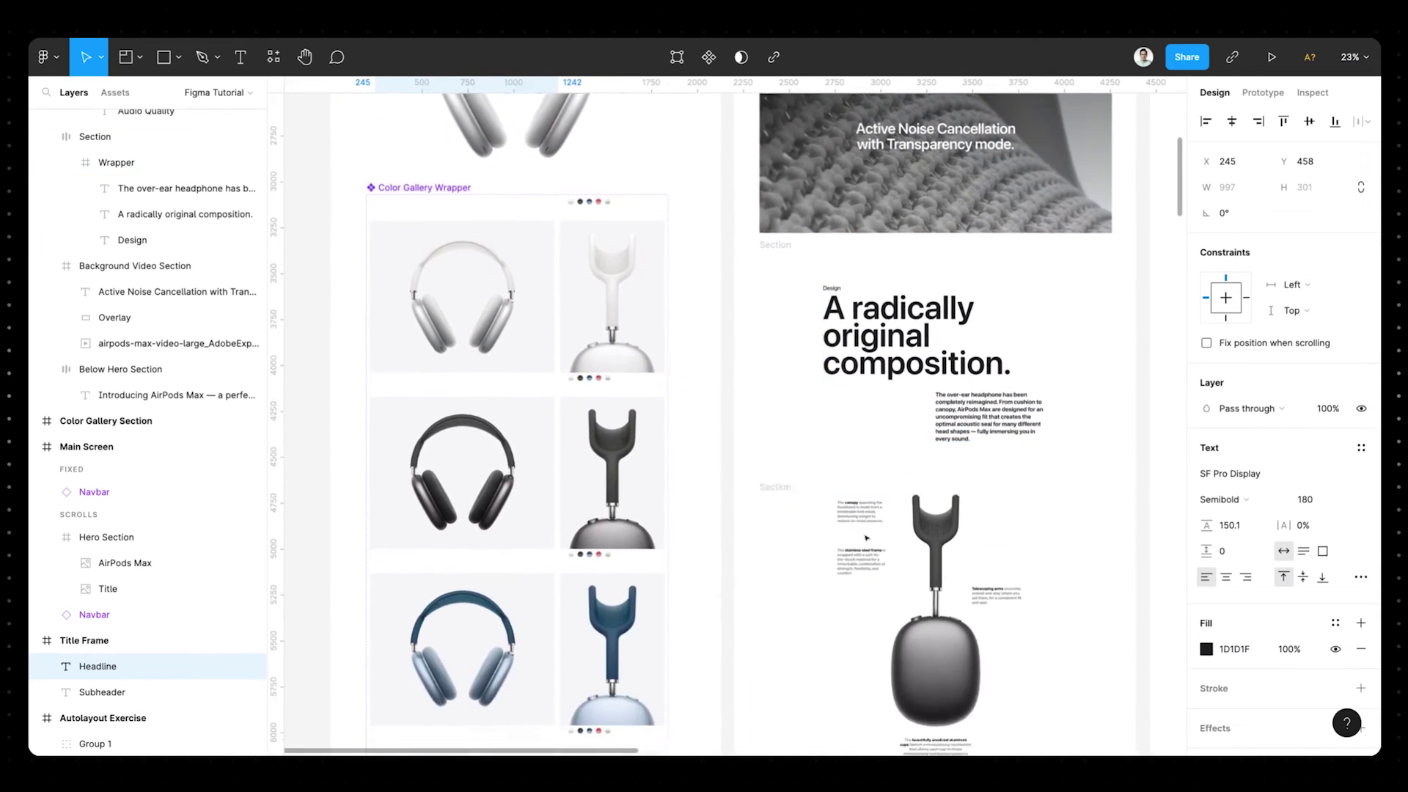
pyautogui.scroll(-8, 833, 545)
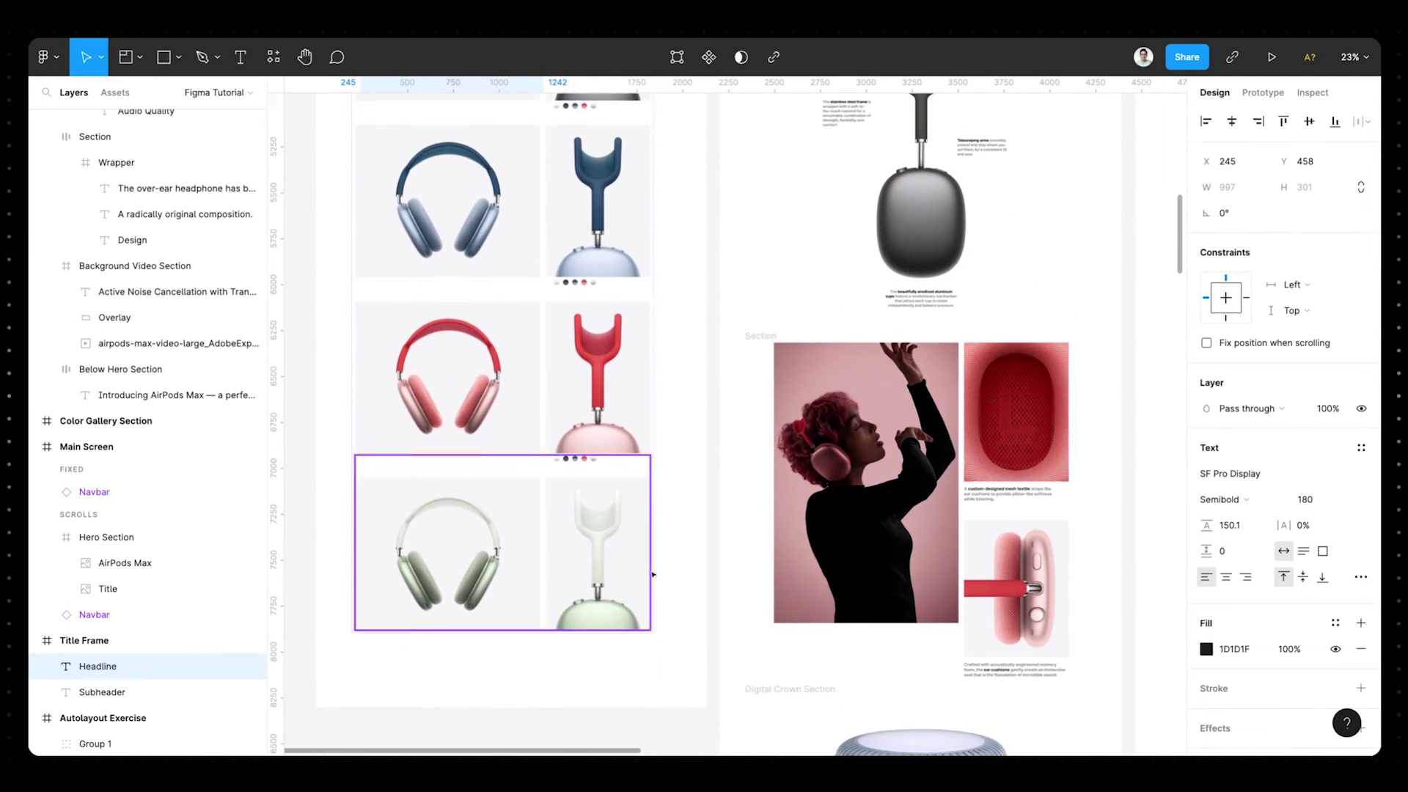
pyautogui.scroll(-9, 868, 601)
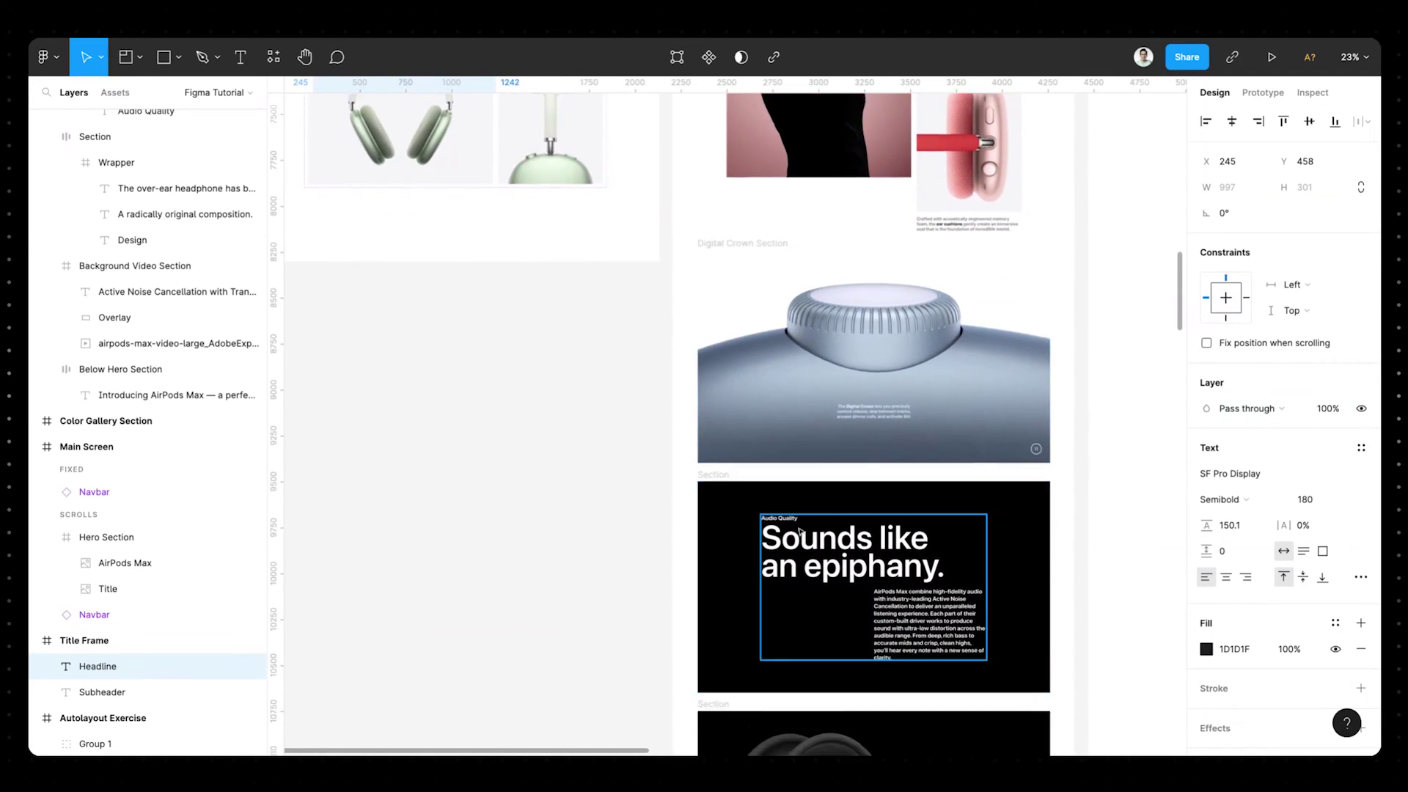
pyautogui.scroll(-7, 834, 543)
pyautogui.hscroll(2, 834, 542)
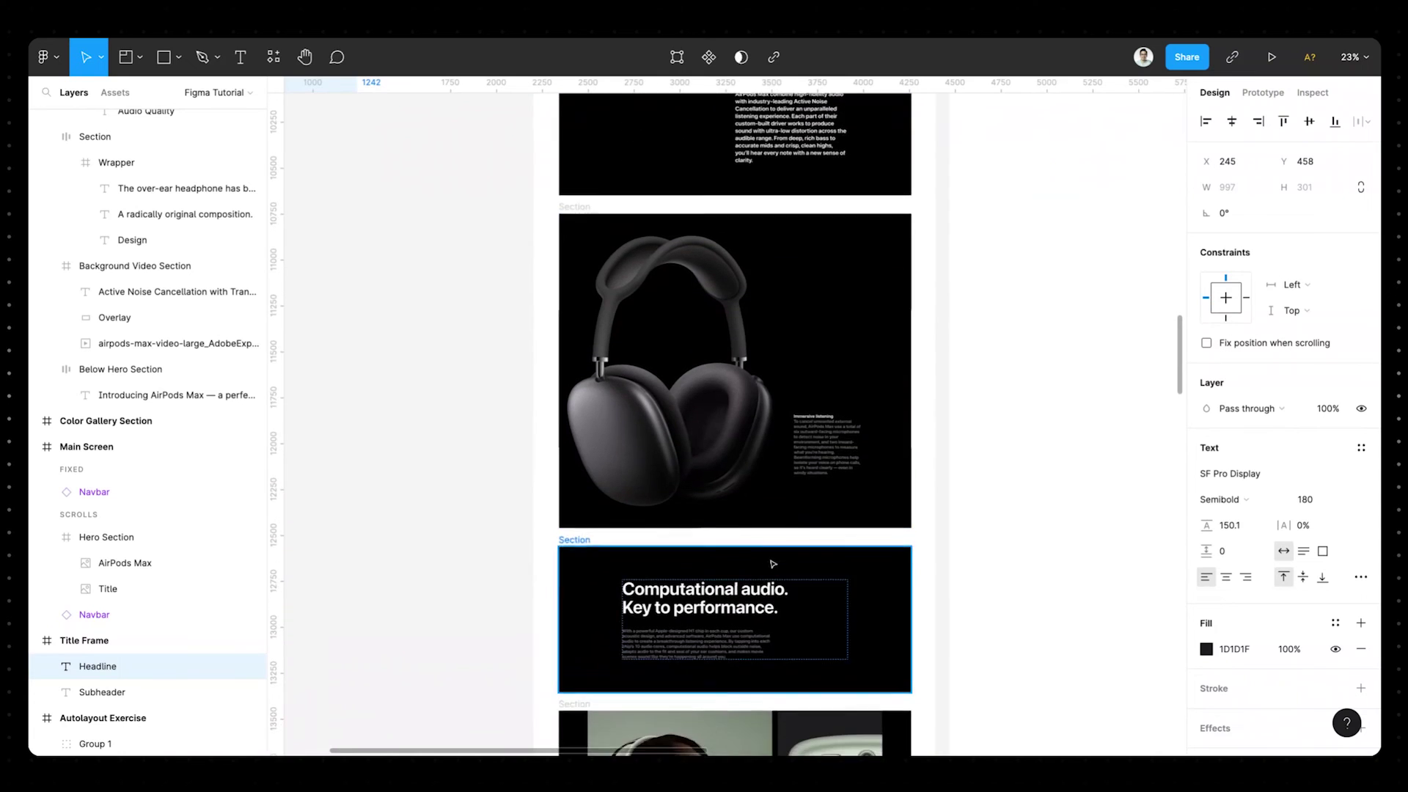
pyautogui.scroll(-12, 772, 565)
pyautogui.hscroll(1, 772, 565)
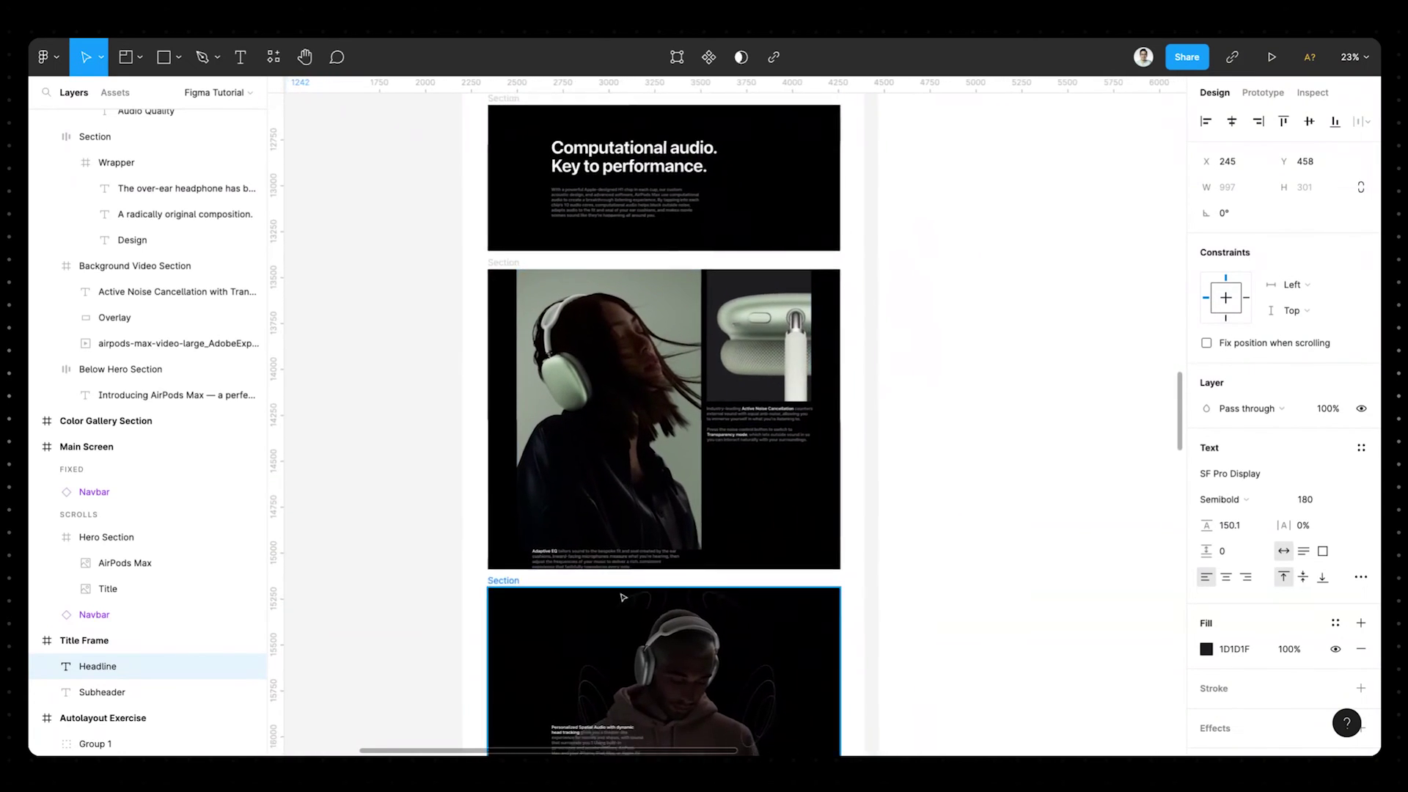
pyautogui.scroll(-1, 597, 577)
pyautogui.hscroll(3, 597, 577)
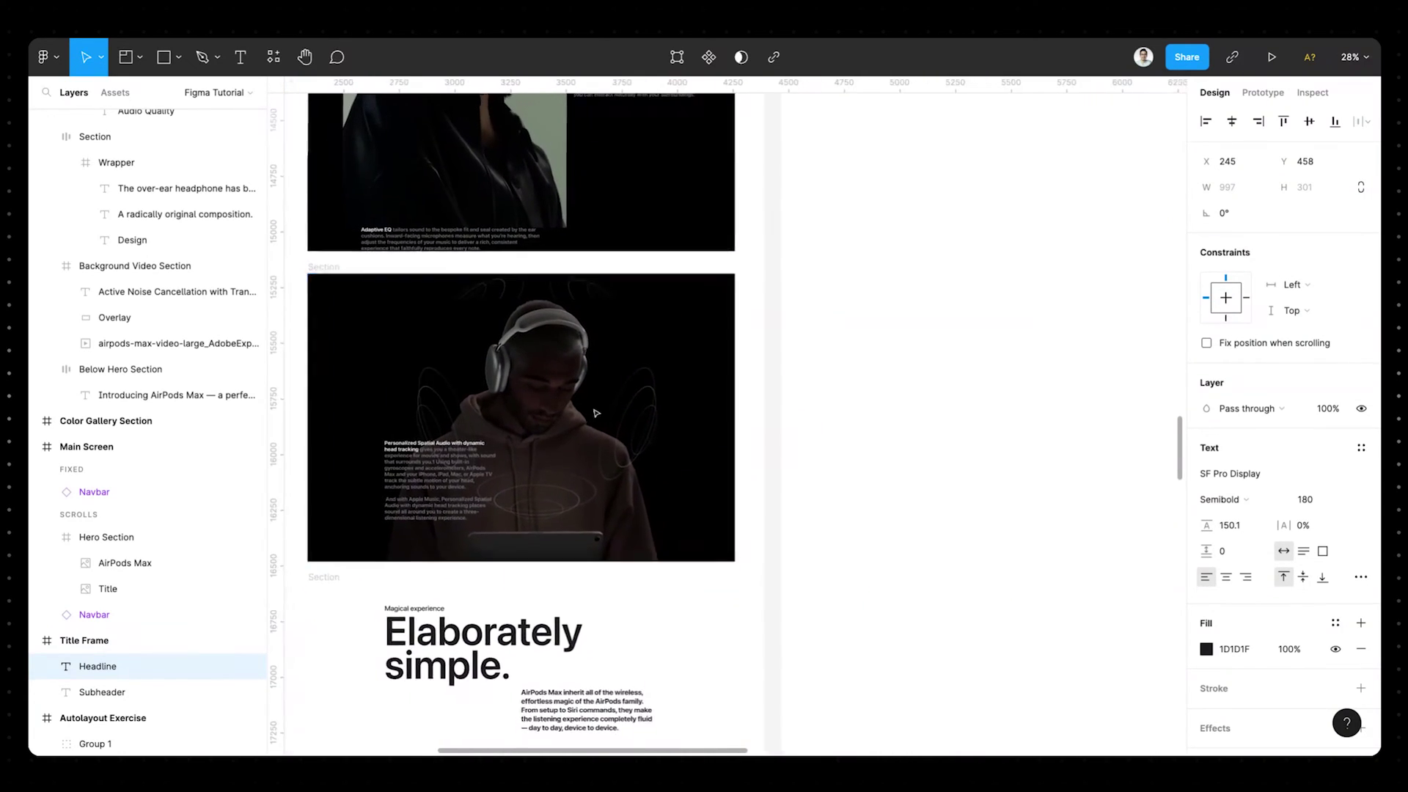
# - Draw a frame on the Main Screen beside the spatial audio section, with a black fill and a width of 1920
pyautogui.press('f')
pyautogui.moveTo(763, 297); pyautogui.dragTo(1094, 540)
pyautogui.click(1207, 604)
pyautogui.click(1235, 212)
pyautogui.write('1920')
# - Copy the three spatial audio images from the section's Image Wrapper into the new black frame
pyautogui.click(516, 419)
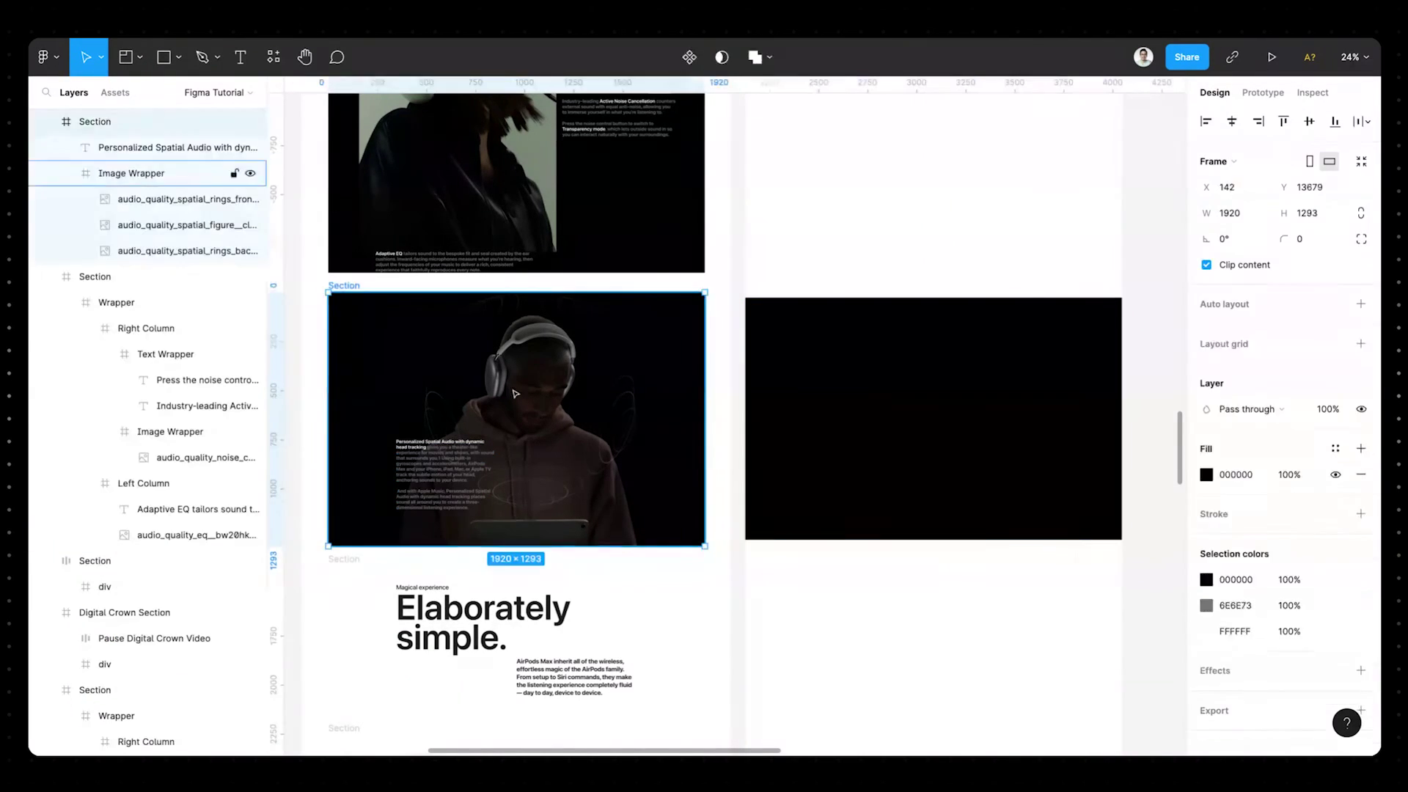
pyautogui.click(156, 173)
pyautogui.click(870, 418)
pyautogui.click(157, 199)
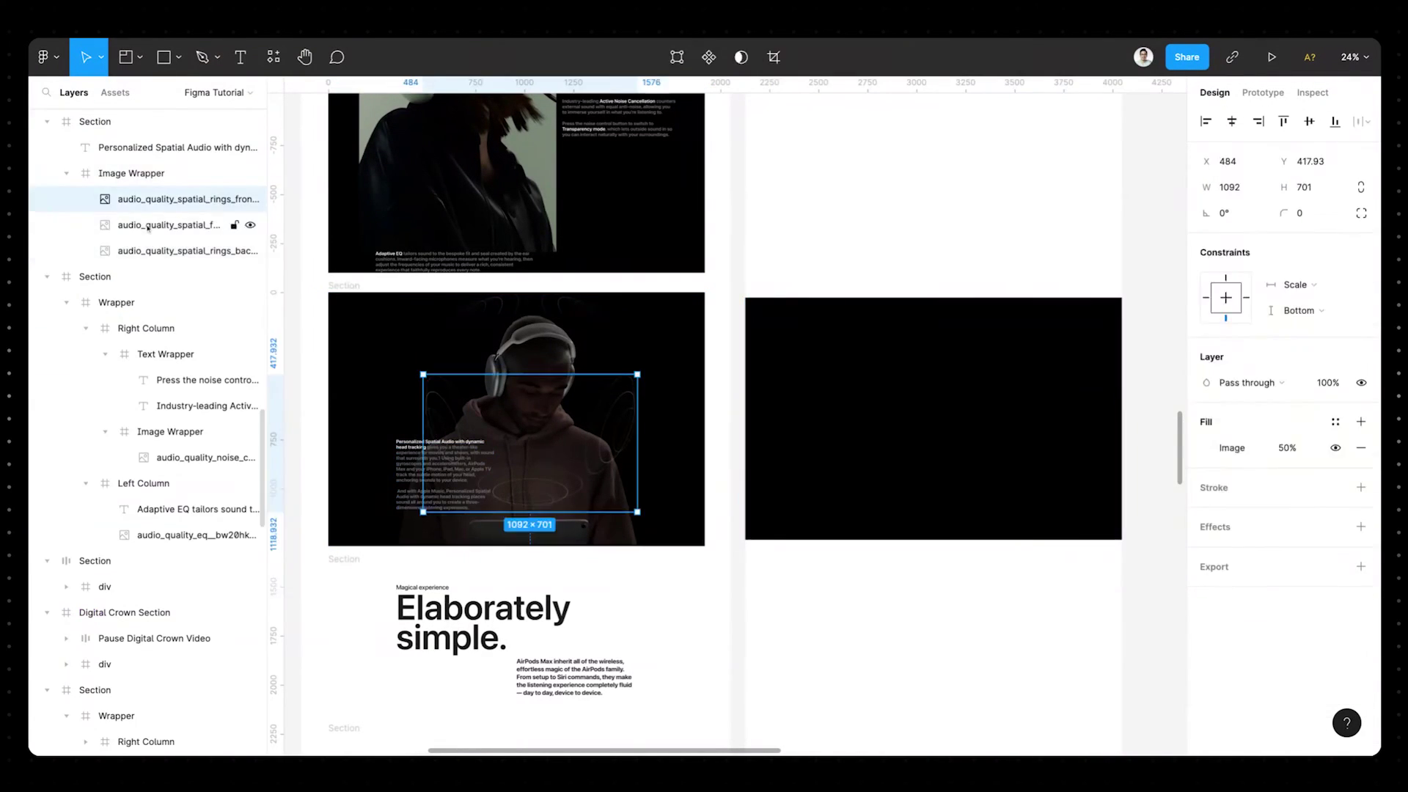
pyautogui.click(157, 251)
pyautogui.keyDown('shift'); pyautogui.click(157, 201); pyautogui.keyUp('shift')
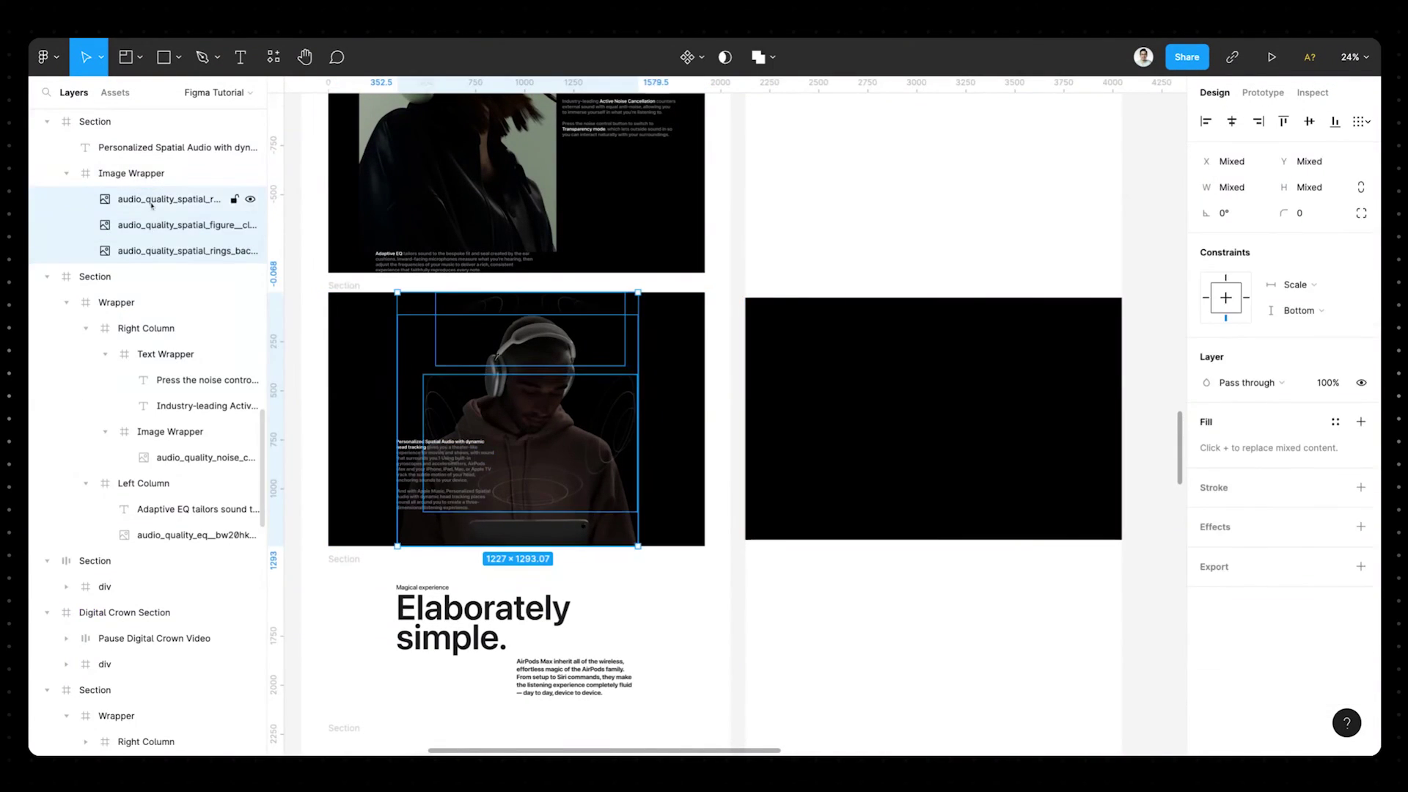
pyautogui.hotkey('ctrl', 'c')
pyautogui.click(870, 418)
pyautogui.hotkey('ctrl', 'v')
# - Copy the Personalized Spatial Audio text into the new frame and select the figure image layer there
pyautogui.keyDown('ctrl'); pyautogui.click(445, 473); pyautogui.keyUp('ctrl')
pyautogui.click(176, 524)
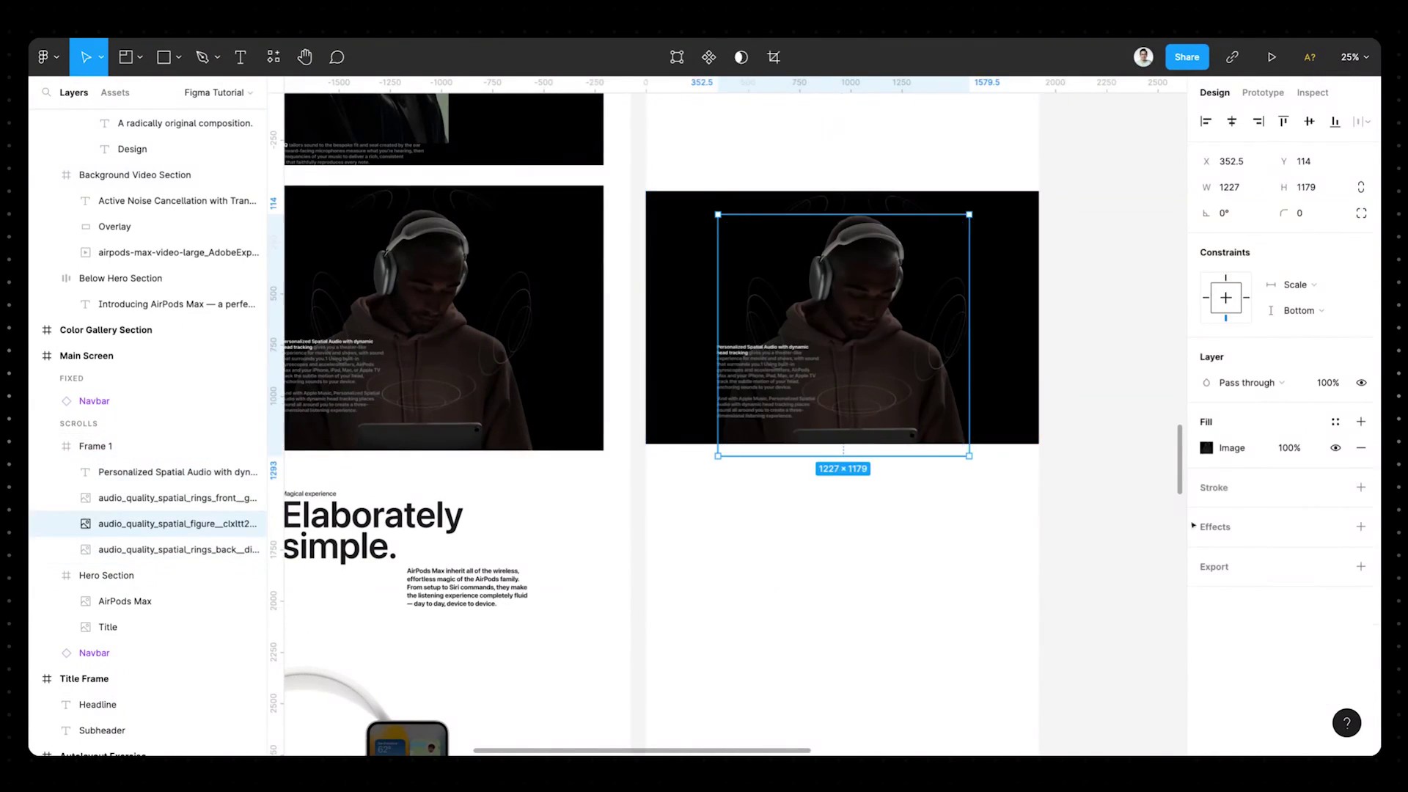
pyautogui.click(1005, 414)
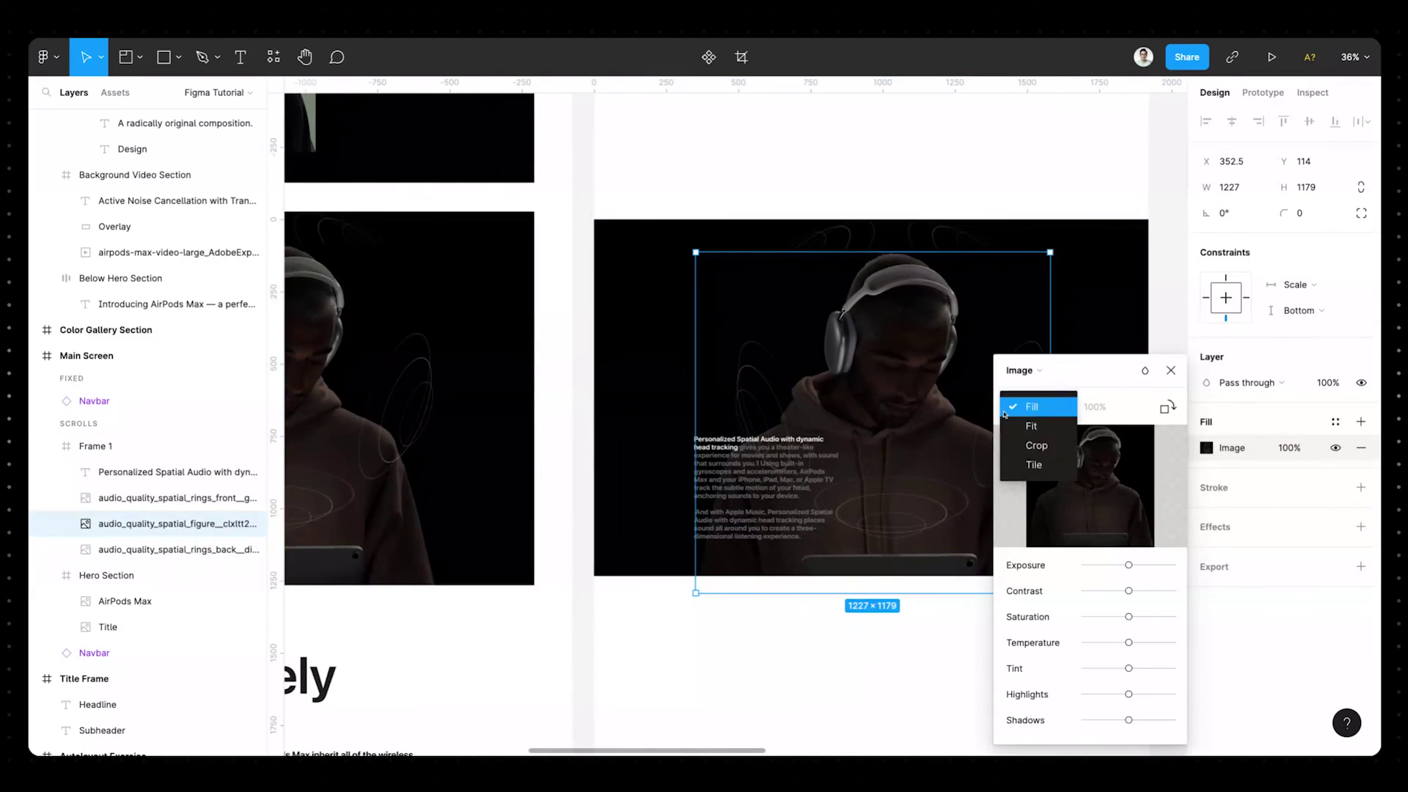
pyautogui.click(1036, 445)
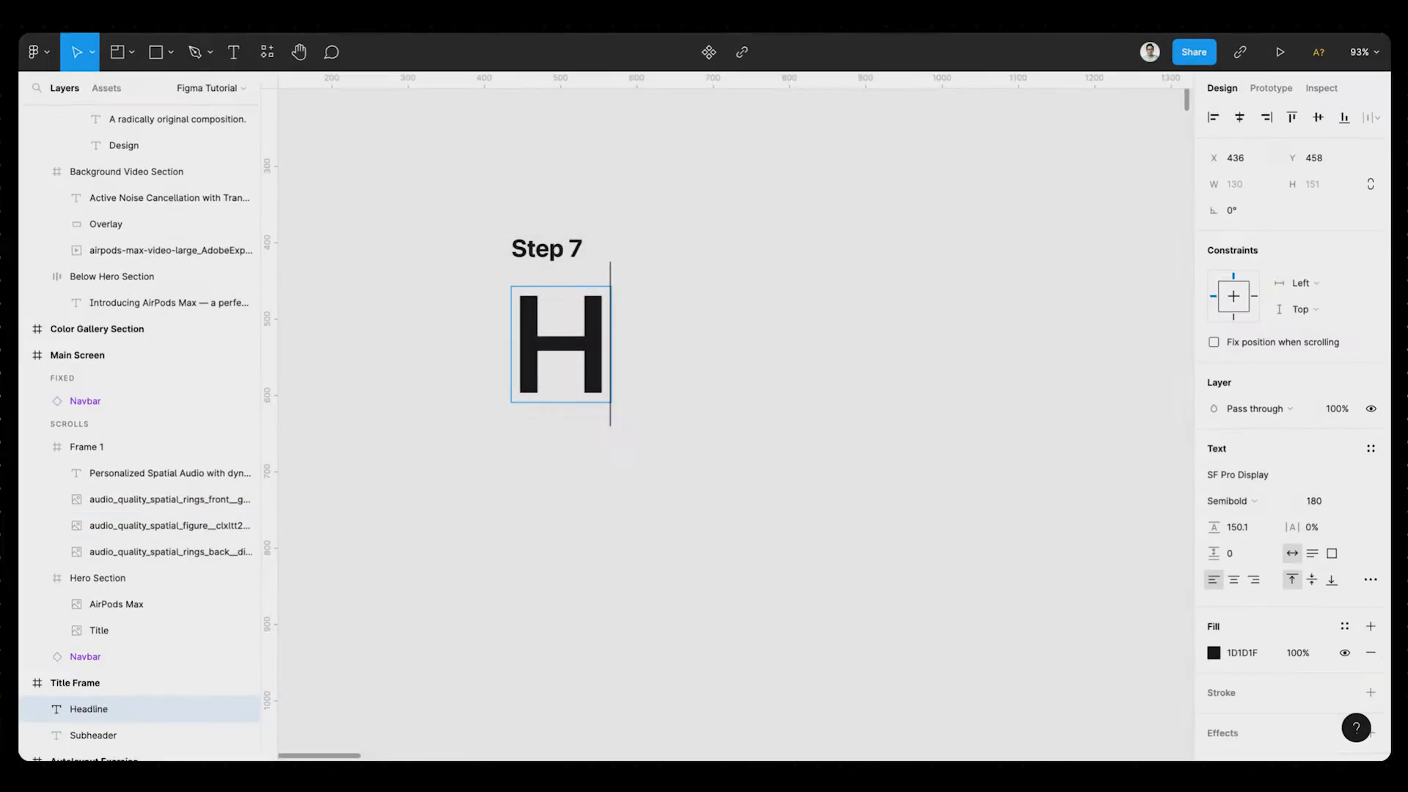
# - Set the Step 7 headline to "Html to design" on two lines and look over the html.to.design plugin's community page
pyautogui.write('tml to')
pyautogui.press('Return')
pyautogui.write('desig')
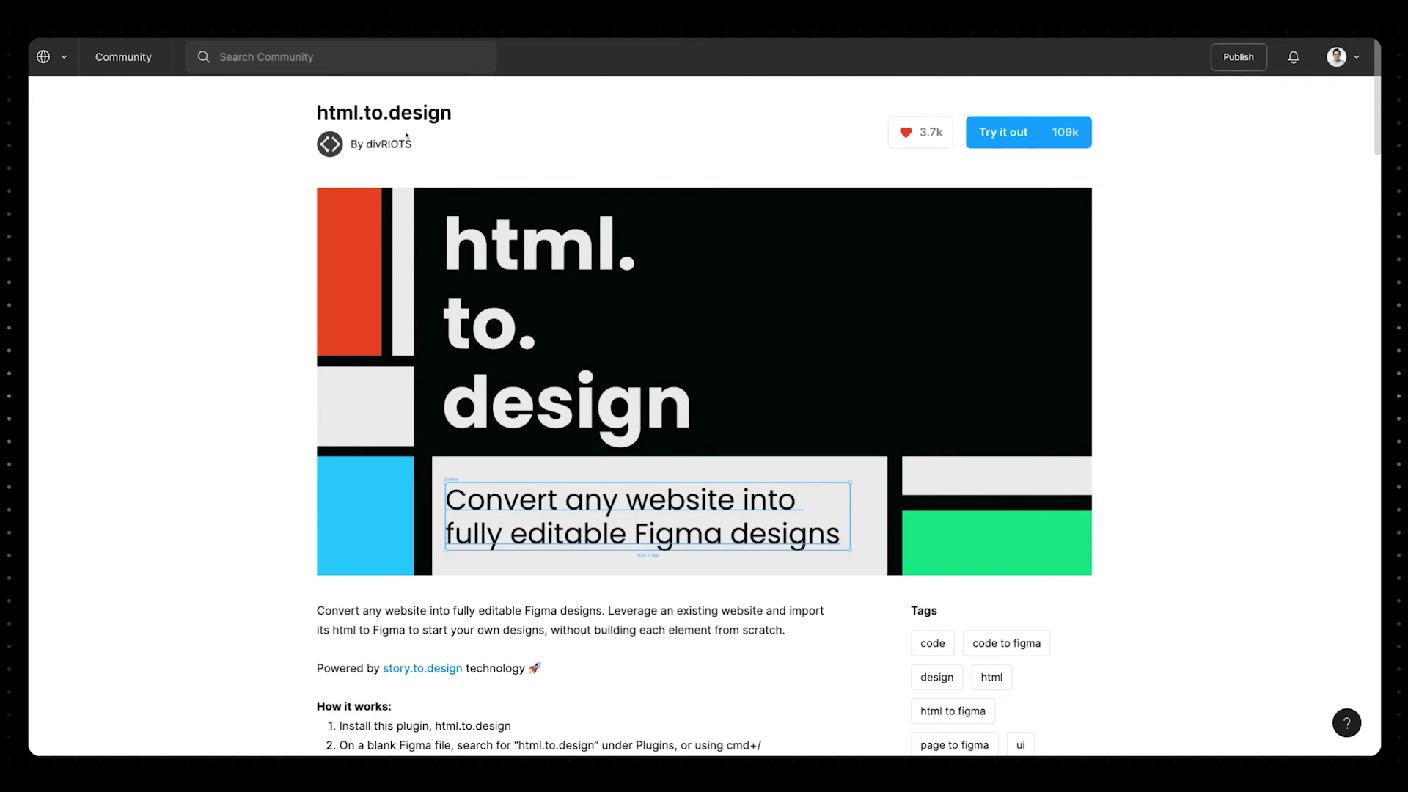
pyautogui.scroll(-3, 716, 308)
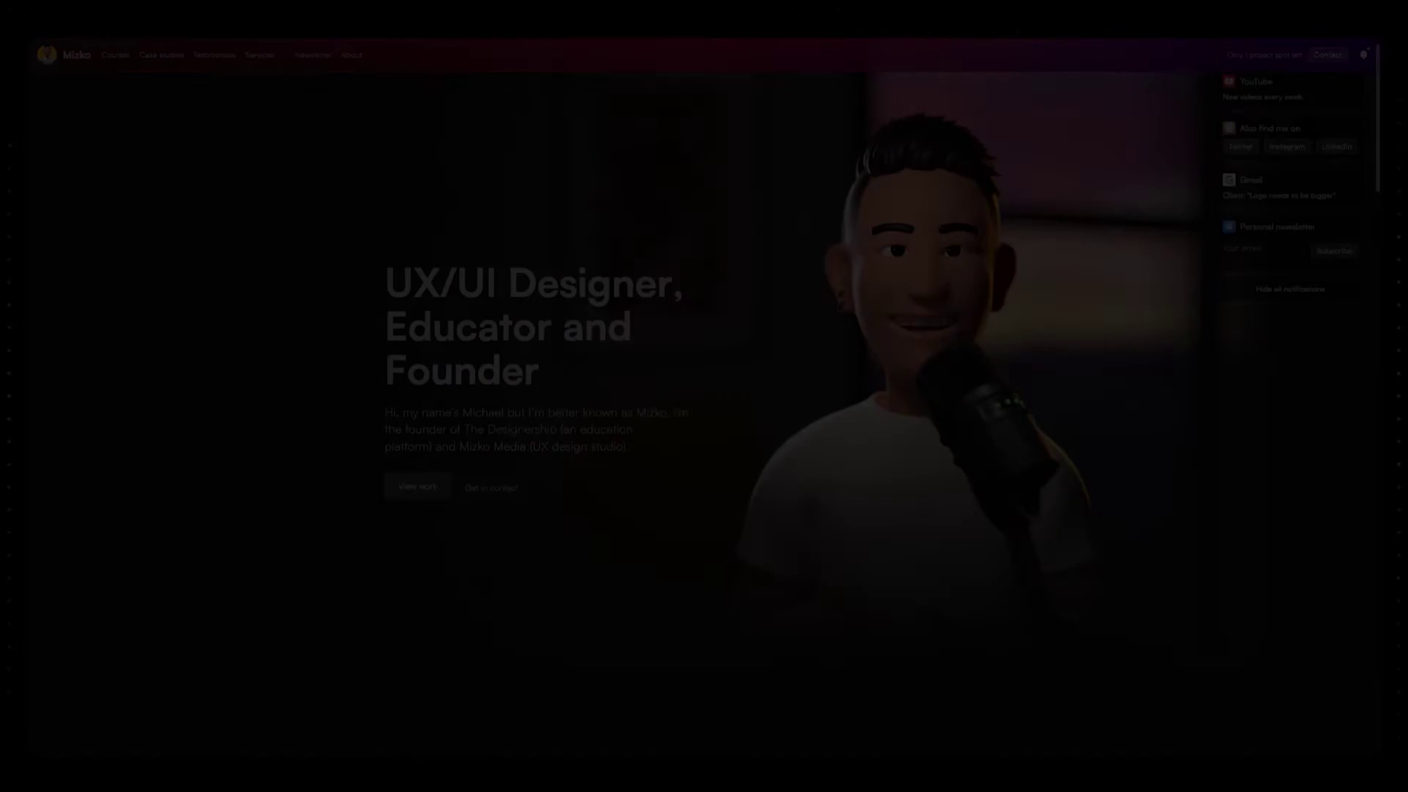
pyautogui.click(283, 66)
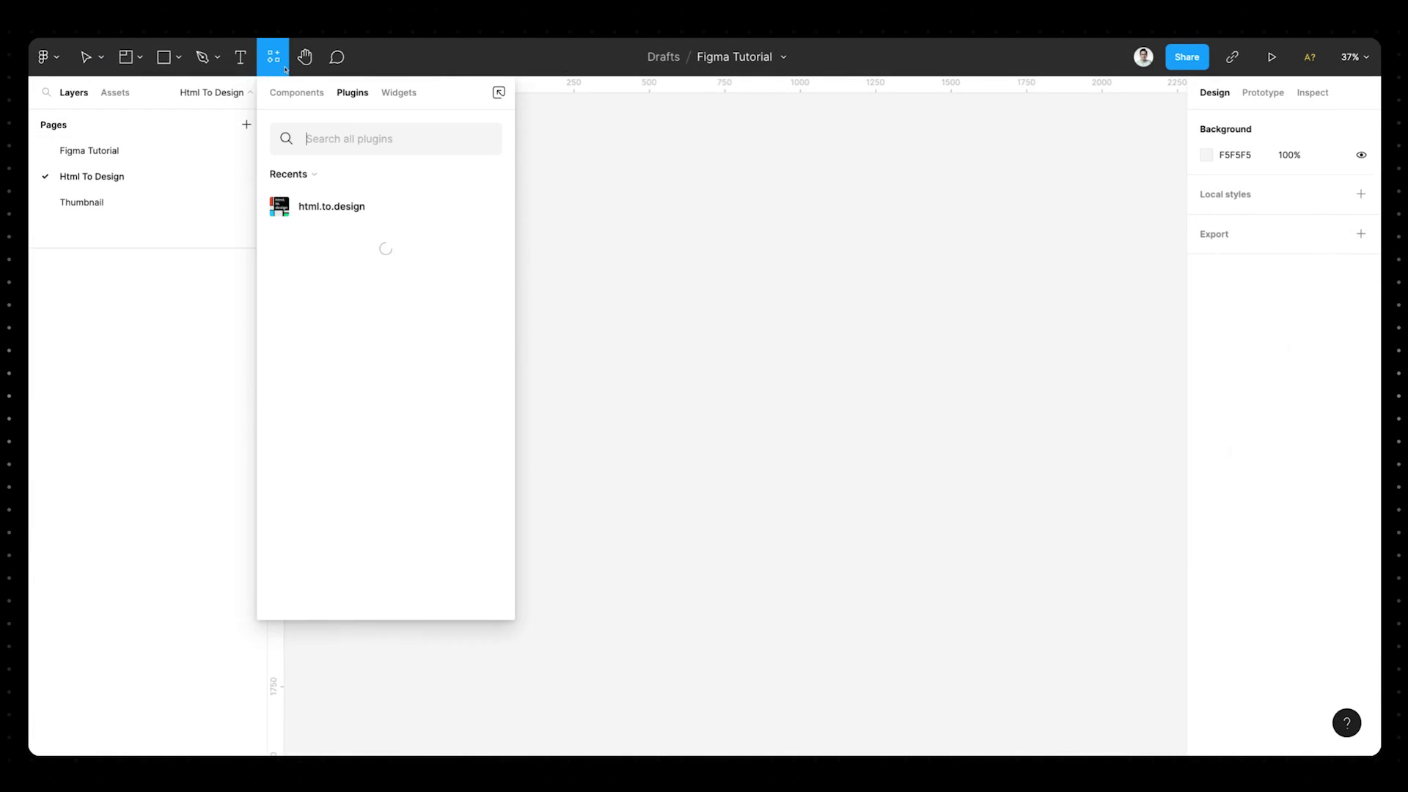
pyautogui.click(341, 213)
pyautogui.click(415, 312)
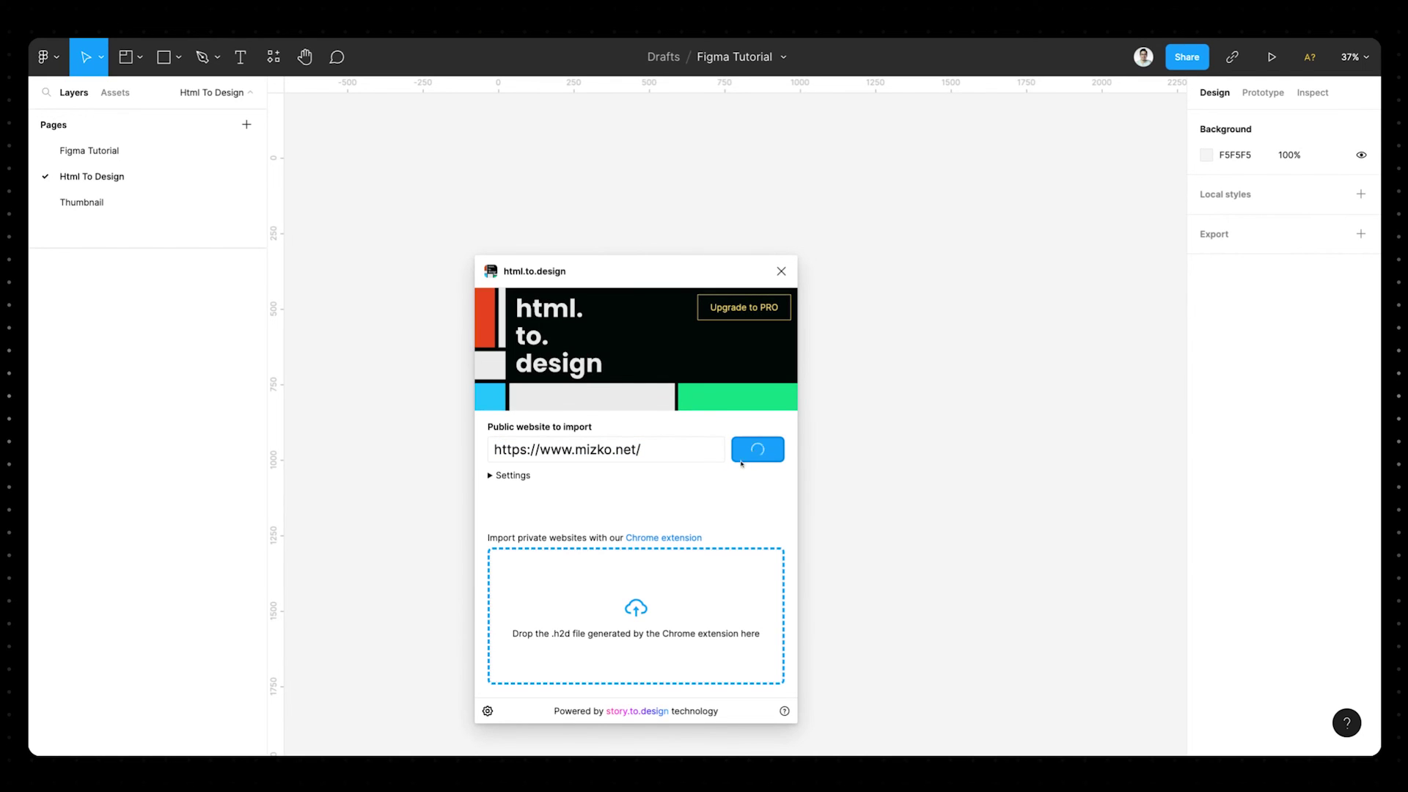
pyautogui.click(781, 270)
# - Examine the imported website design from its hero area down through the service sections and back up
pyautogui.scroll(-5, 788, 330)
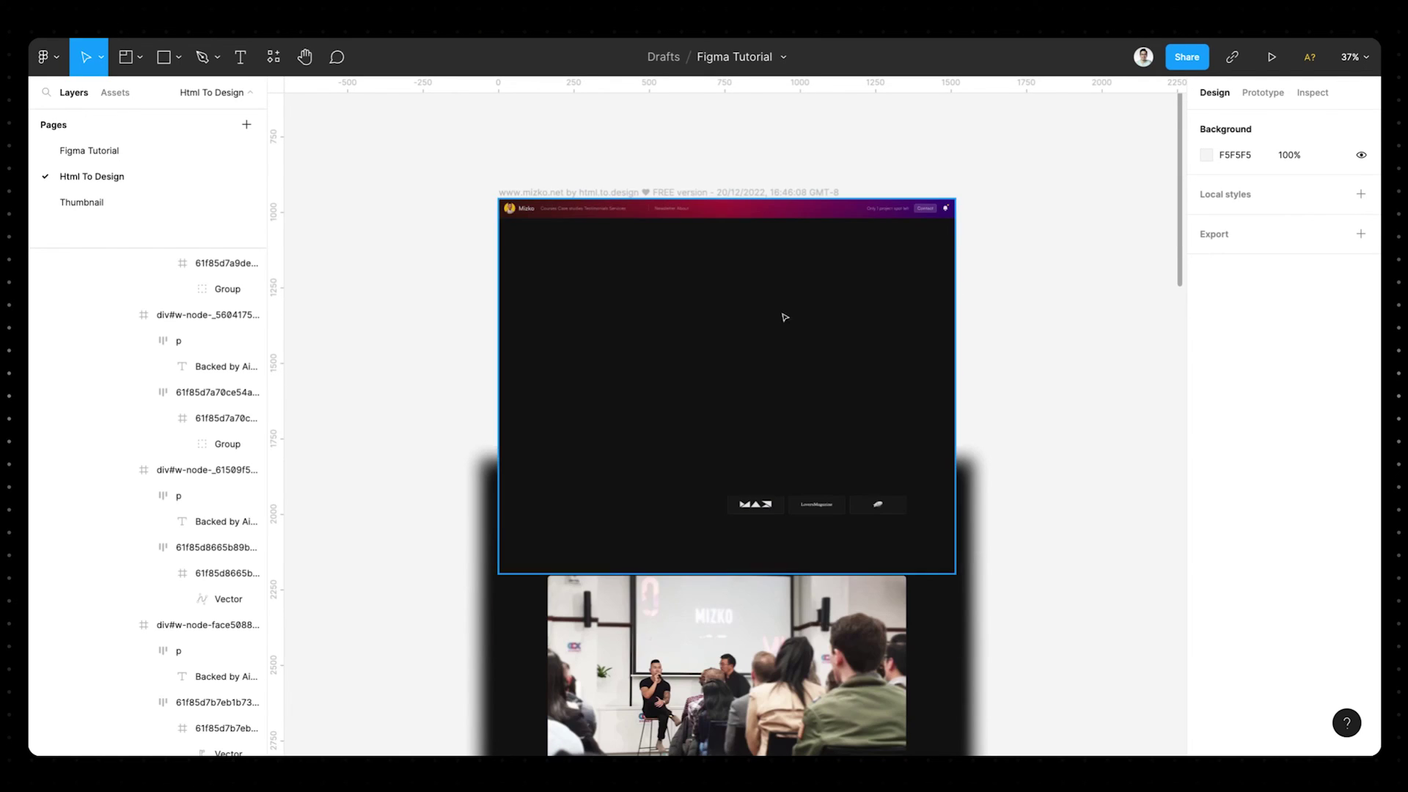
pyautogui.scroll(3, 626, 258)
pyautogui.scroll(-3, 617, 252)
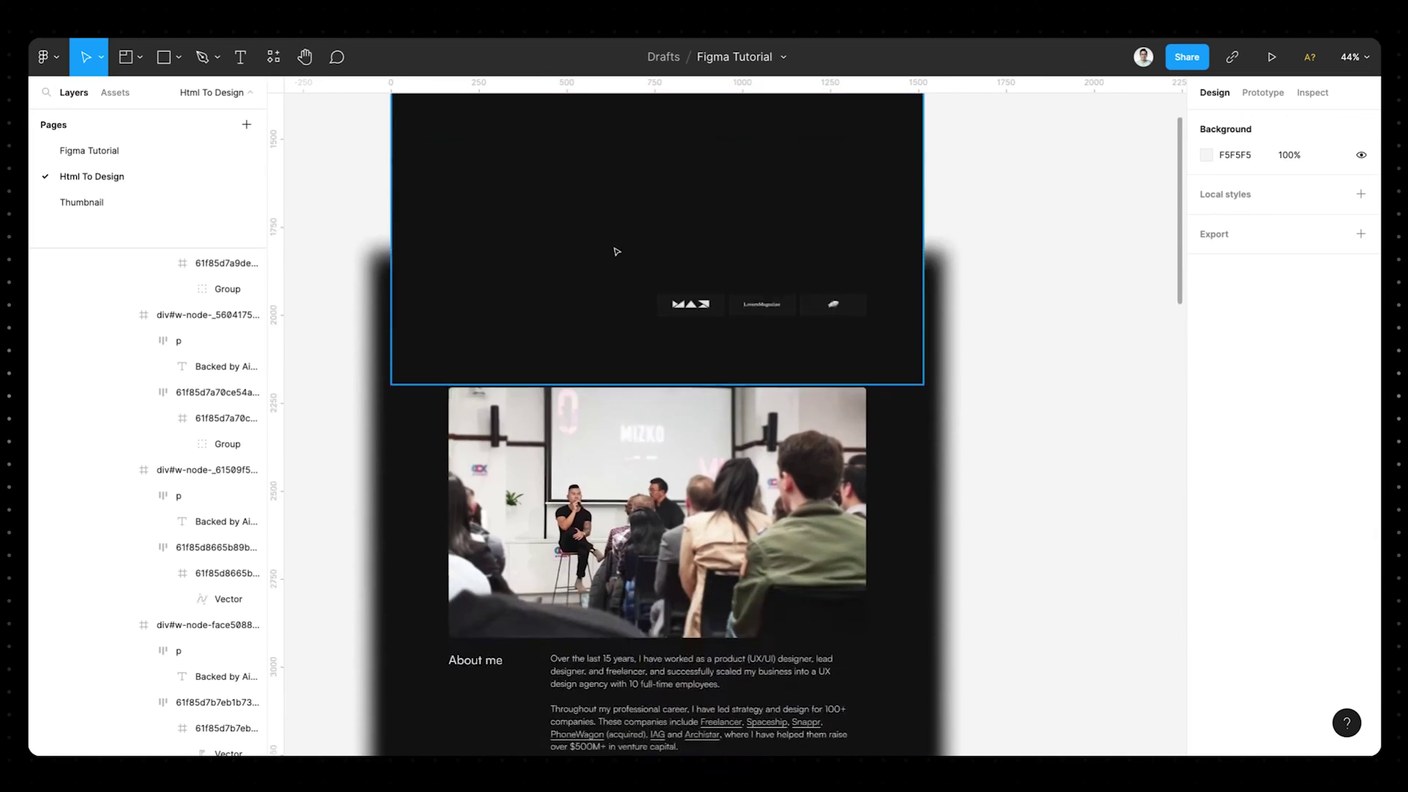
pyautogui.scroll(-15, 616, 251)
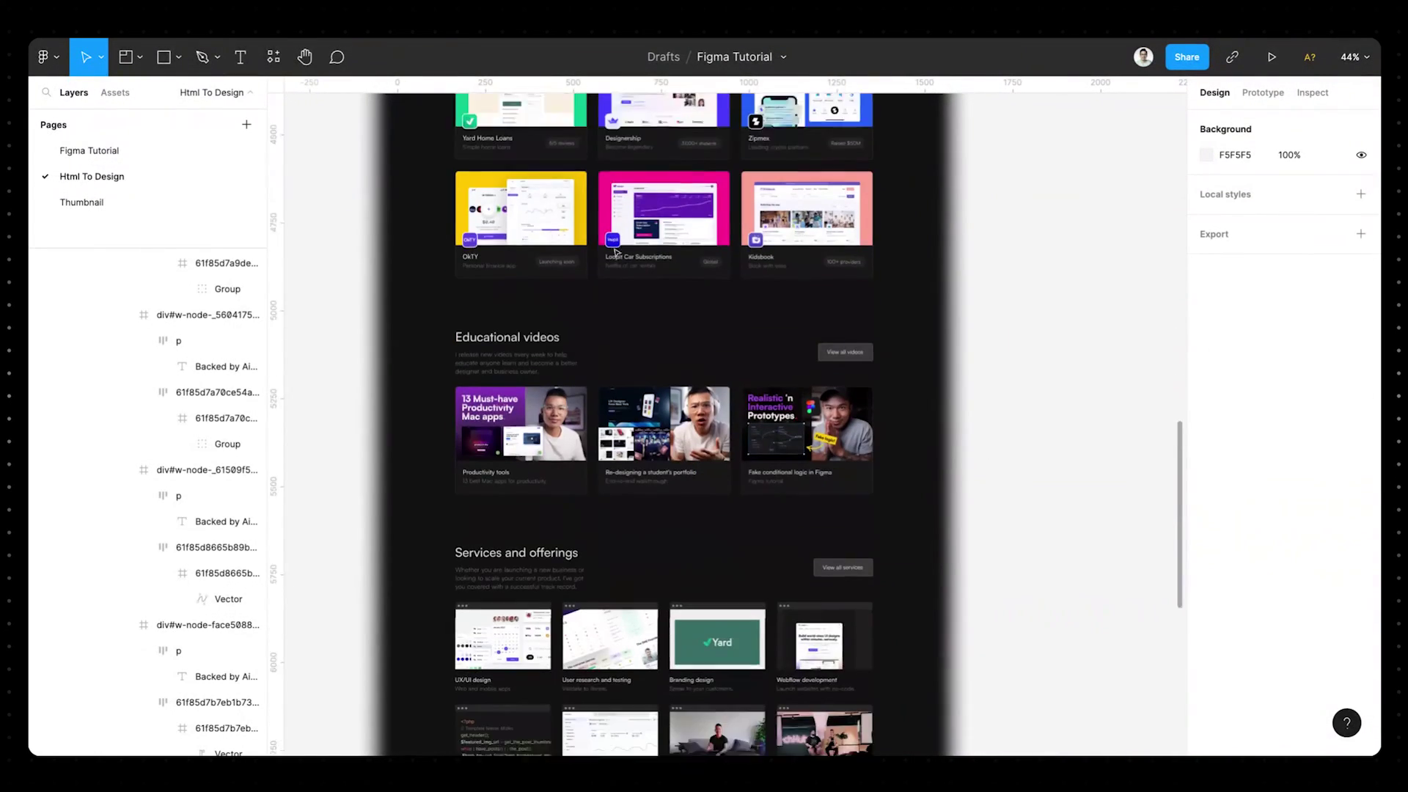
pyautogui.scroll(-3, 614, 252)
pyautogui.scroll(-4, 614, 253)
pyautogui.scroll(10, 614, 253)
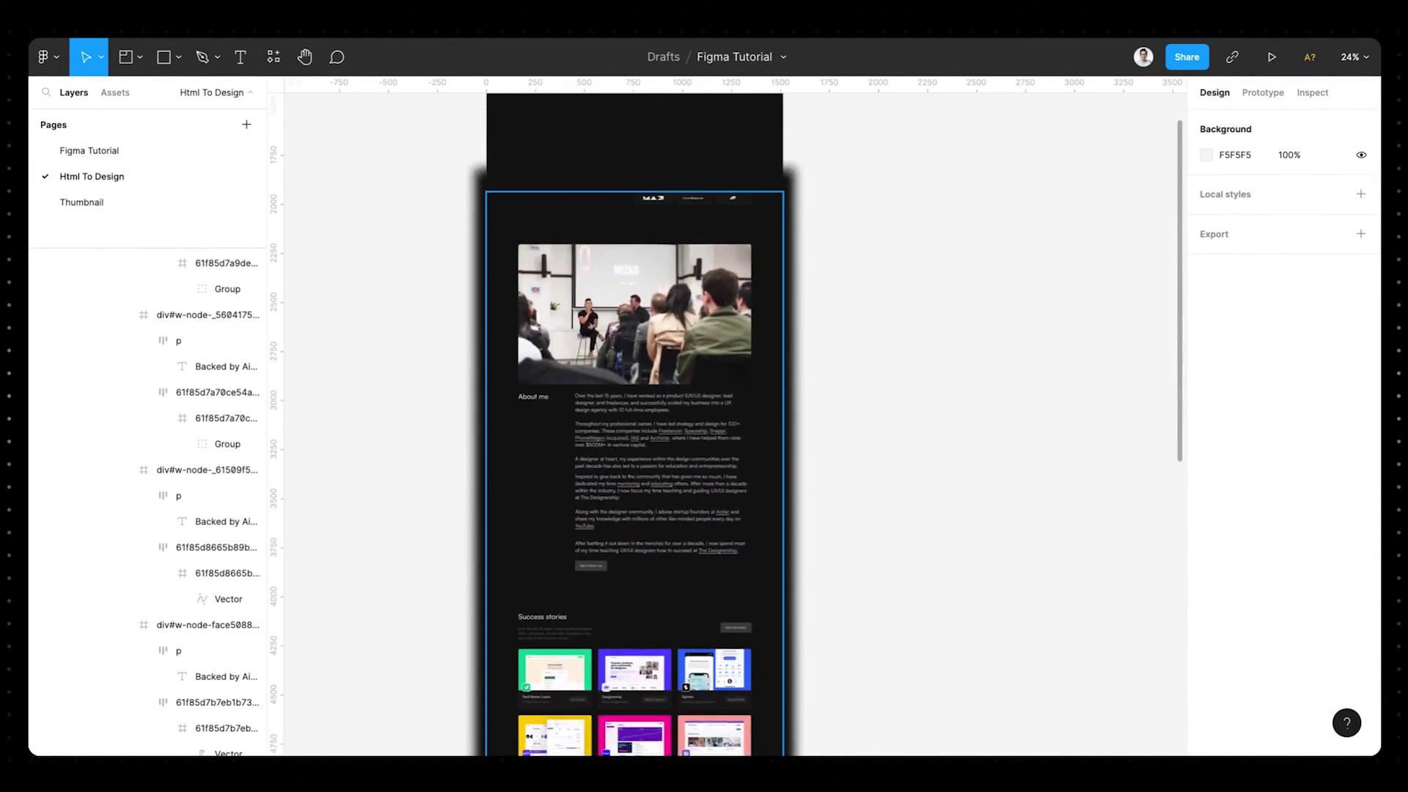
pyautogui.scroll(5, 584, 273)
pyautogui.scroll(3, 575, 352)
# - Bring the hero image layers to the front of the imported page's hero frame
pyautogui.click(575, 349)
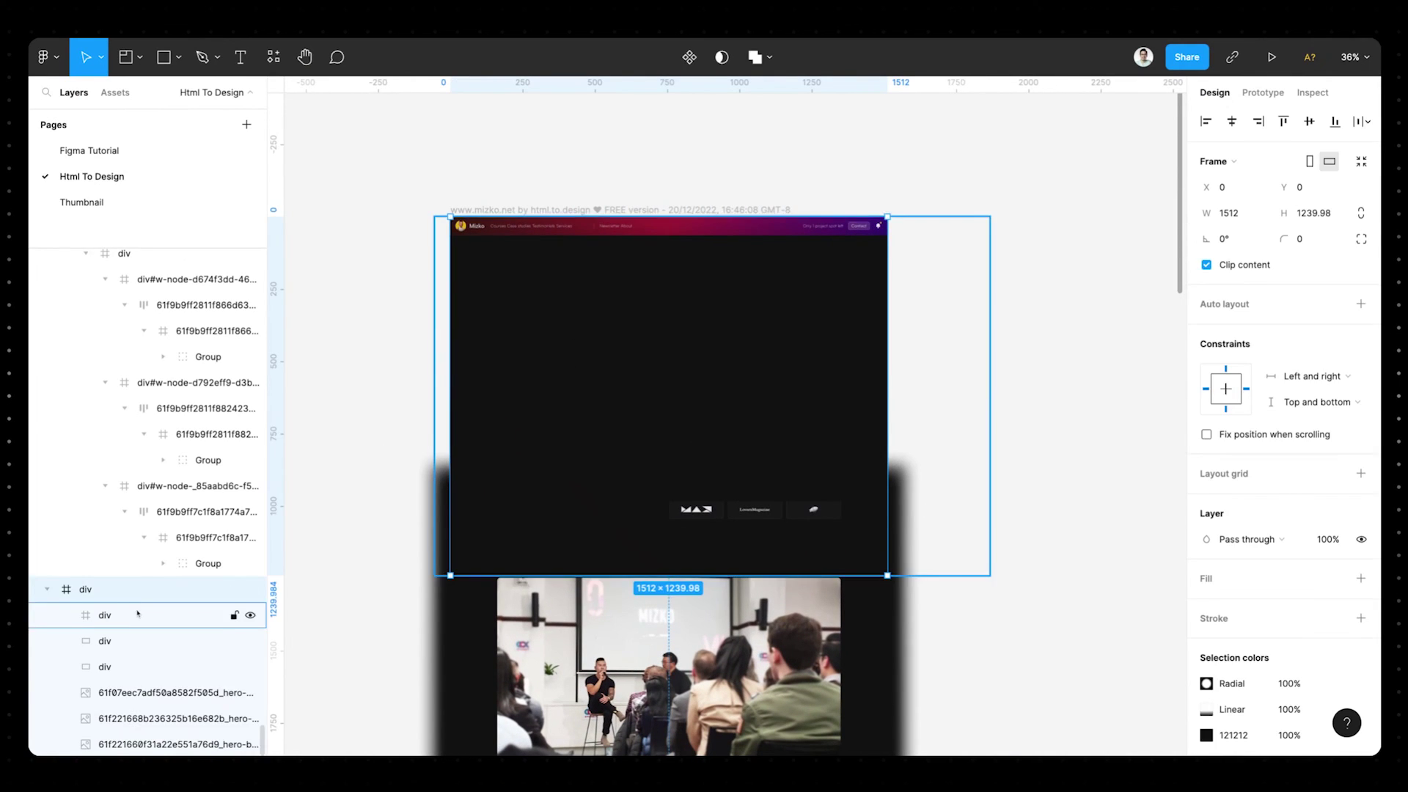
pyautogui.click(136, 692)
pyautogui.press('super+alt+]')
# - Try moving the hero layers lower on the imported page, and undo the moves
pyautogui.click(779, 224)
pyautogui.moveTo(778, 224); pyautogui.dragTo(789, 402)
pyautogui.hotkey('shift', 'Return')
pyautogui.hotkey('shift', 'Return')
pyautogui.press('Tab')
pyautogui.moveTo(546, 309); pyautogui.dragTo(546, 367)
pyautogui.press('Tab')
pyautogui.hotkey('ctrl', 'z')
pyautogui.hotkey('ctrl', 'z')
pyautogui.hotkey('ctrl', 'z')
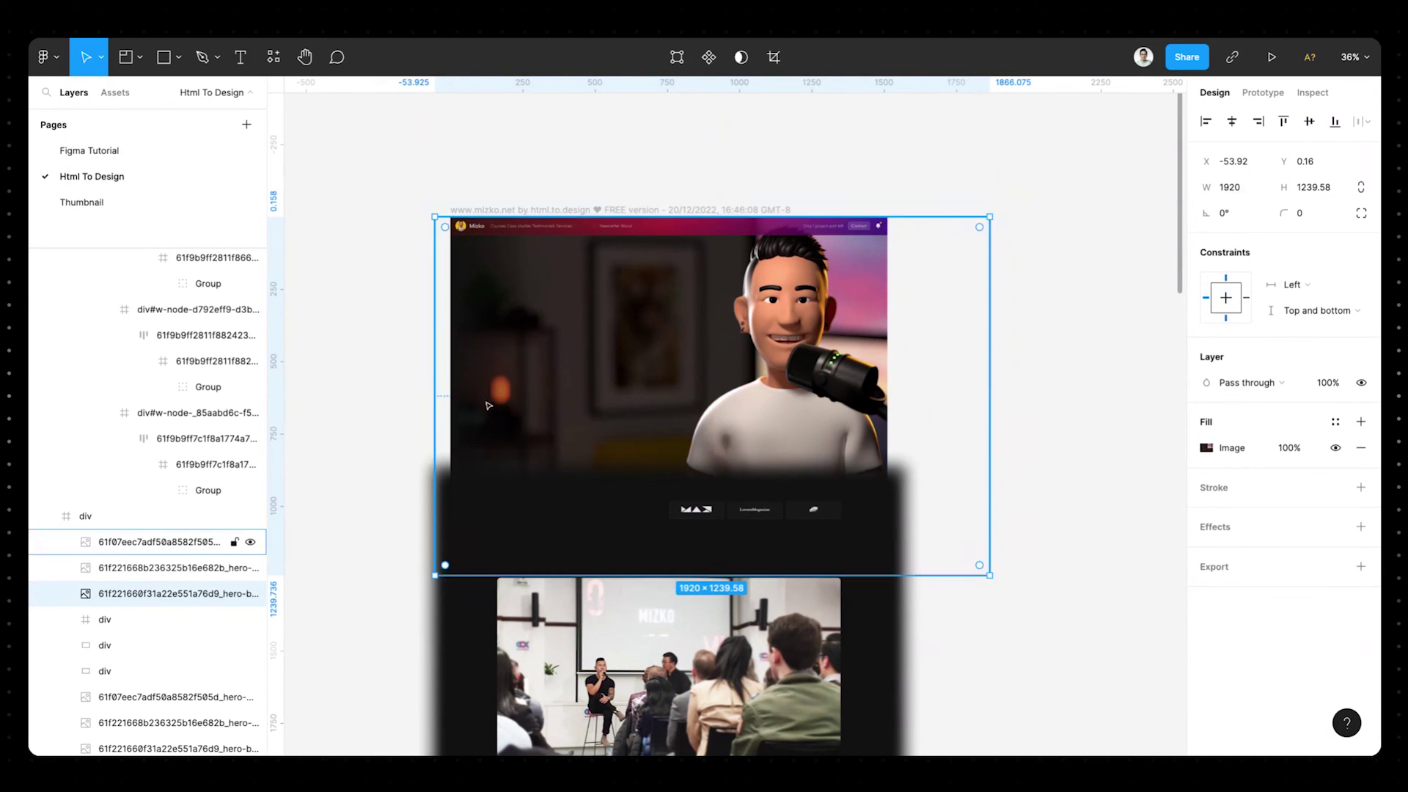
# - Examine the imported page from the hero image down through the About me section
pyautogui.scroll(5, 801, 487)
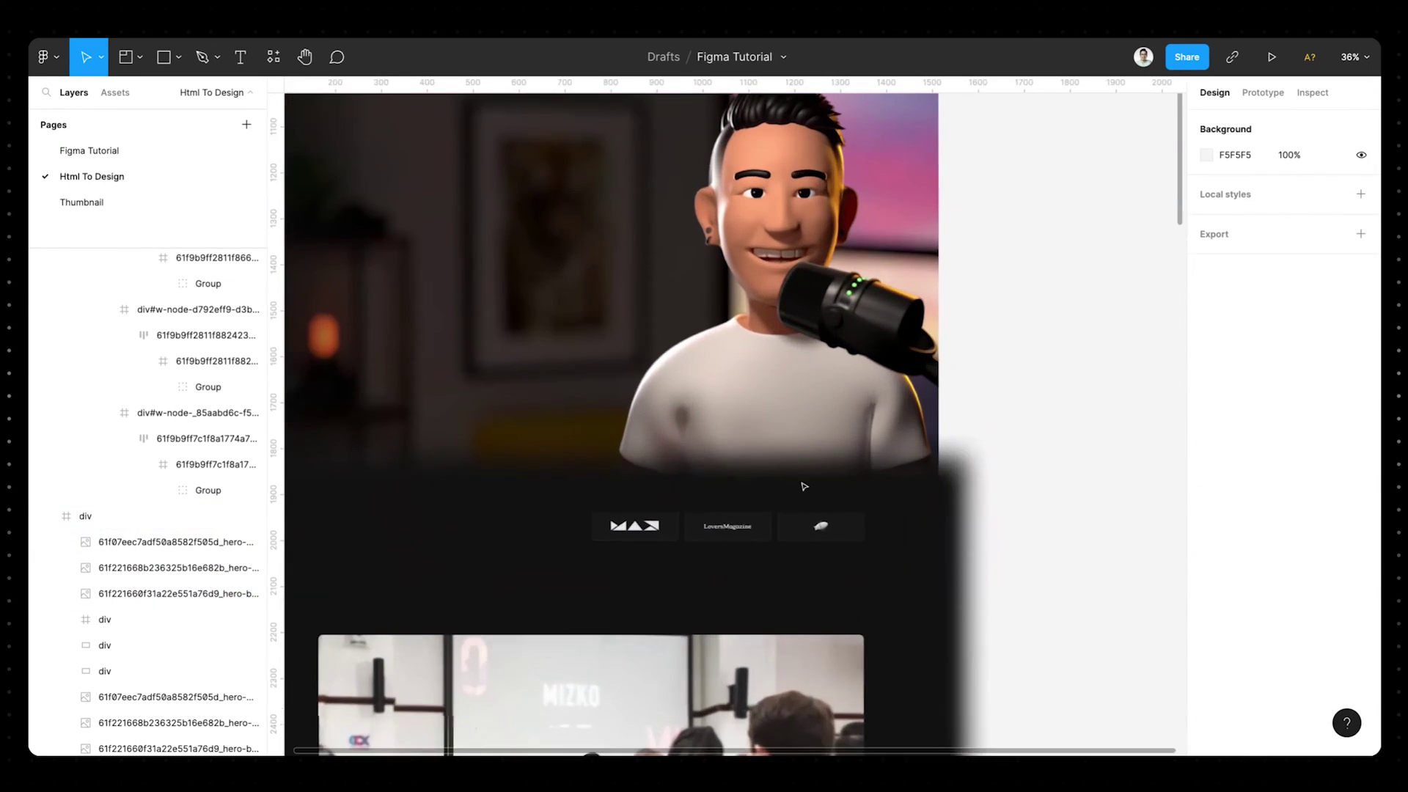
pyautogui.scroll(-10, 802, 487)
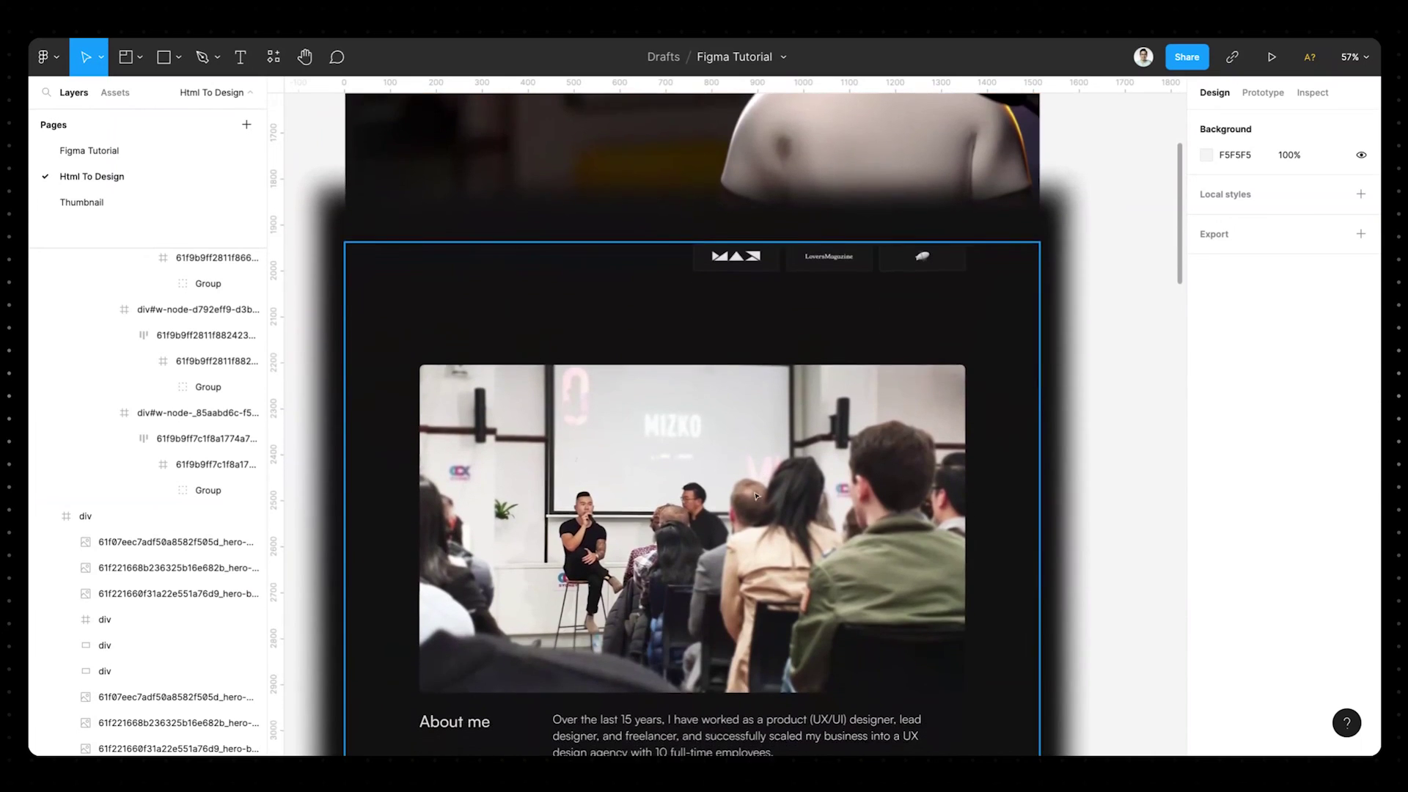
pyautogui.scroll(-7, 754, 497)
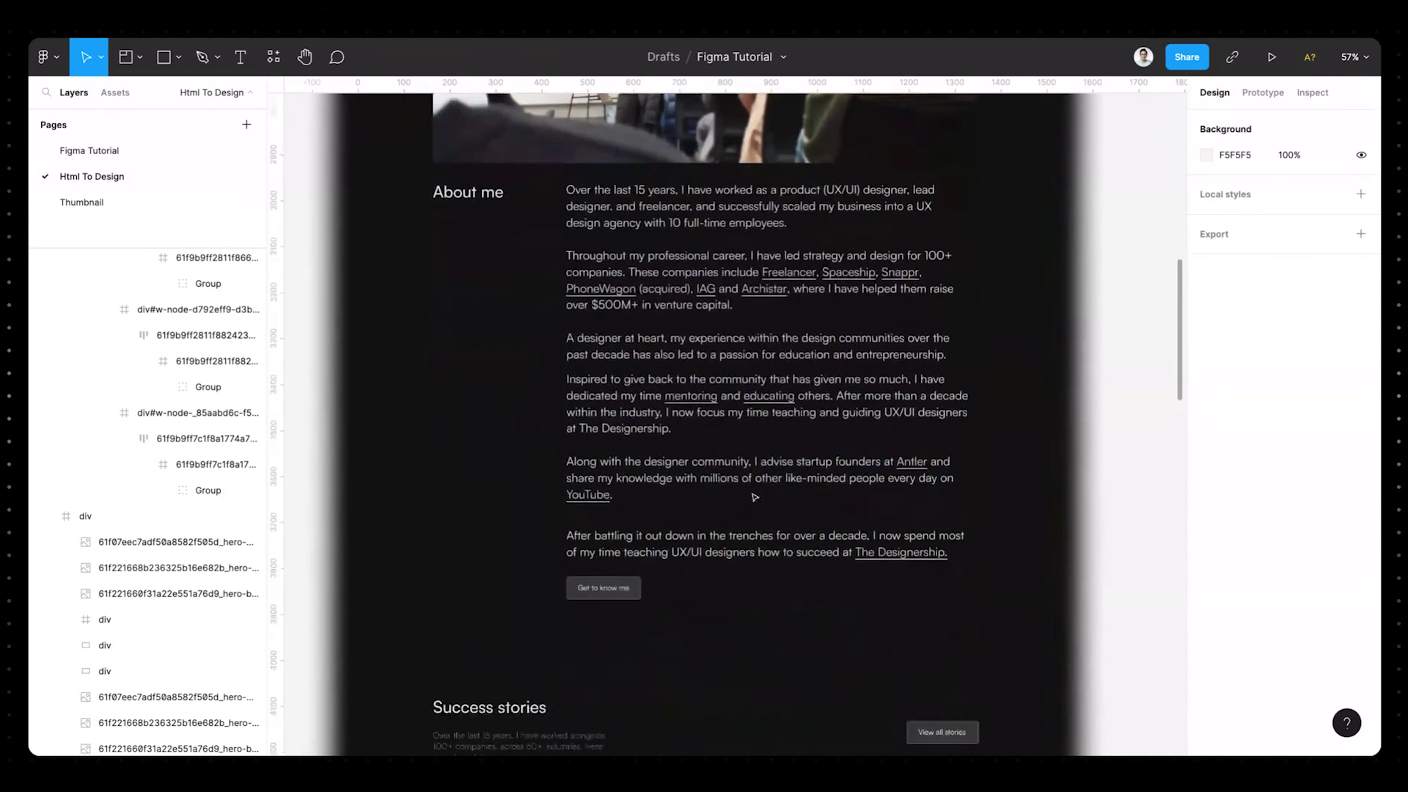